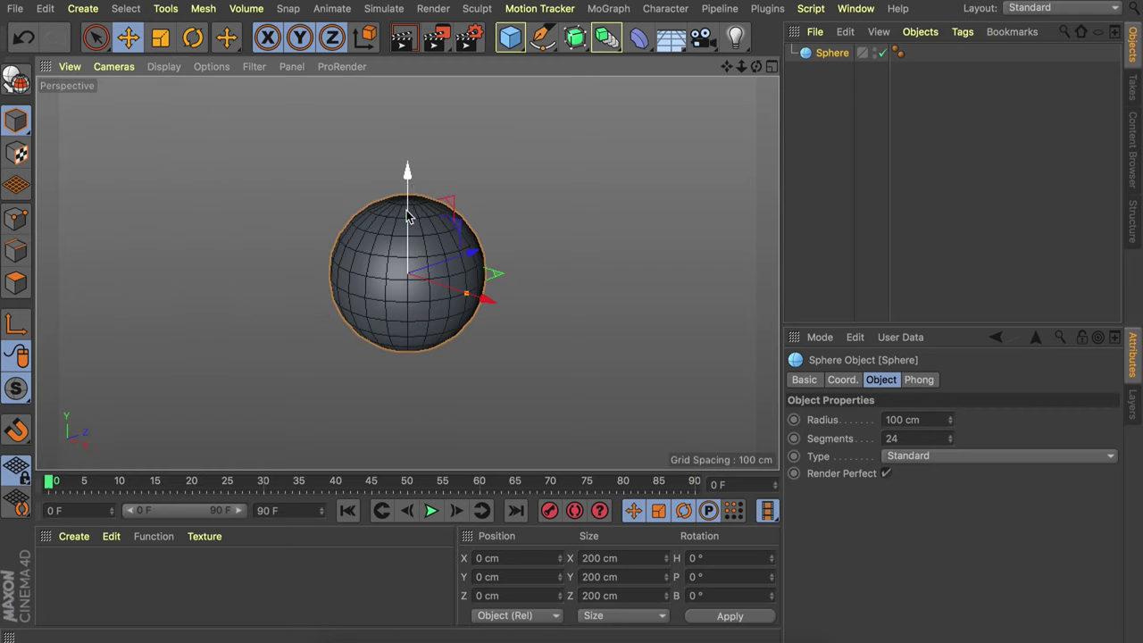
{"action": "key", "text": "t"}
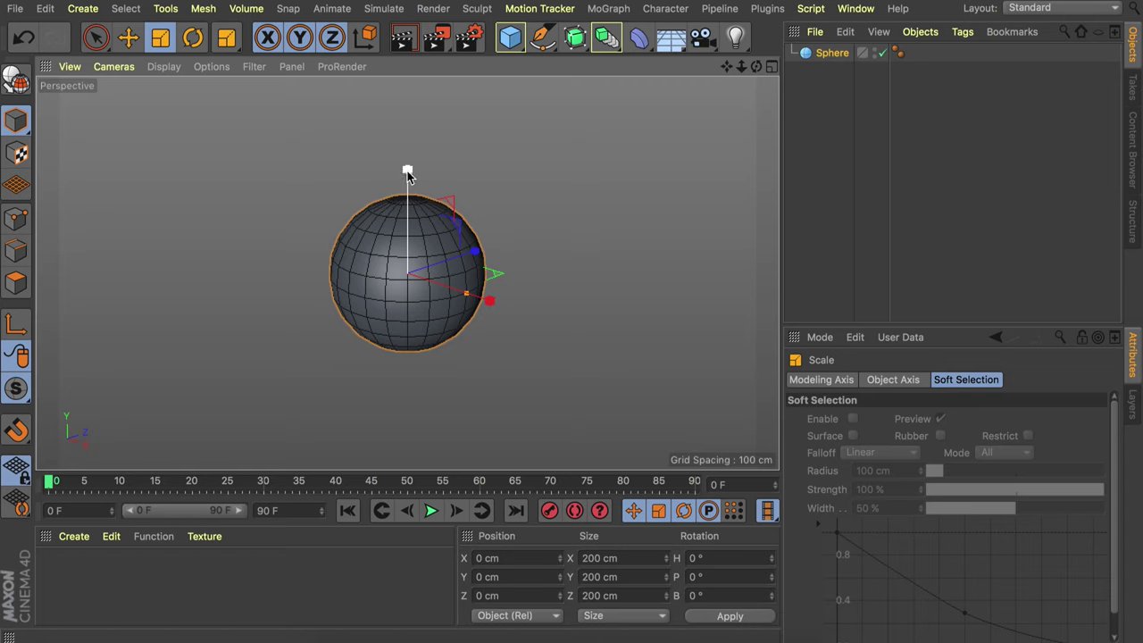
{"action": "mouse_move", "coordinate": [408, 172]}
{"action": "left_mouse_down"}
{"action": "mouse_move", "coordinate": [408, 197]}
{"action": "mouse_move", "coordinate": [412, 157]}
{"action": "left_mouse_up"}
{"action": "key", "text": "ctrl+z"}
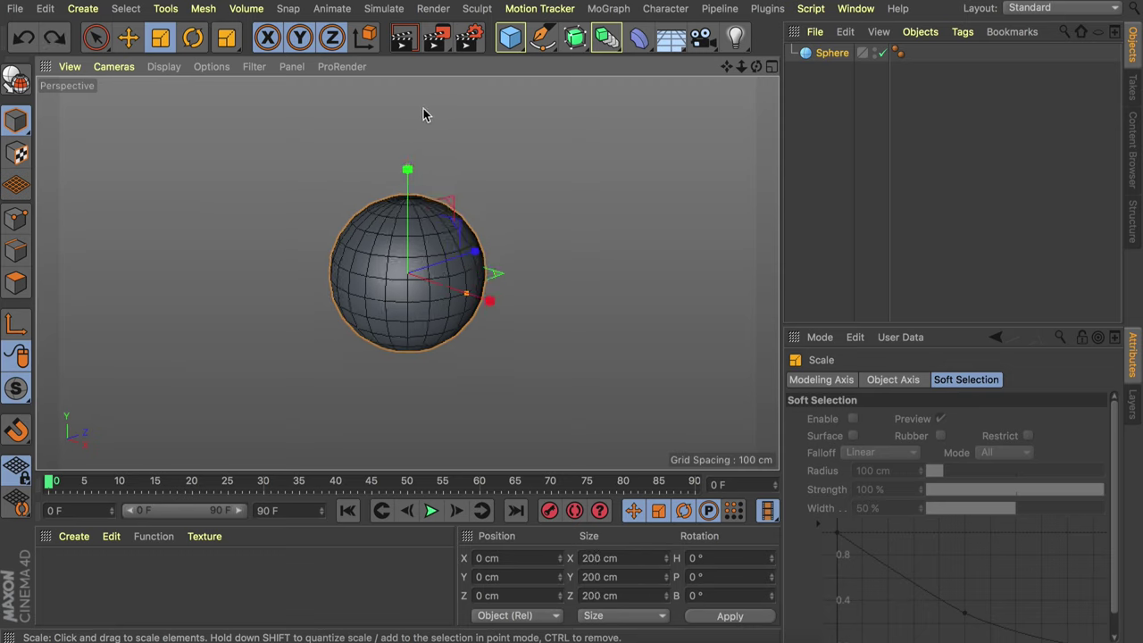
- Switch from Model to Object mode and flatten the sphere along its Y axis to a height of 100 cm
{"action": "left_click", "coordinate": [826, 53]}
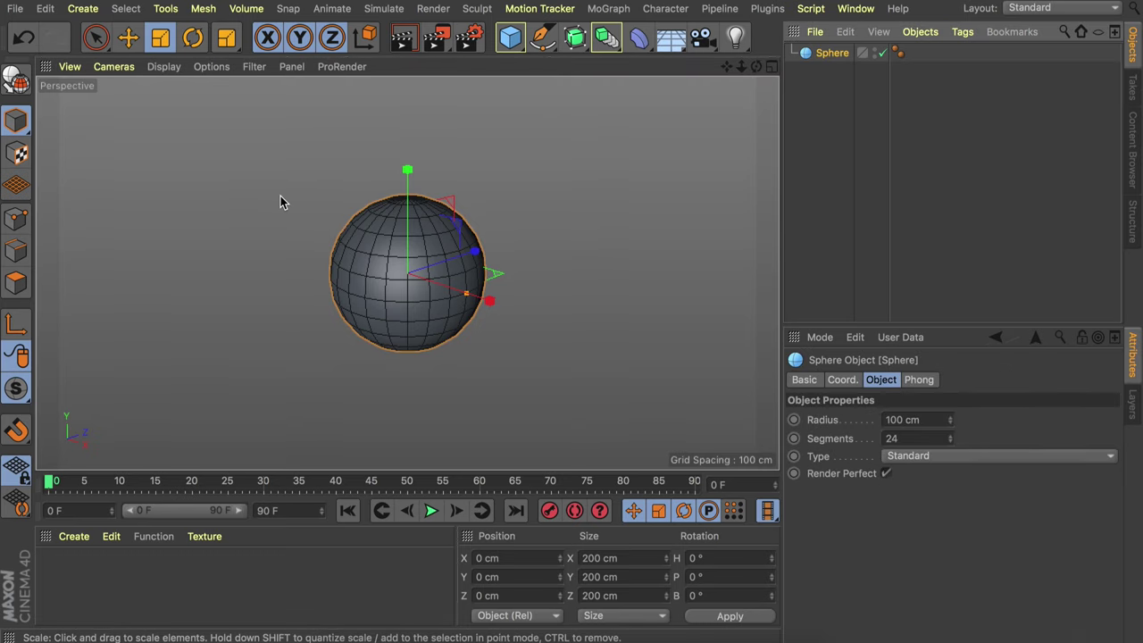
{"action": "left_click_drag", "start_coordinate": [16, 125], "coordinate": [113, 184]}
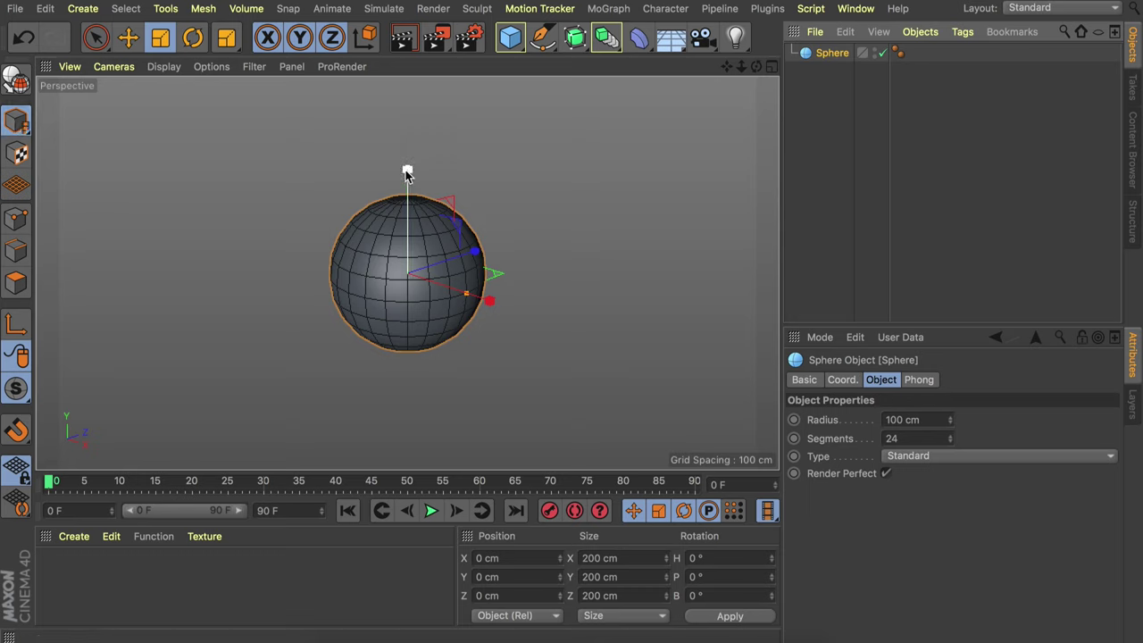
{"action": "left_click_drag", "start_coordinate": [408, 171], "coordinate": [405, 224]}
{"action": "left_click_drag", "start_coordinate": [401, 284], "coordinate": [437, 256], "text": "alt"}
{"action": "scroll", "coordinate": [408, 242], "scroll_direction": "up", "scroll_amount": 3}
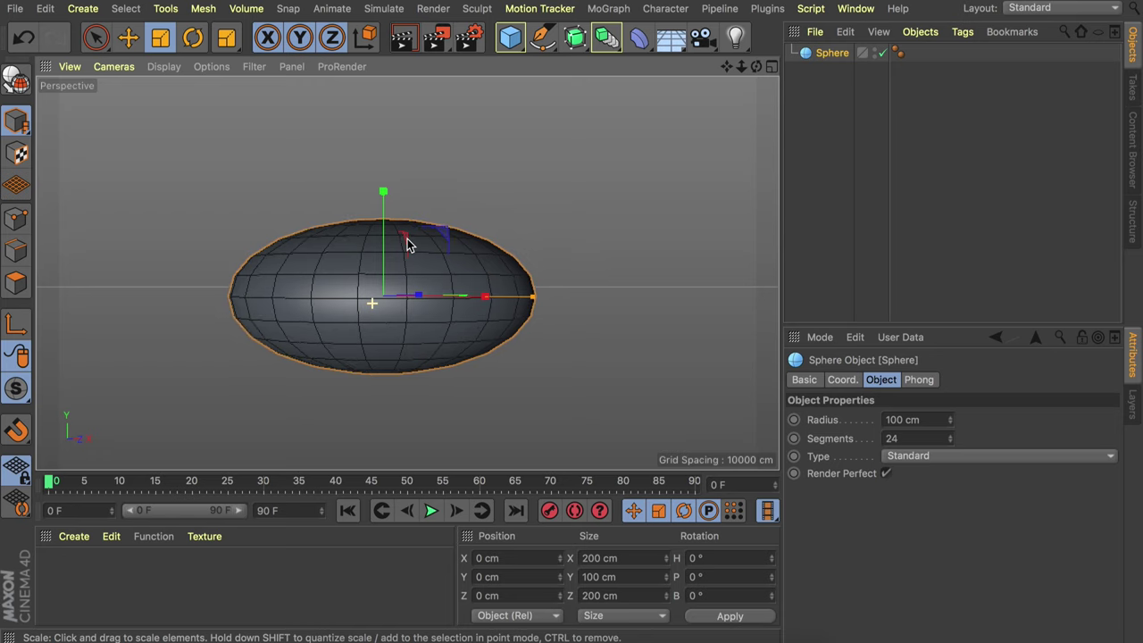
- Set the flattened sphere's type to Icosahedron
{"action": "left_click_drag", "start_coordinate": [406, 243], "coordinate": [452, 173], "text": "alt"}
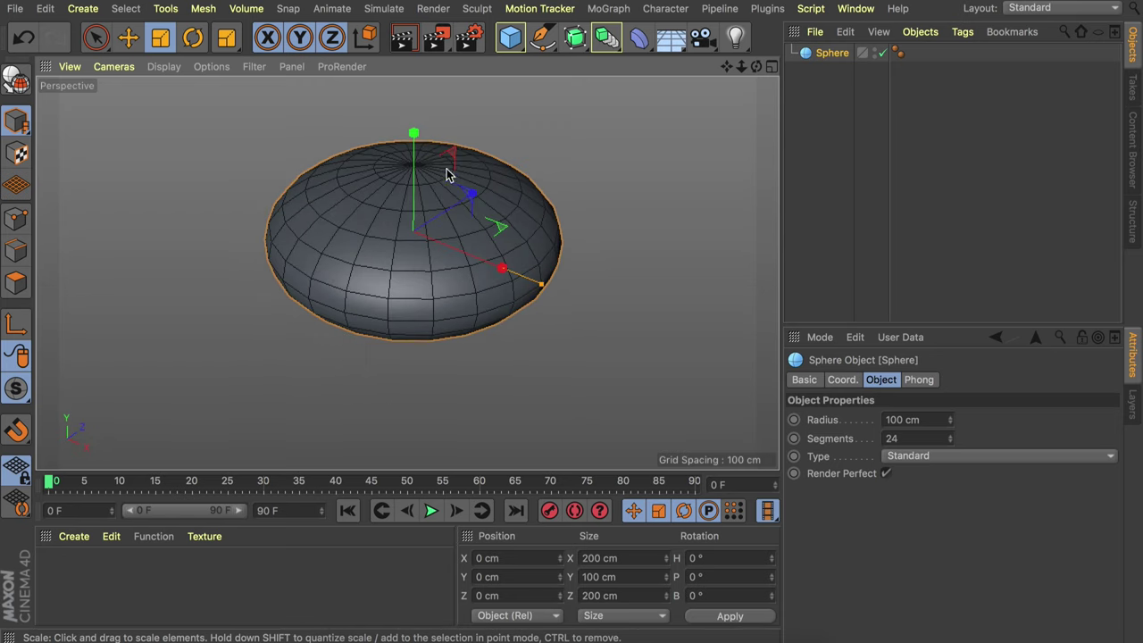
{"action": "right_click_drag", "start_coordinate": [418, 169], "coordinate": [441, 143], "text": "alt"}
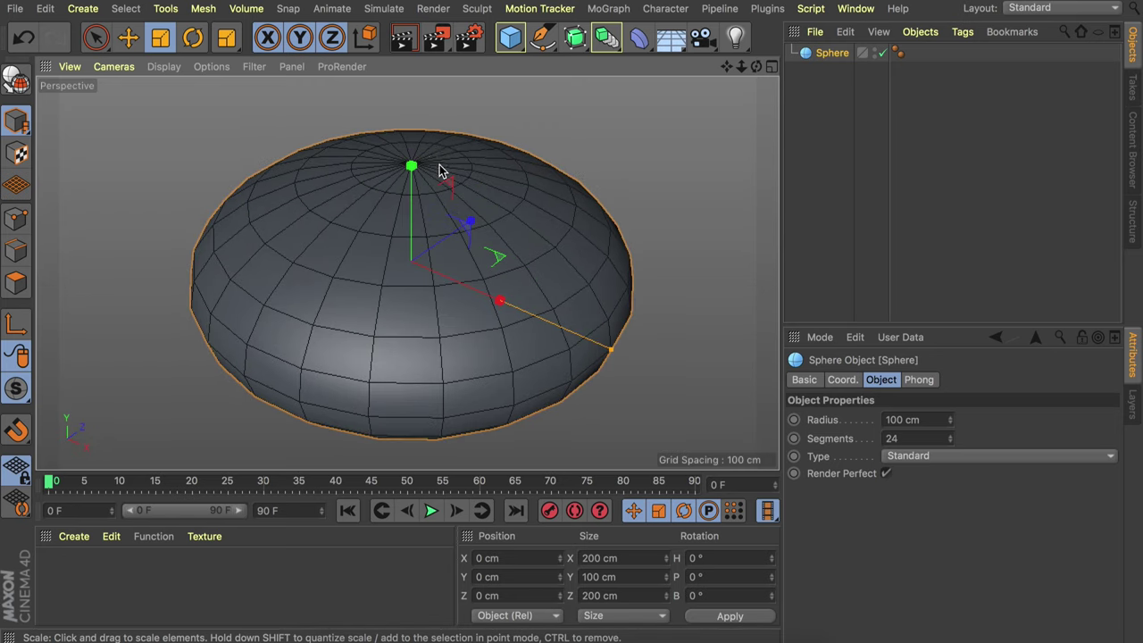
{"action": "middle_click_drag", "start_coordinate": [442, 169], "coordinate": [407, 221], "text": "alt"}
{"action": "left_click_drag", "start_coordinate": [407, 223], "coordinate": [395, 217], "text": "alt"}
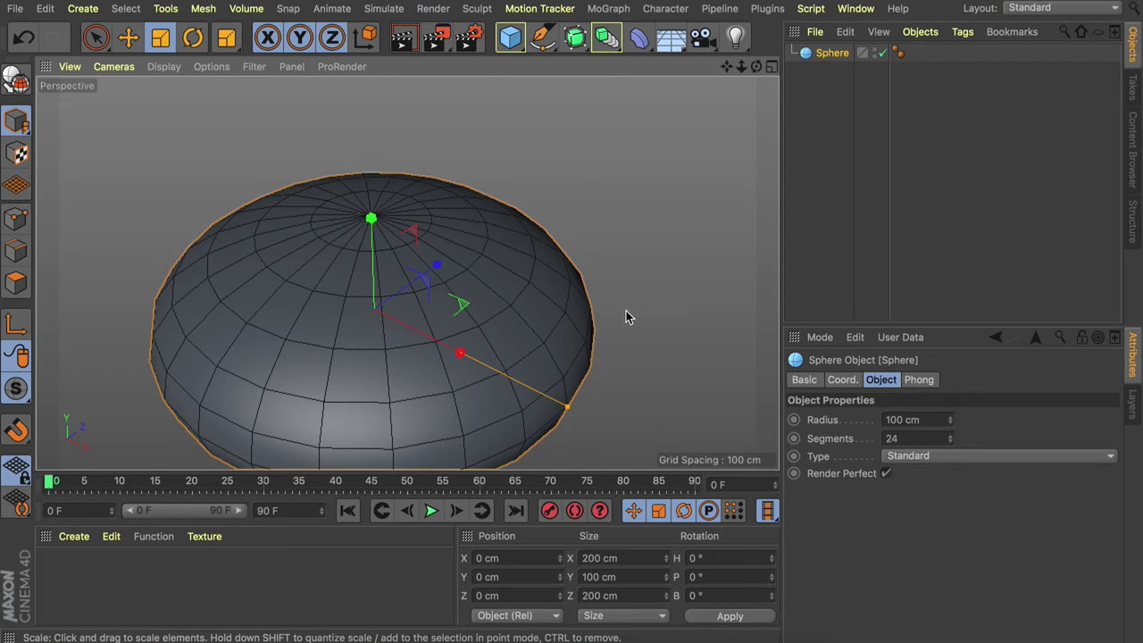
{"action": "left_click", "coordinate": [900, 458]}
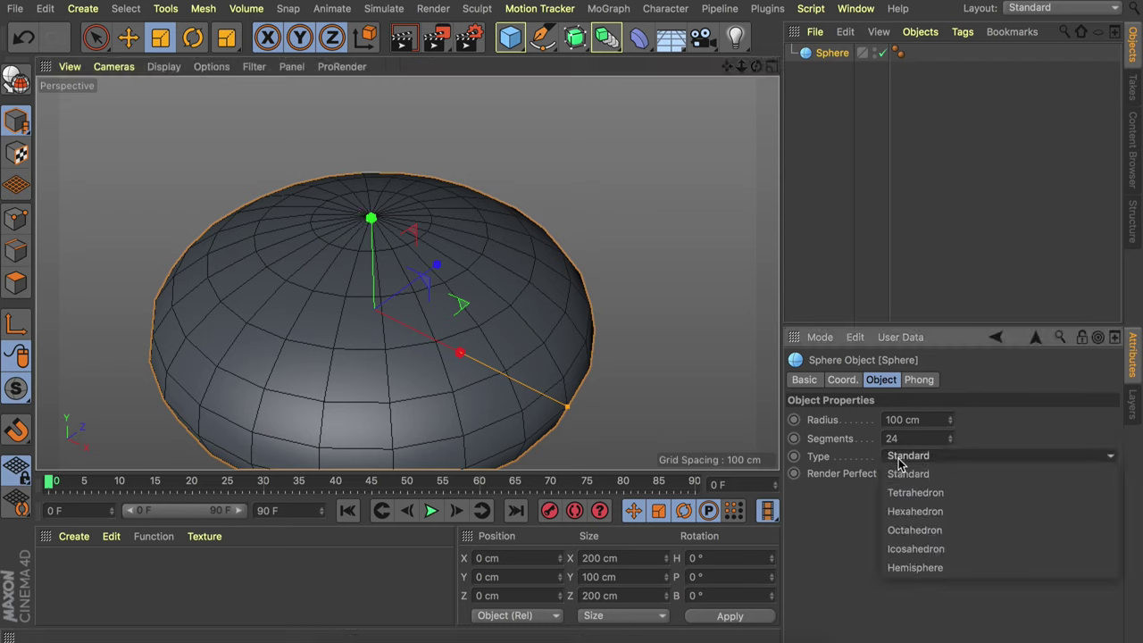
{"action": "left_click", "coordinate": [915, 550]}
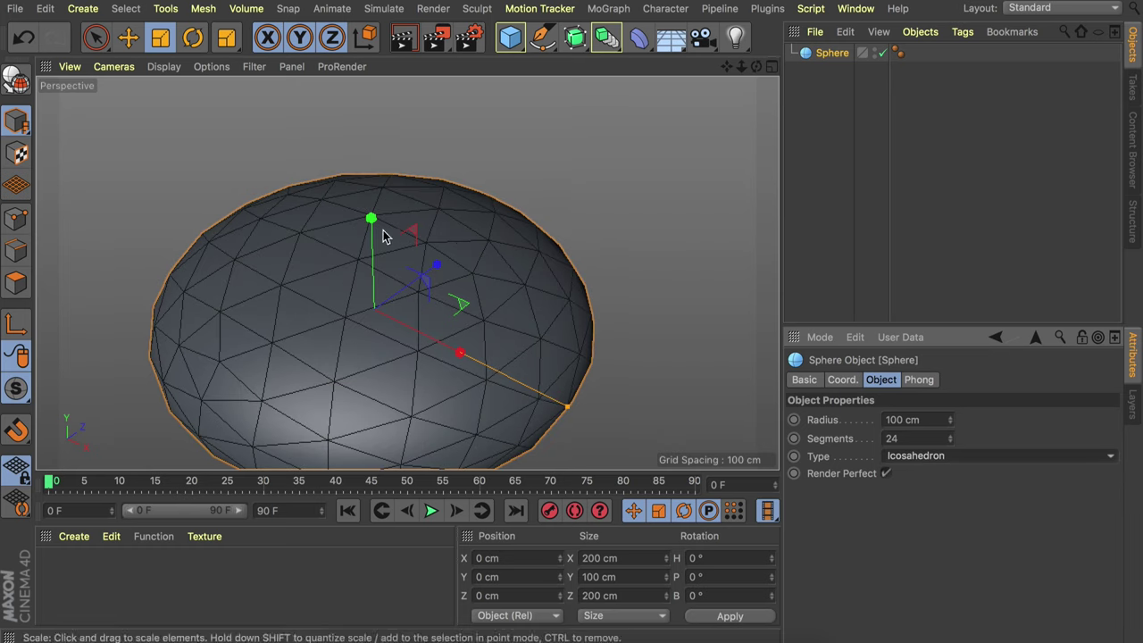
- Add a Melt deformer and make it a child of the Sphere
{"action": "scroll", "coordinate": [359, 229], "scroll_direction": "down", "scroll_amount": 10}
{"action": "middle_click_drag", "start_coordinate": [373, 284], "coordinate": [404, 266], "text": "alt"}
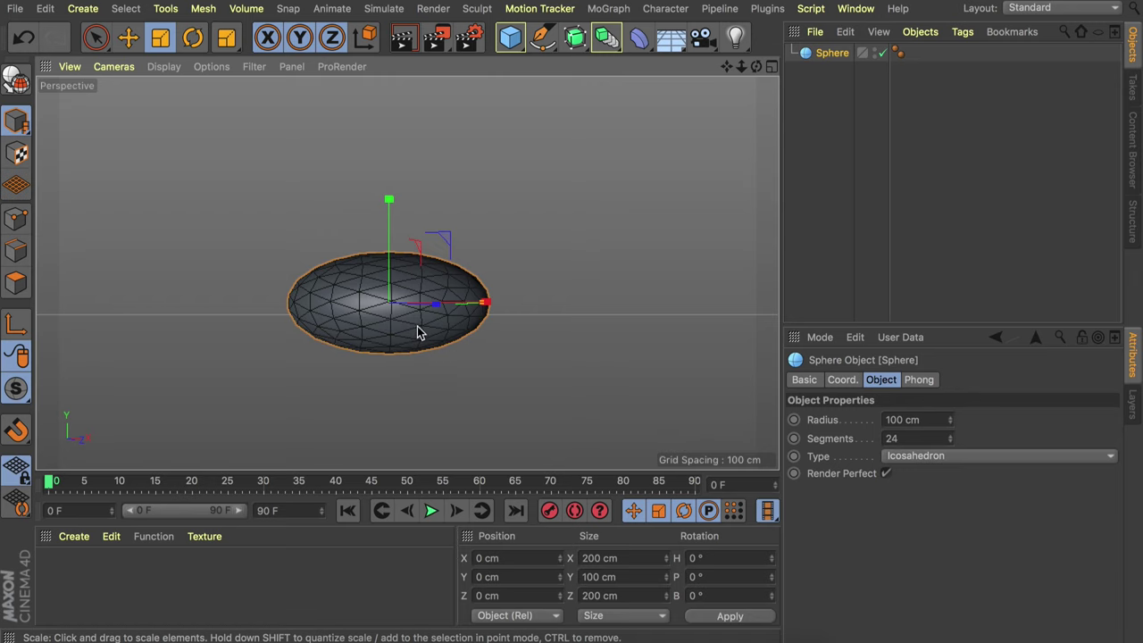
{"action": "left_click", "coordinate": [638, 40]}
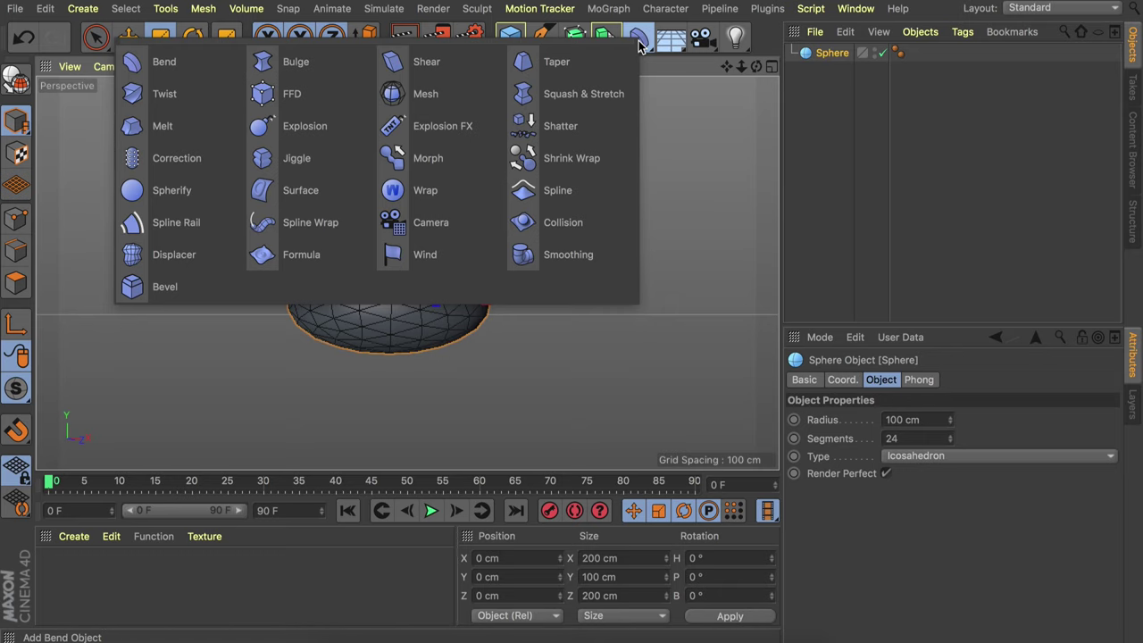
{"action": "left_click", "coordinate": [188, 125]}
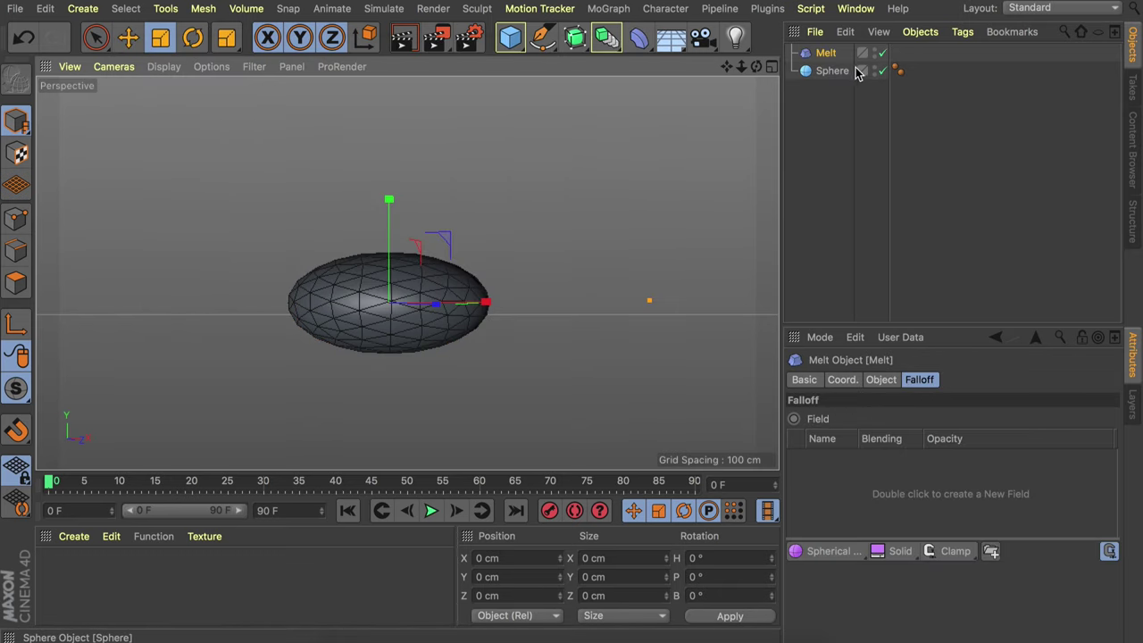
{"action": "left_click_drag", "start_coordinate": [827, 55], "coordinate": [831, 72]}
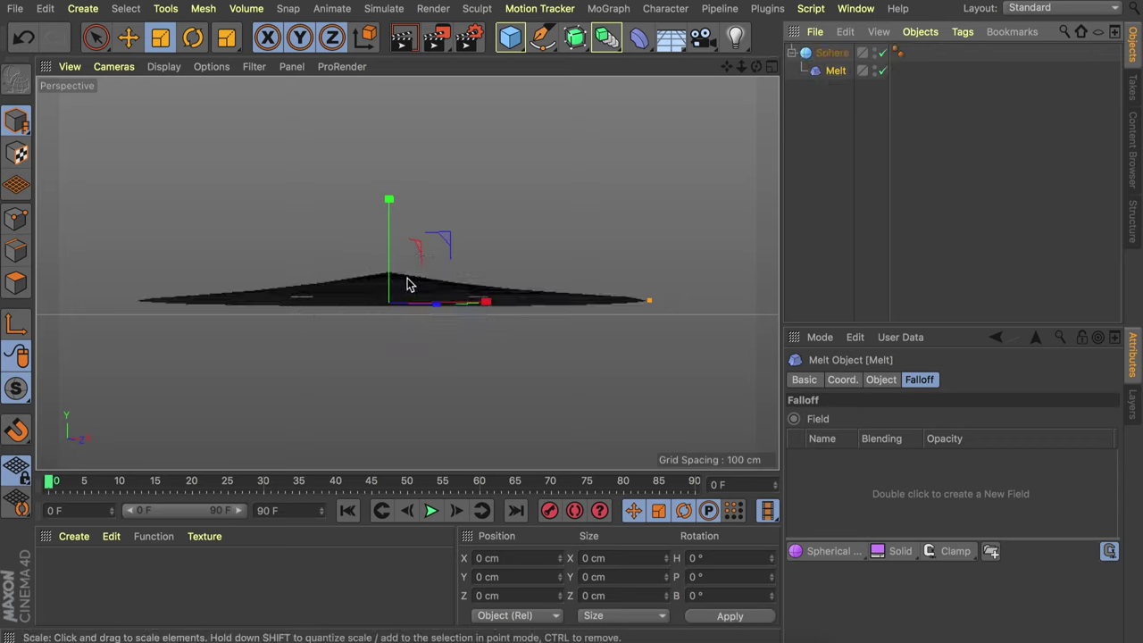
{"action": "left_click_drag", "start_coordinate": [406, 283], "coordinate": [399, 328], "text": "alt"}
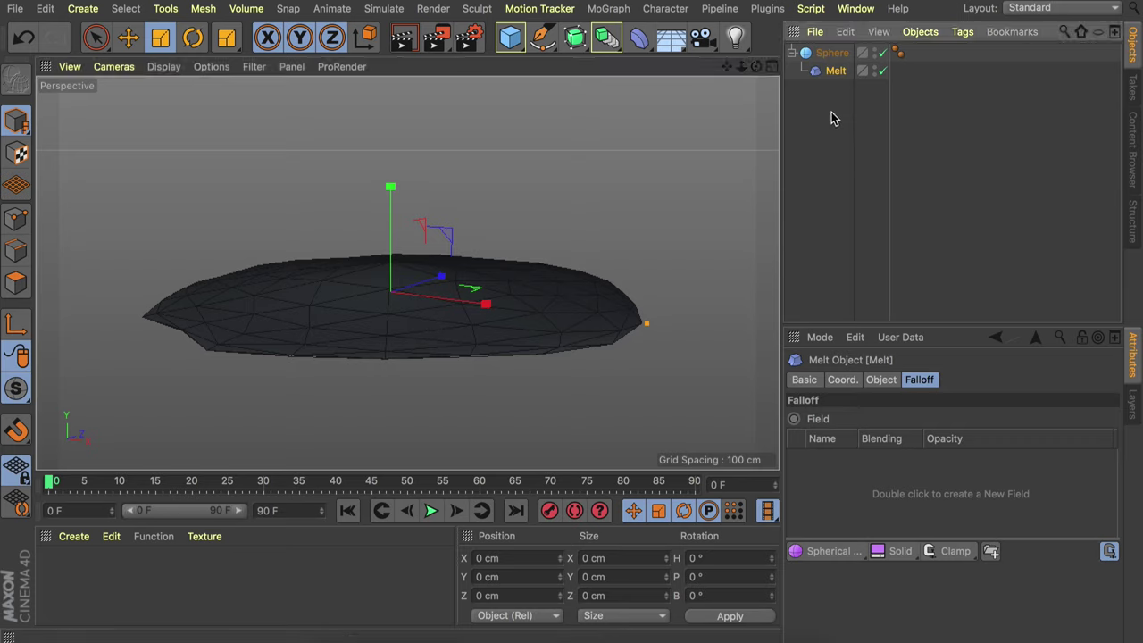
- Set the Melt deformer's Strength to 0 %
{"action": "left_click", "coordinate": [880, 379]}
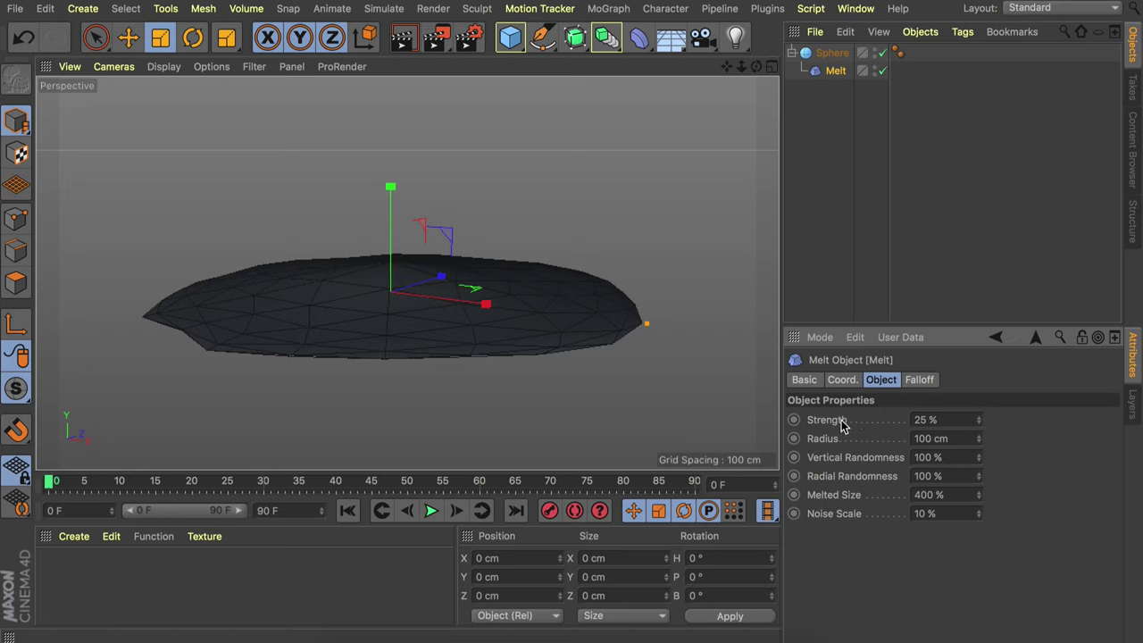
{"action": "left_click_drag", "start_coordinate": [979, 420], "coordinate": [976, 446]}
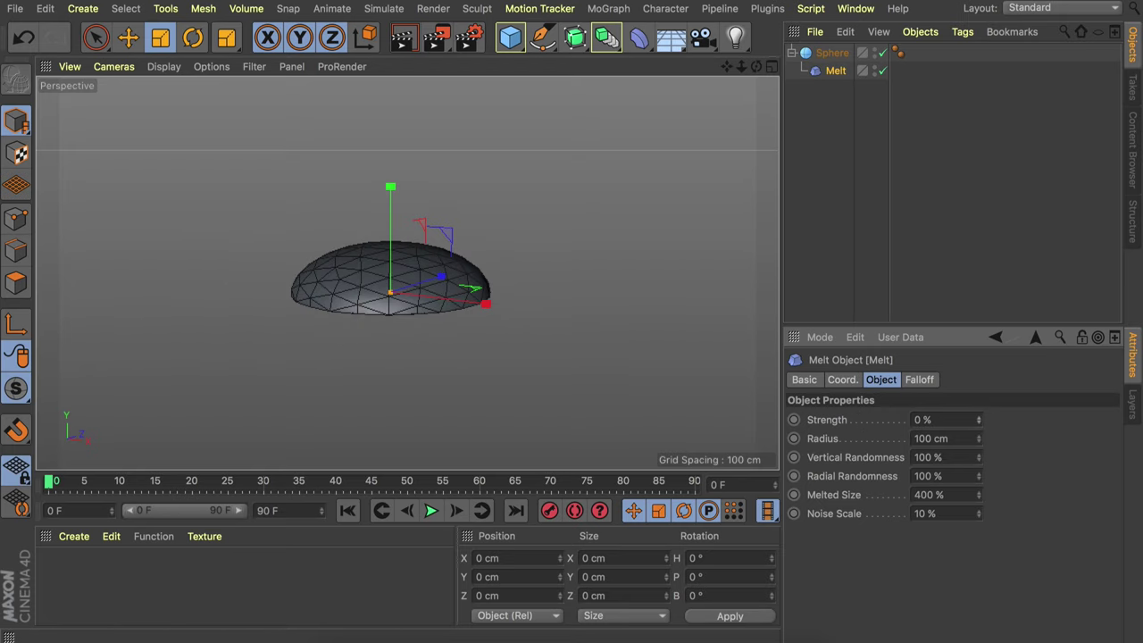
{"action": "left_click_drag", "start_coordinate": [401, 309], "coordinate": [389, 183]}
{"action": "scroll", "coordinate": [404, 297], "scroll_direction": "up", "scroll_amount": 4}
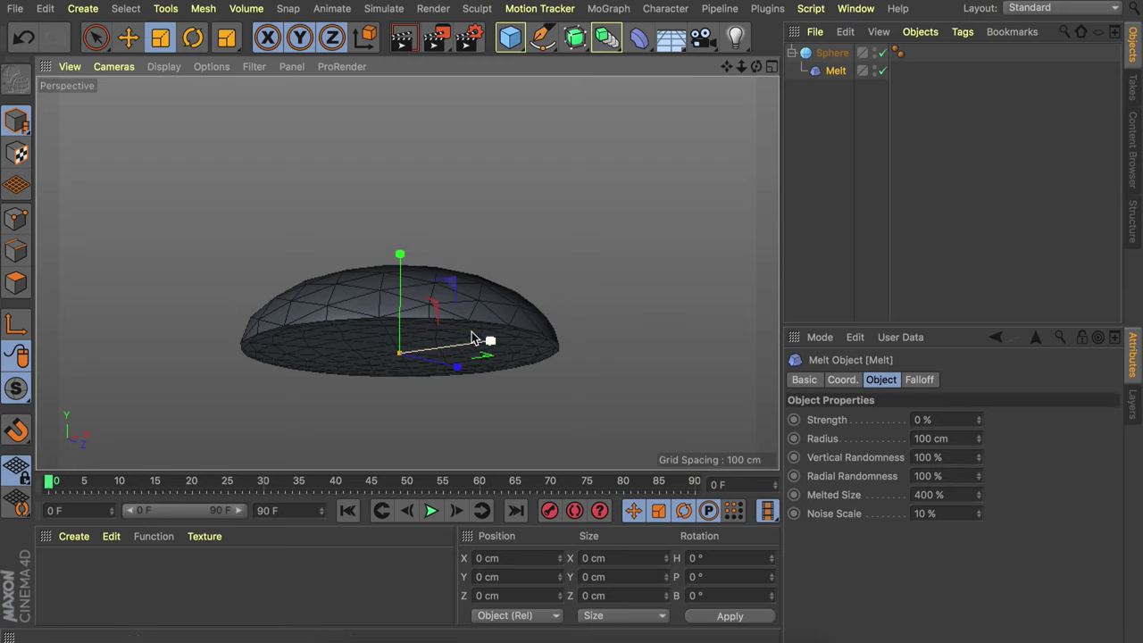
- Add a Spherical Field to the Melt deformer's falloff
{"action": "left_click", "coordinate": [920, 380]}
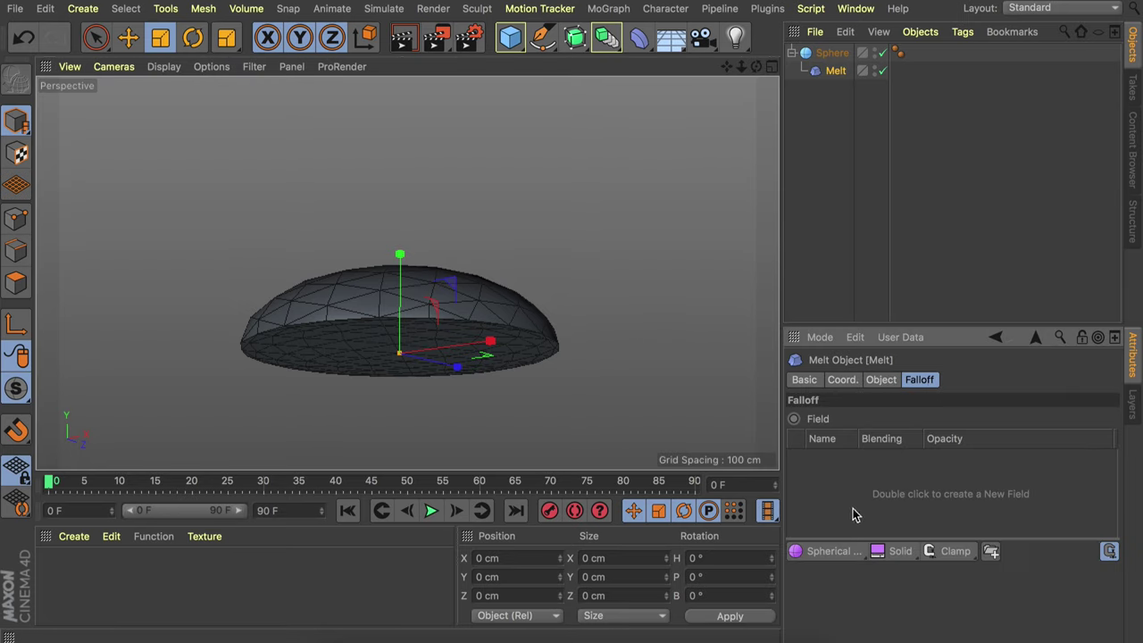
{"action": "left_click", "coordinate": [853, 562]}
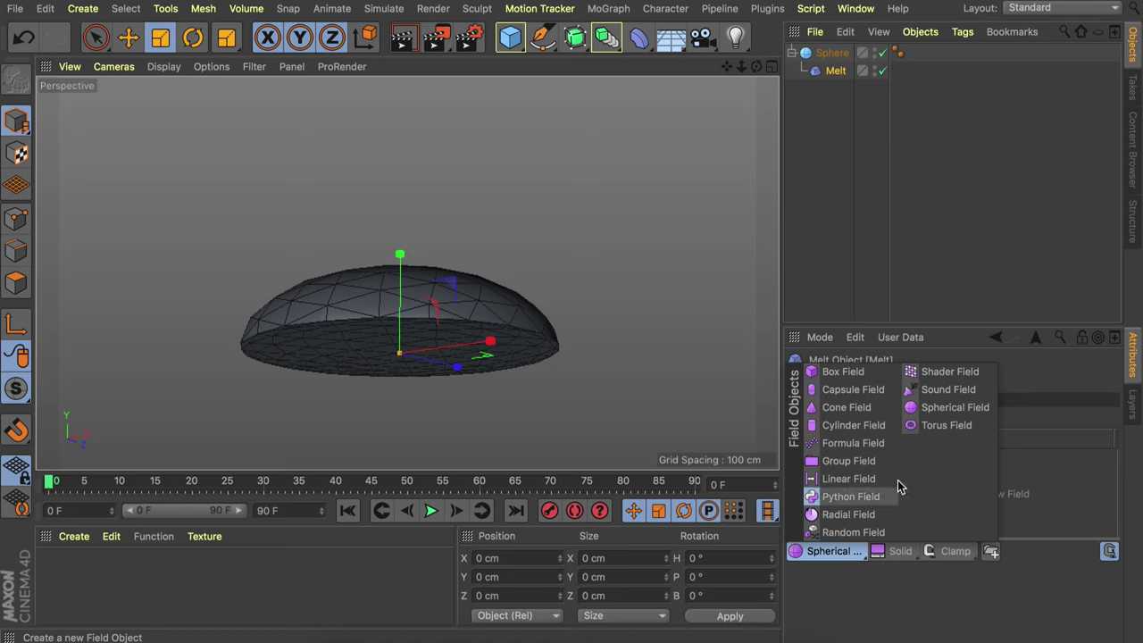
{"action": "left_click", "coordinate": [931, 412]}
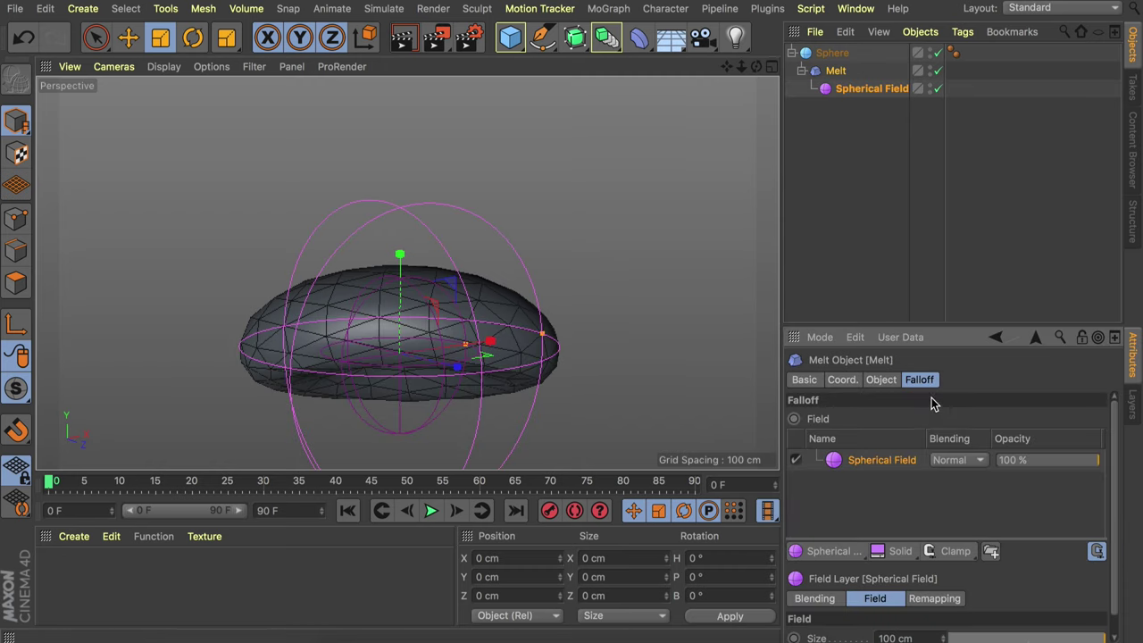
- Select the Spherical Field and flatten it along its Y axis to about 30 %
{"action": "middle_click_drag", "start_coordinate": [426, 378], "coordinate": [458, 284], "text": "alt"}
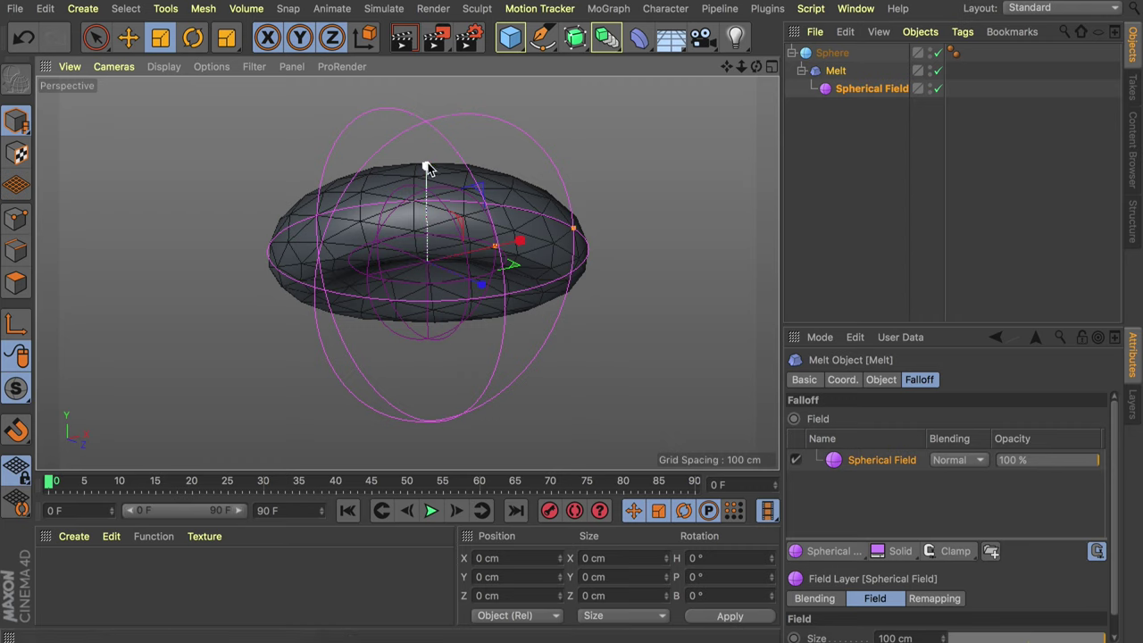
{"action": "left_click", "coordinate": [873, 88]}
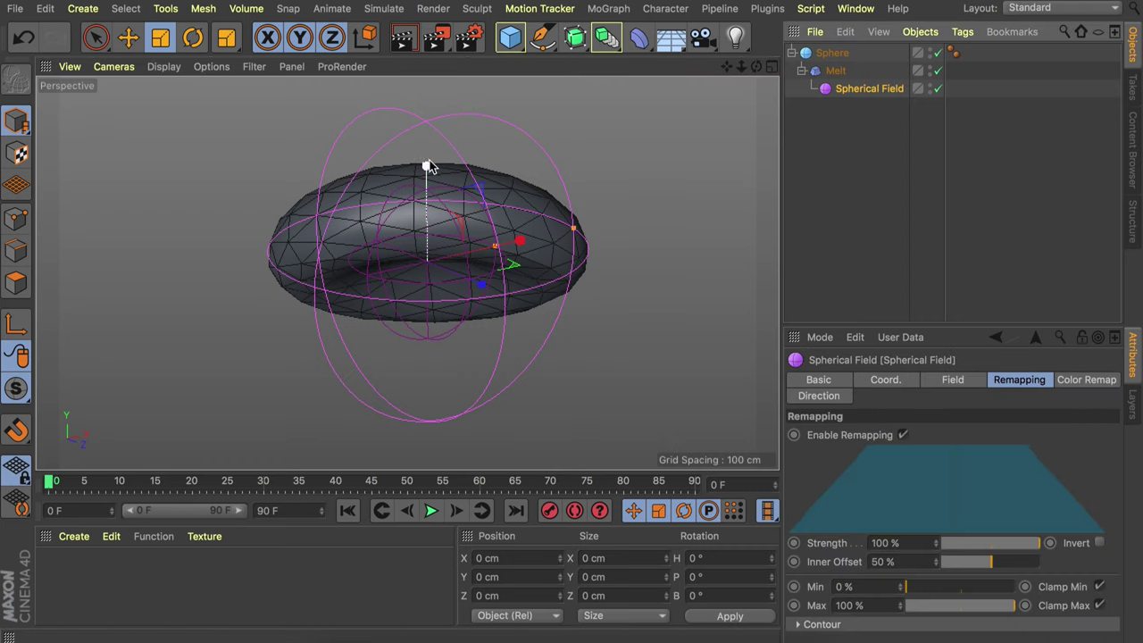
{"action": "left_click_drag", "start_coordinate": [426, 169], "coordinate": [430, 236]}
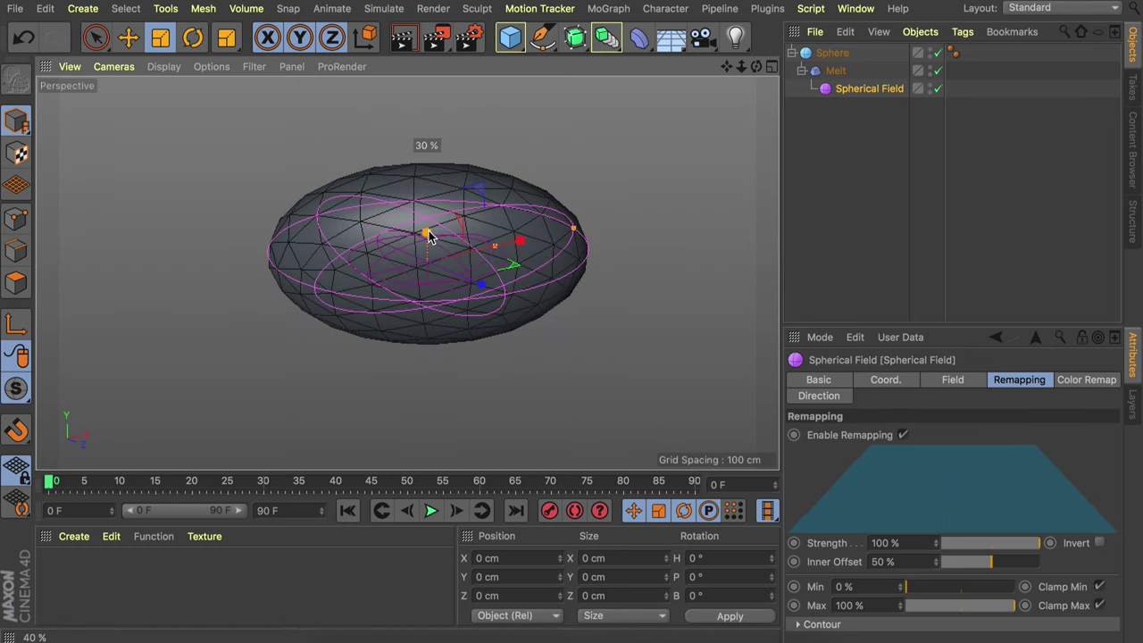
- Lower the Spherical Field to about -26 cm in Y and scale it up uniformly to about 157 %
{"action": "key", "text": "e"}
{"action": "left_click_drag", "start_coordinate": [426, 172], "coordinate": [428, 233]}
{"action": "key", "text": "t"}
{"action": "left_click_drag", "start_coordinate": [584, 279], "coordinate": [683, 266]}
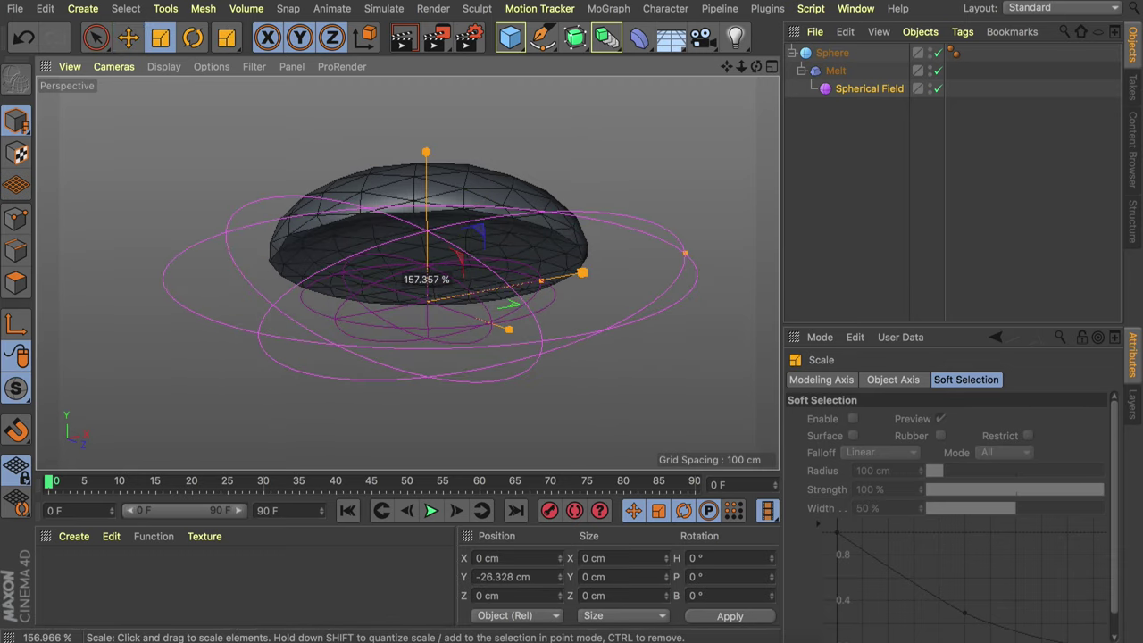
- Lower the Spherical Field further to about -55 cm in Y and enlarge it uniformly by about 127 %
{"action": "key", "text": "e"}
{"action": "mouse_move", "coordinate": [426, 213]}
{"action": "left_mouse_down"}
{"action": "mouse_move", "coordinate": [428, 261]}
{"action": "mouse_move", "coordinate": [467, 270]}
{"action": "mouse_move", "coordinate": [426, 204]}
{"action": "mouse_move", "coordinate": [427, 242]}
{"action": "mouse_move", "coordinate": [459, 229]}
{"action": "mouse_move", "coordinate": [434, 222]}
{"action": "left_mouse_up"}
{"action": "key", "text": "t"}
{"action": "key", "text": "e"}
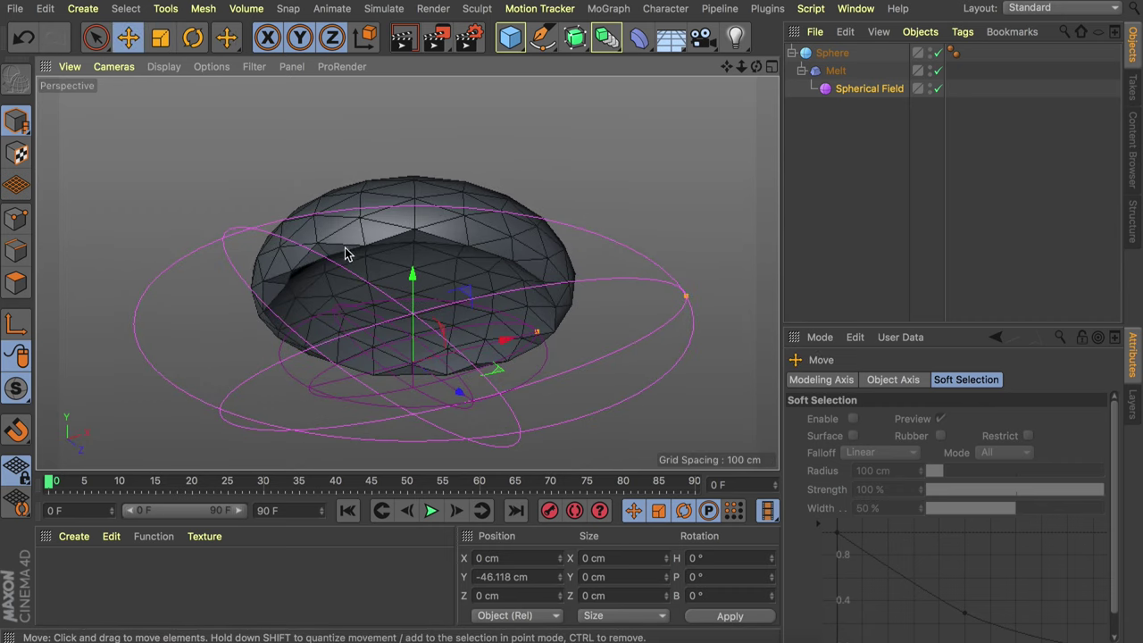
{"action": "left_click_drag", "start_coordinate": [456, 241], "coordinate": [419, 276], "text": "alt"}
{"action": "key", "text": "t"}
{"action": "left_click_drag", "start_coordinate": [643, 264], "coordinate": [755, 263]}
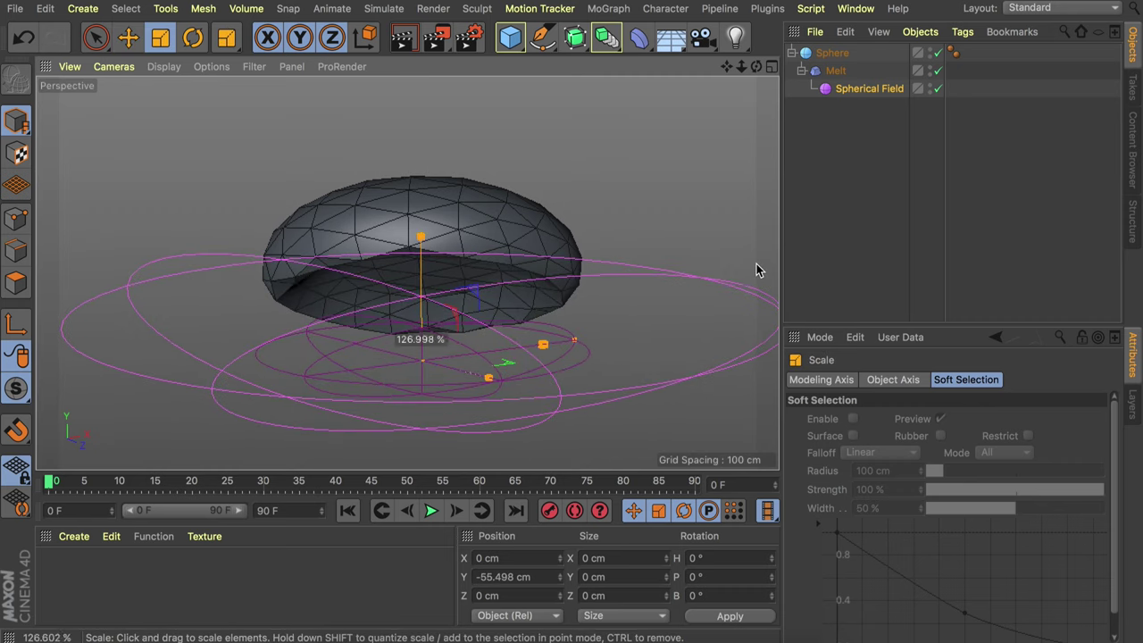
- Move the Spherical Field down to about -64 cm in Y and check the dent in the mesh's underside
{"action": "key", "text": "e"}
{"action": "left_click_drag", "start_coordinate": [427, 268], "coordinate": [427, 280]}
{"action": "left_click_drag", "start_coordinate": [457, 224], "coordinate": [421, 249], "text": "alt"}
{"action": "left_click_drag", "start_coordinate": [449, 195], "coordinate": [455, 233], "text": "alt"}
{"action": "middle_click_drag", "start_coordinate": [463, 183], "coordinate": [450, 233], "text": "alt"}
{"action": "left_click_drag", "start_coordinate": [453, 243], "coordinate": [460, 225], "text": "alt"}
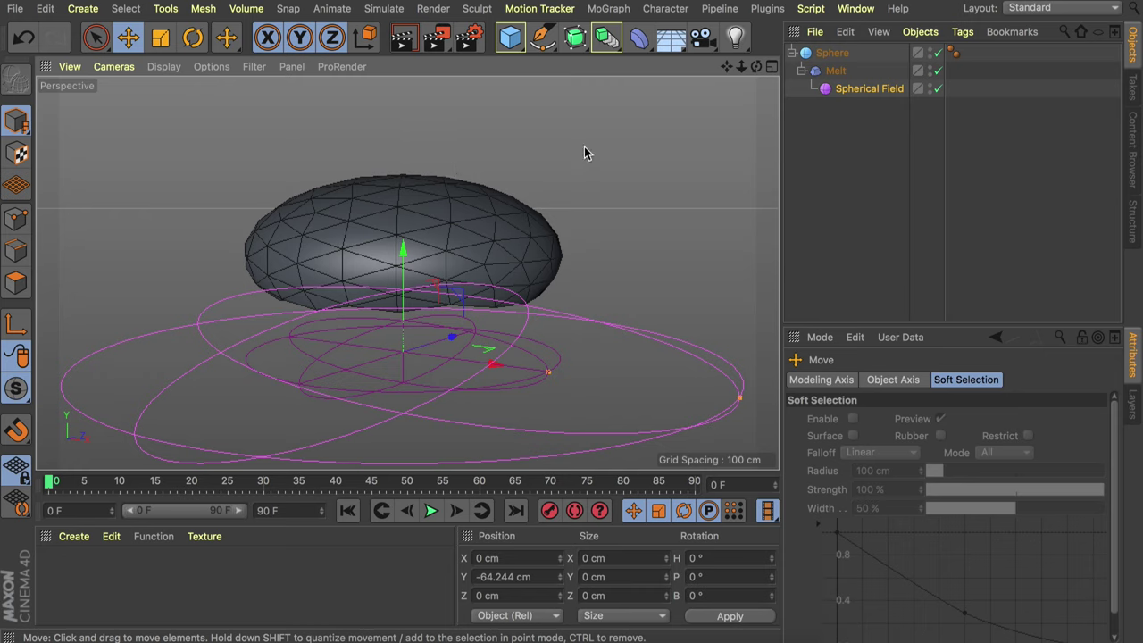
- Duplicate the Melt deformer together with its Spherical Field inside the Sphere and select the copy
{"action": "left_click", "coordinate": [835, 71]}
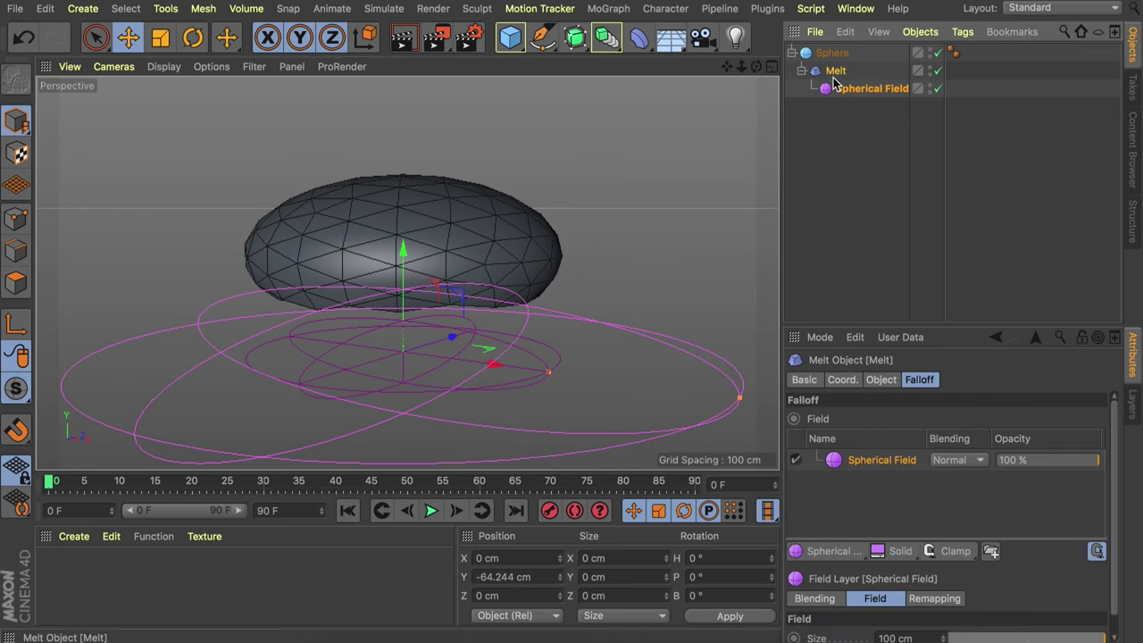
{"action": "left_click_drag", "start_coordinate": [837, 76], "coordinate": [838, 64]}
{"action": "left_click_drag", "start_coordinate": [837, 64], "coordinate": [842, 71], "text": "ctrl"}
{"action": "left_click", "coordinate": [840, 72]}
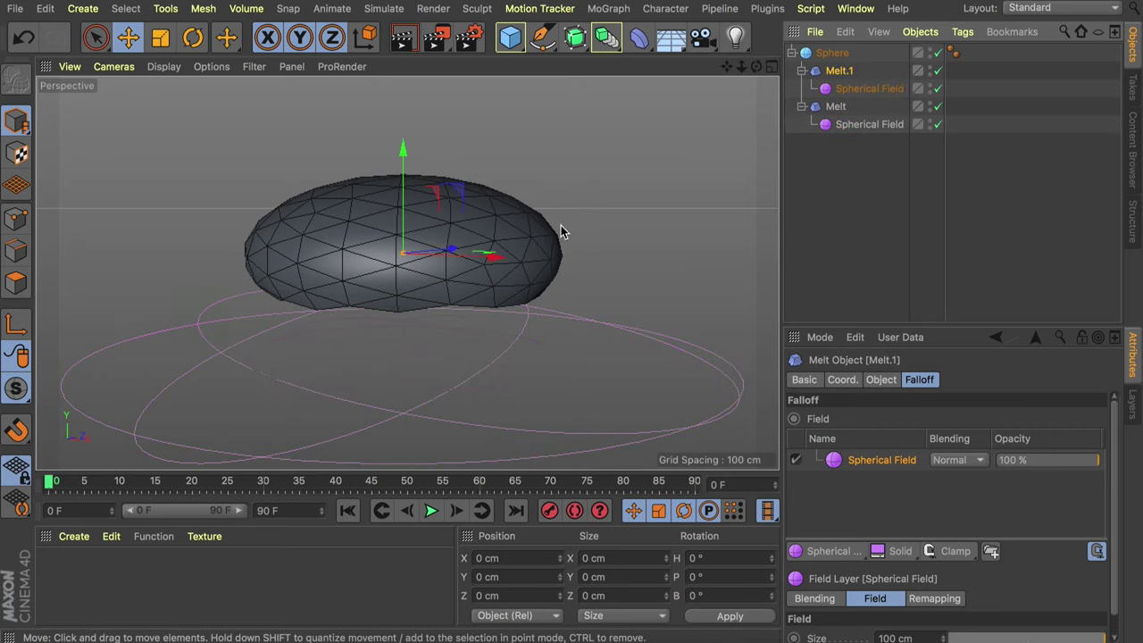
- Rotate the duplicated Melt deformer to a bank angle of 180° so it dents the top of the mesh
{"action": "left_click_drag", "start_coordinate": [401, 185], "coordinate": [411, 228]}
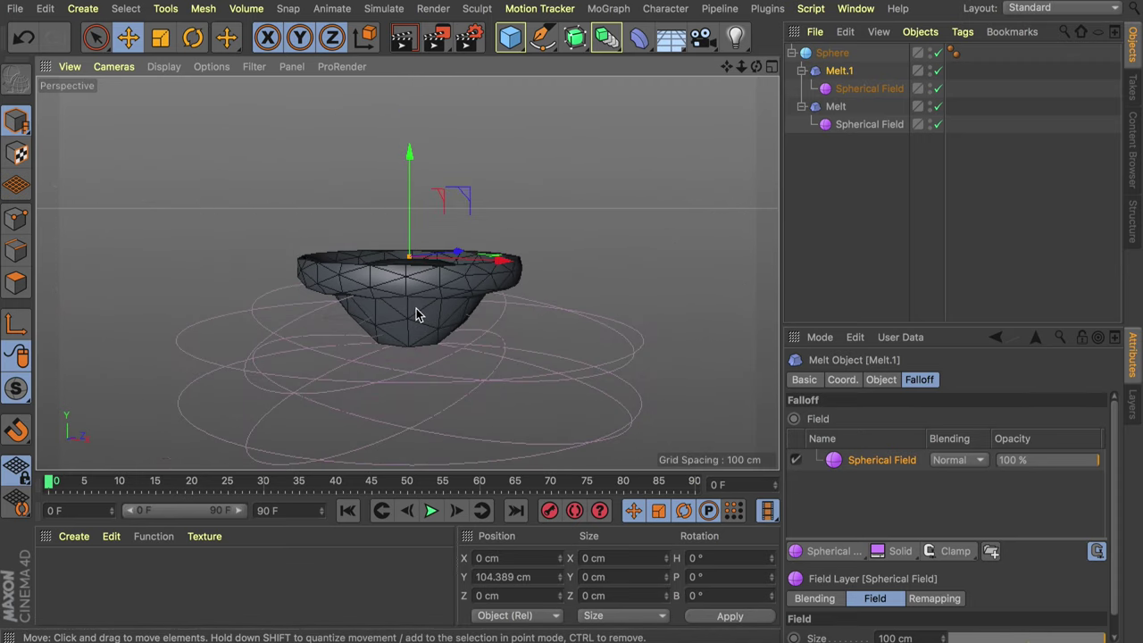
{"action": "key", "text": "ctrl+z"}
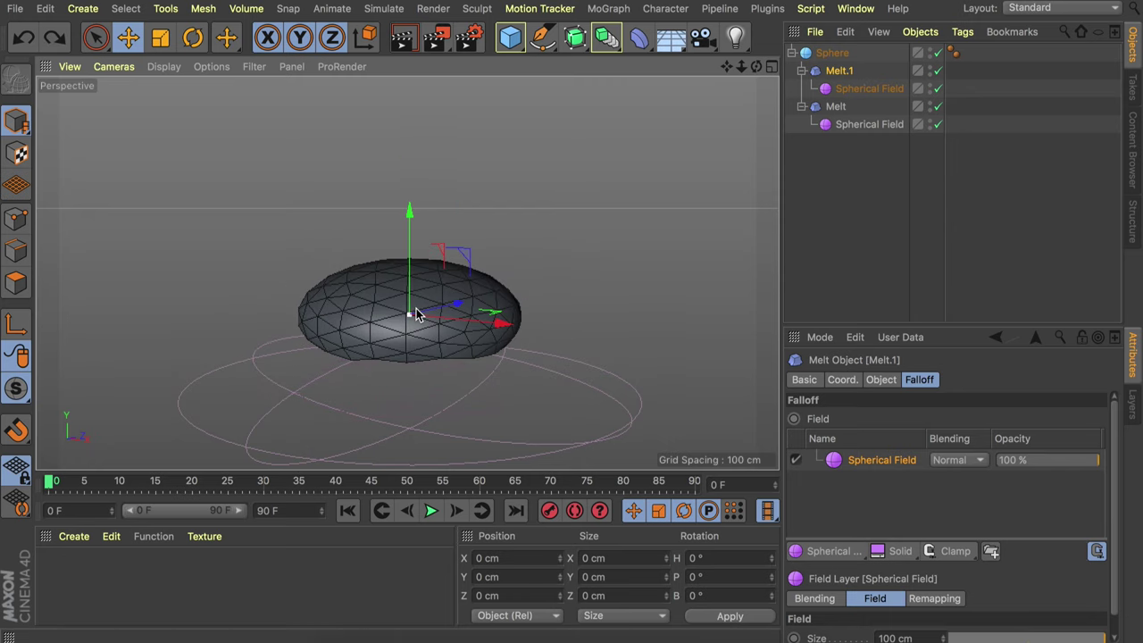
{"action": "key", "text": "r"}
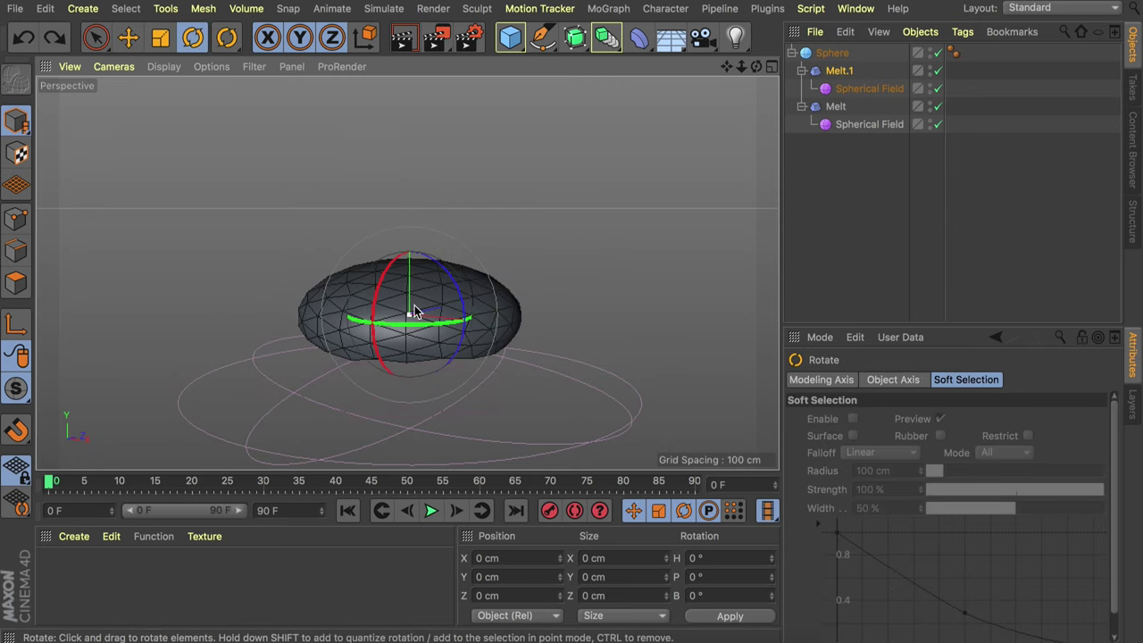
{"action": "left_click_drag", "start_coordinate": [456, 284], "coordinate": [325, 419]}
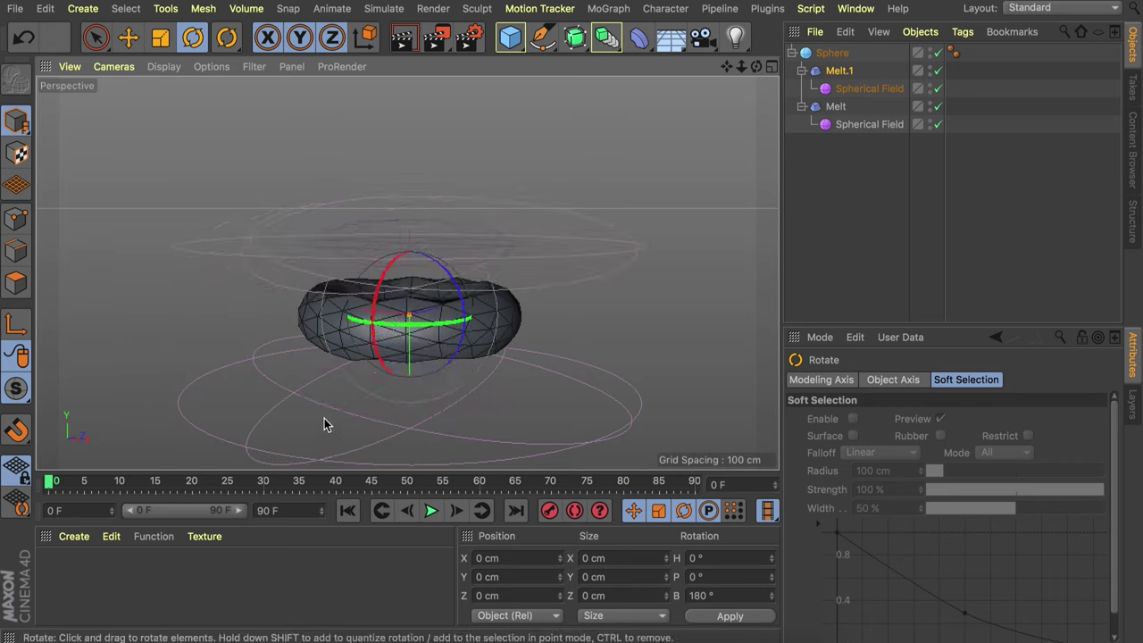
{"action": "left_click_drag", "start_coordinate": [455, 305], "coordinate": [500, 342], "text": "alt"}
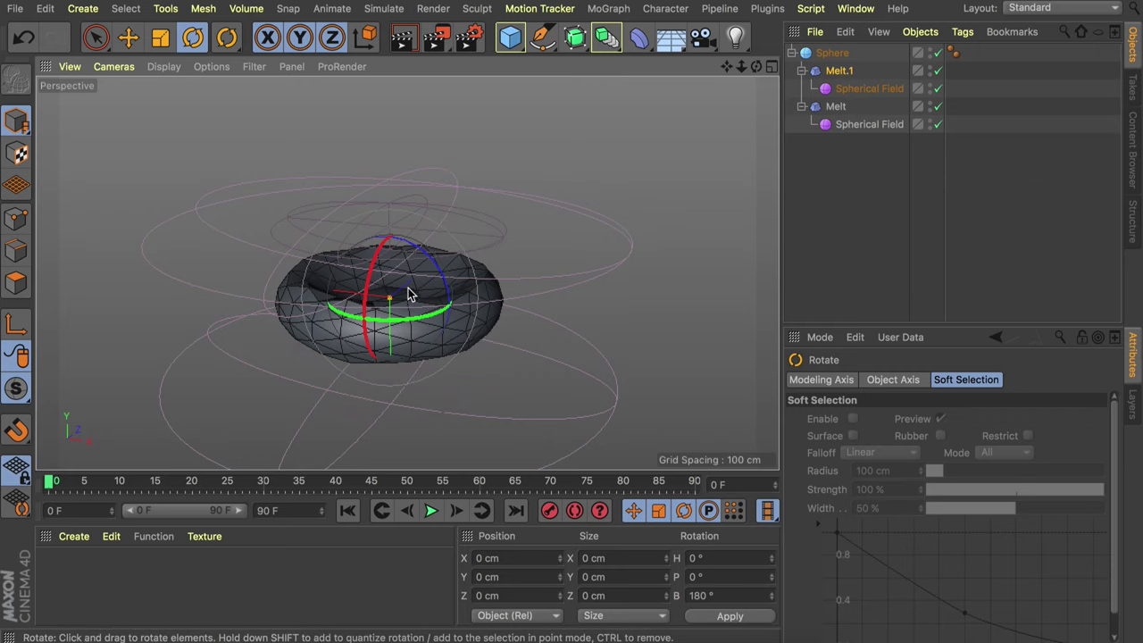
- Scale the Spherical Field of the duplicated Melt deformer down slightly and move it to about -50 cm in Y
{"action": "right_click_drag", "start_coordinate": [367, 323], "coordinate": [401, 276], "text": "alt"}
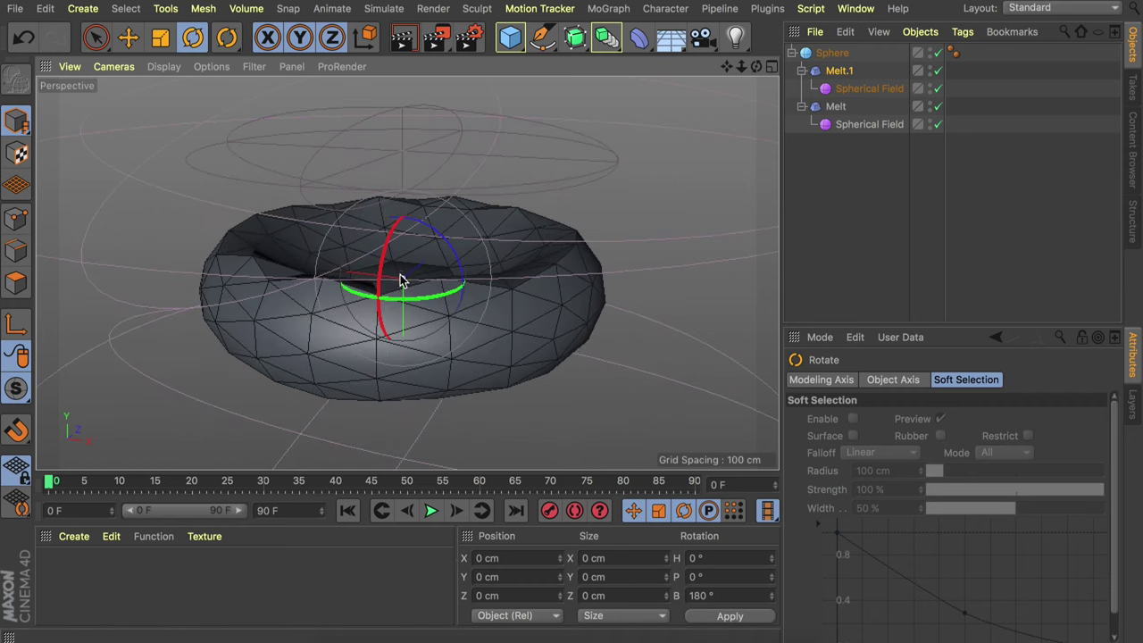
{"action": "left_click_drag", "start_coordinate": [400, 276], "coordinate": [396, 256], "text": "alt"}
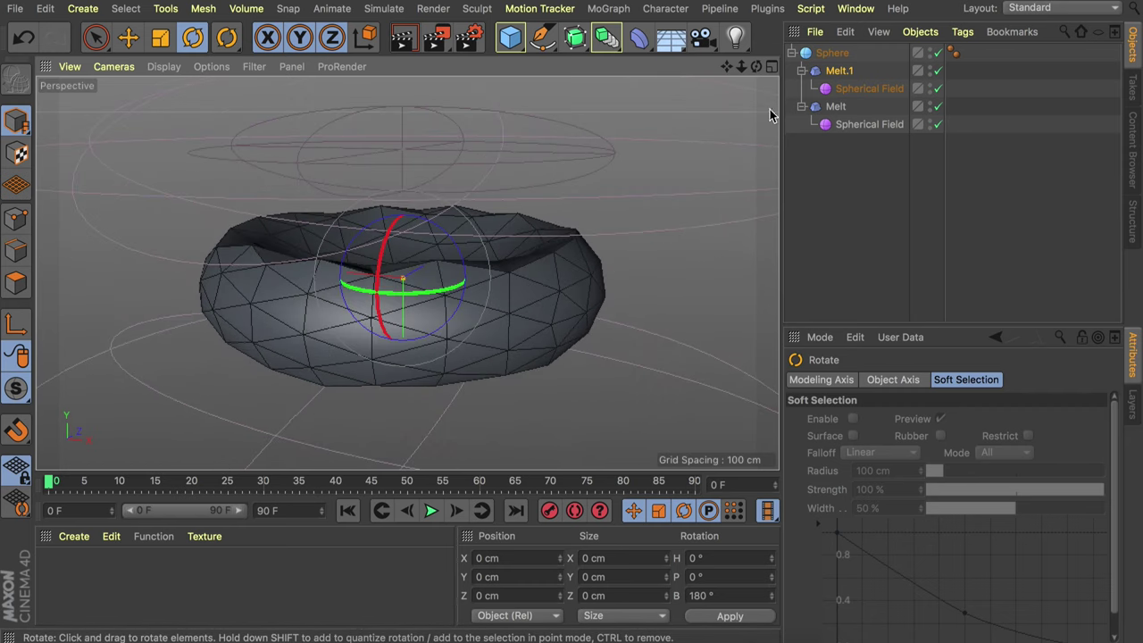
{"action": "left_click", "coordinate": [855, 88]}
{"action": "scroll", "coordinate": [473, 256], "scroll_direction": "down", "scroll_amount": 4}
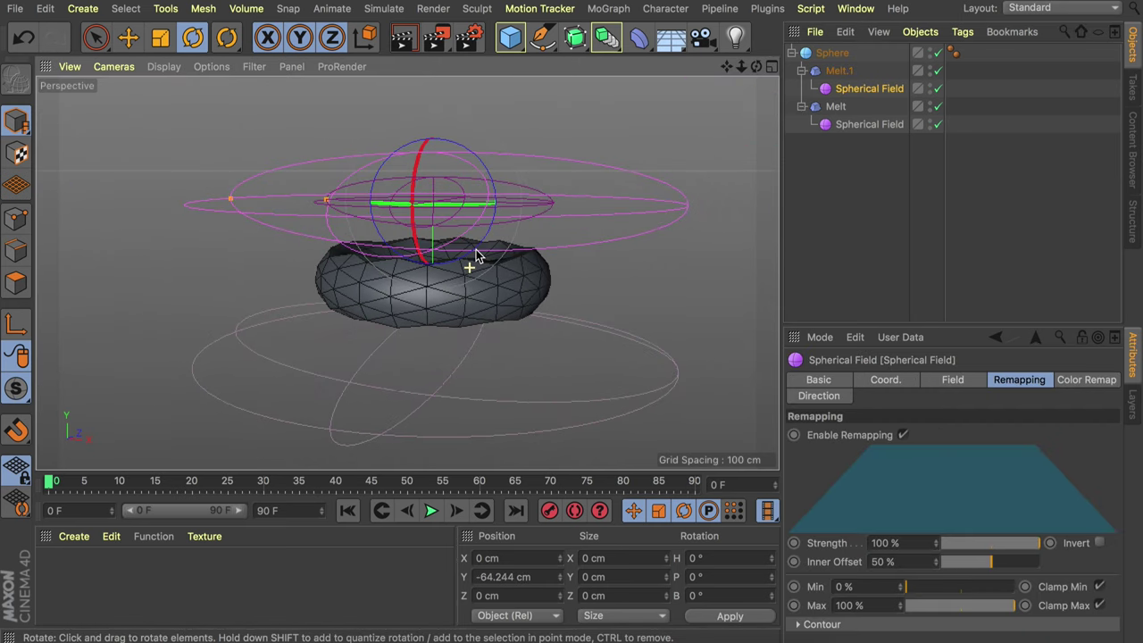
{"action": "key", "text": "t"}
{"action": "mouse_move", "coordinate": [597, 204]}
{"action": "left_mouse_down"}
{"action": "mouse_move", "coordinate": [416, 205]}
{"action": "mouse_move", "coordinate": [577, 202]}
{"action": "left_mouse_up"}
{"action": "key", "text": "e"}
{"action": "left_click_drag", "start_coordinate": [433, 239], "coordinate": [494, 291]}
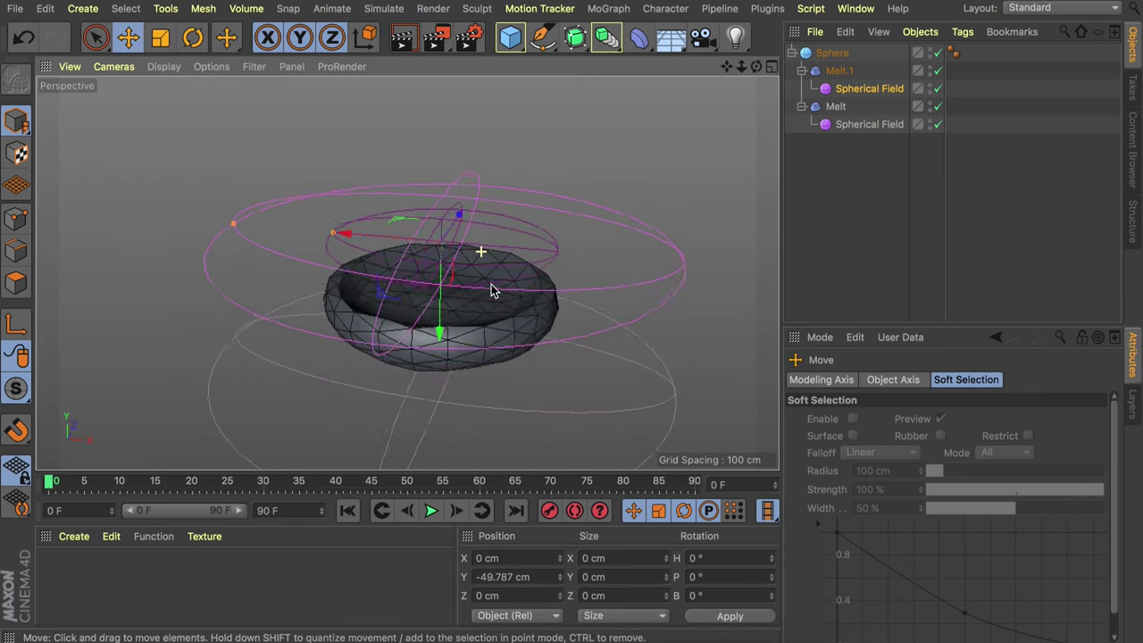
{"action": "left_click_drag", "start_coordinate": [495, 297], "coordinate": [491, 279], "text": "alt"}
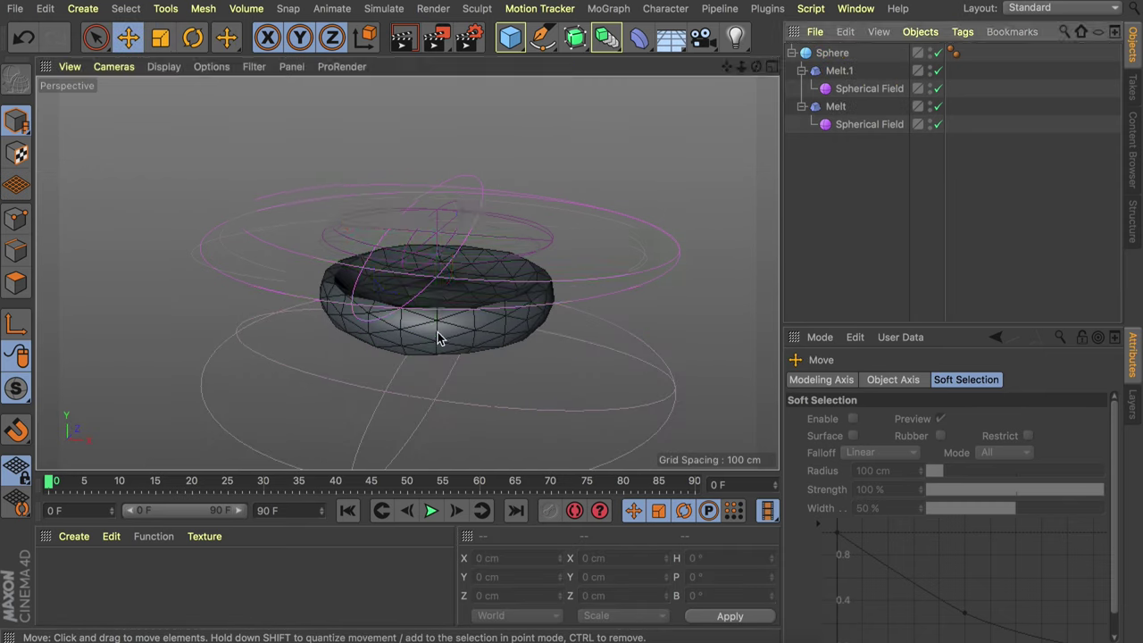
{"action": "left_click_drag", "start_coordinate": [428, 336], "coordinate": [491, 298], "text": "alt"}
- Add a Subdivision Surface as the parent of the Sphere to smooth the dented mesh
{"action": "left_click", "coordinate": [836, 107]}
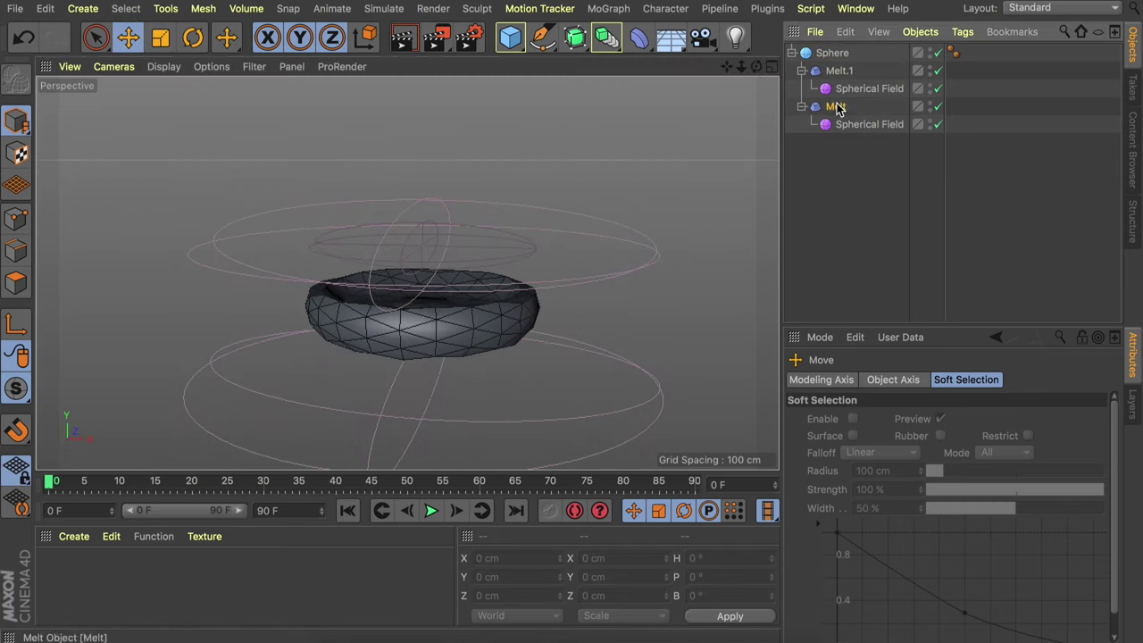
{"action": "left_click", "coordinate": [836, 108]}
{"action": "left_click", "coordinate": [852, 124]}
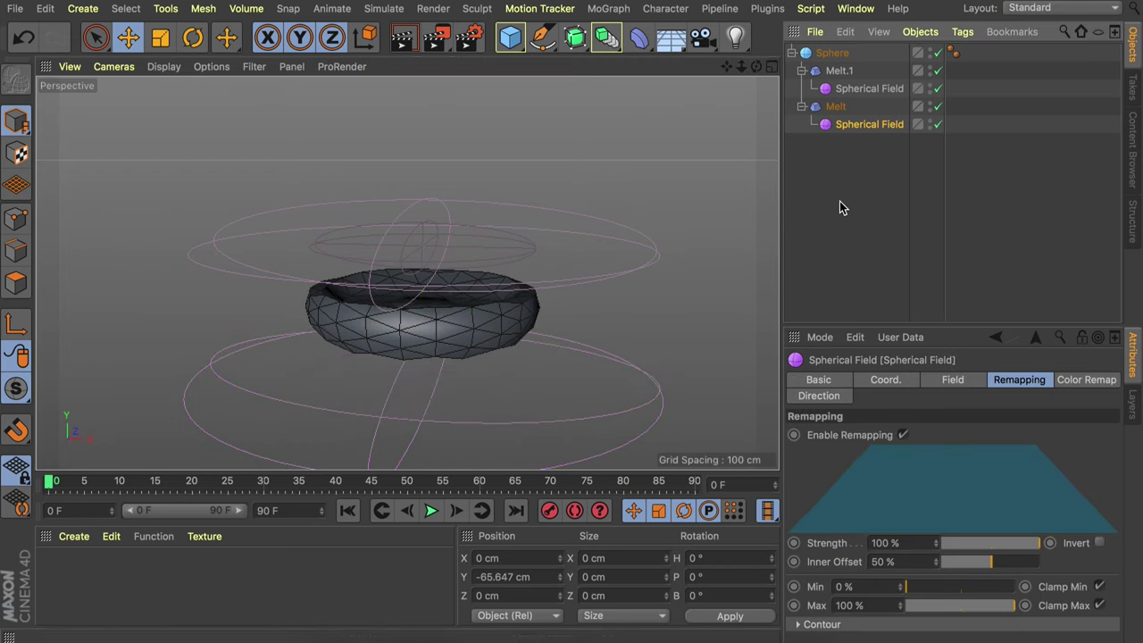
{"action": "left_click", "coordinate": [832, 53]}
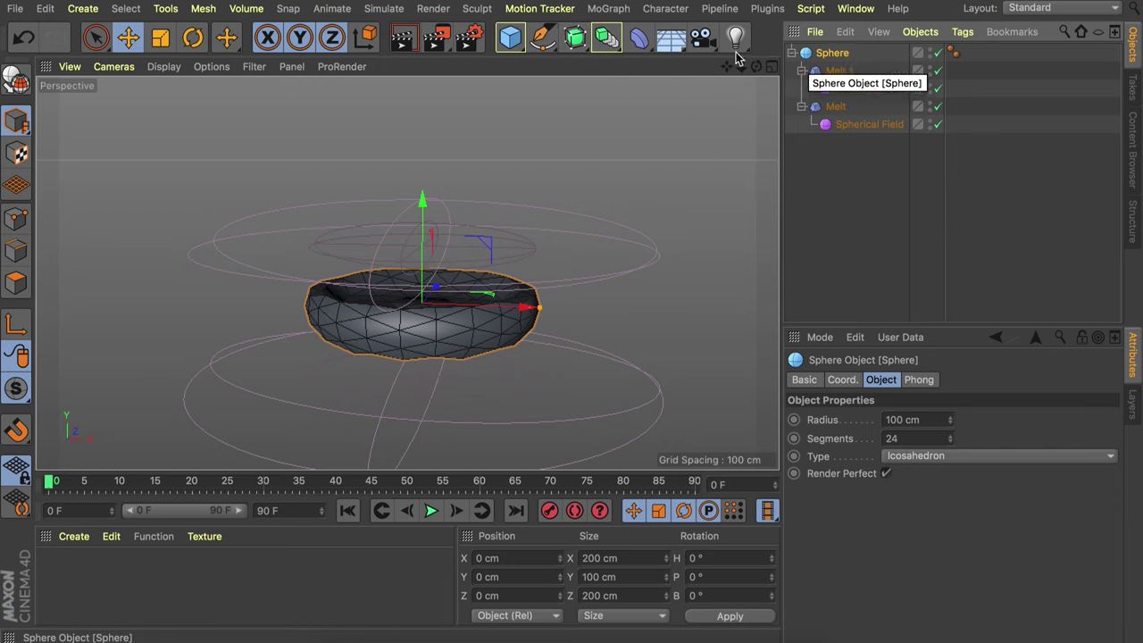
{"action": "left_click", "coordinate": [576, 40], "text": "alt"}
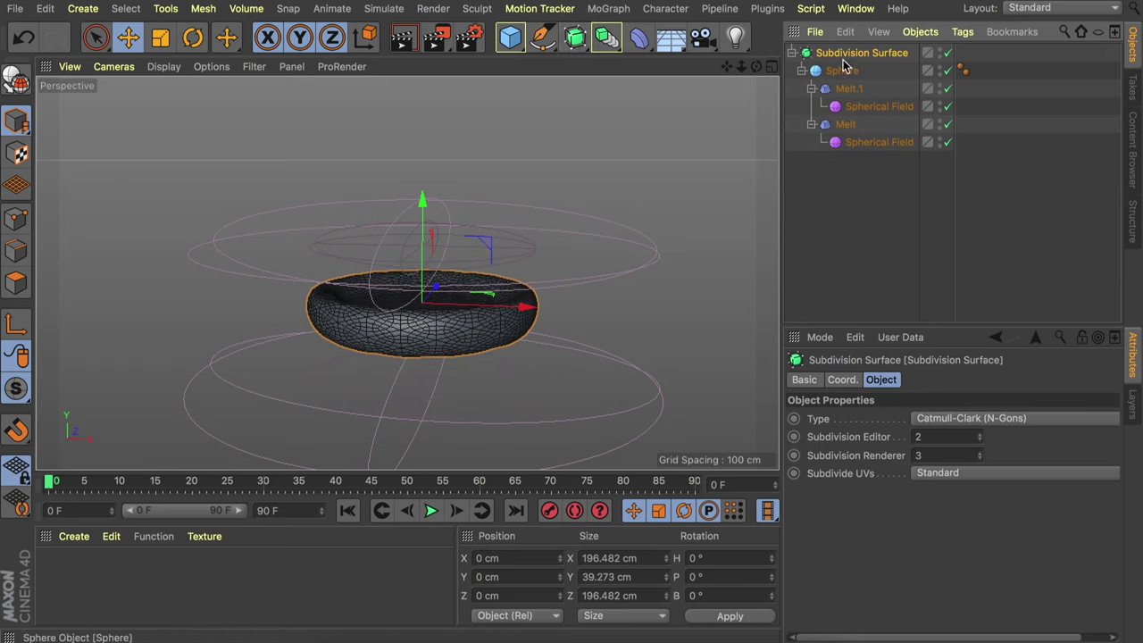
- View the mesh from below, then reposition and enlarge the original Melt deformer's Spherical Field to reshape the underside dent
{"action": "left_click_drag", "start_coordinate": [467, 327], "coordinate": [535, 161], "text": "alt"}
{"action": "left_click", "coordinate": [864, 142]}
{"action": "middle_click_drag", "start_coordinate": [443, 356], "coordinate": [460, 266], "text": "alt"}
{"action": "left_click_drag", "start_coordinate": [425, 294], "coordinate": [425, 309]}
{"action": "key", "text": "t"}
{"action": "mouse_move", "coordinate": [425, 310]}
{"action": "left_mouse_down"}
{"action": "mouse_move", "coordinate": [486, 310]}
{"action": "mouse_move", "coordinate": [423, 312]}
{"action": "left_mouse_up"}
- Fine-tune the vertical position of the original Melt's Spherical Field, then deselect it and check the smoothed shape from above
{"action": "key", "text": "e"}
{"action": "left_click_drag", "start_coordinate": [444, 267], "coordinate": [431, 414], "text": "alt"}
{"action": "left_click_drag", "start_coordinate": [431, 249], "coordinate": [430, 232]}
{"action": "left_click", "coordinate": [870, 214]}
{"action": "middle_click_drag", "start_coordinate": [432, 244], "coordinate": [438, 359], "text": "alt"}
{"action": "scroll", "coordinate": [438, 360], "scroll_direction": "down", "scroll_amount": 2}
{"action": "mouse_move", "coordinate": [438, 360]}
{"action": "left_mouse_down", "text": "alt"}
{"action": "mouse_move", "coordinate": [446, 382]}
{"action": "mouse_move", "coordinate": [456, 278]}
{"action": "mouse_move", "coordinate": [454, 356]}
{"action": "left_mouse_up", "text": "alt"}
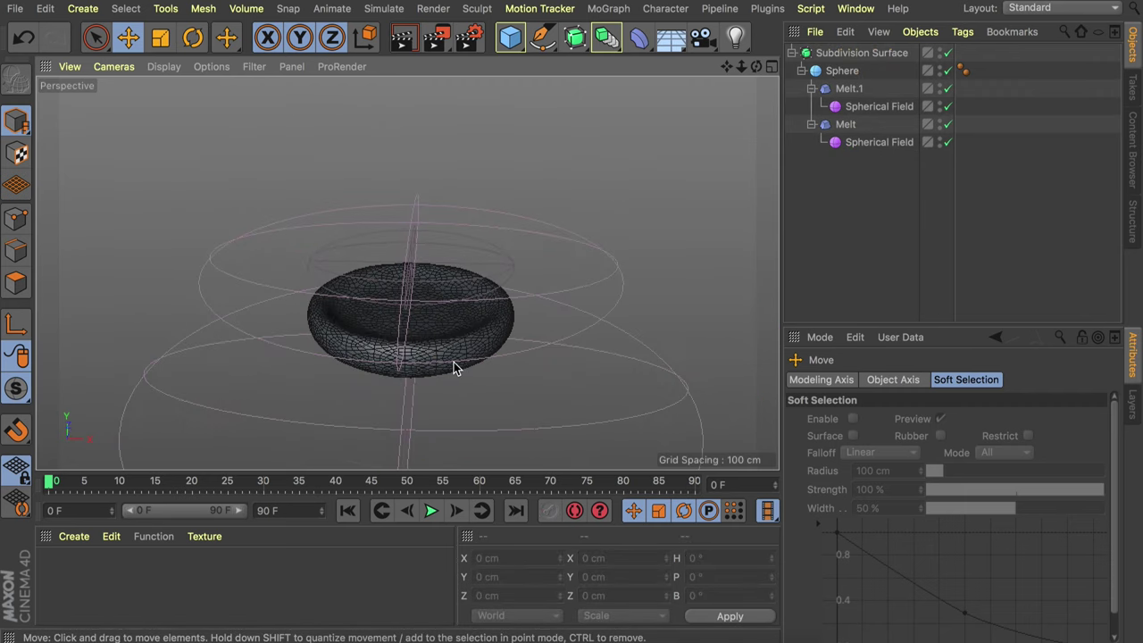
{"action": "left_click_drag", "start_coordinate": [513, 313], "coordinate": [440, 308], "text": "alt"}
{"action": "scroll", "coordinate": [440, 308], "scroll_direction": "up", "scroll_amount": 2}
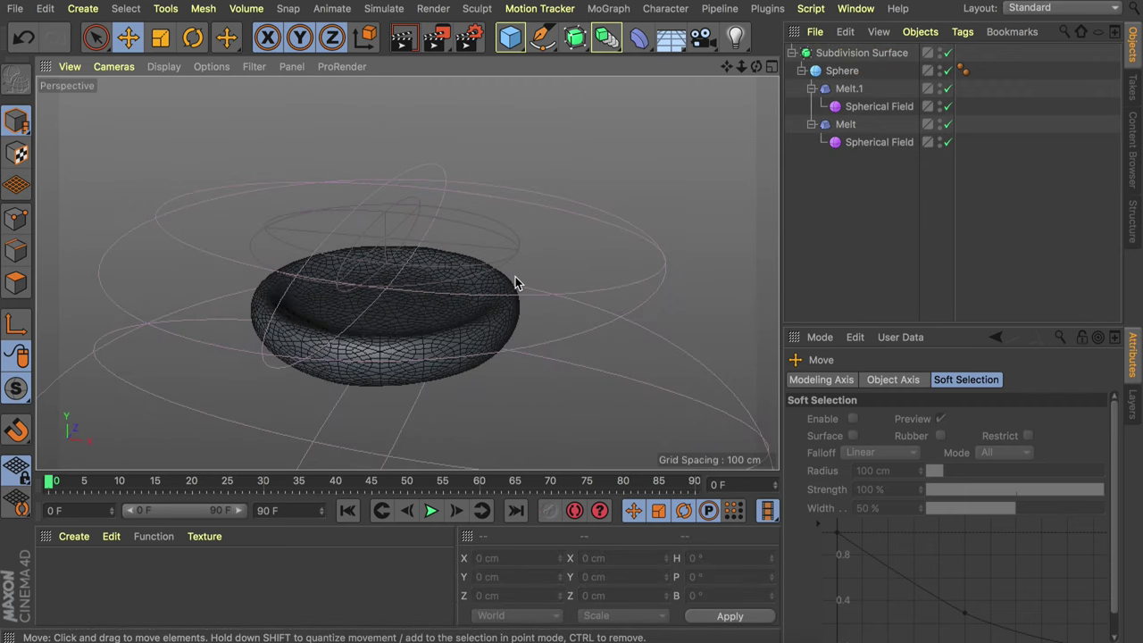
- Hide both Spherical Fields in the viewport and rename the Subdivision Surface as Bottom, collapsing its hierarchy
{"action": "left_click", "coordinate": [941, 104]}
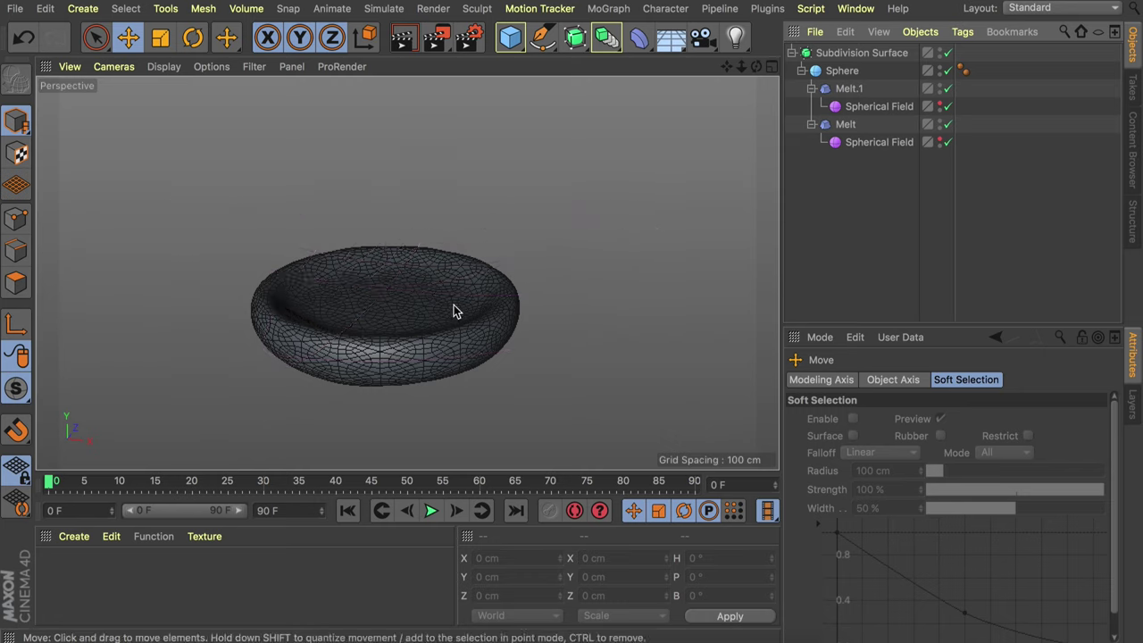
{"action": "double_click", "coordinate": [872, 52]}
{"action": "type", "text": "Bottom"}
{"action": "key", "text": "Return"}
{"action": "left_click", "coordinate": [791, 52]}
{"action": "left_click", "coordinate": [832, 139]}
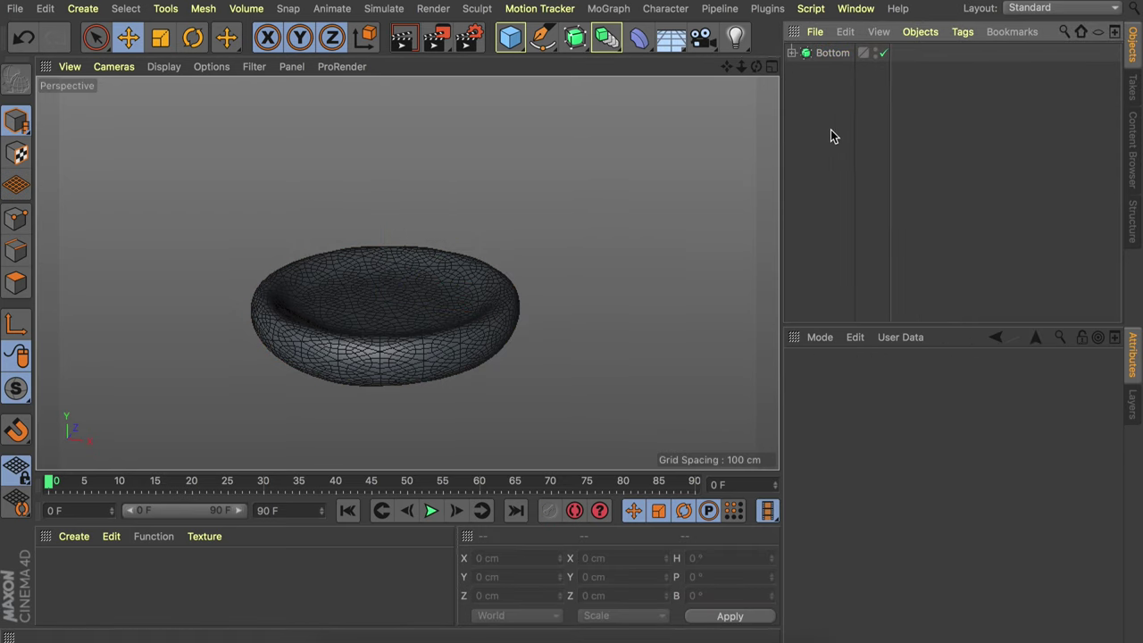
- Add a Disc raised to about 37.7 cm in Y above the Bottom object and set its disc segments to 16
{"action": "left_click_drag", "start_coordinate": [521, 49], "coordinate": [549, 95]}
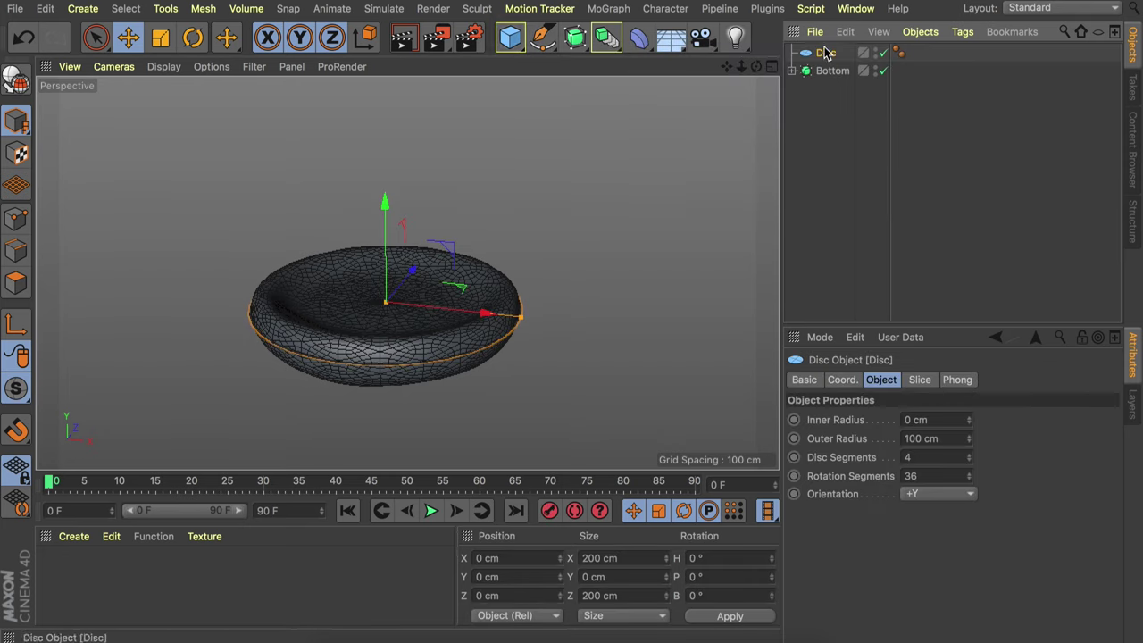
{"action": "left_click_drag", "start_coordinate": [383, 230], "coordinate": [388, 179]}
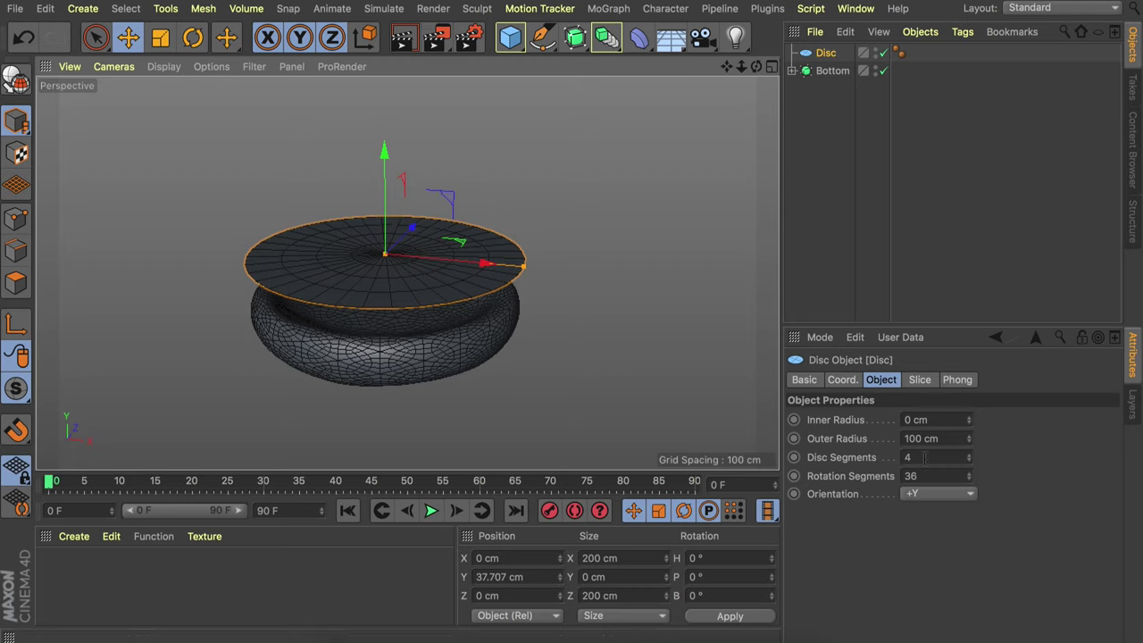
{"action": "left_click", "coordinate": [924, 457]}
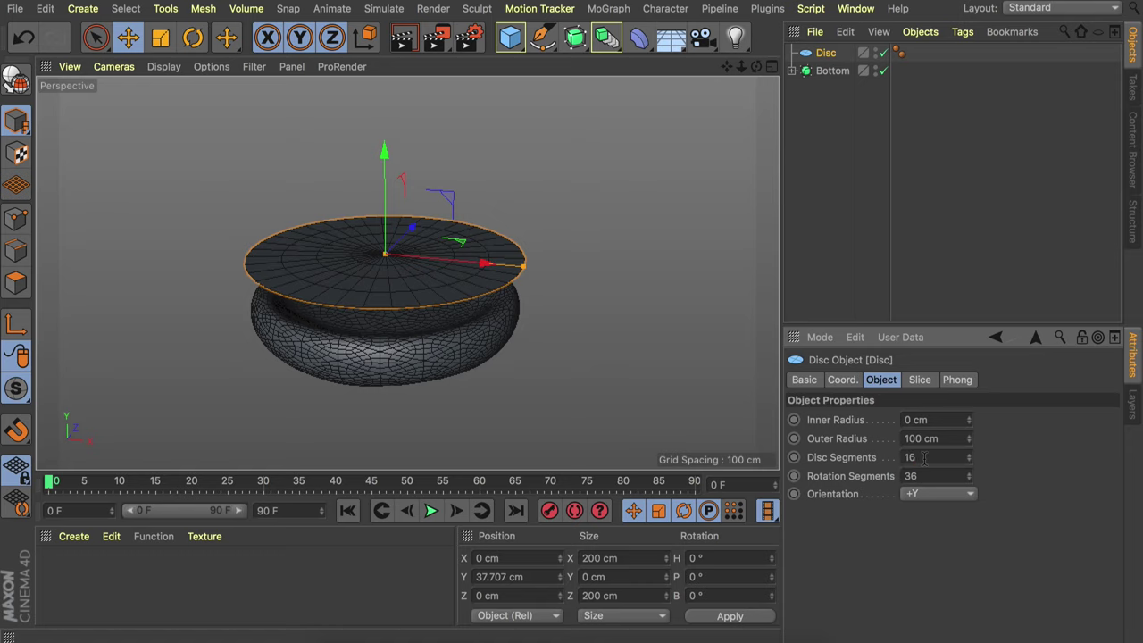
{"action": "type", "text": "16"}
{"action": "key", "text": "Return"}
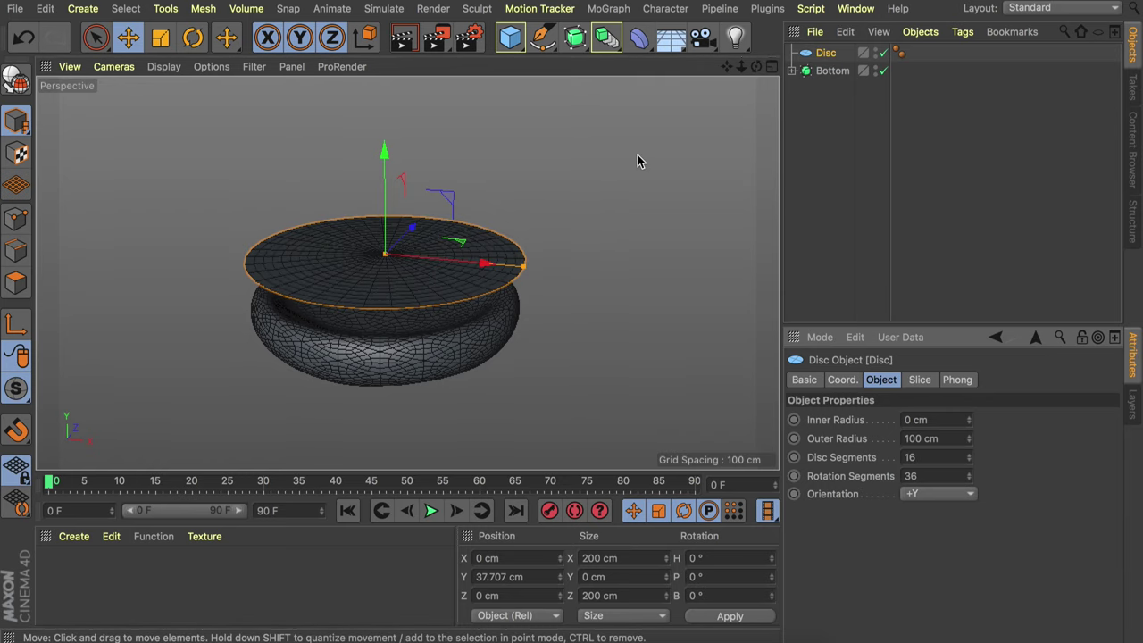
- Add an FFD deformer as a child of the Disc, fit it to the parent and set its grid points to 4 in X, Y and Z
{"action": "left_click", "coordinate": [637, 46]}
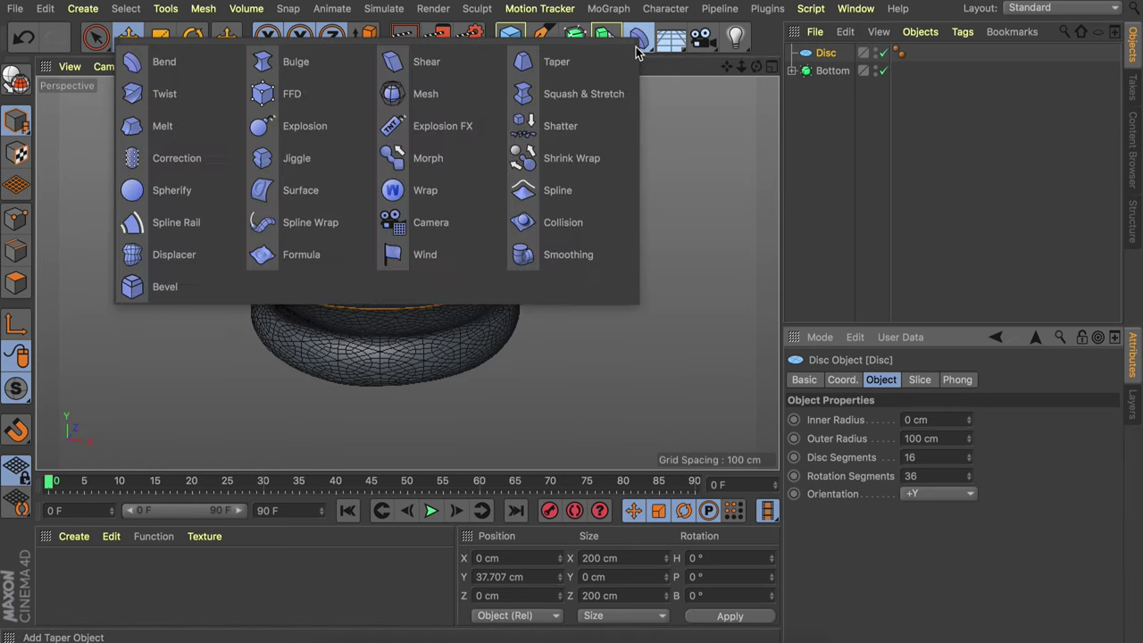
{"action": "left_click", "coordinate": [316, 95]}
{"action": "left_click_drag", "start_coordinate": [824, 54], "coordinate": [832, 70]}
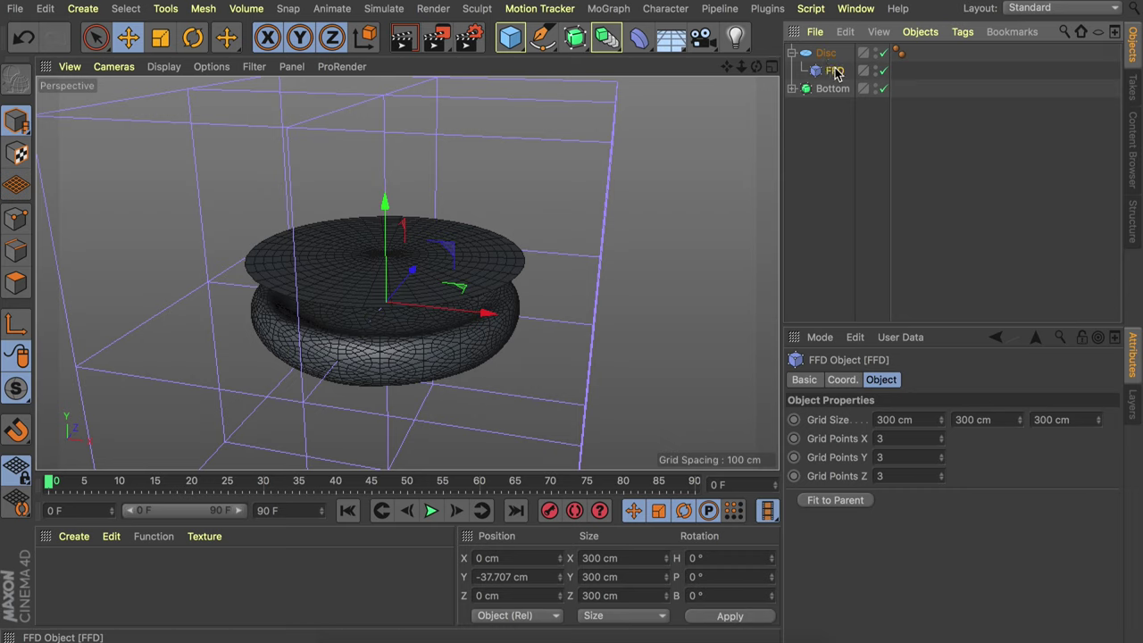
{"action": "left_click", "coordinate": [823, 501]}
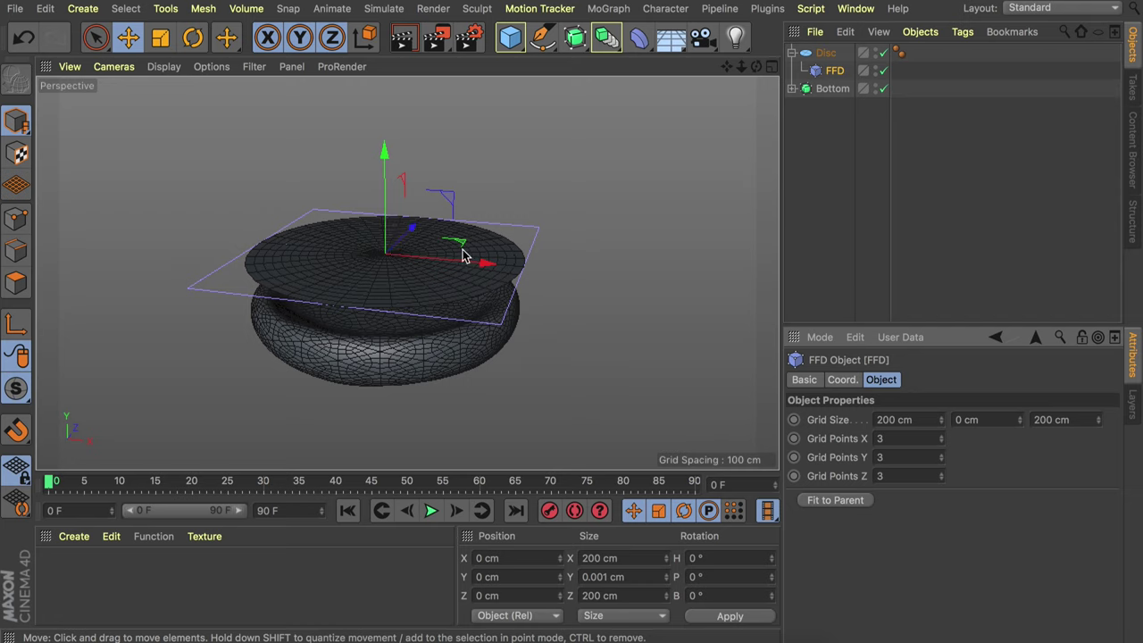
{"action": "left_click", "coordinate": [941, 441]}
{"action": "scroll", "coordinate": [416, 276], "scroll_direction": "up", "scroll_amount": 5}
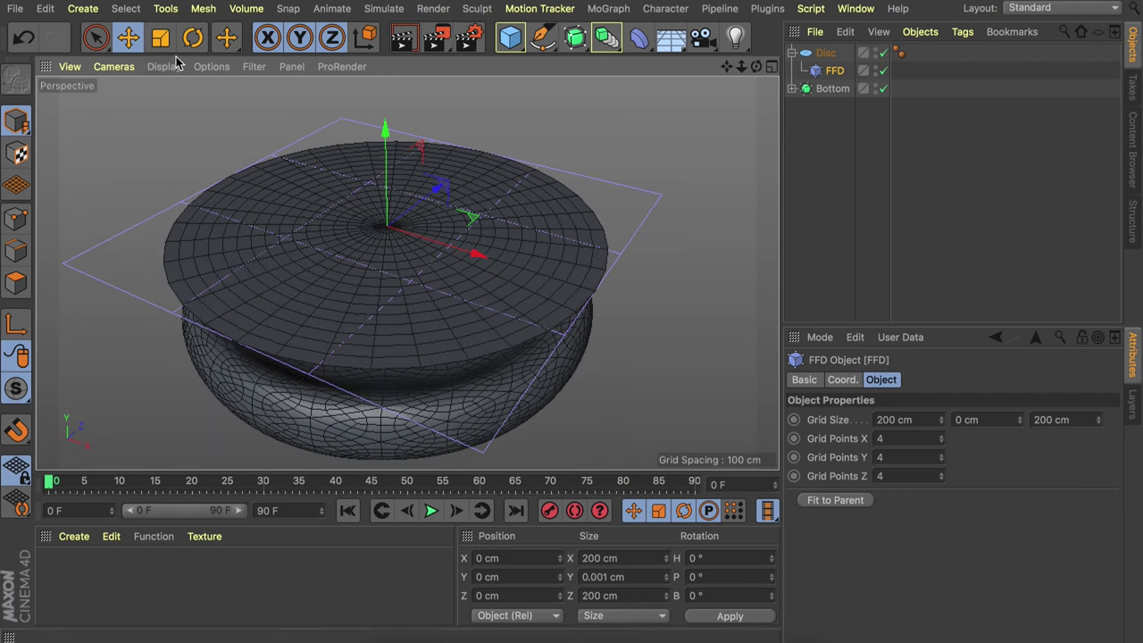
- Enter point mode with Rectangle Selection, lower the FFD's -X/-Z corner point and shift a point on its near edge
{"action": "left_click_drag", "start_coordinate": [95, 37], "coordinate": [153, 97]}
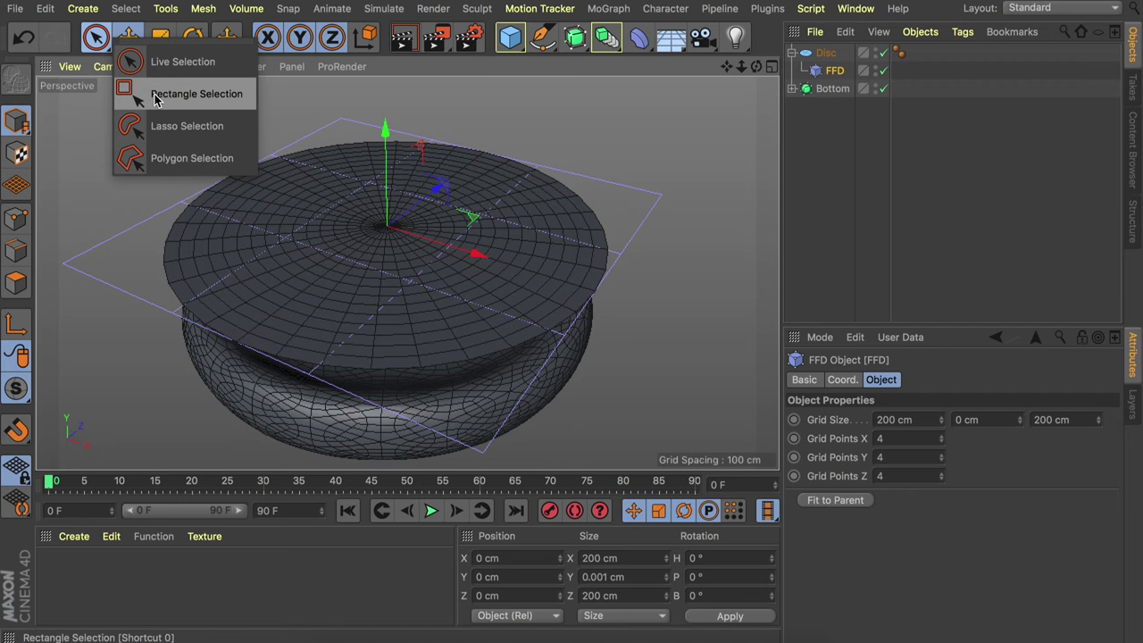
{"action": "left_click", "coordinate": [154, 95]}
{"action": "left_click", "coordinate": [16, 219]}
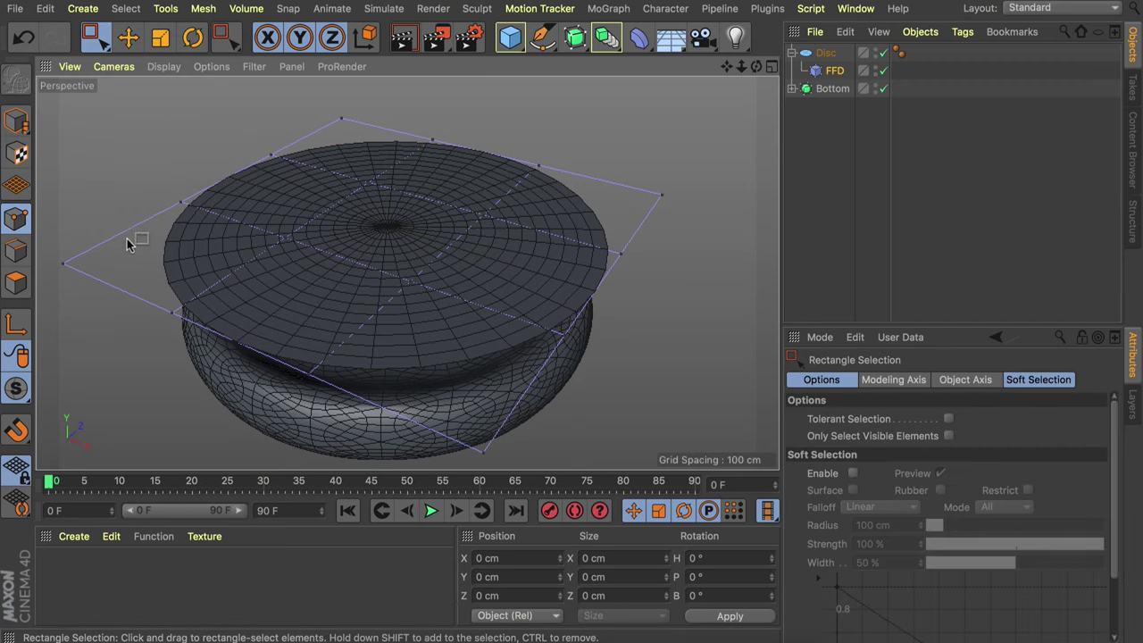
{"action": "middle_click_drag", "start_coordinate": [128, 242], "coordinate": [184, 218], "text": "alt"}
{"action": "left_click", "coordinate": [121, 238]}
{"action": "left_click_drag", "start_coordinate": [153, 164], "coordinate": [156, 243]}
{"action": "left_click", "coordinate": [383, 342]}
{"action": "left_click_drag", "start_coordinate": [432, 301], "coordinate": [456, 278]}
- Lower an FFD point on the disc's +X edge and pull a point on the +Z edge outward
{"action": "left_click", "coordinate": [633, 306]}
{"action": "left_click_drag", "start_coordinate": [634, 255], "coordinate": [624, 298]}
{"action": "left_click", "coordinate": [585, 144]}
{"action": "left_click_drag", "start_coordinate": [605, 127], "coordinate": [647, 86]}
- Lower another FFD point on the far +Z edge and move one on the -X edge to about 28.7 cm in Y
{"action": "middle_click_drag", "start_coordinate": [472, 105], "coordinate": [467, 176], "text": "alt"}
{"action": "left_click", "coordinate": [470, 191]}
{"action": "left_click_drag", "start_coordinate": [480, 146], "coordinate": [482, 181]}
{"action": "left_click", "coordinate": [310, 209]}
{"action": "left_click_drag", "start_coordinate": [303, 192], "coordinate": [305, 249]}
{"action": "right_click_drag", "start_coordinate": [556, 334], "coordinate": [556, 377], "text": "alt"}
{"action": "left_click_drag", "start_coordinate": [482, 308], "coordinate": [461, 393], "text": "alt"}
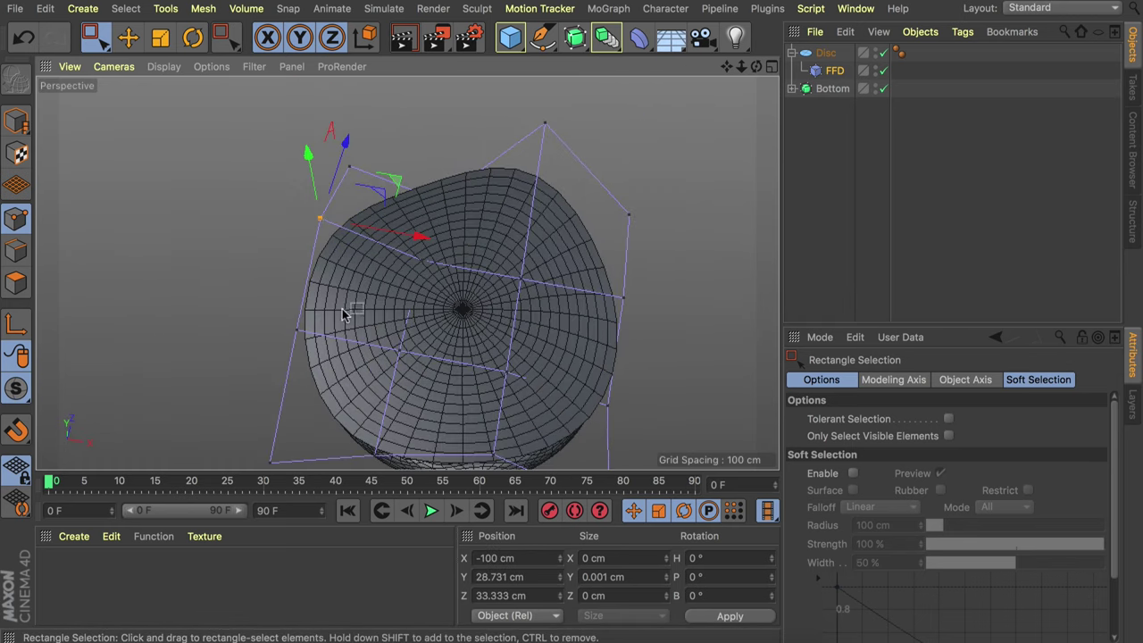
- Shift more FFD edge points sideways to warp the disc outline, placing the lowered +X edge point at about 108.5 cm in X
{"action": "left_click", "coordinate": [288, 327]}
{"action": "left_click_drag", "start_coordinate": [357, 355], "coordinate": [318, 347]}
{"action": "left_click_drag", "start_coordinate": [574, 313], "coordinate": [652, 194], "text": "alt"}
{"action": "left_click", "coordinate": [740, 270]}
{"action": "left_click_drag", "start_coordinate": [757, 271], "coordinate": [680, 275]}
{"action": "left_click_drag", "start_coordinate": [556, 325], "coordinate": [668, 383], "text": "alt"}
{"action": "left_click", "coordinate": [558, 390]}
{"action": "left_click_drag", "start_coordinate": [615, 414], "coordinate": [631, 421]}
{"action": "left_click_drag", "start_coordinate": [536, 304], "coordinate": [416, 259], "text": "alt"}
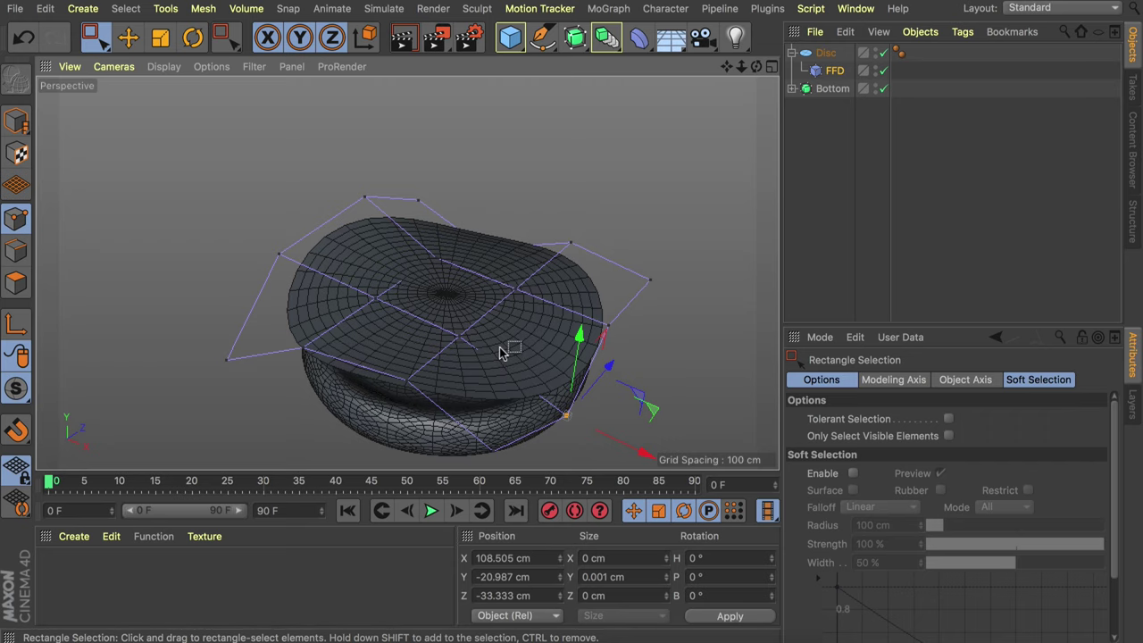
- Add a Displacer deformer as a child of the Disc, below the FFD
{"action": "left_click", "coordinate": [639, 38]}
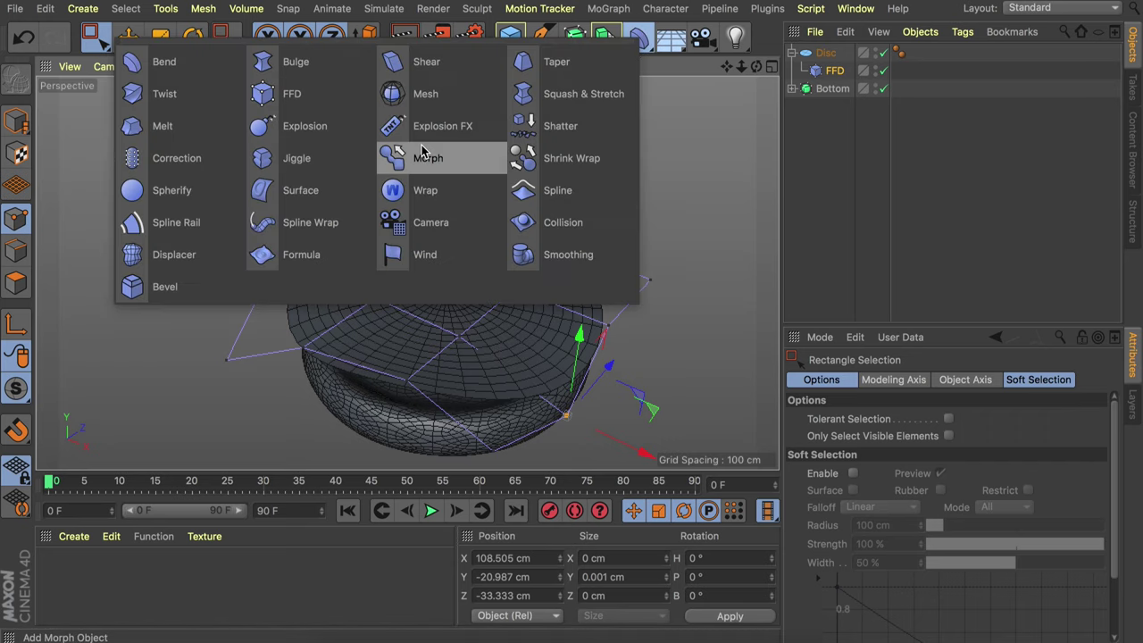
{"action": "left_click", "coordinate": [179, 255]}
{"action": "left_click_drag", "start_coordinate": [825, 51], "coordinate": [839, 100]}
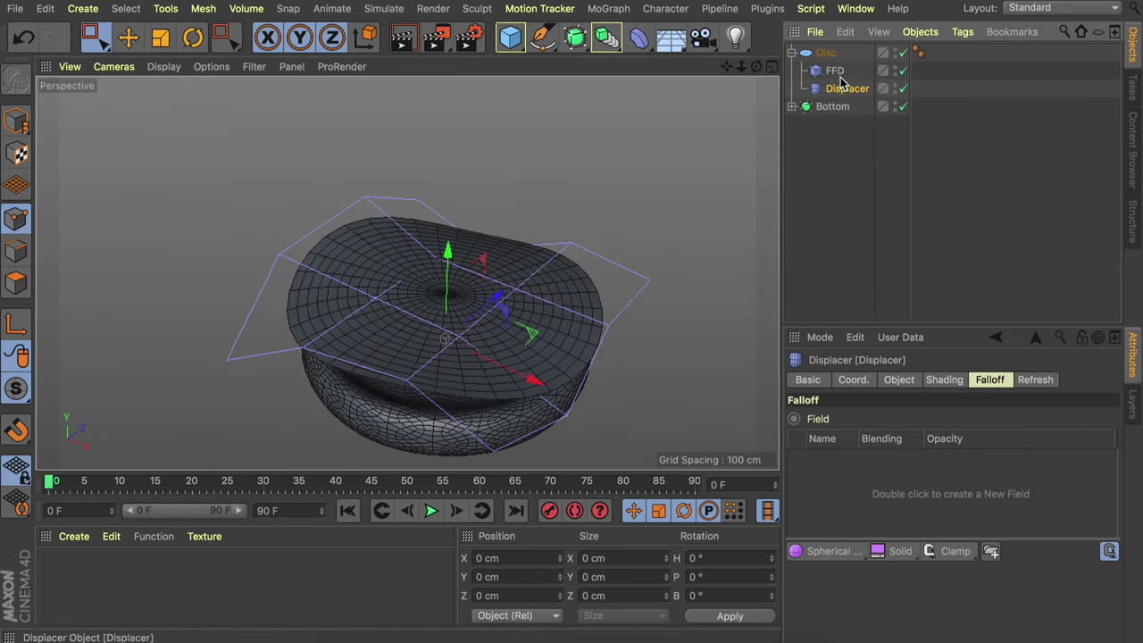
- Load a Noise shader into the Displacer's shading and set its noise type to Cell Noise
{"action": "left_click", "coordinate": [951, 380]}
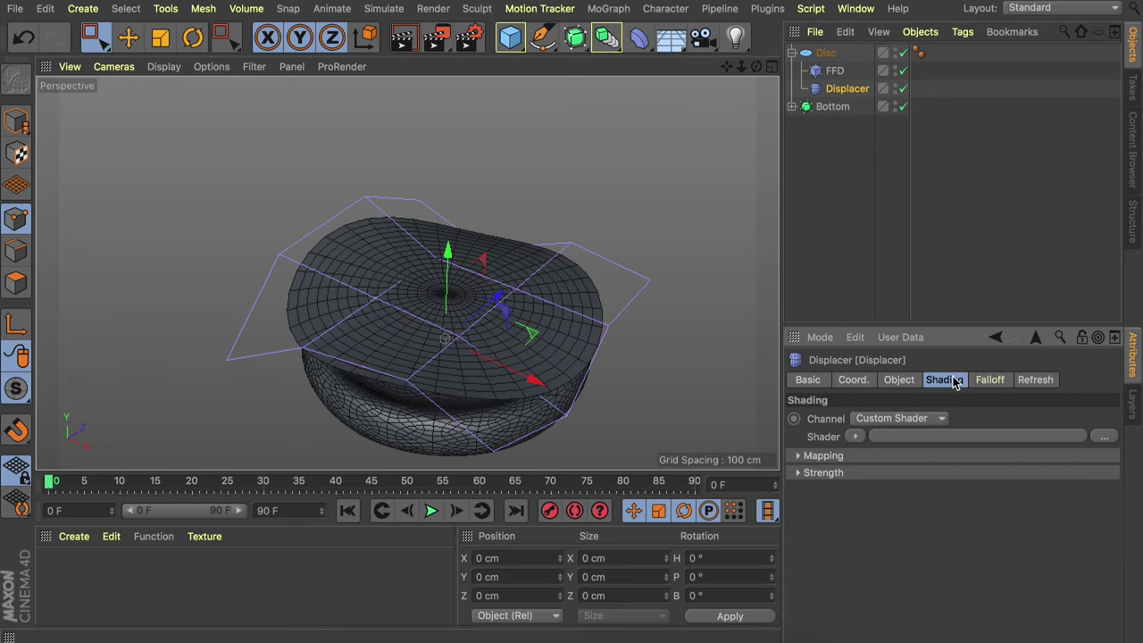
{"action": "left_click", "coordinate": [854, 437]}
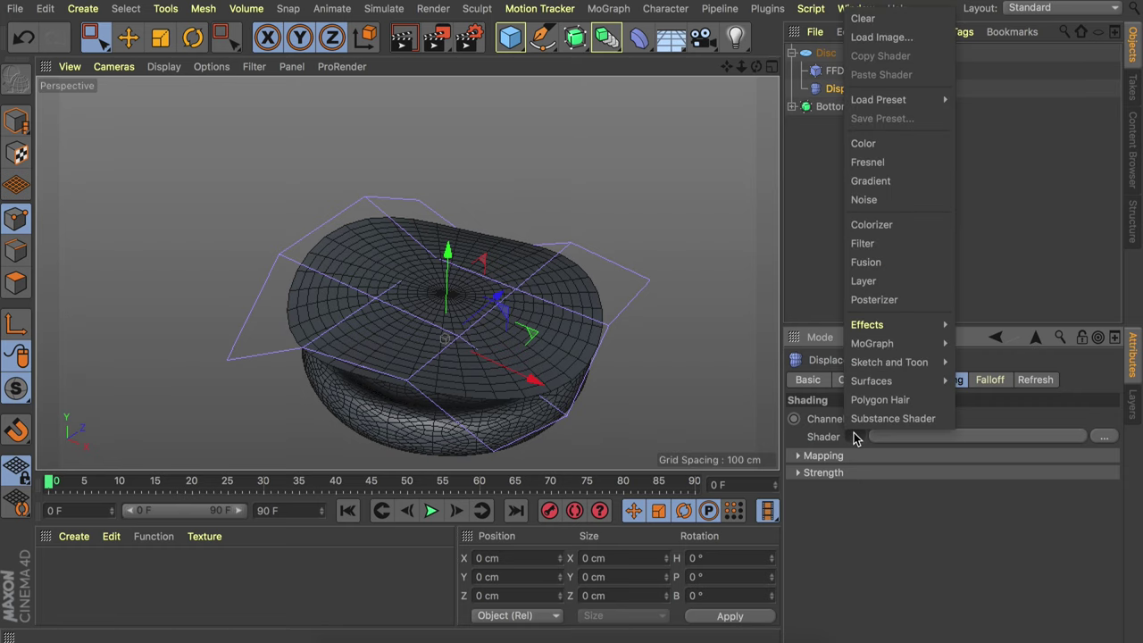
{"action": "left_click", "coordinate": [903, 201]}
{"action": "left_click", "coordinate": [857, 477]}
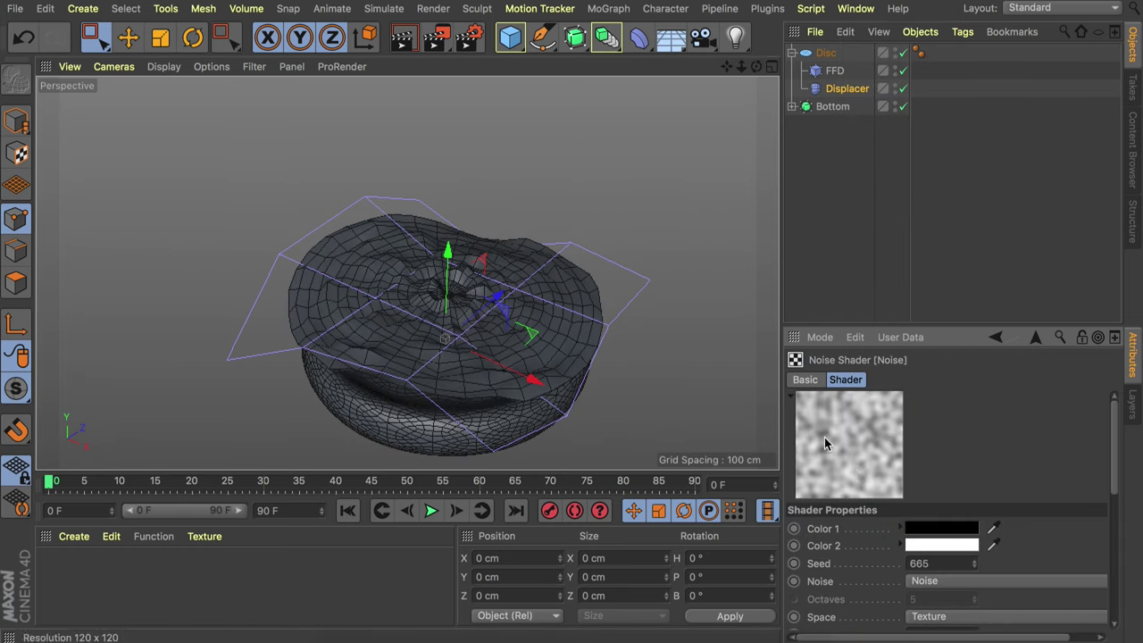
{"action": "left_click", "coordinate": [950, 586]}
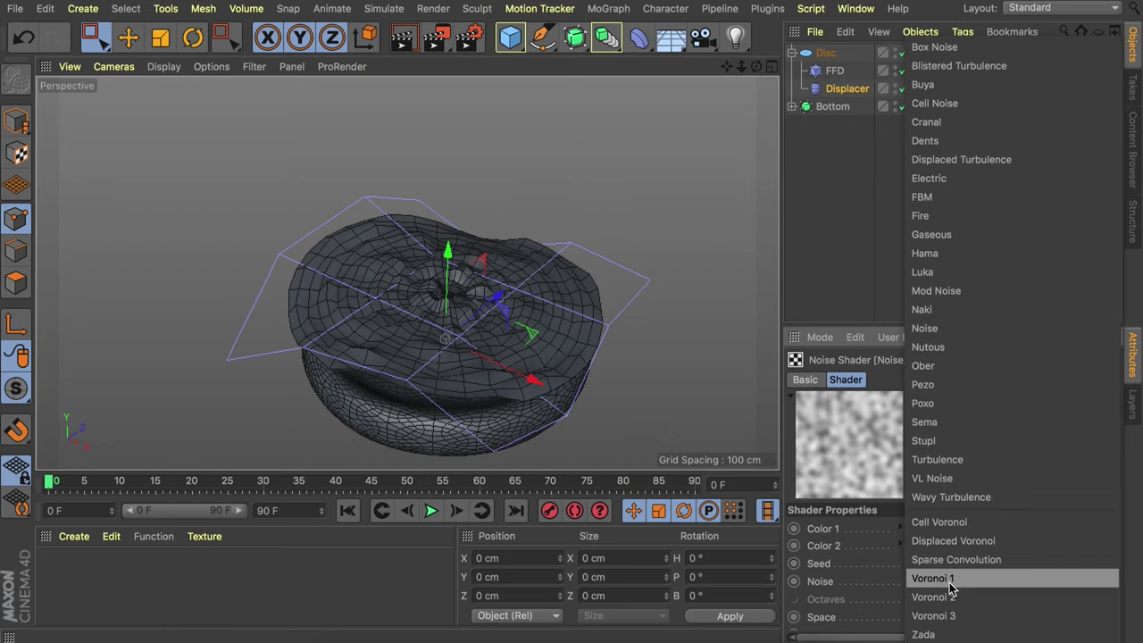
{"action": "left_click", "coordinate": [939, 107]}
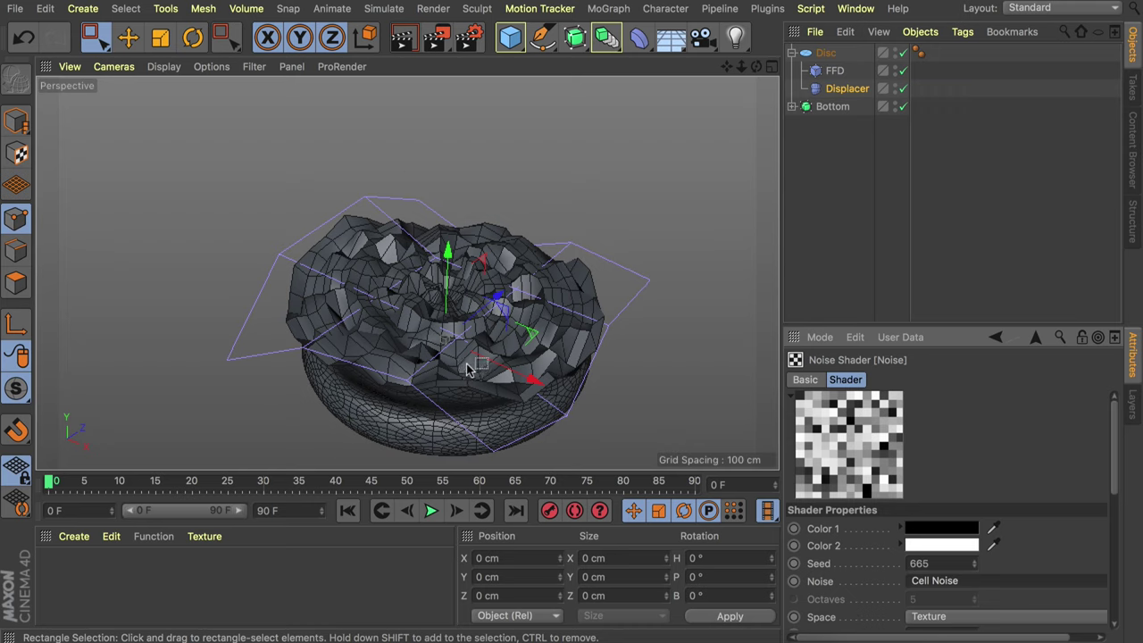
- Set the Displacer's height to 19 cm and its strength to 40 %
{"action": "scroll", "coordinate": [498, 303], "scroll_direction": "up", "scroll_amount": 3}
{"action": "left_click_drag", "start_coordinate": [498, 303], "coordinate": [492, 245], "text": "alt"}
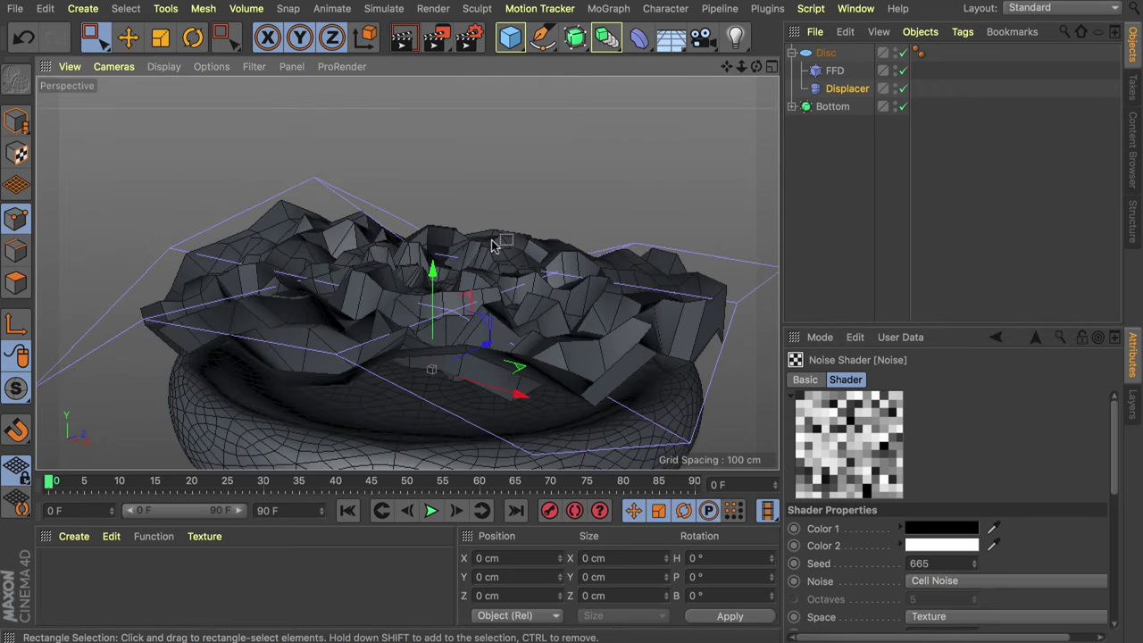
{"action": "left_click_drag", "start_coordinate": [492, 246], "coordinate": [476, 306], "text": "alt"}
{"action": "left_click", "coordinate": [830, 90]}
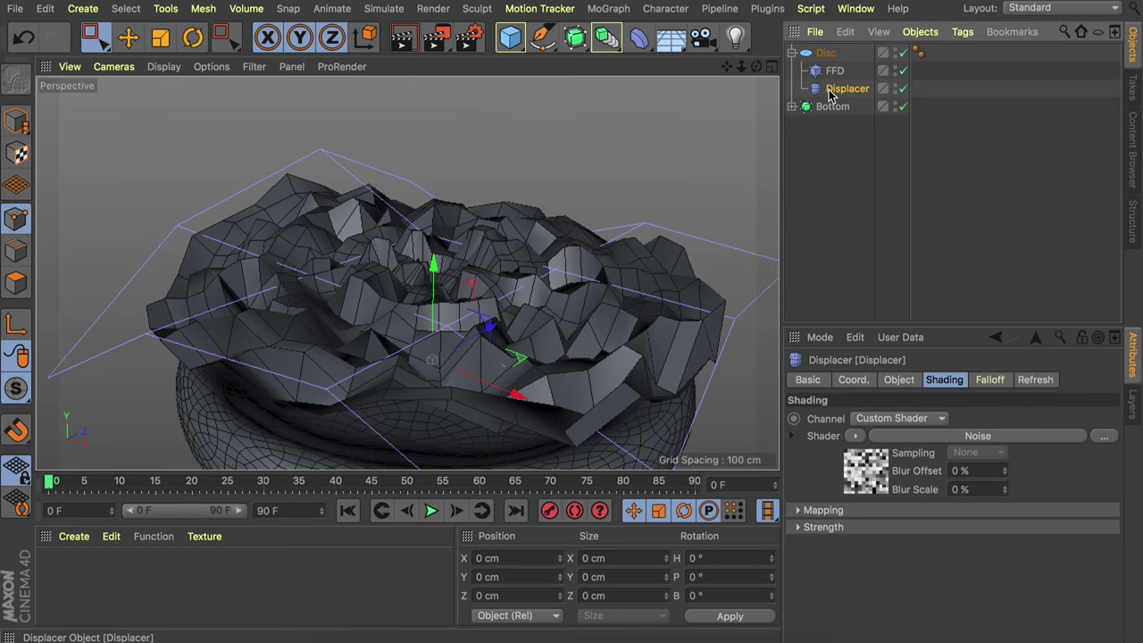
{"action": "left_click", "coordinate": [898, 379]}
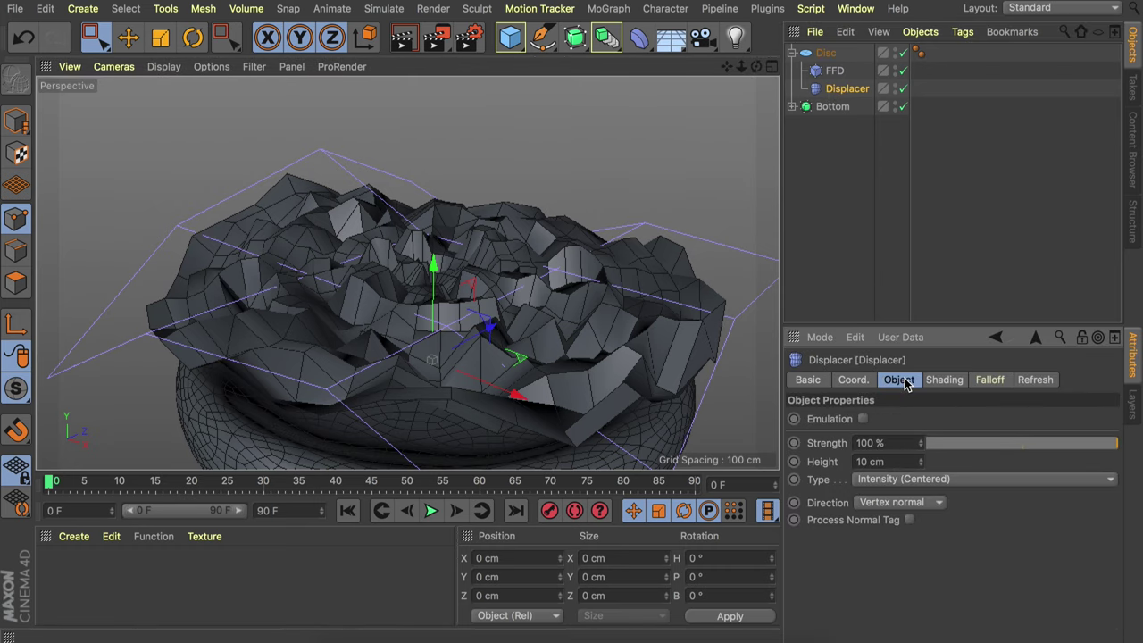
{"action": "mouse_move", "coordinate": [920, 462]}
{"action": "left_mouse_down"}
{"action": "mouse_move", "coordinate": [920, 447]}
{"action": "mouse_move", "coordinate": [919, 463]}
{"action": "left_mouse_up"}
{"action": "mouse_move", "coordinate": [1075, 444]}
{"action": "left_mouse_down"}
{"action": "mouse_move", "coordinate": [1000, 446]}
{"action": "mouse_move", "coordinate": [1062, 449]}
{"action": "left_mouse_up"}
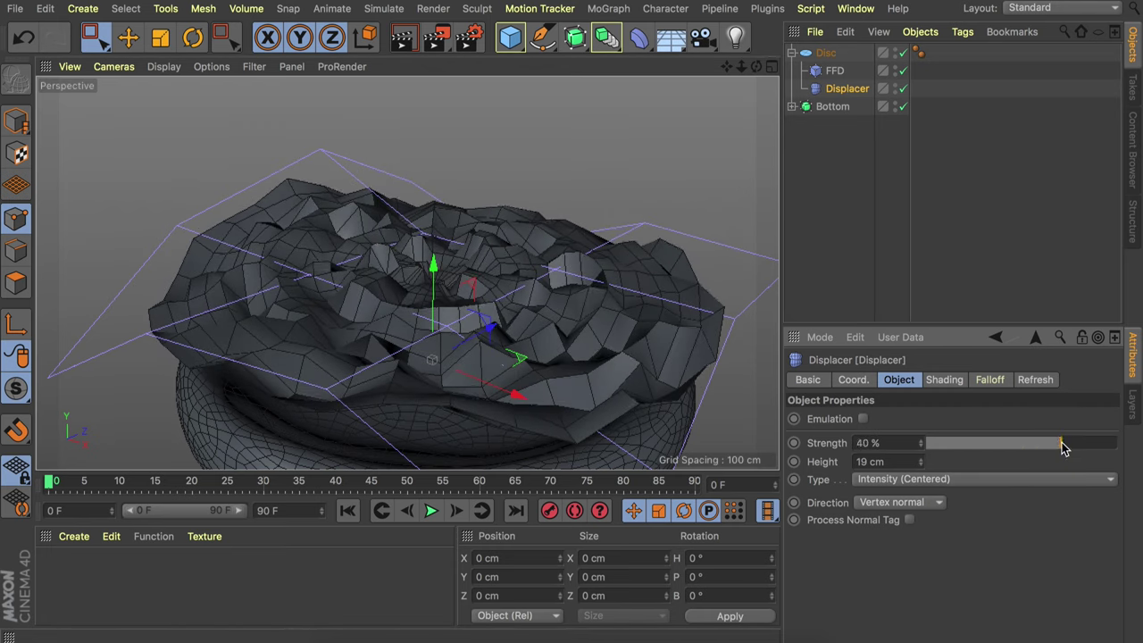
- Smooth the Disc with a parent Subdivision Surface, rename that parent Lettuce and collapse its hierarchy
{"action": "left_click", "coordinate": [825, 56]}
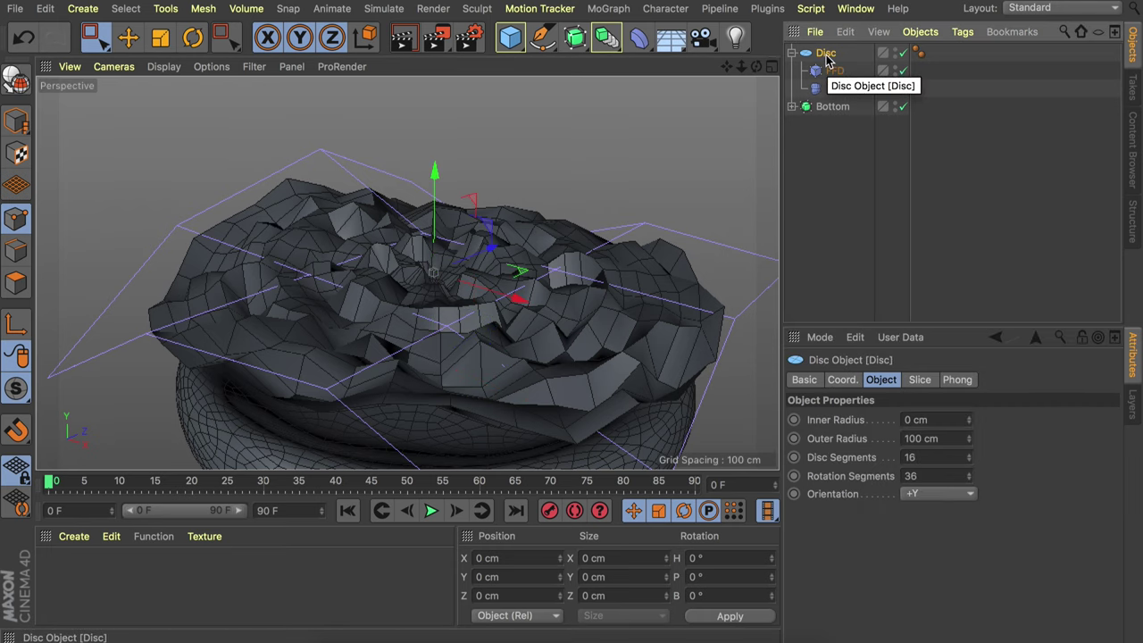
{"action": "left_click", "coordinate": [577, 42], "text": "alt"}
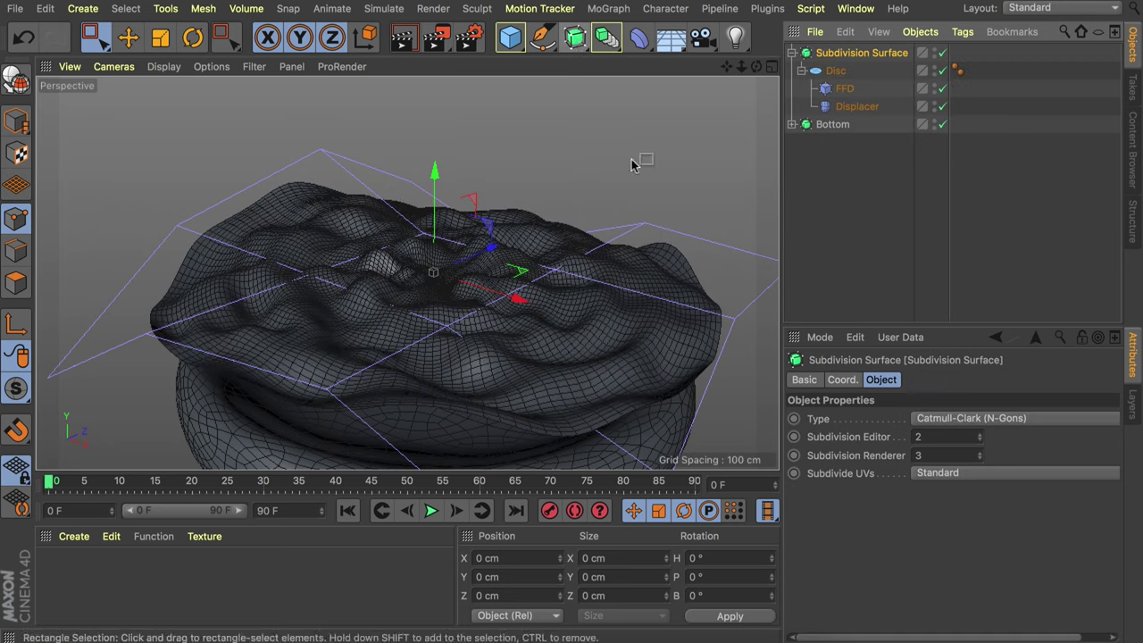
{"action": "left_click_drag", "start_coordinate": [517, 289], "coordinate": [497, 224], "text": "alt"}
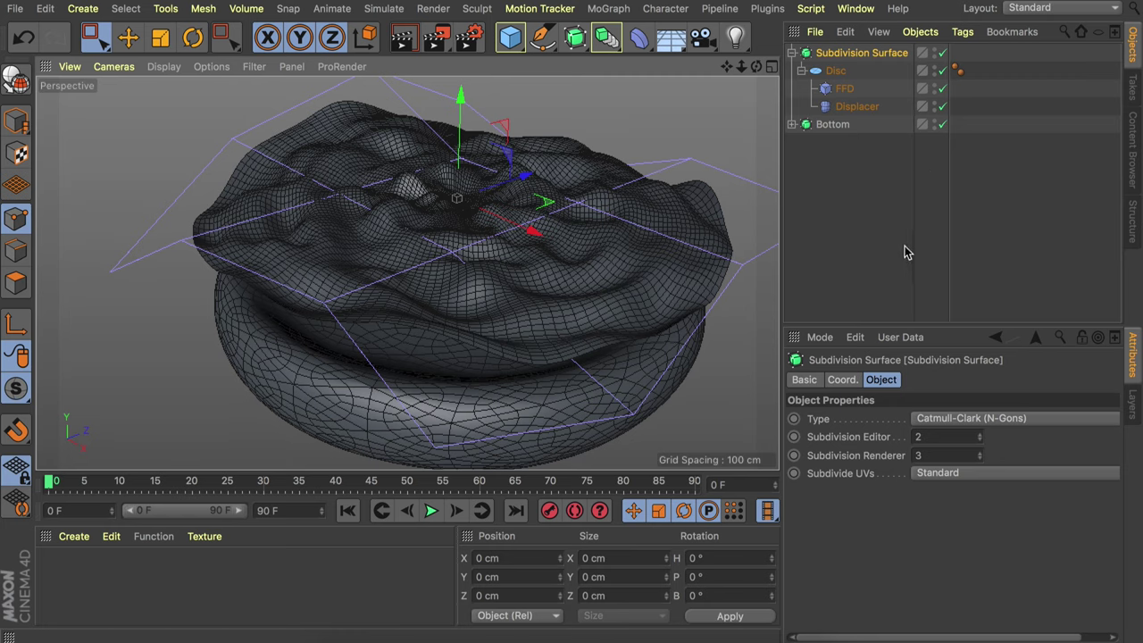
{"action": "double_click", "coordinate": [871, 53]}
{"action": "type", "text": "Lettuce"}
{"action": "key", "text": "Return"}
{"action": "left_click", "coordinate": [792, 53]}
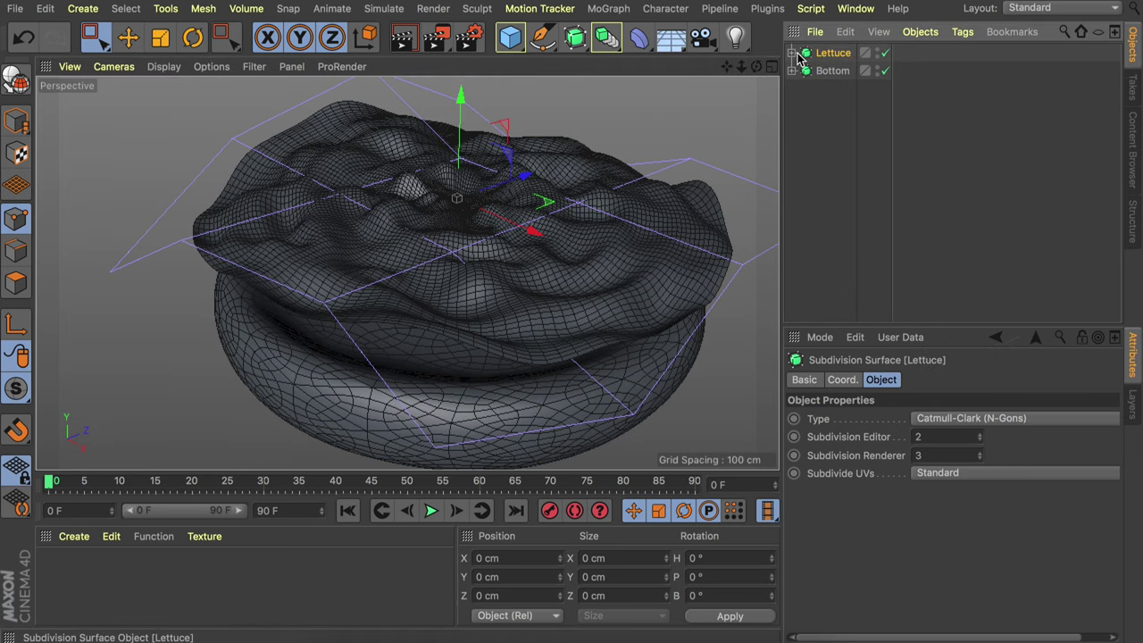
- Add a Cylinder with a radius of 100 cm and a height of 32 cm, working in model mode
{"action": "left_click", "coordinate": [831, 133]}
{"action": "scroll", "coordinate": [408, 278], "scroll_direction": "down", "scroll_amount": 3}
{"action": "middle_click_drag", "start_coordinate": [408, 277], "coordinate": [399, 291], "text": "alt"}
{"action": "left_click_drag", "start_coordinate": [510, 39], "coordinate": [886, 69]}
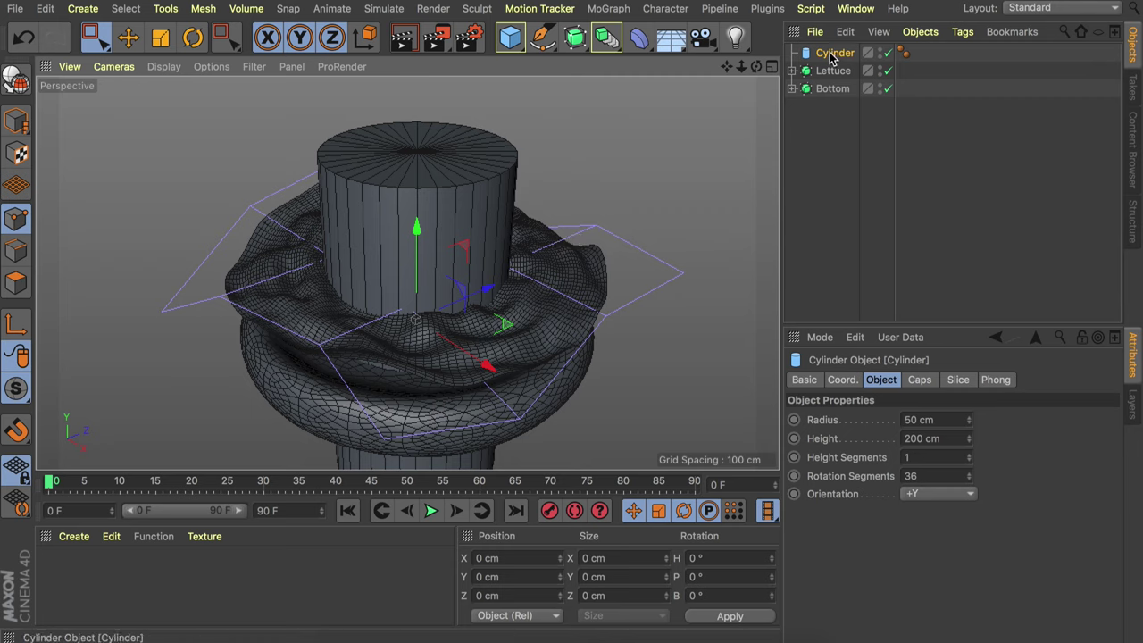
{"action": "left_click", "coordinate": [16, 120]}
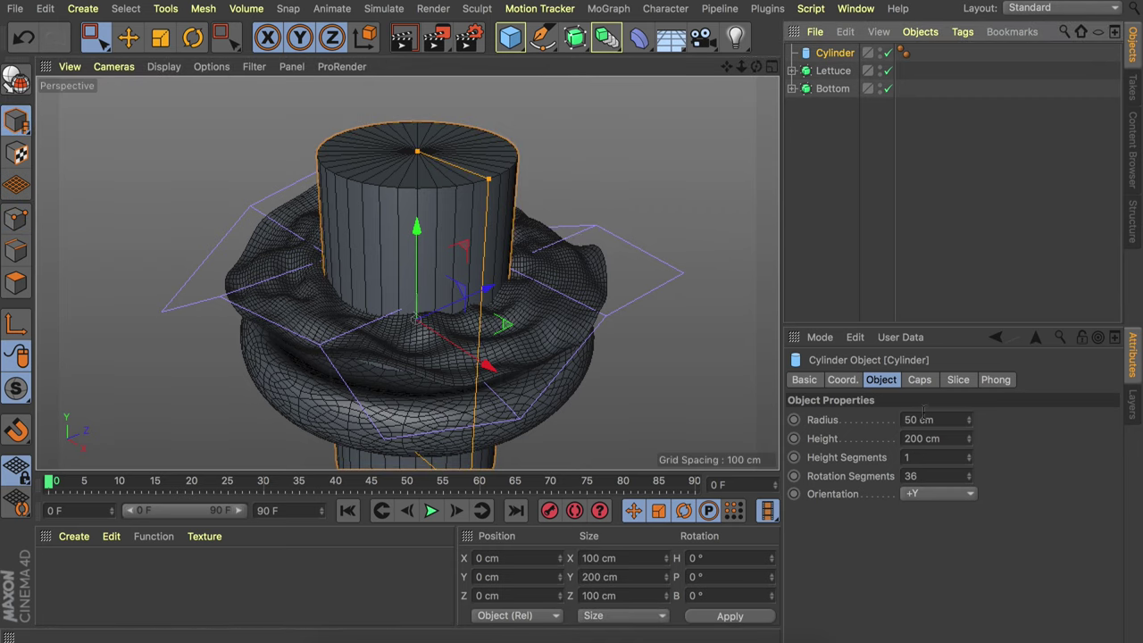
{"action": "left_click", "coordinate": [923, 416]}
{"action": "type", "text": "1"}
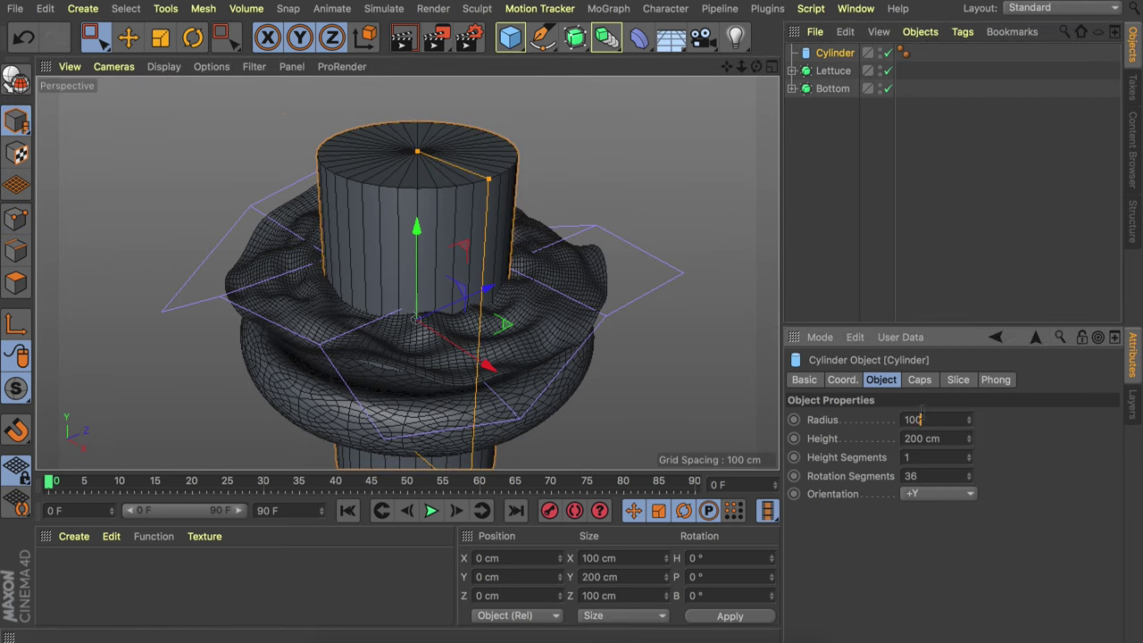
{"action": "type", "text": "00"}
{"action": "key", "text": "Return"}
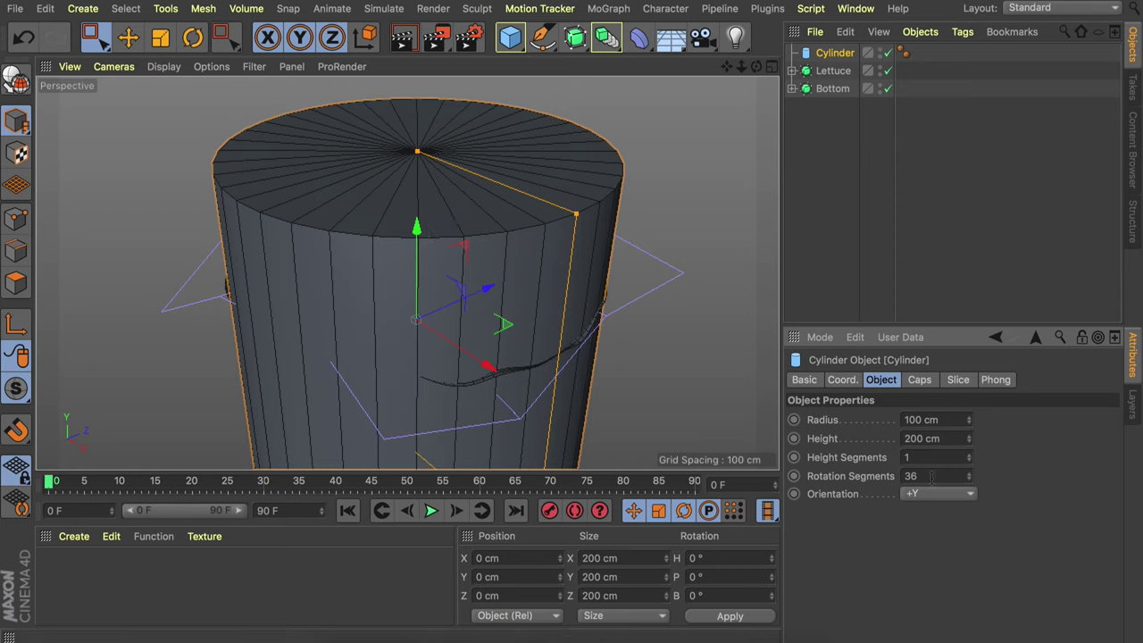
{"action": "left_click", "coordinate": [923, 439]}
{"action": "type", "text": "32"}
{"action": "key", "text": "Return"}
- Raise the Cylinder above the lettuce to about 71.6 cm in Y
{"action": "key", "text": "e"}
{"action": "left_click_drag", "start_coordinate": [416, 239], "coordinate": [406, 121]}
{"action": "scroll", "coordinate": [465, 237], "scroll_direction": "down", "scroll_amount": 3}
- Enable a fillet on the Cylinder's caps with 3 segments and a 12 cm radius
{"action": "left_click", "coordinate": [823, 52]}
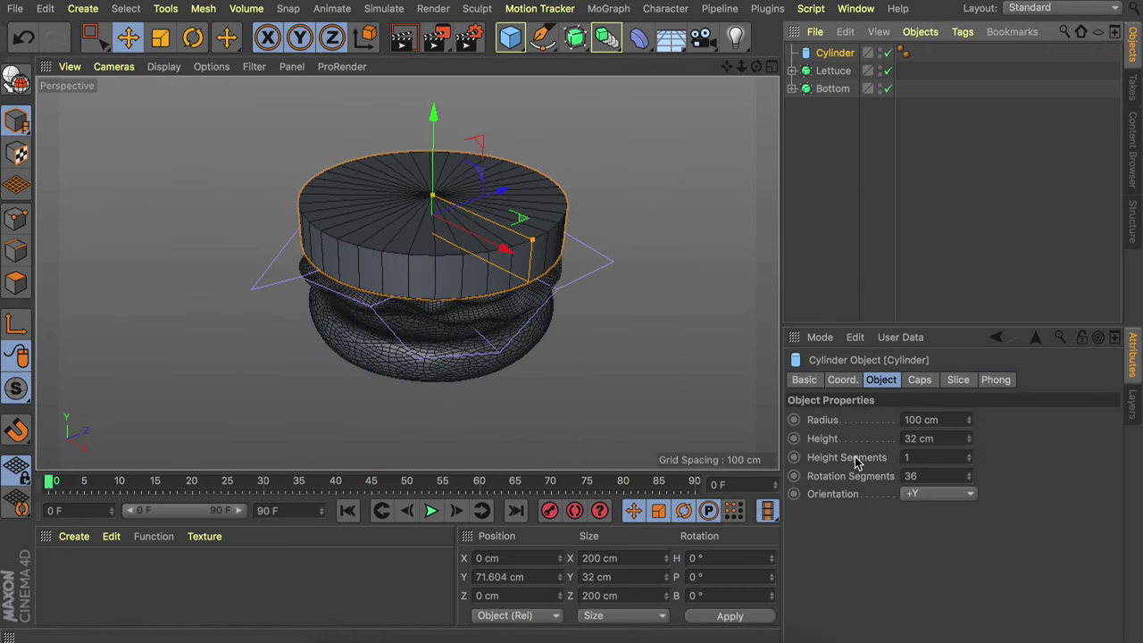
{"action": "left_click", "coordinate": [916, 380]}
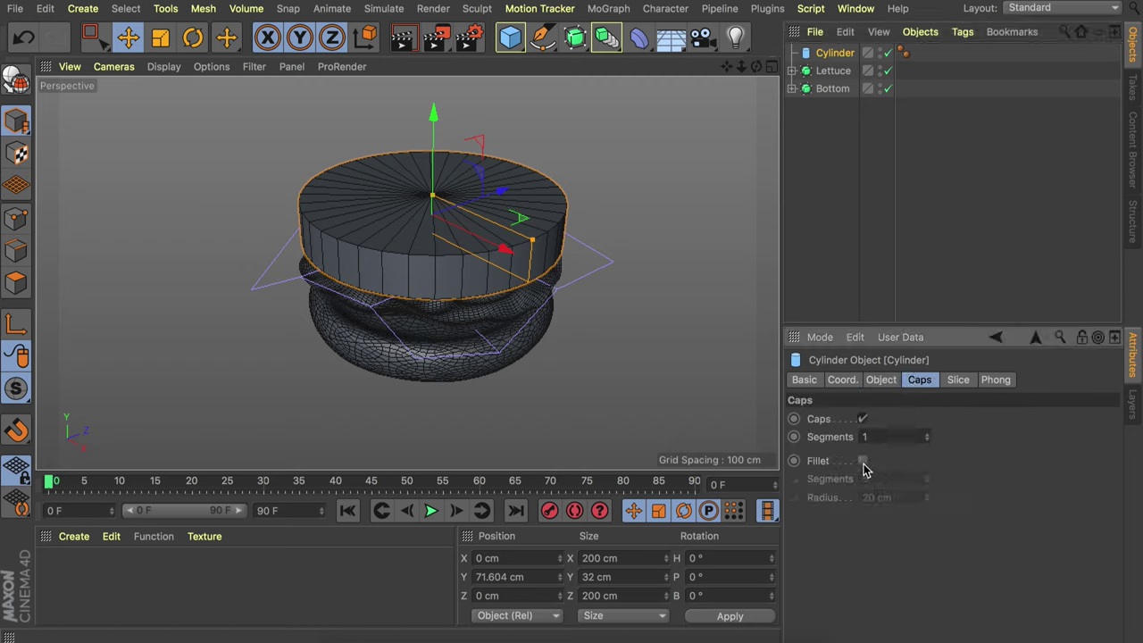
{"action": "left_click", "coordinate": [862, 461]}
{"action": "left_click", "coordinate": [926, 482]}
{"action": "left_click", "coordinate": [926, 482]}
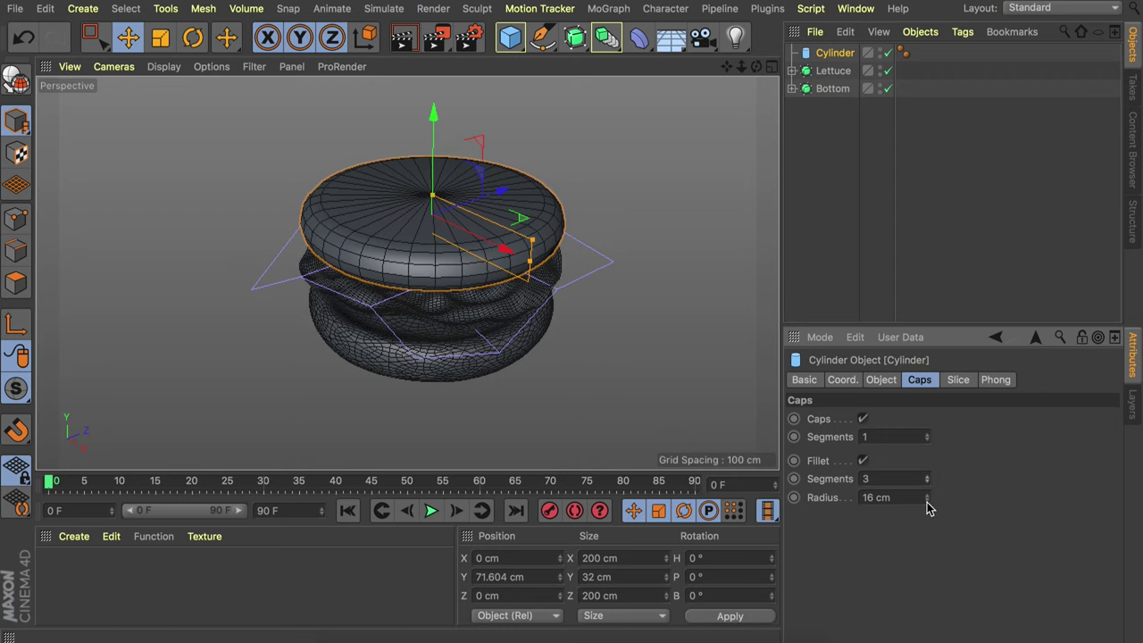
{"action": "left_click_drag", "start_coordinate": [926, 505], "coordinate": [928, 508]}
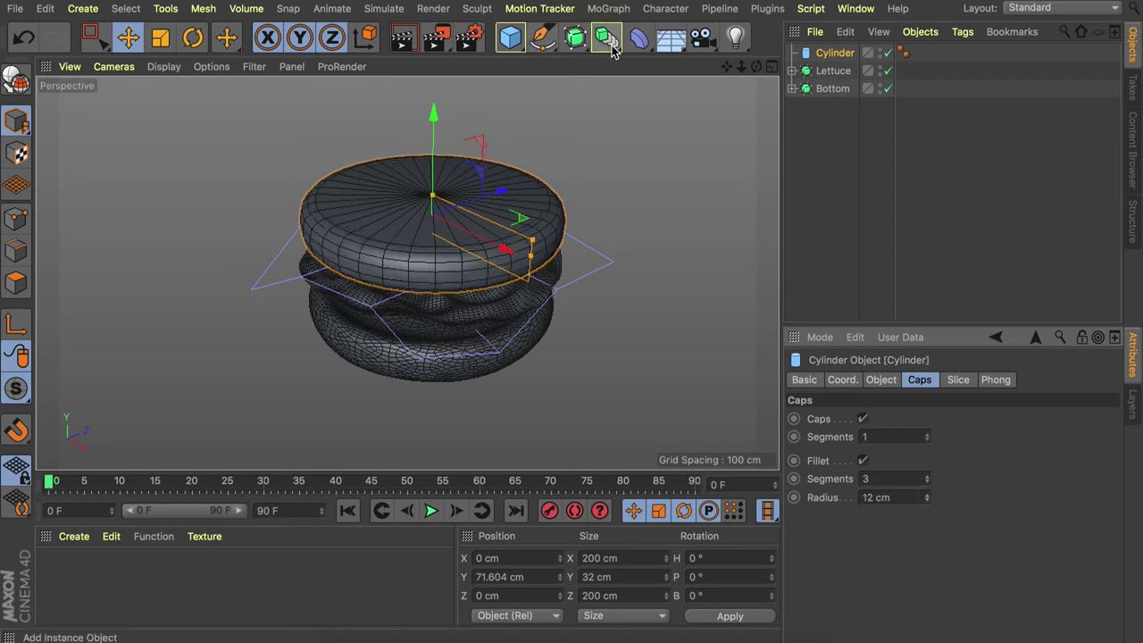
- Smooth the Cylinder with a parent Subdivision Surface renamed Meat and render a preview of it in the viewport
{"action": "left_click", "coordinate": [575, 36], "text": "alt"}
{"action": "double_click", "coordinate": [852, 55]}
{"action": "type", "text": "Meat"}
{"action": "key", "text": "Return"}
{"action": "scroll", "coordinate": [476, 184], "scroll_direction": "up", "scroll_amount": 6}
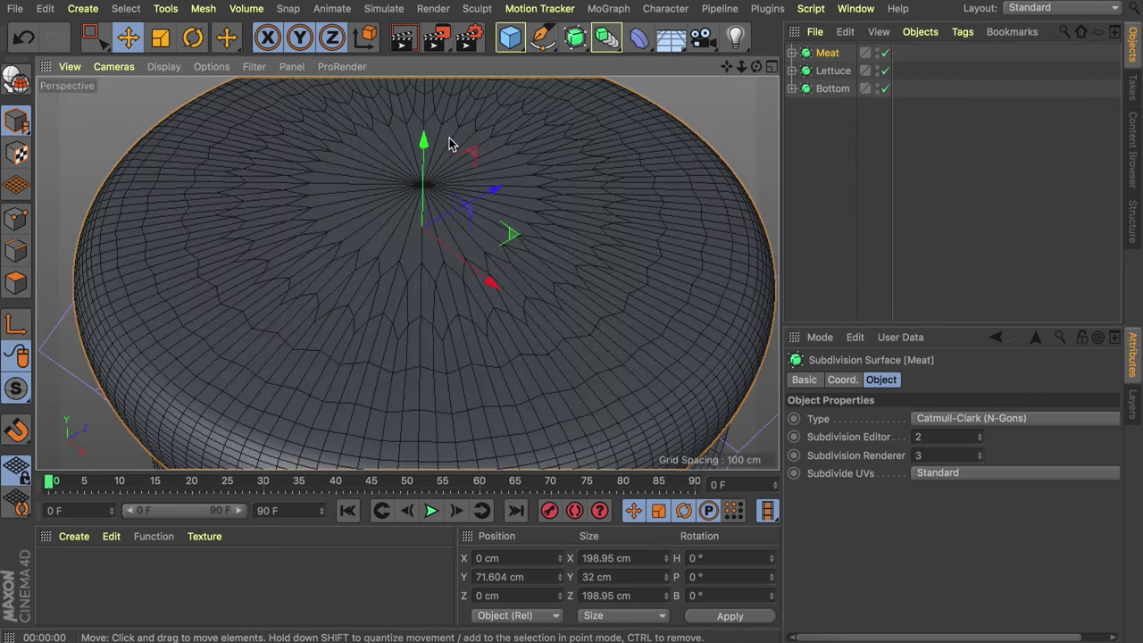
{"action": "key", "text": "super+r"}
{"action": "left_click_drag", "start_coordinate": [494, 175], "coordinate": [503, 223], "text": "alt"}
{"action": "key", "text": "super+r"}
{"action": "scroll", "coordinate": [483, 254], "scroll_direction": "down", "scroll_amount": 8}
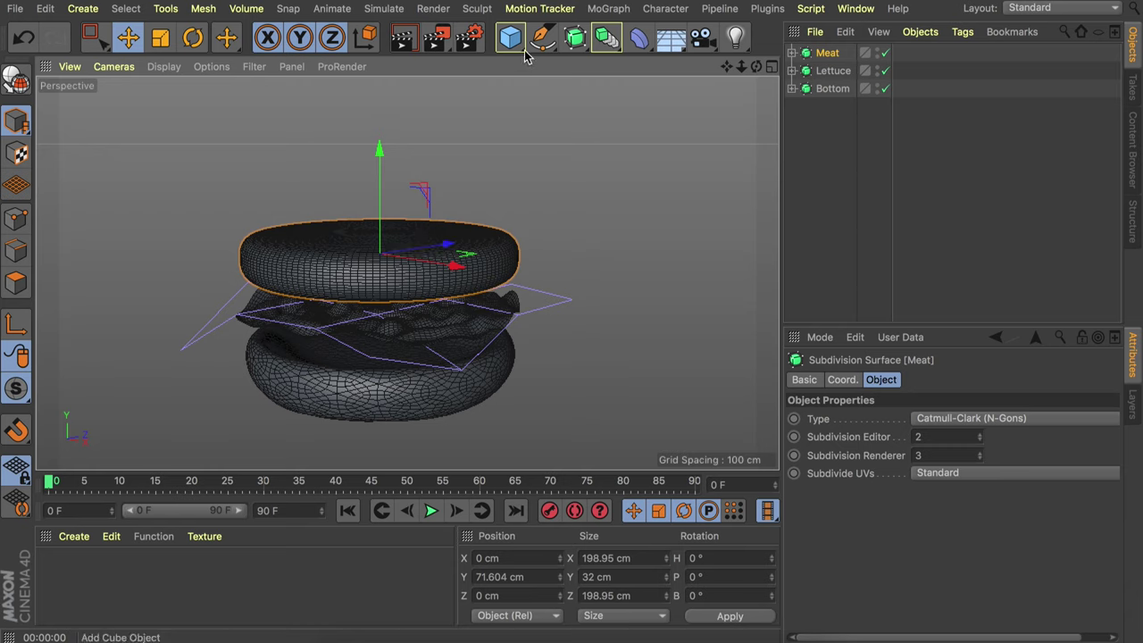
- Add a Cube at about 108.3 cm in Y, 4 cm thick in Y, with 5 segments in X and Z
{"action": "left_click_drag", "start_coordinate": [515, 47], "coordinate": [676, 56]}
{"action": "left_click_drag", "start_coordinate": [379, 255], "coordinate": [388, 112]}
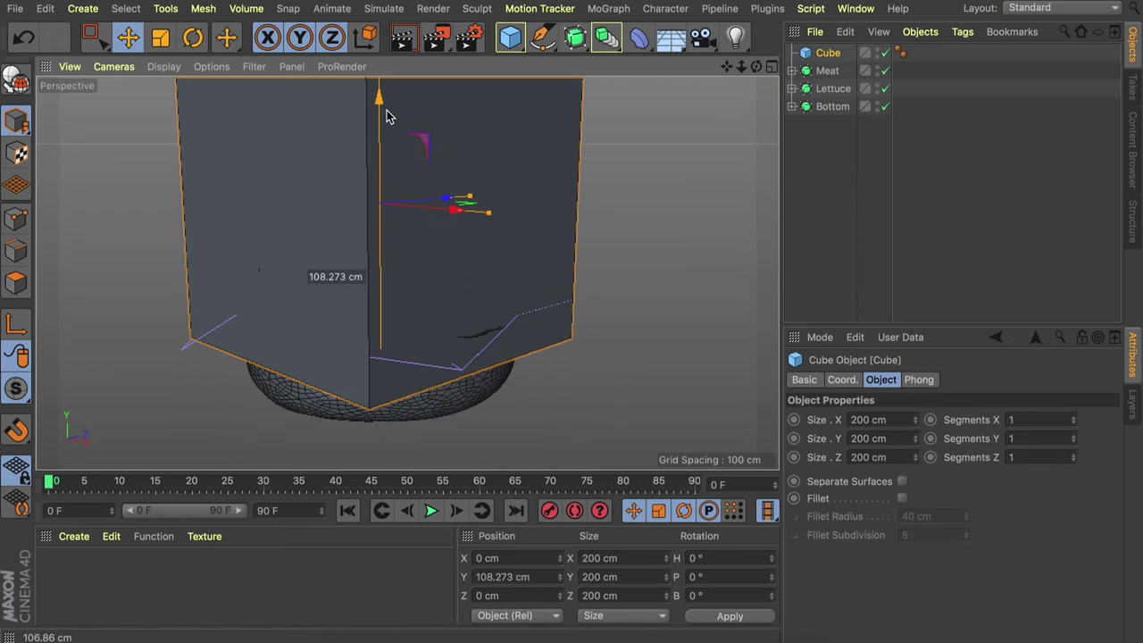
{"action": "left_click", "coordinate": [881, 438]}
{"action": "type", "text": "4"}
{"action": "key", "text": "Return"}
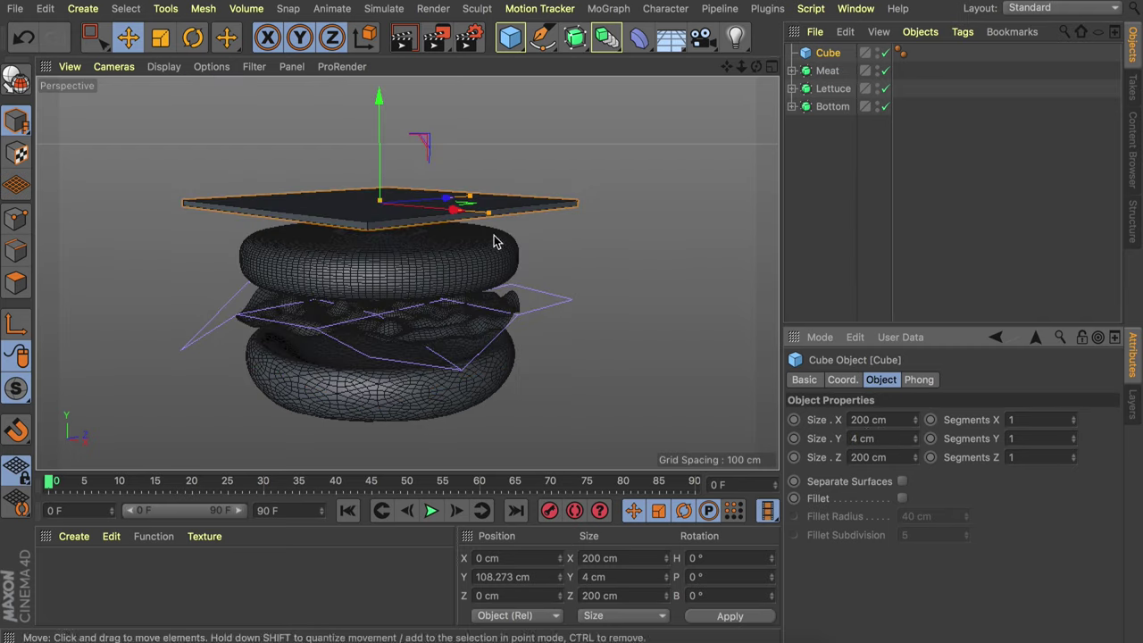
{"action": "left_click", "coordinate": [1074, 455]}
{"action": "left_click_drag", "start_coordinate": [451, 205], "coordinate": [432, 262], "text": "alt"}
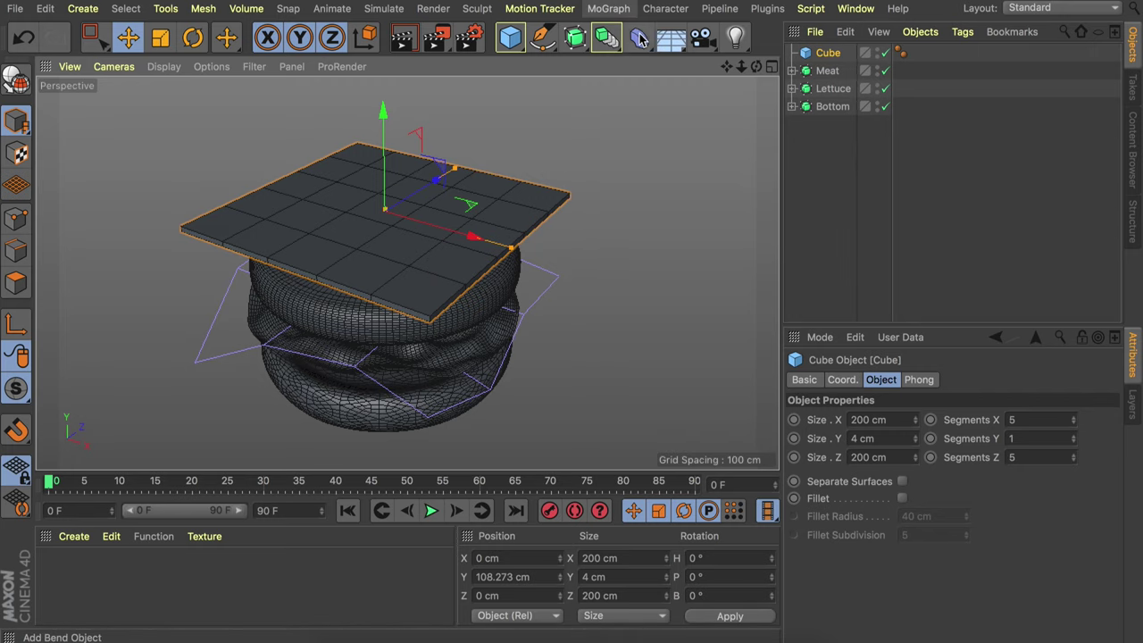
- Add an FFD deformer as a child of the Cube and fit it to its parent
{"action": "left_click", "coordinate": [639, 41]}
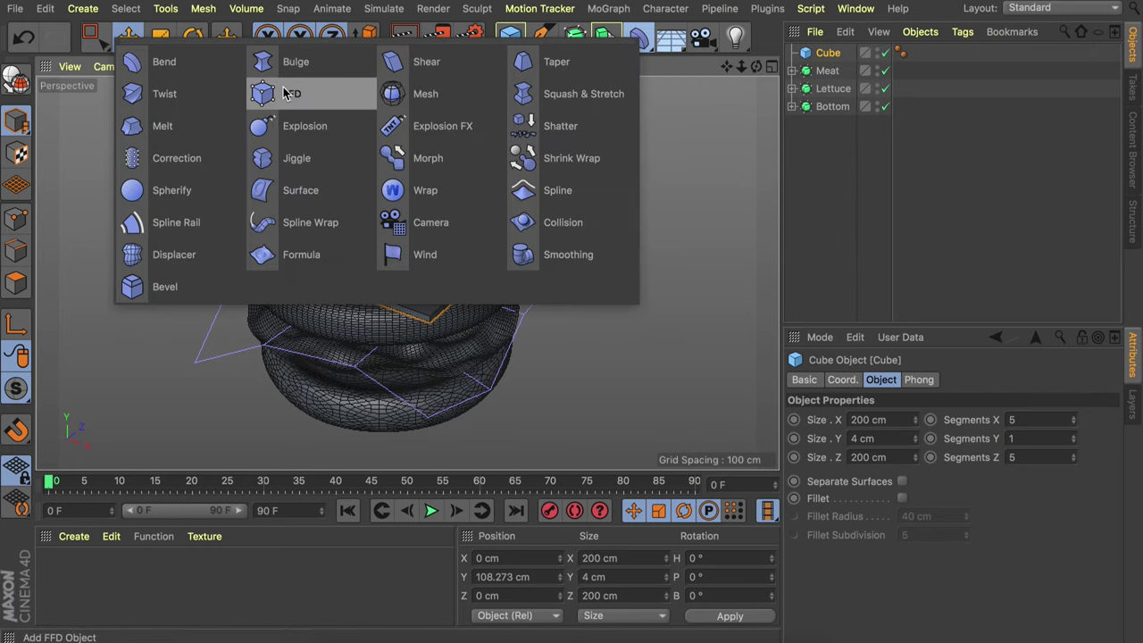
{"action": "left_click", "coordinate": [283, 95]}
{"action": "left_click_drag", "start_coordinate": [821, 71], "coordinate": [823, 70]}
{"action": "left_click", "coordinate": [834, 500]}
{"action": "scroll", "coordinate": [419, 210], "scroll_direction": "up", "scroll_amount": 2}
{"action": "scroll", "coordinate": [419, 209], "scroll_direction": "up", "scroll_amount": 1}
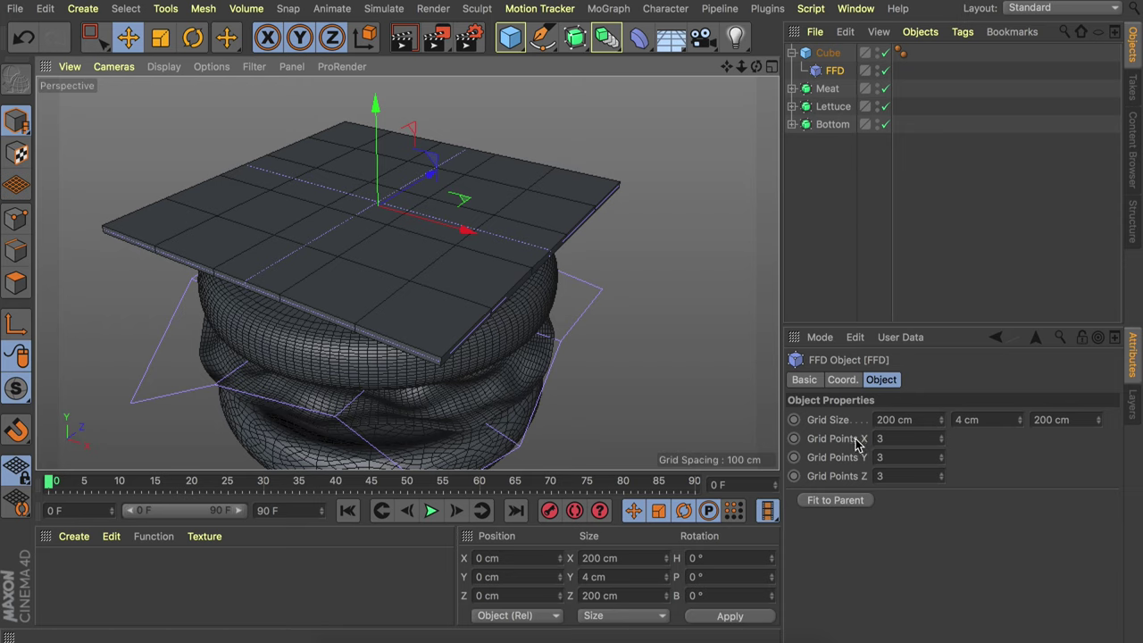
- Set the FFD's grid points to 5 in X, 2 in Y and 5 in Z
{"action": "left_click", "coordinate": [942, 436]}
{"action": "left_click", "coordinate": [942, 437]}
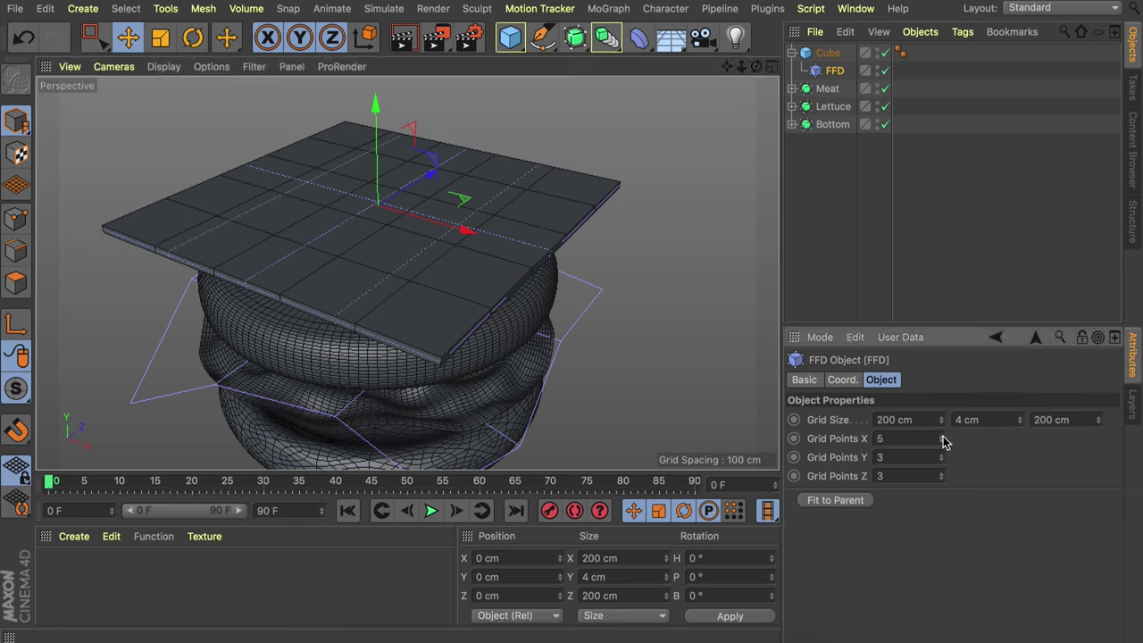
{"action": "left_click", "coordinate": [942, 473]}
{"action": "left_click", "coordinate": [941, 473]}
{"action": "left_click", "coordinate": [942, 461]}
{"action": "scroll", "coordinate": [349, 322], "scroll_direction": "up", "scroll_amount": 2}
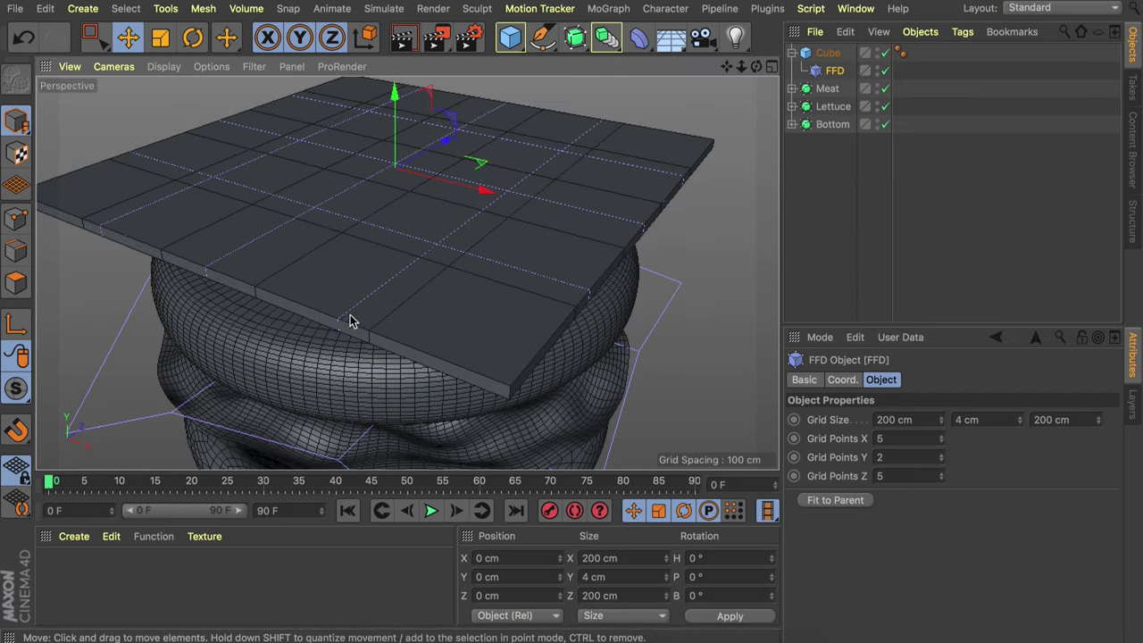
- Select the FFD points at the slab's corners and lower them so the corners droop over the meat
{"action": "left_click", "coordinate": [16, 219]}
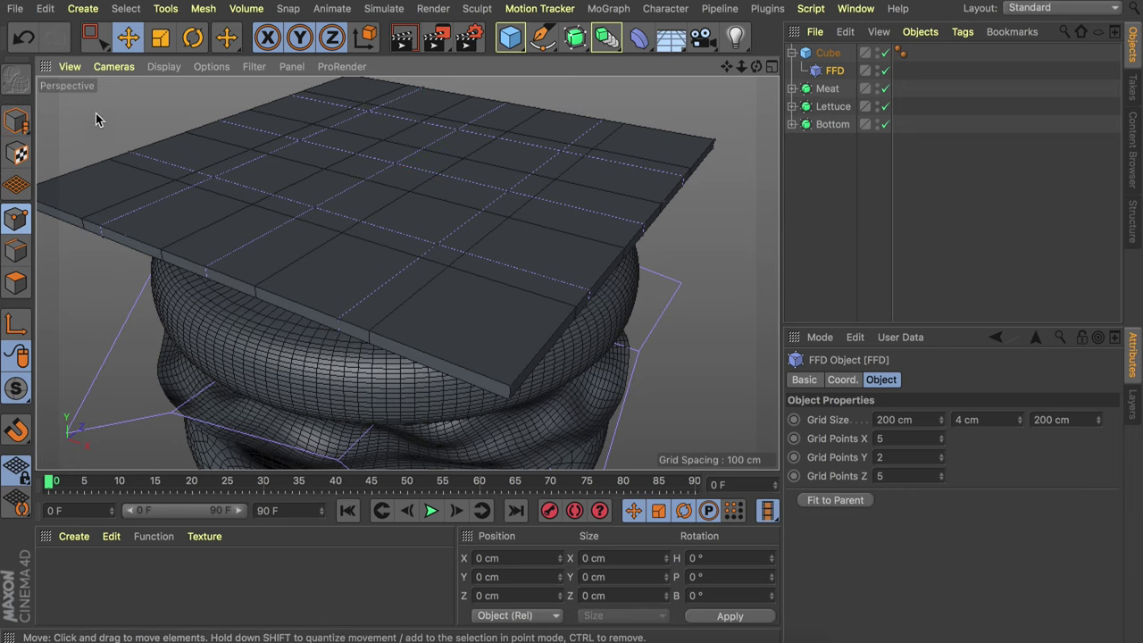
{"action": "left_click", "coordinate": [100, 42]}
{"action": "scroll", "coordinate": [656, 152], "scroll_direction": "down", "scroll_amount": 5}
{"action": "left_click_drag", "start_coordinate": [576, 228], "coordinate": [612, 265]}
{"action": "left_click_drag", "start_coordinate": [678, 123], "coordinate": [703, 163], "text": "shift"}
{"action": "left_click_drag", "start_coordinate": [295, 156], "coordinate": [339, 188], "text": "shift"}
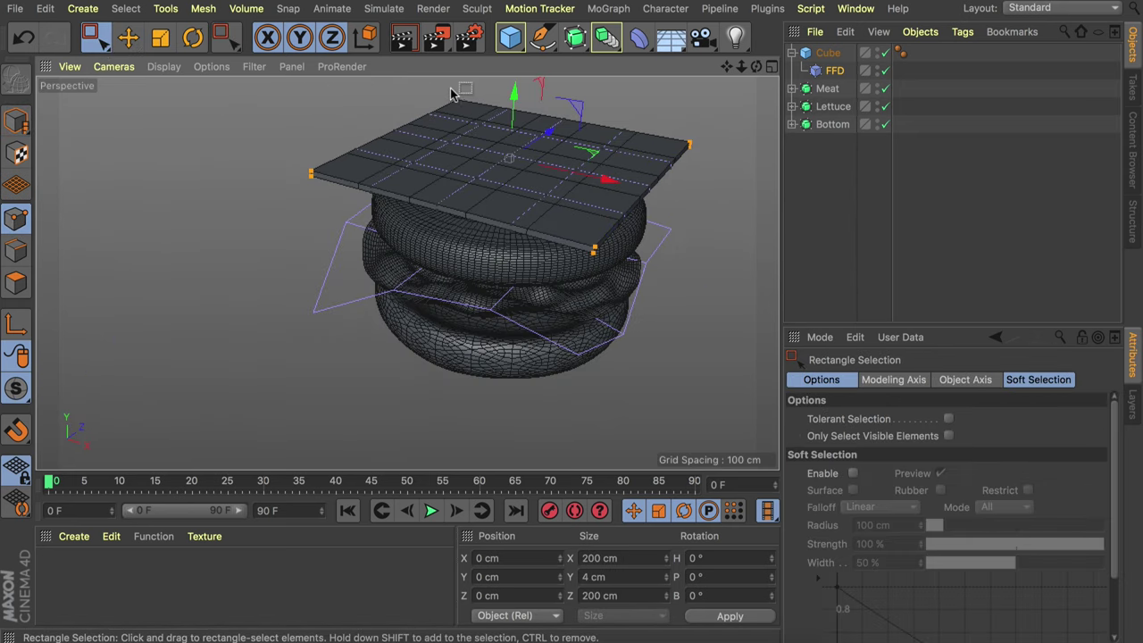
{"action": "left_click_drag", "start_coordinate": [514, 105], "coordinate": [515, 125]}
{"action": "left_click_drag", "start_coordinate": [520, 176], "coordinate": [553, 174], "text": "alt"}
{"action": "middle_click_drag", "start_coordinate": [553, 174], "coordinate": [469, 212], "text": "alt"}
- Smooth the drooping Cube with a parent Subdivision Surface and rename that parent Cheese
{"action": "left_click", "coordinate": [827, 52]}
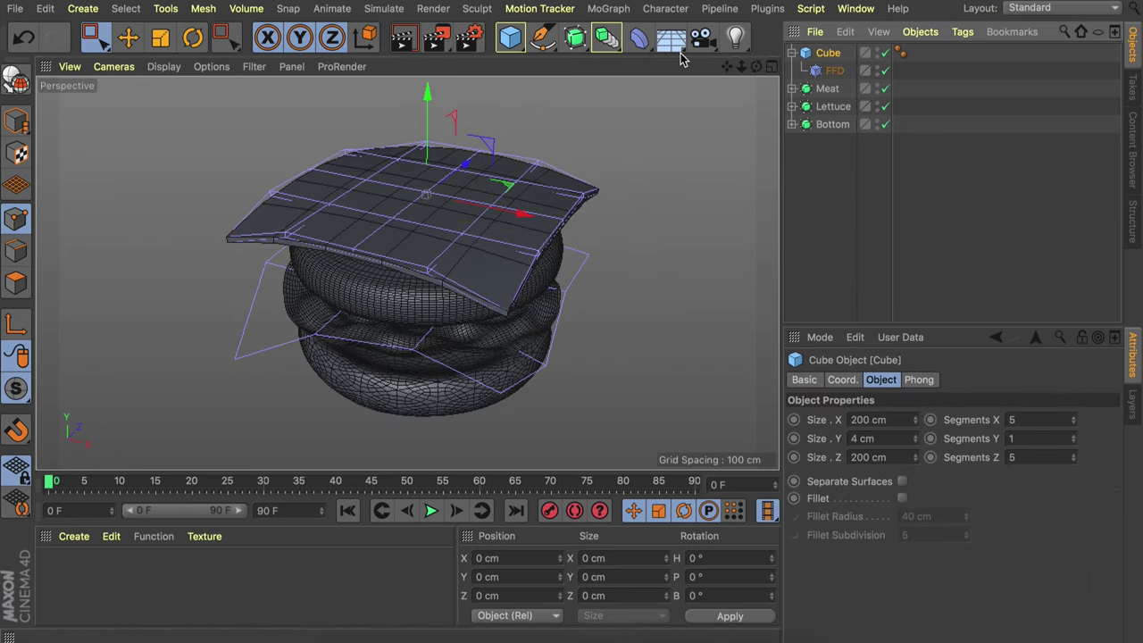
{"action": "left_click", "coordinate": [576, 43], "text": "alt"}
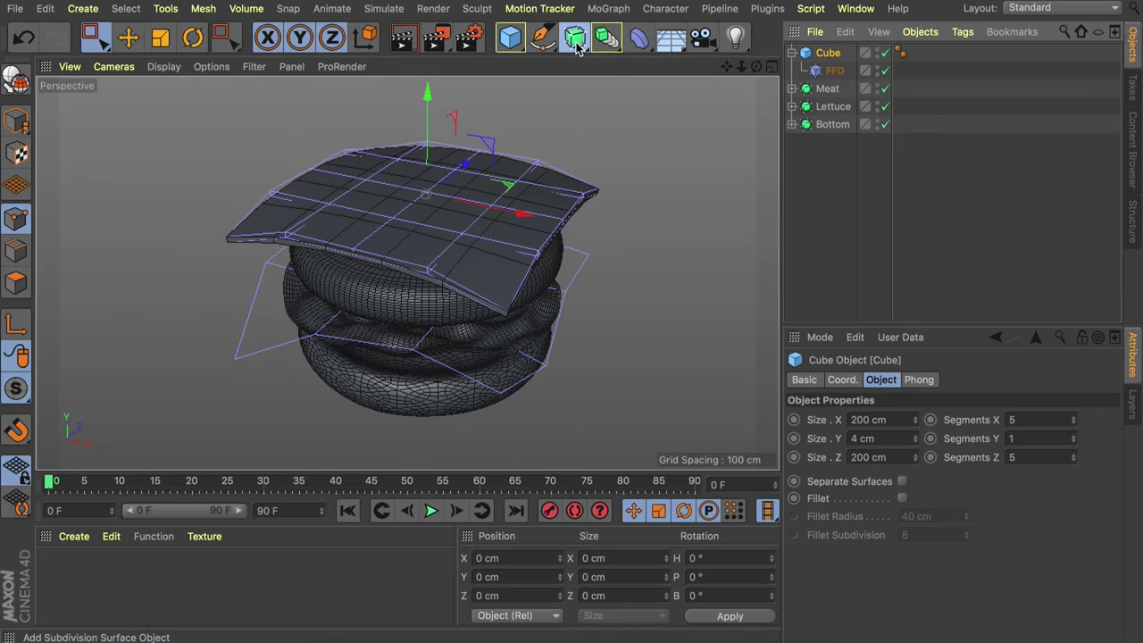
{"action": "left_click_drag", "start_coordinate": [510, 242], "coordinate": [585, 175], "text": "alt"}
{"action": "scroll", "coordinate": [387, 217], "scroll_direction": "up", "scroll_amount": 4}
{"action": "scroll", "coordinate": [379, 214], "scroll_direction": "down", "scroll_amount": 5}
{"action": "left_click_drag", "start_coordinate": [388, 217], "coordinate": [449, 194], "text": "alt"}
{"action": "middle_click_drag", "start_coordinate": [449, 193], "coordinate": [379, 245], "text": "alt"}
{"action": "left_click", "coordinate": [857, 188]}
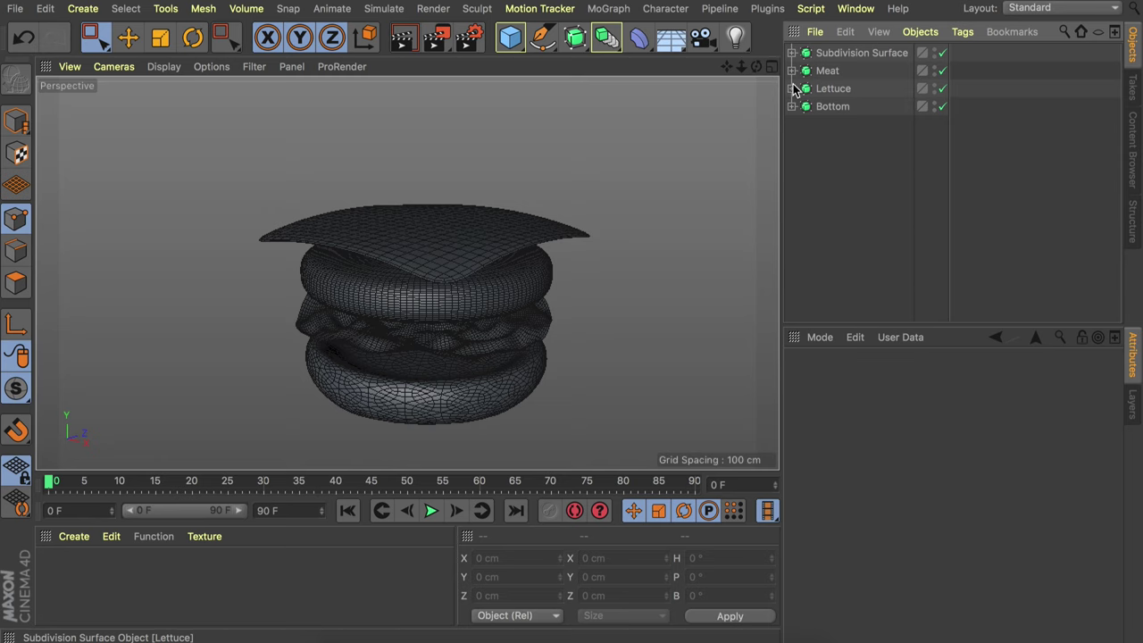
{"action": "left_click", "coordinate": [857, 52]}
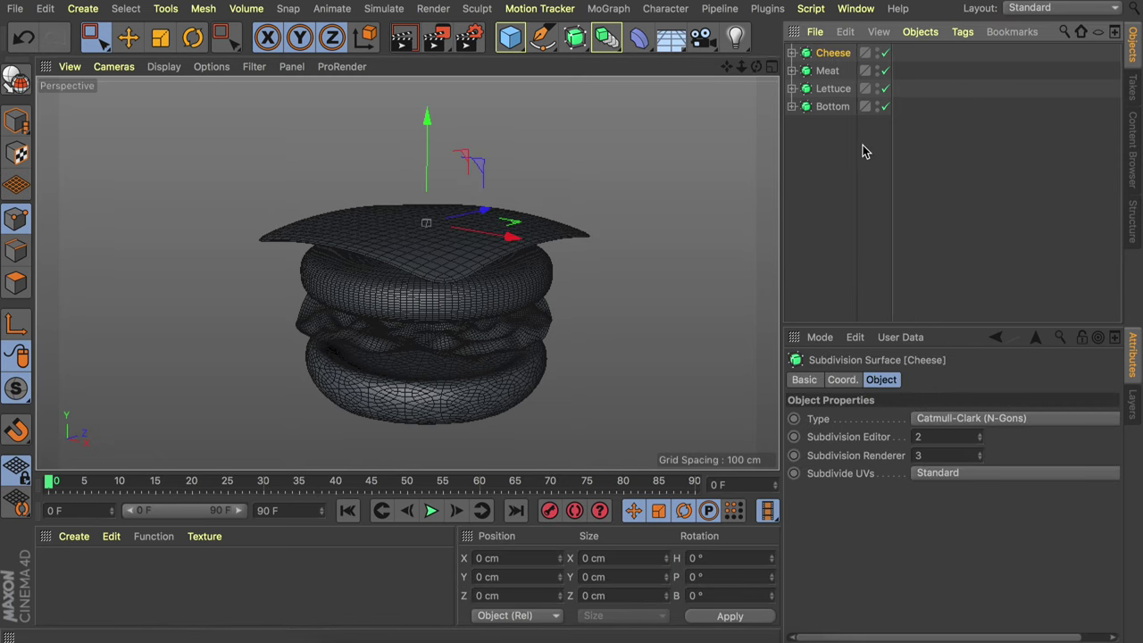
- Add a Bevel deformer as a child of the Cube inside Cheese, below the FFD
{"action": "left_click", "coordinate": [792, 52]}
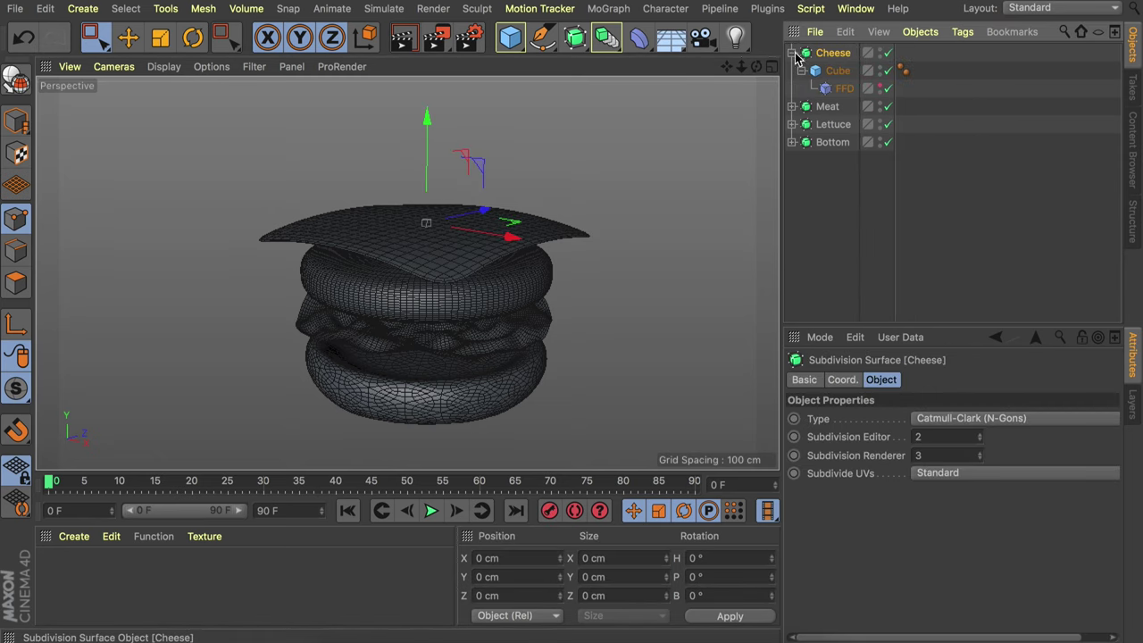
{"action": "right_click_drag", "start_coordinate": [440, 278], "coordinate": [493, 212], "text": "alt"}
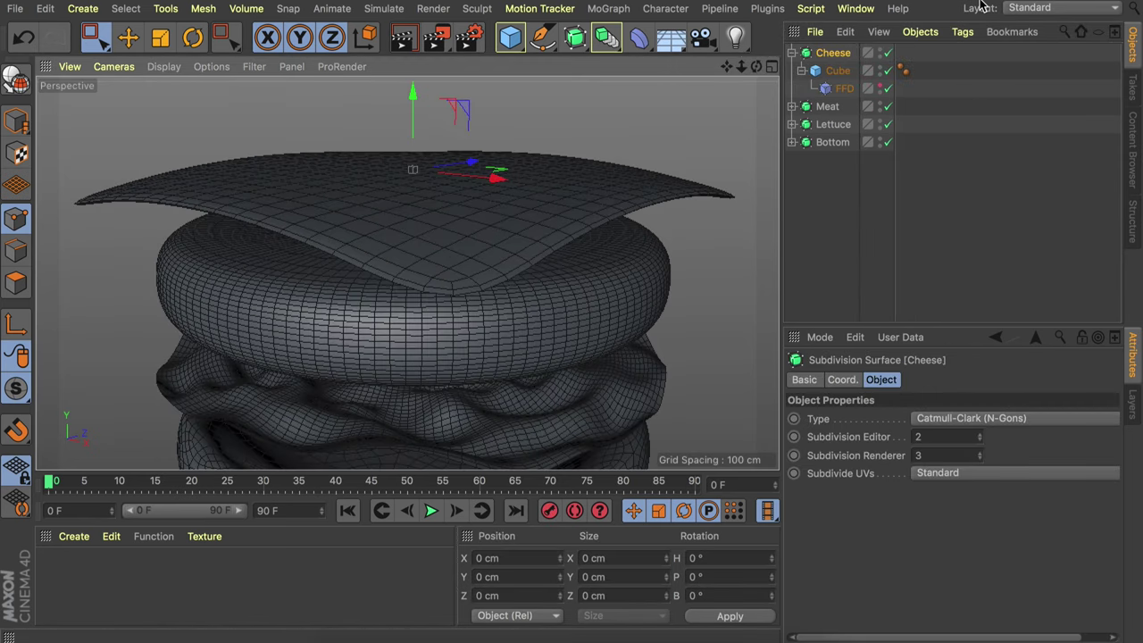
{"action": "left_click", "coordinate": [641, 41]}
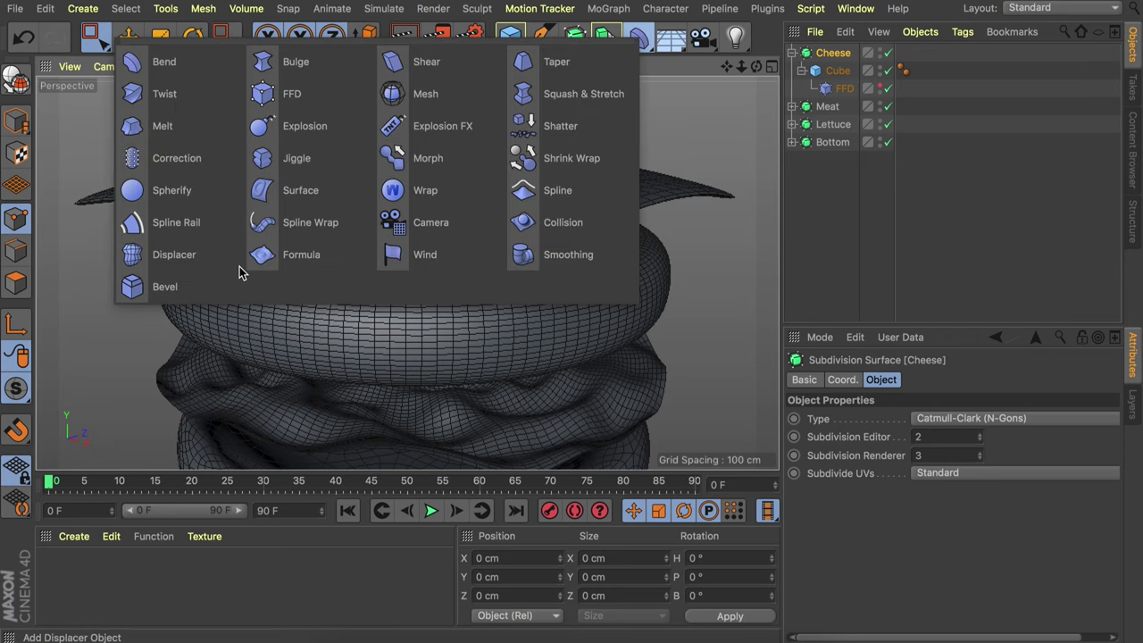
{"action": "left_click", "coordinate": [178, 293]}
{"action": "left_click_drag", "start_coordinate": [827, 52], "coordinate": [844, 112]}
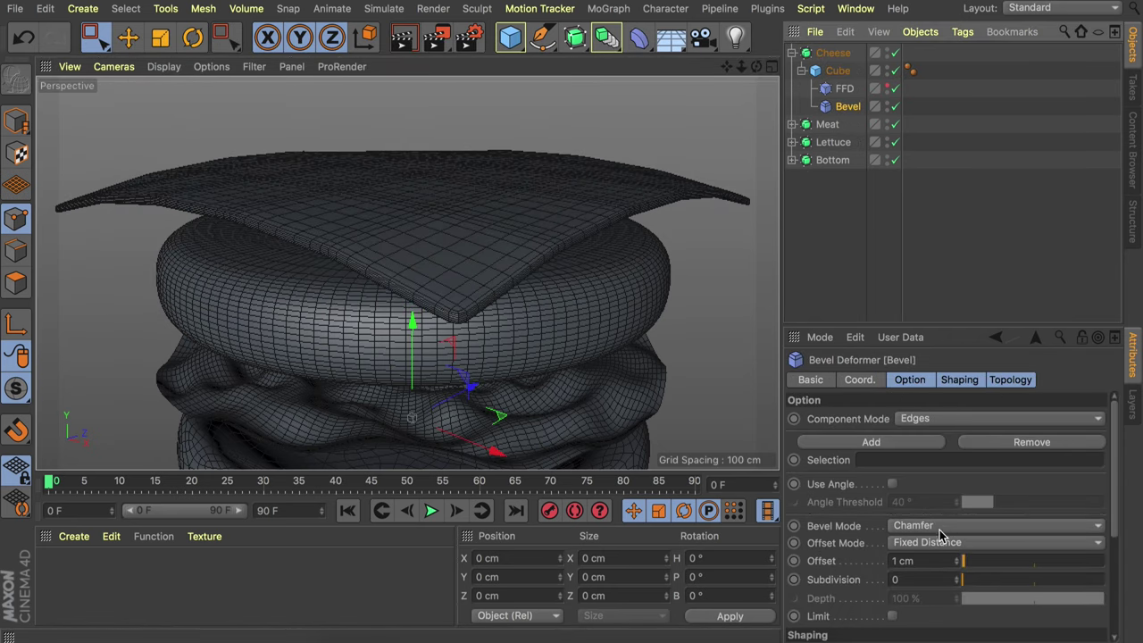
- Turn on Use Angle for the Cheese's Bevel deformer, collapse the Cheese hierarchy and return to Model mode
{"action": "left_click", "coordinate": [892, 484]}
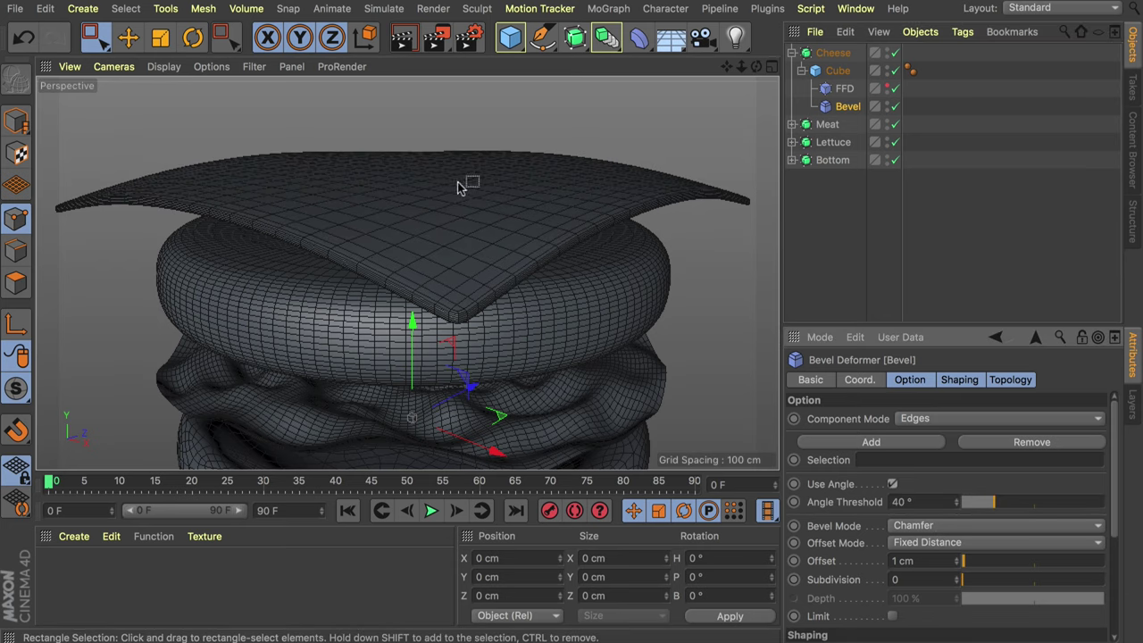
{"action": "left_click_drag", "start_coordinate": [675, 194], "coordinate": [538, 265], "text": "alt"}
{"action": "left_click", "coordinate": [791, 56]}
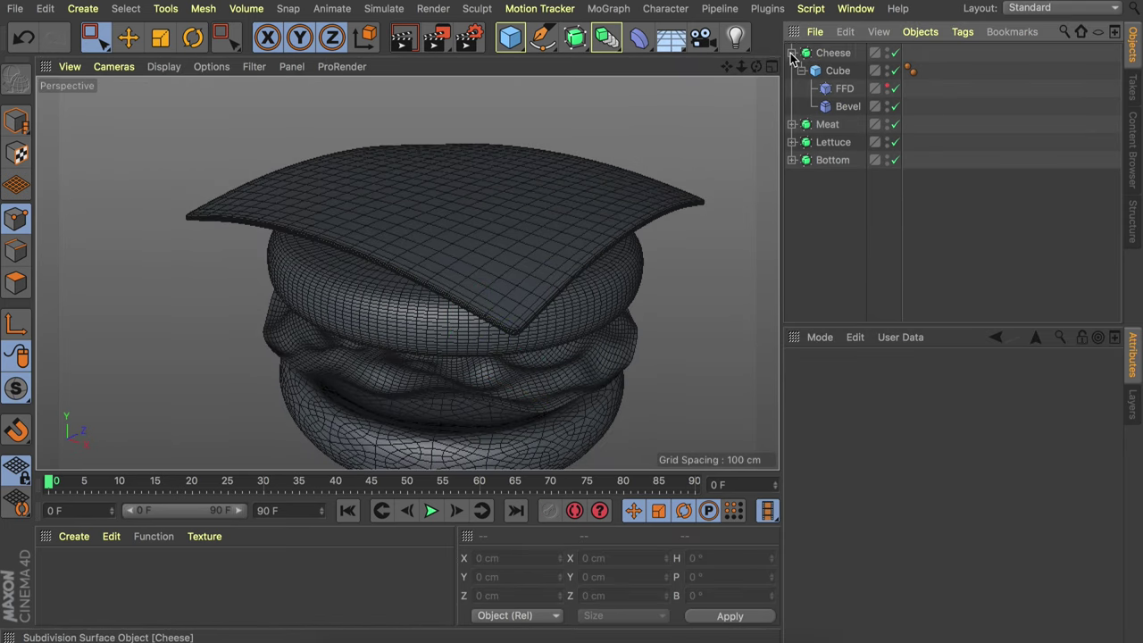
{"action": "left_click", "coordinate": [791, 55]}
{"action": "left_click", "coordinate": [16, 120]}
{"action": "left_click_drag", "start_coordinate": [482, 183], "coordinate": [454, 261], "text": "alt"}
- Add a Tube and a Cylinder and raise both together above the cheese, to a Y position of about 182 cm
{"action": "left_click_drag", "start_coordinate": [510, 36], "coordinate": [868, 131]}
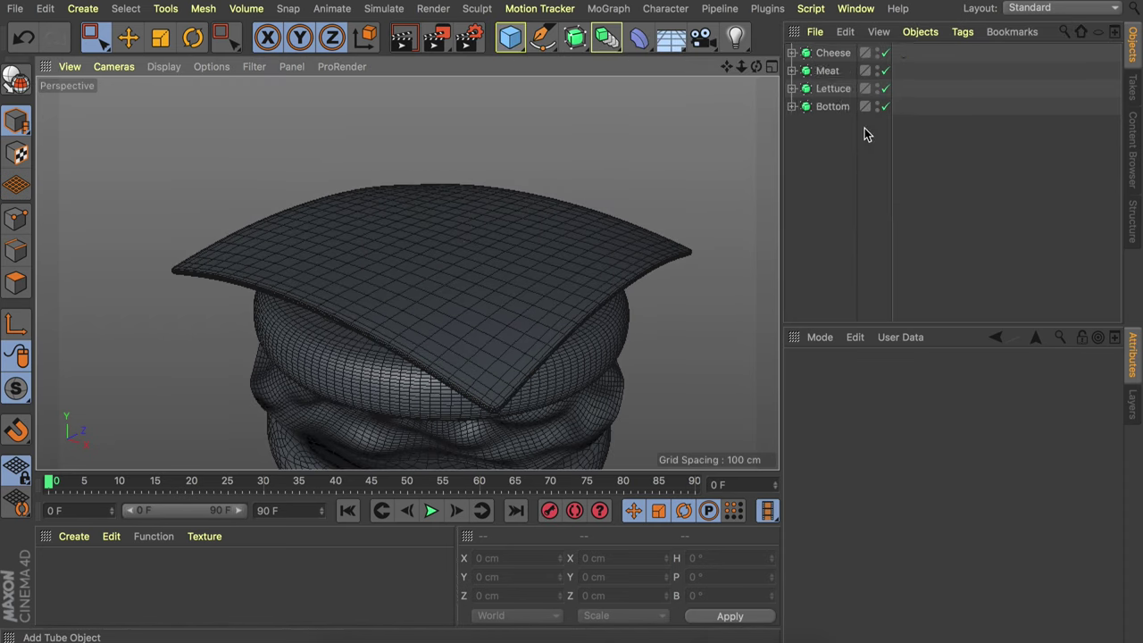
{"action": "left_click_drag", "start_coordinate": [510, 36], "coordinate": [954, 57]}
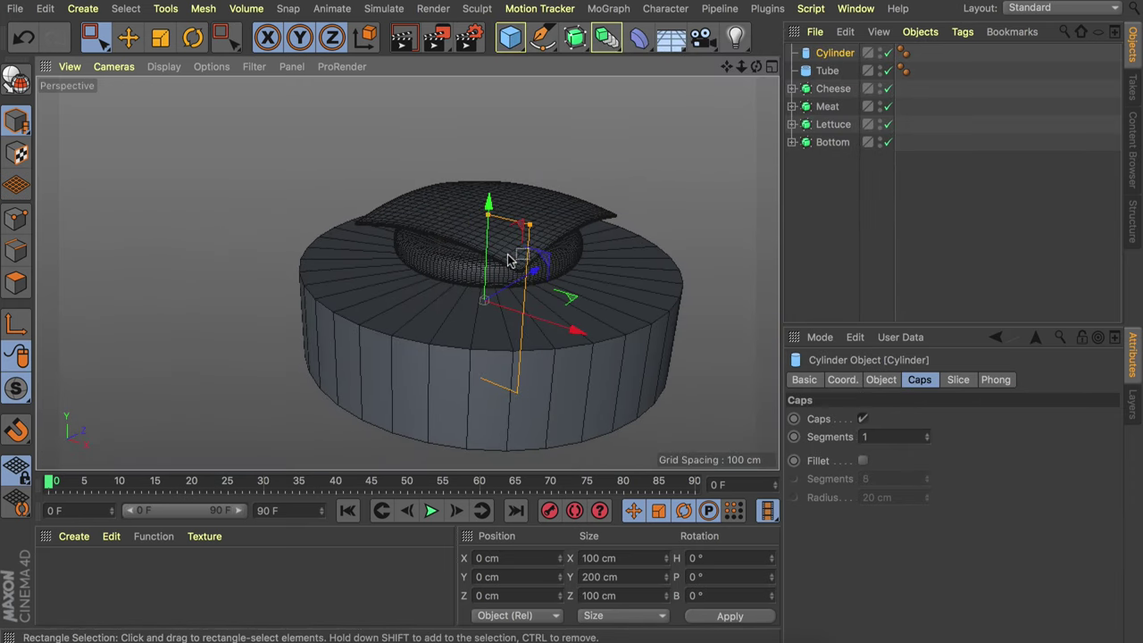
{"action": "left_click", "coordinate": [825, 71], "text": "shift"}
{"action": "key", "text": "e"}
{"action": "left_click_drag", "start_coordinate": [491, 226], "coordinate": [497, 61]}
{"action": "middle_click_drag", "start_coordinate": [513, 327], "coordinate": [492, 430], "text": "alt"}
- Give the Tube an inner radius of 26 cm, outer radius of 36 cm and height of 10 cm, disabling the Cylinder meanwhile
{"action": "left_click", "coordinate": [834, 72]}
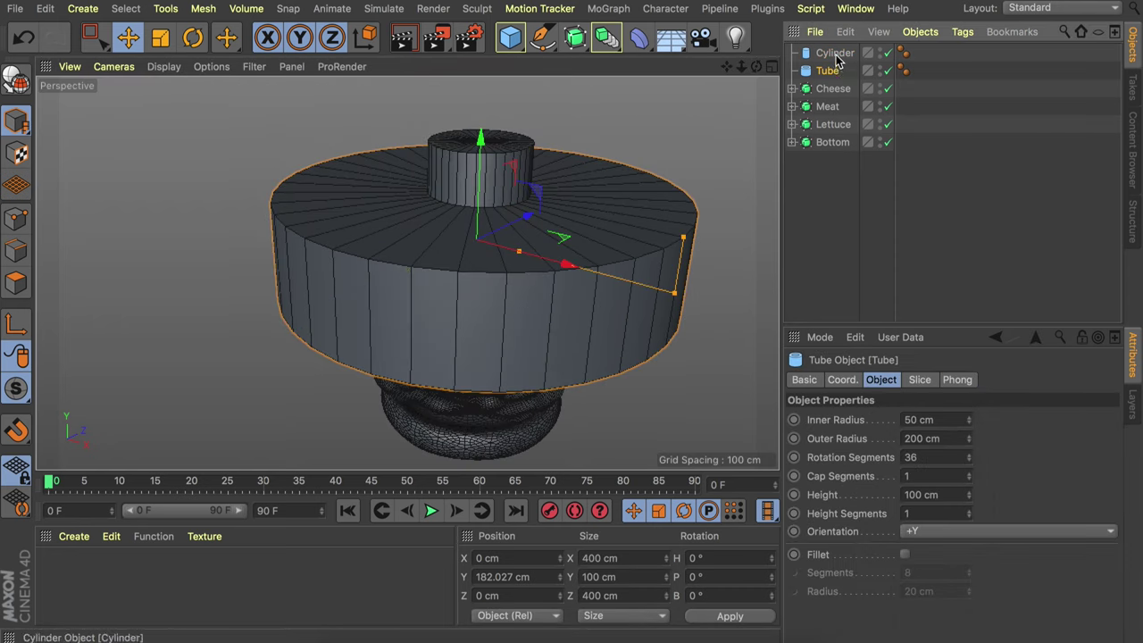
{"action": "left_click", "coordinate": [934, 419]}
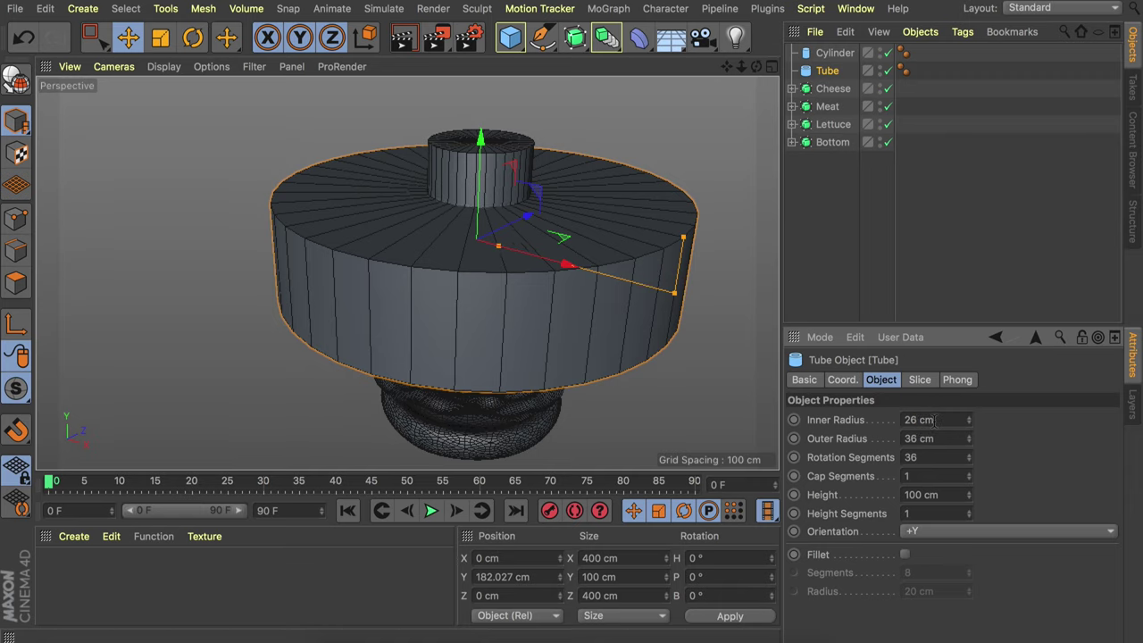
{"action": "key", "text": "Return"}
{"action": "left_click", "coordinate": [887, 53]}
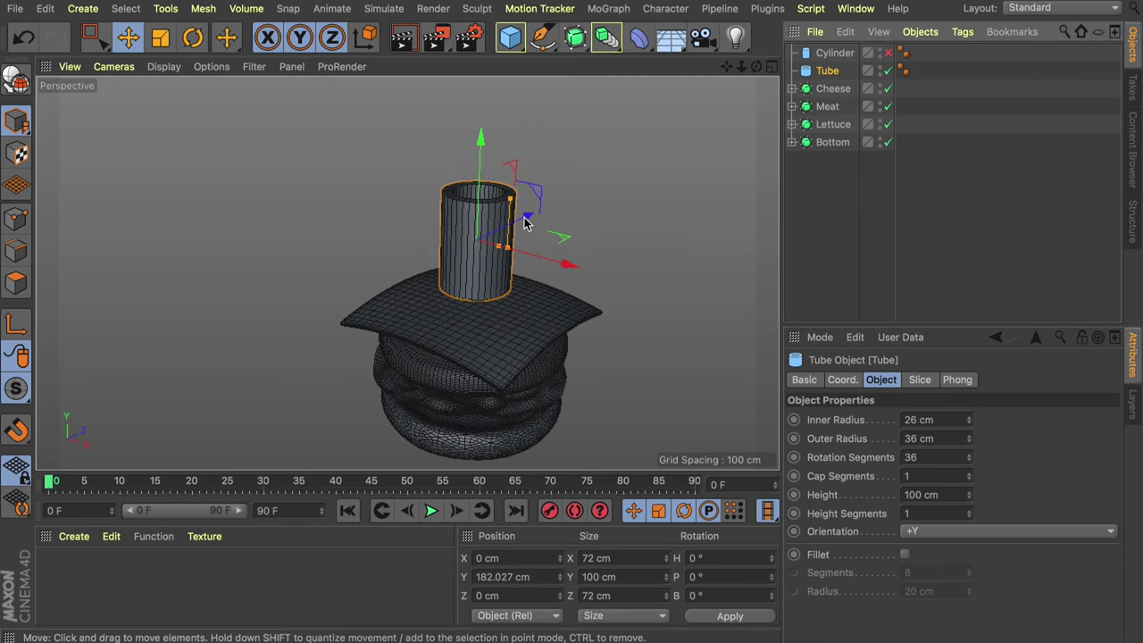
{"action": "key", "text": "o"}
{"action": "left_click", "coordinate": [923, 496]}
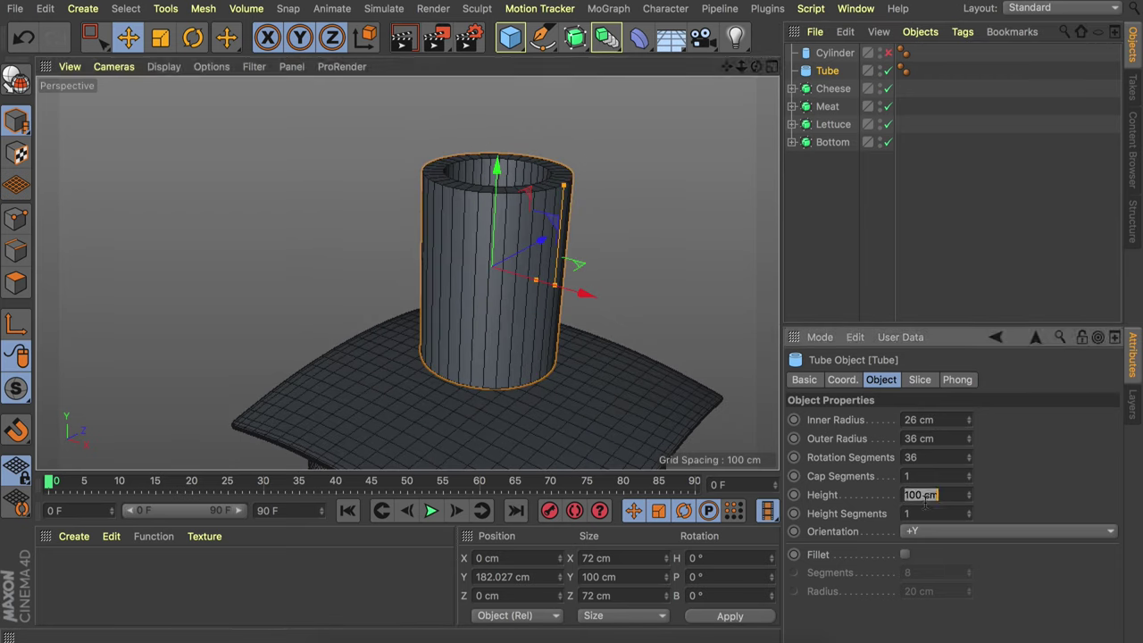
{"action": "type", "text": "10"}
{"action": "key", "text": "Return"}
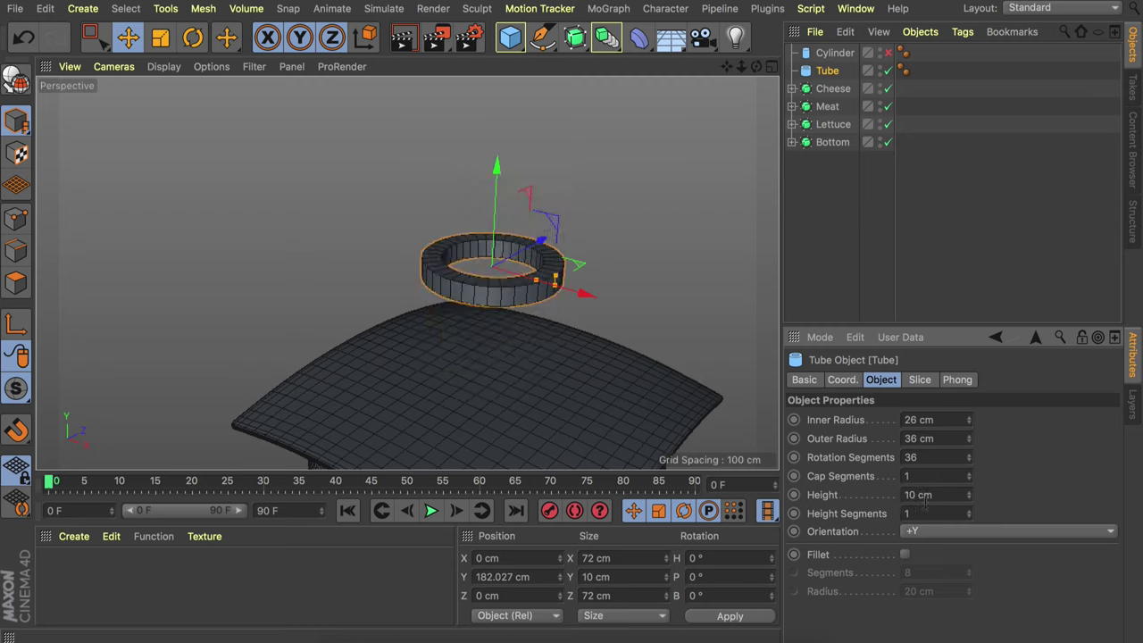
- Re-enable the Cylinder, set its height to 8 cm and reduce its radius to about 27 cm to fill the Tube's opening
{"action": "left_click", "coordinate": [887, 52]}
{"action": "left_click", "coordinate": [834, 52]}
{"action": "left_click", "coordinate": [881, 381]}
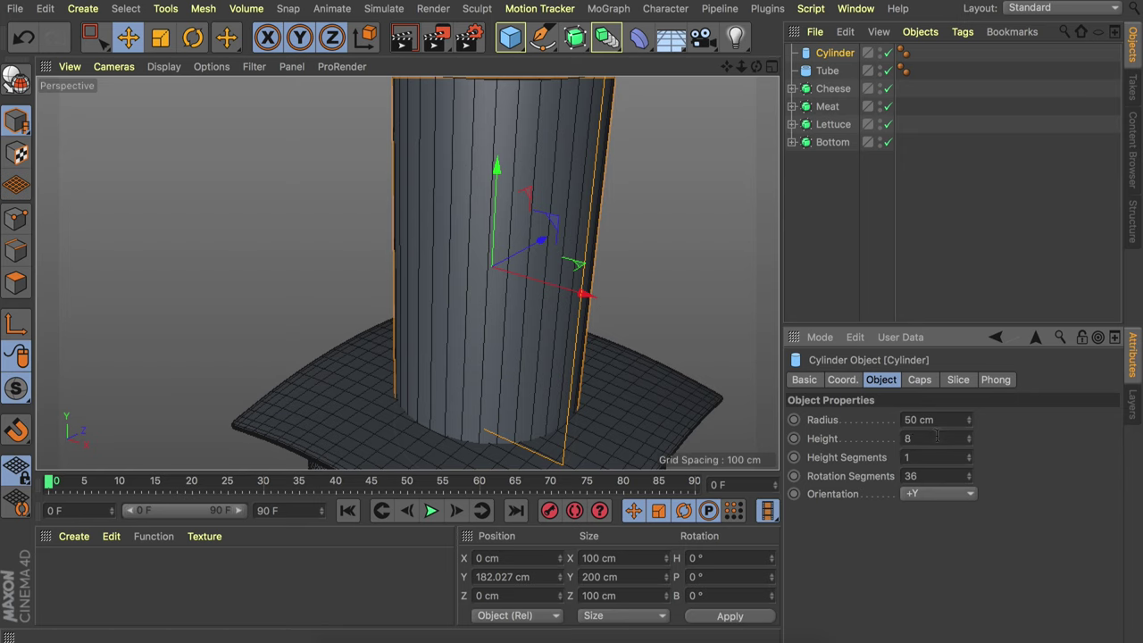
{"action": "left_click", "coordinate": [937, 437]}
{"action": "type", "text": "8"}
{"action": "key", "text": "Return"}
{"action": "scroll", "coordinate": [574, 258], "scroll_direction": "up", "scroll_amount": 8}
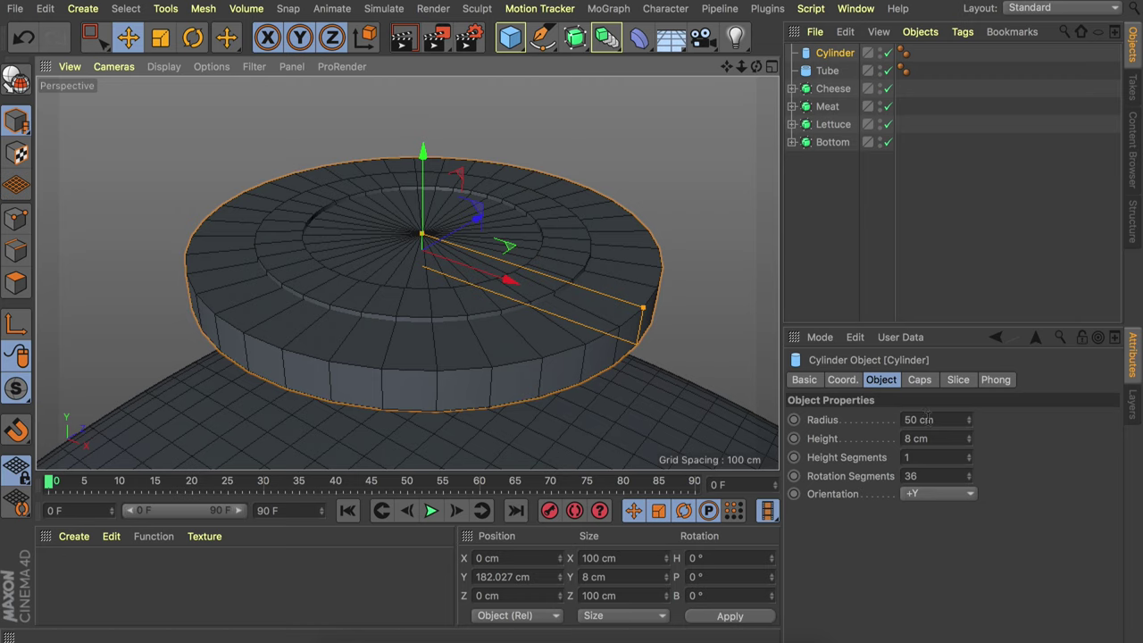
{"action": "left_click", "coordinate": [930, 419]}
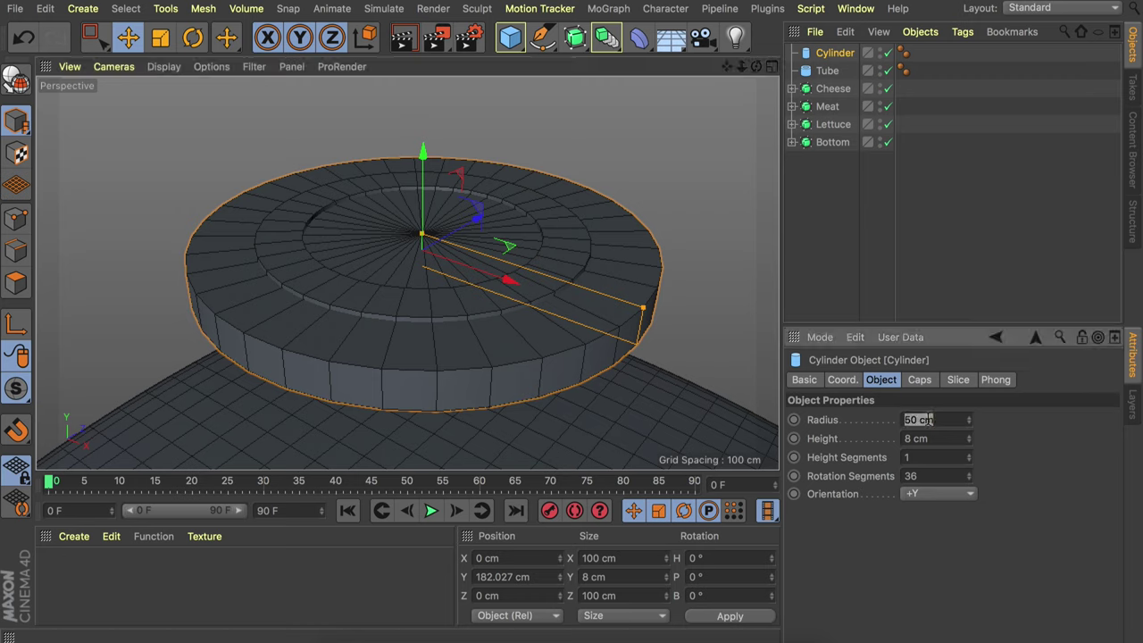
{"action": "left_click_drag", "start_coordinate": [643, 308], "coordinate": [528, 280]}
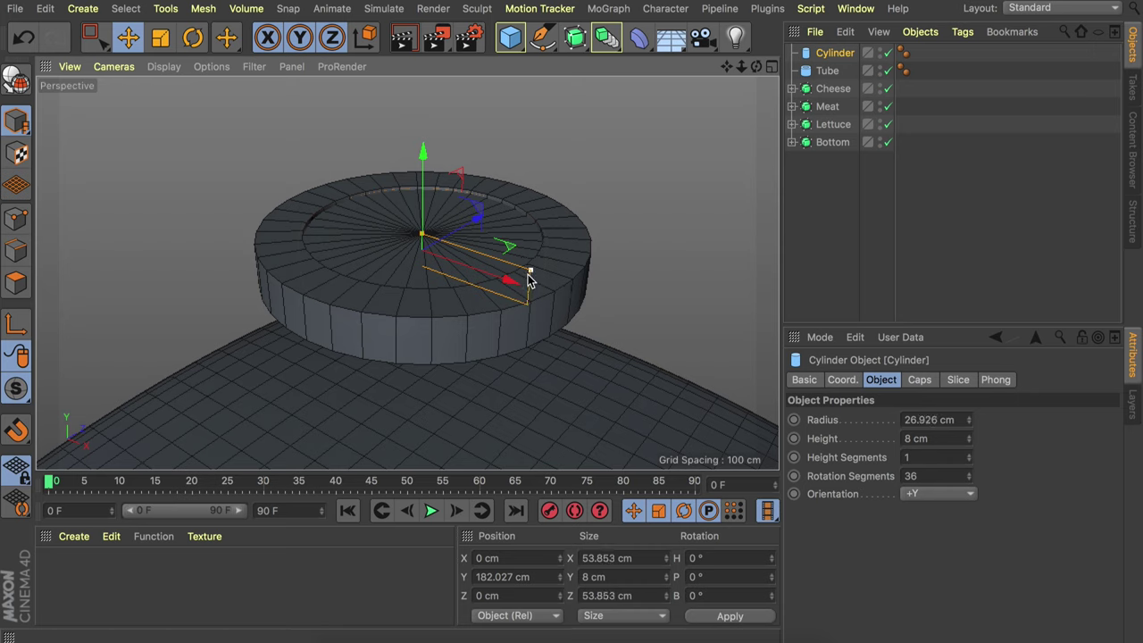
- Enable the Tube's fillet and set its radius to 2 cm
{"action": "left_click", "coordinate": [828, 71]}
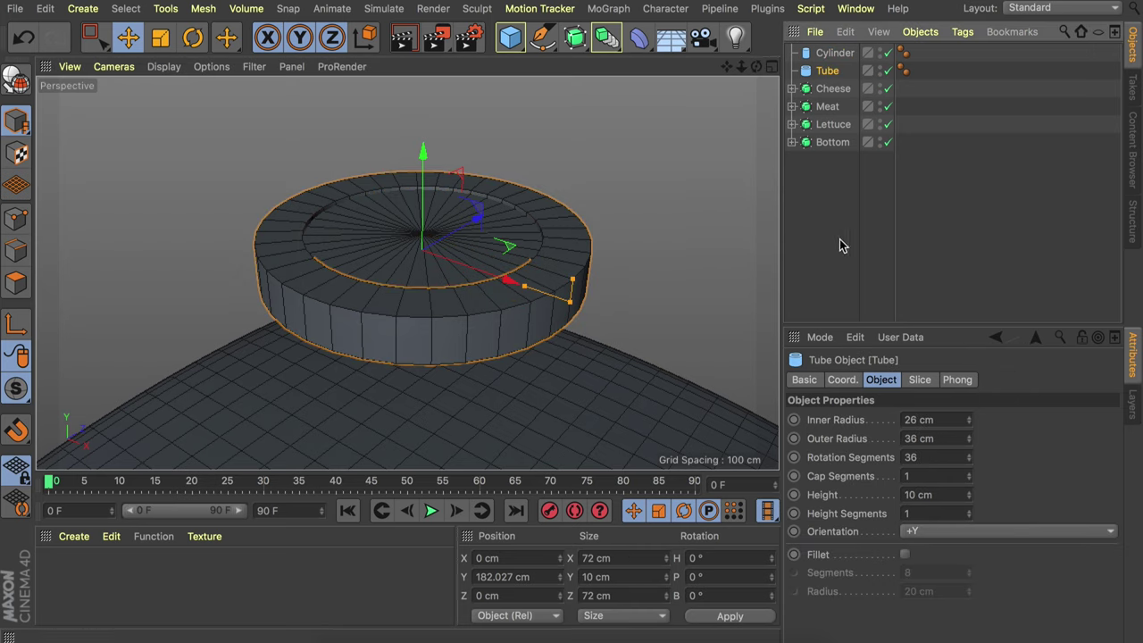
{"action": "left_click", "coordinate": [904, 554]}
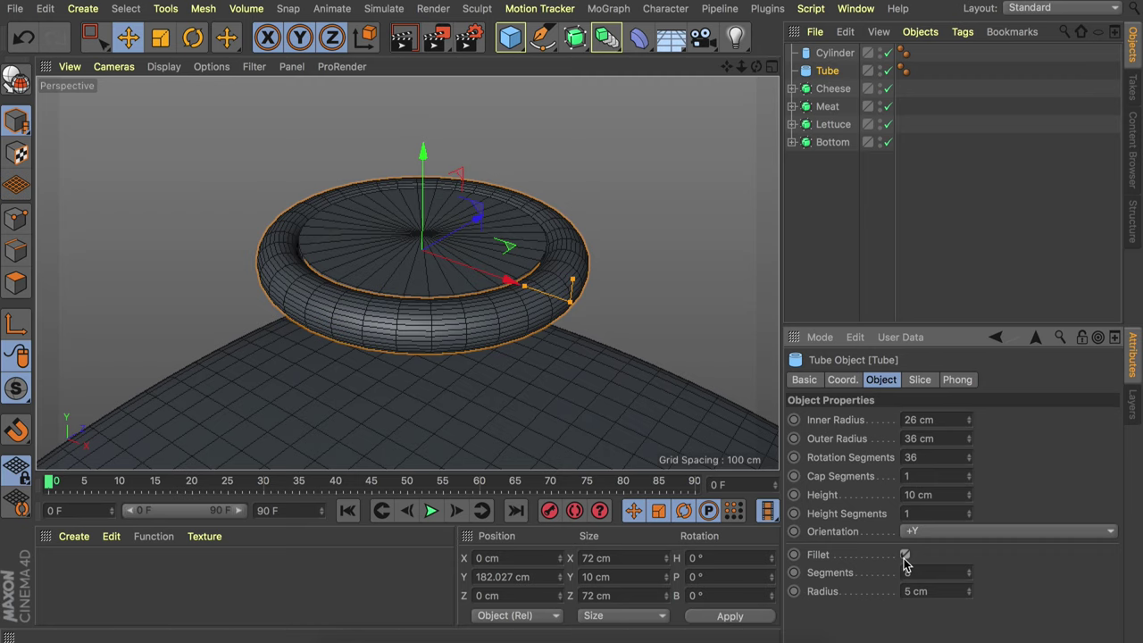
{"action": "left_click", "coordinate": [970, 594]}
{"action": "left_click", "coordinate": [970, 594]}
{"action": "left_click", "coordinate": [969, 595]}
{"action": "scroll", "coordinate": [514, 259], "scroll_direction": "down", "scroll_amount": 2}
{"action": "mouse_move", "coordinate": [513, 259]}
{"action": "left_mouse_down", "text": "alt"}
{"action": "mouse_move", "coordinate": [484, 293]}
{"action": "mouse_move", "coordinate": [484, 264]}
{"action": "mouse_move", "coordinate": [514, 249]}
{"action": "left_mouse_up", "text": "alt"}
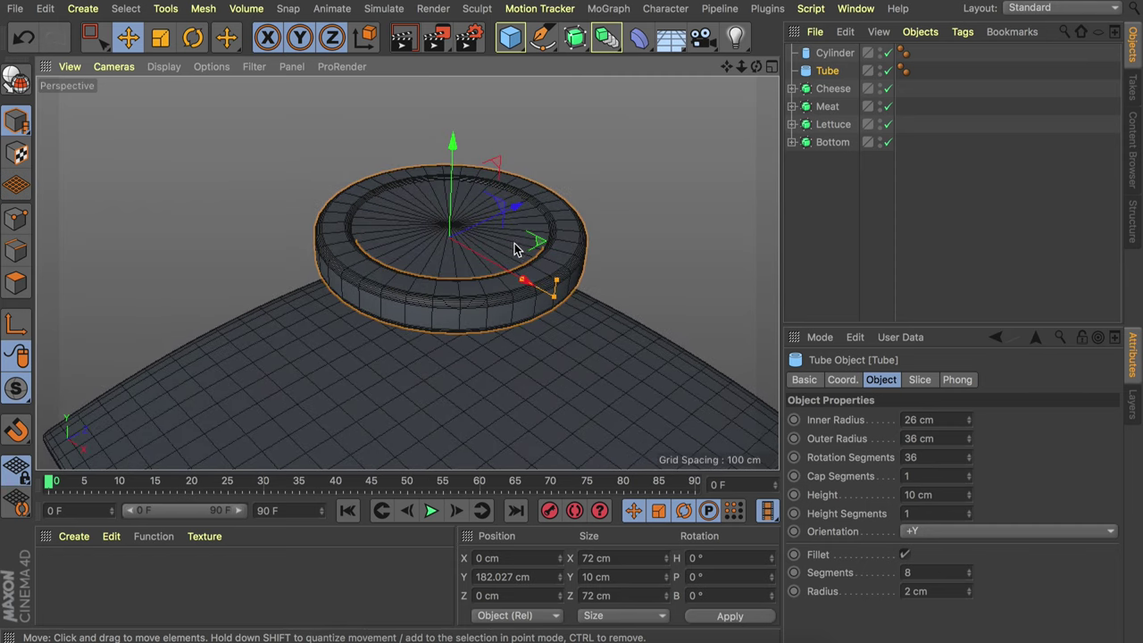
- Group the Tube and Cylinder under a Null and rename the group Tomato
{"action": "left_click", "coordinate": [837, 53], "text": "shift"}
{"action": "key", "text": "alt+g"}
{"action": "double_click", "coordinate": [828, 53]}
{"action": "type", "text": "Tomat"}
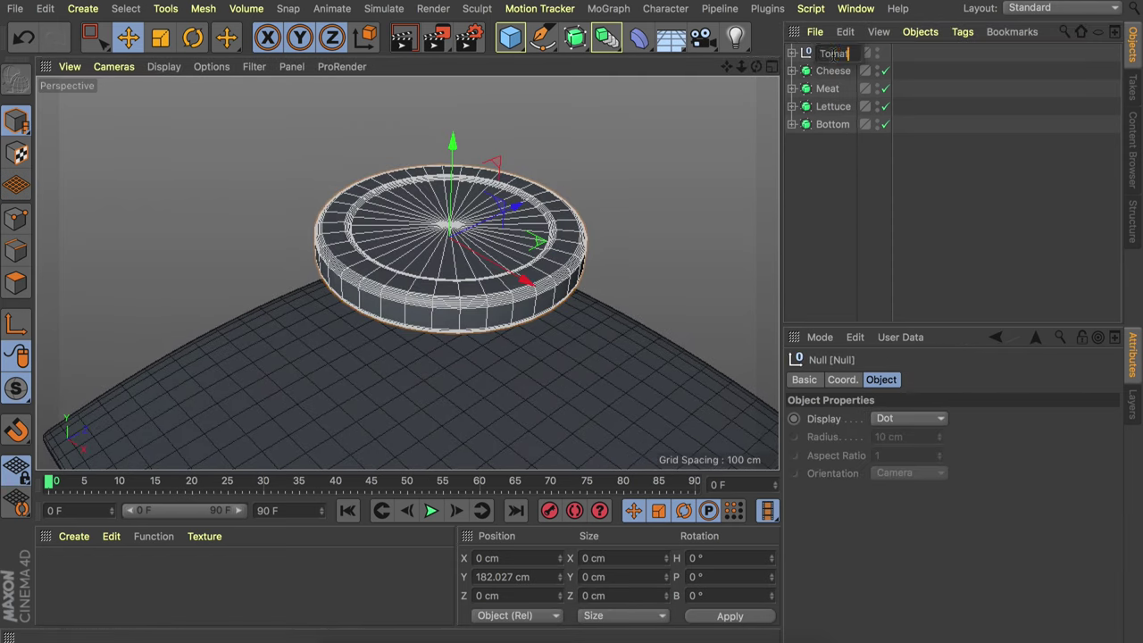
{"action": "type", "text": "o"}
{"action": "key", "text": "Return"}
- Make two copies of the Tomato group and spread the slices out above the cheese
{"action": "left_click_drag", "start_coordinate": [429, 228], "coordinate": [523, 306], "text": "alt"}
{"action": "left_click_drag", "start_coordinate": [553, 212], "coordinate": [612, 303]}
{"action": "left_click_drag", "start_coordinate": [525, 206], "coordinate": [566, 120], "text": "alt"}
- Select all three Tomato groups, lower them to a height of about 129 cm and centre them over the cheese
{"action": "left_click", "coordinate": [814, 91]}
{"action": "left_click", "coordinate": [841, 55], "text": "shift"}
{"action": "left_click_drag", "start_coordinate": [491, 164], "coordinate": [485, 255]}
{"action": "left_click_drag", "start_coordinate": [599, 316], "coordinate": [566, 312]}
{"action": "left_click_drag", "start_coordinate": [500, 268], "coordinate": [423, 351], "text": "alt"}
{"action": "scroll", "coordinate": [438, 319], "scroll_direction": "down", "scroll_amount": 3}
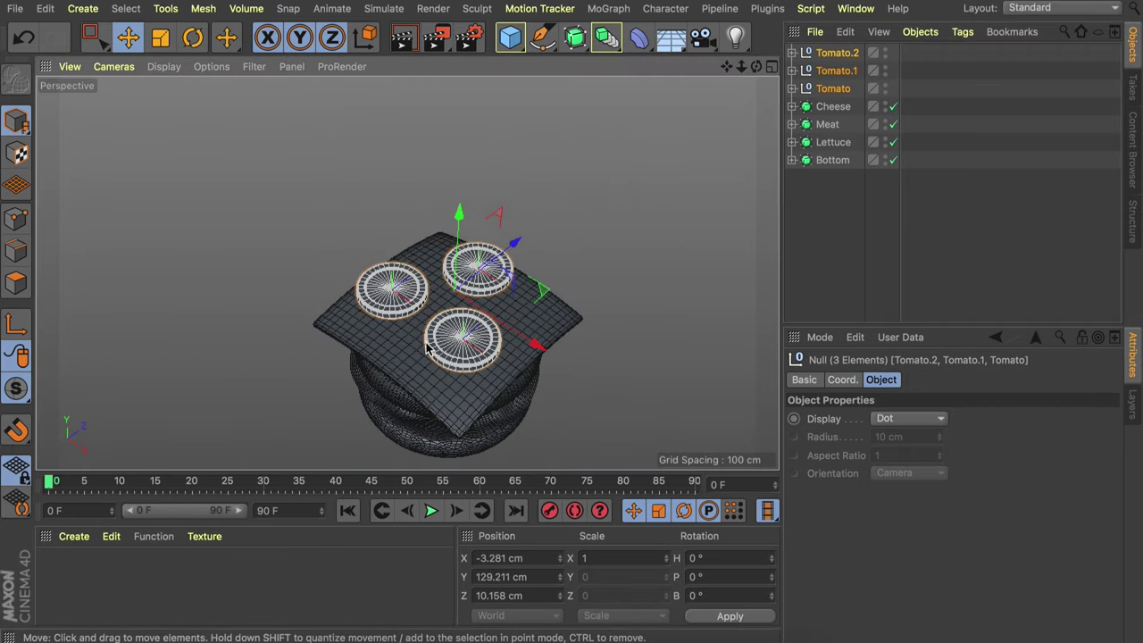
{"action": "left_click", "coordinate": [683, 254]}
{"action": "left_click_drag", "start_coordinate": [585, 322], "coordinate": [460, 304], "text": "alt"}
{"action": "left_click_drag", "start_coordinate": [468, 435], "coordinate": [706, 204], "text": "alt"}
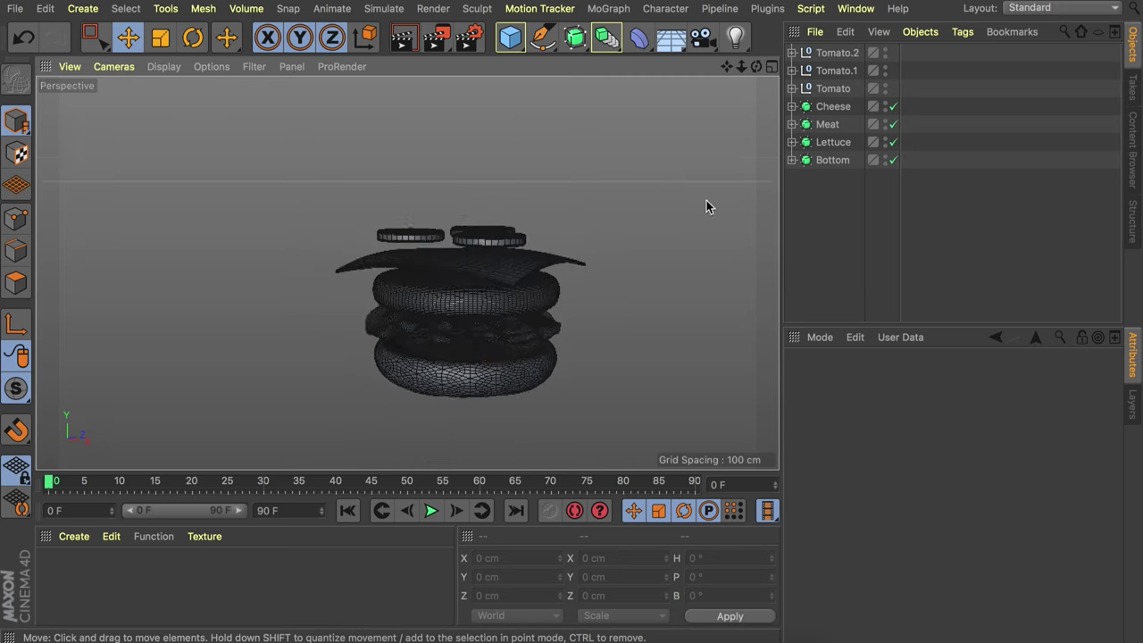
- Duplicate Bottom to the start of the object list, rename the copy Top and expand its hierarchy
{"action": "left_click", "coordinate": [833, 160]}
{"action": "left_click_drag", "start_coordinate": [828, 163], "coordinate": [837, 49], "text": "ctrl"}
{"action": "double_click", "coordinate": [840, 53]}
{"action": "type", "text": "Top"}
{"action": "key", "text": "Return"}
{"action": "left_click", "coordinate": [791, 53]}
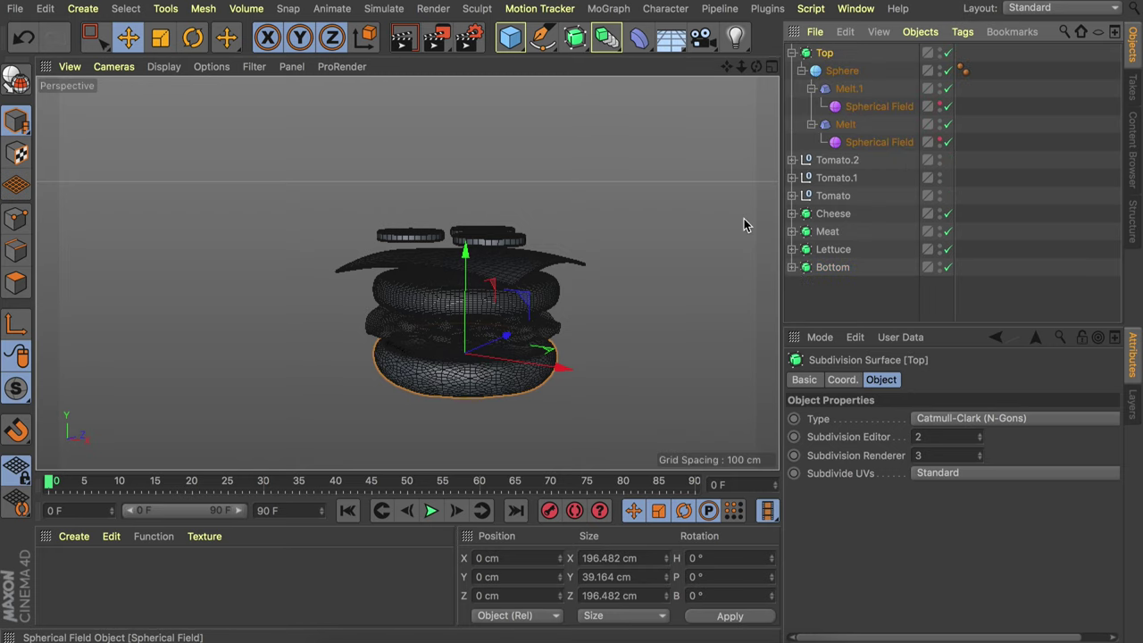
- Raise the Top bun along Y until it sits above the tomato slices
{"action": "left_click", "coordinate": [484, 299]}
{"action": "key", "text": "super+z"}
{"action": "left_click_drag", "start_coordinate": [467, 281], "coordinate": [475, 134]}
{"action": "scroll", "coordinate": [495, 183], "scroll_direction": "up", "scroll_amount": 4}
{"action": "left_click_drag", "start_coordinate": [512, 171], "coordinate": [513, 196], "text": "alt"}
- Delete the Melt.1 deformer and its Spherical Field from the Top's Sphere
{"action": "left_click", "coordinate": [849, 88]}
{"action": "middle_click_drag", "start_coordinate": [500, 179], "coordinate": [477, 238], "text": "alt"}
{"action": "left_click_drag", "start_coordinate": [423, 247], "coordinate": [423, 151]}
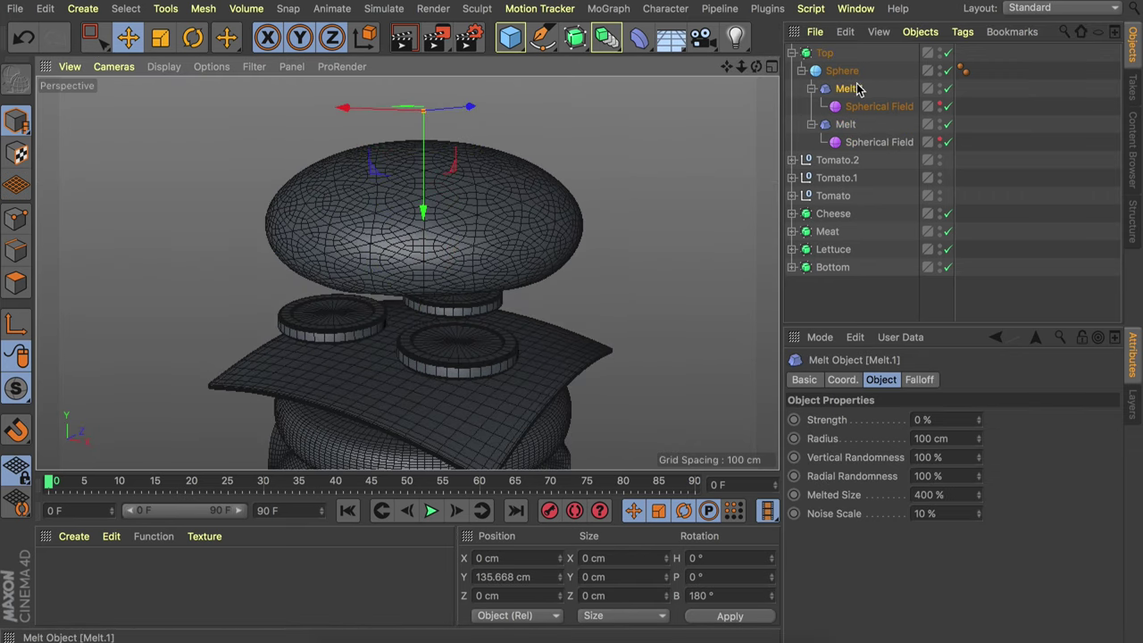
{"action": "key", "text": "Delete"}
- Scale the Sphere inside Top vertically to a Y size of about 112 cm
{"action": "left_click", "coordinate": [840, 70]}
{"action": "key", "text": "t"}
{"action": "left_click_drag", "start_coordinate": [423, 114], "coordinate": [424, 97]}
{"action": "left_click_drag", "start_coordinate": [437, 237], "coordinate": [469, 202], "text": "alt"}
{"action": "left_click_drag", "start_coordinate": [393, 154], "coordinate": [396, 177]}
{"action": "right_click_drag", "start_coordinate": [411, 198], "coordinate": [410, 218], "text": "alt"}
{"action": "scroll", "coordinate": [403, 234], "scroll_direction": "down", "scroll_amount": 4}
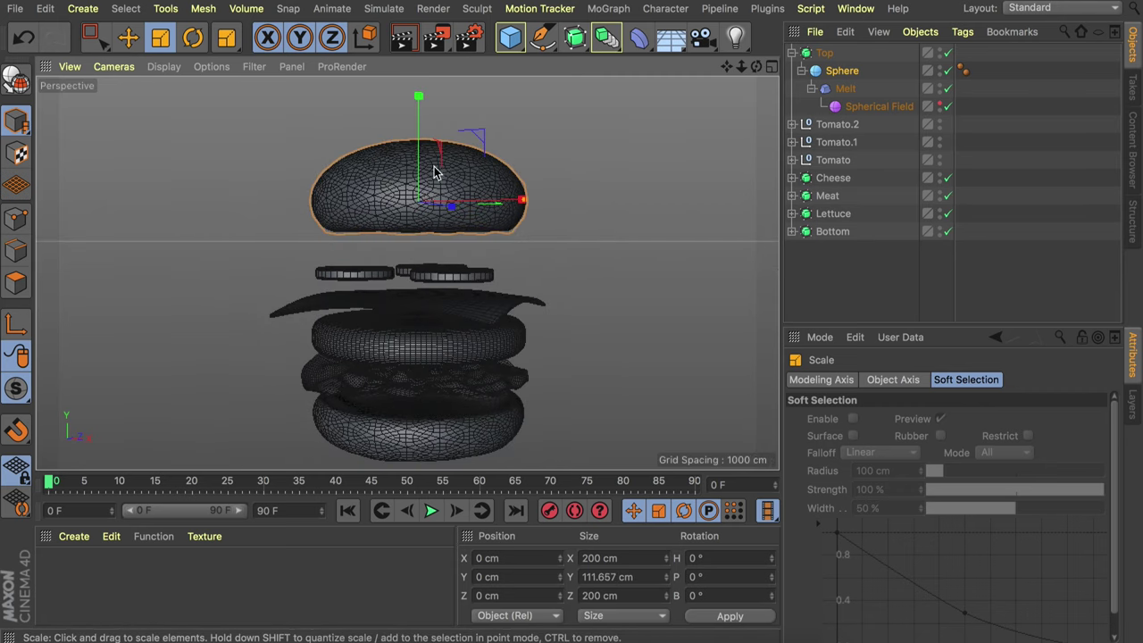
- Adjust the Spherical Field of Top's Melt deformer, stretch the bun taller into a dome and collapse the Top hierarchy
{"action": "left_click", "coordinate": [870, 106]}
{"action": "left_click_drag", "start_coordinate": [418, 191], "coordinate": [428, 233]}
{"action": "left_click", "coordinate": [991, 264]}
{"action": "left_click", "coordinate": [429, 165]}
{"action": "left_click_drag", "start_coordinate": [405, 90], "coordinate": [406, 71]}
{"action": "key", "text": "e"}
{"action": "left_click", "coordinate": [946, 264]}
{"action": "left_click", "coordinate": [791, 53]}
{"action": "mouse_move", "coordinate": [415, 149]}
{"action": "left_mouse_down", "text": "alt"}
{"action": "mouse_move", "coordinate": [423, 156]}
{"action": "mouse_move", "coordinate": [411, 141]}
{"action": "mouse_move", "coordinate": [431, 148]}
{"action": "left_mouse_up", "text": "alt"}
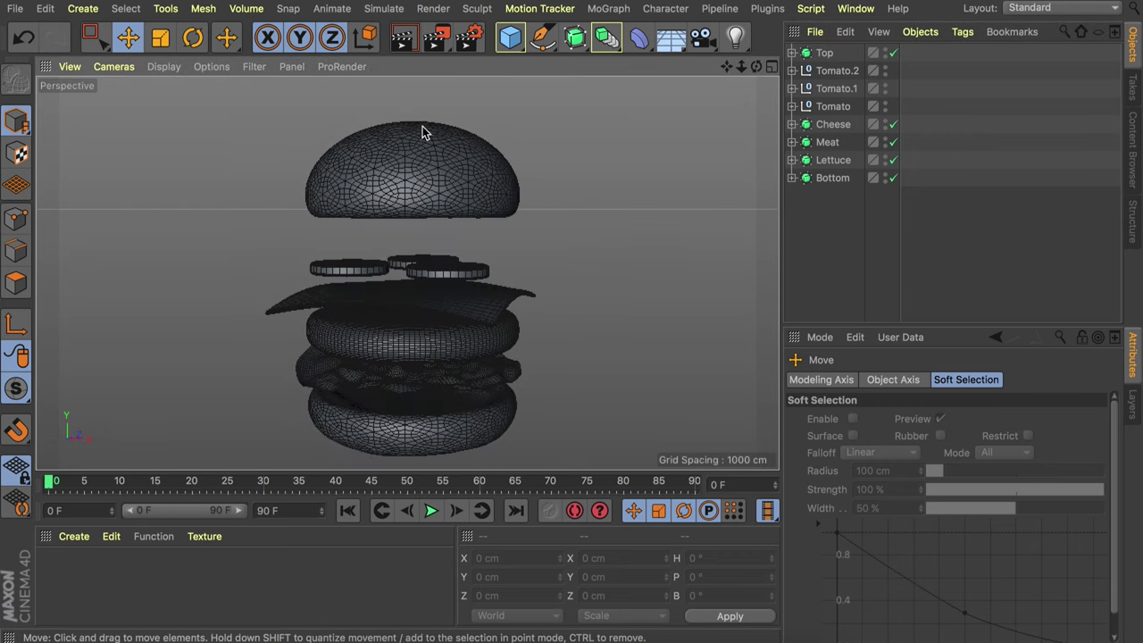
- Add a Sphere and raise it above the Top bun to a Y position of about 383 cm
{"action": "scroll", "coordinate": [416, 125], "scroll_direction": "up", "scroll_amount": 5}
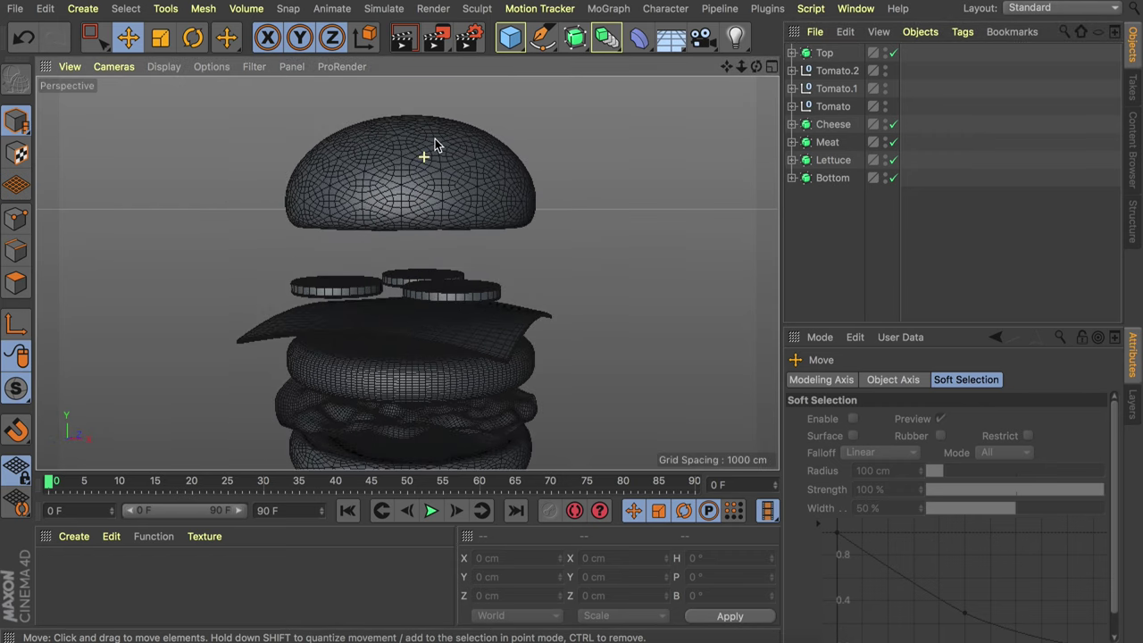
{"action": "left_click_drag", "start_coordinate": [434, 205], "coordinate": [449, 154], "text": "alt"}
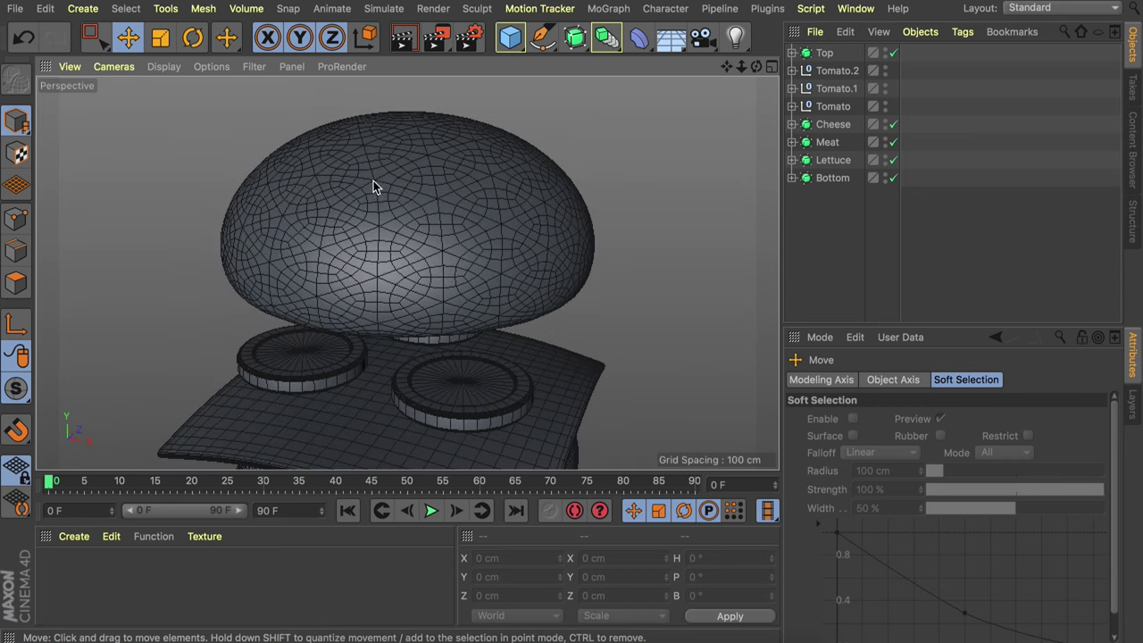
{"action": "left_click_drag", "start_coordinate": [512, 42], "coordinate": [854, 100]}
{"action": "scroll", "coordinate": [467, 179], "scroll_direction": "down", "scroll_amount": 5}
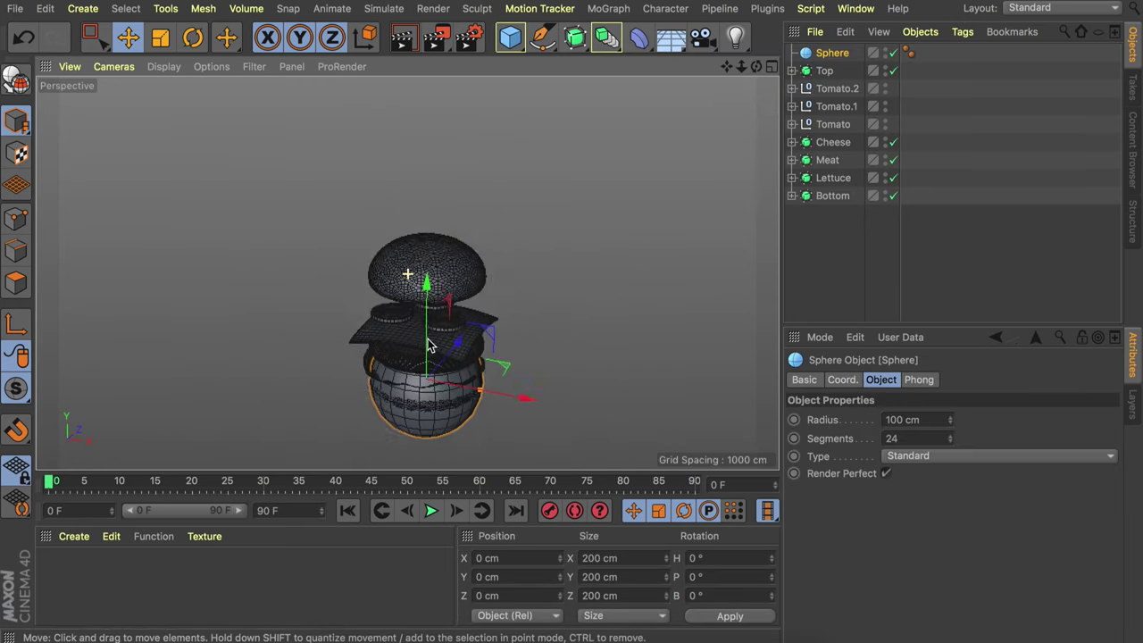
{"action": "middle_click_drag", "start_coordinate": [429, 345], "coordinate": [419, 373], "text": "alt"}
{"action": "left_click_drag", "start_coordinate": [421, 313], "coordinate": [422, 100]}
{"action": "right_click_drag", "start_coordinate": [423, 175], "coordinate": [446, 116], "text": "alt"}
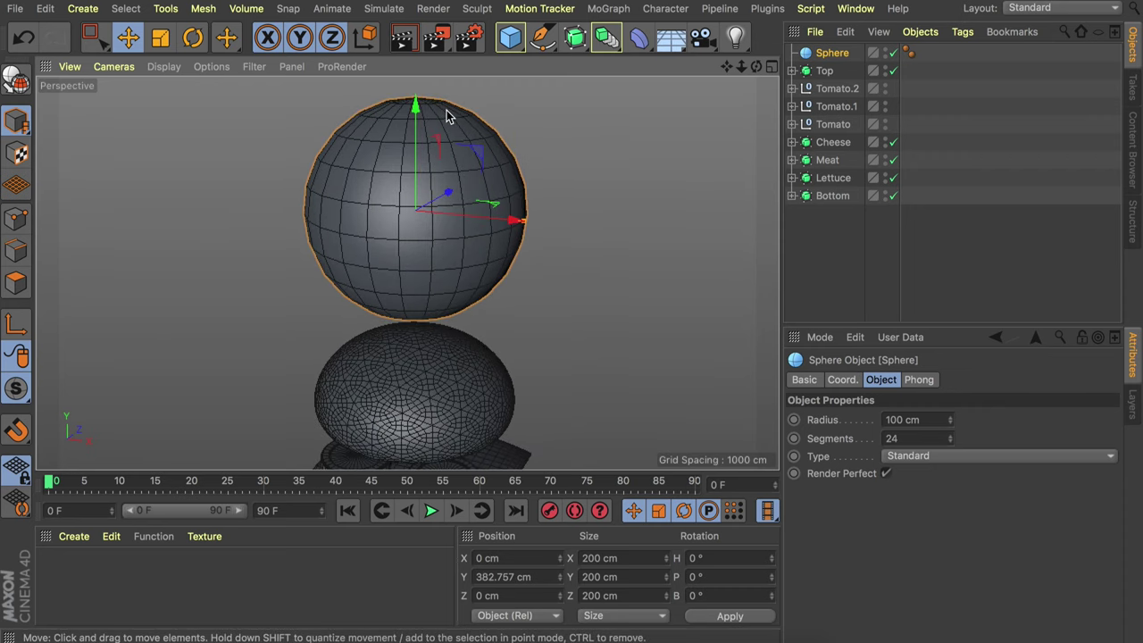
- Add a Taper deformer as a child of the new Sphere, fit it to the parent and set its strength to 65%
{"action": "left_click_drag", "start_coordinate": [639, 37], "coordinate": [569, 72]}
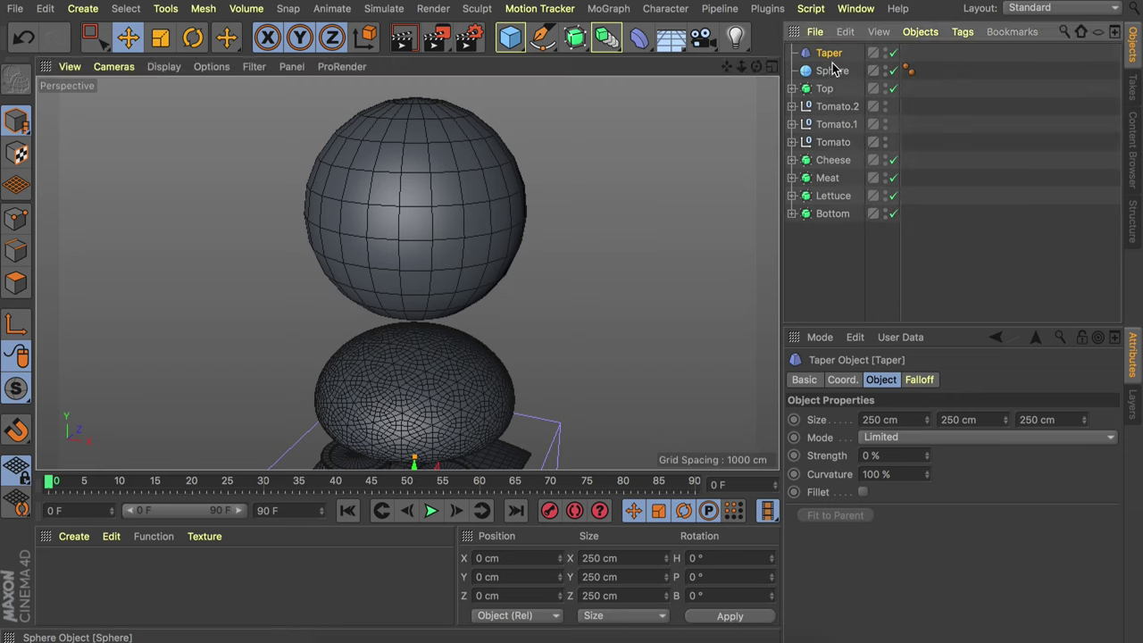
{"action": "left_click_drag", "start_coordinate": [833, 75], "coordinate": [831, 71]}
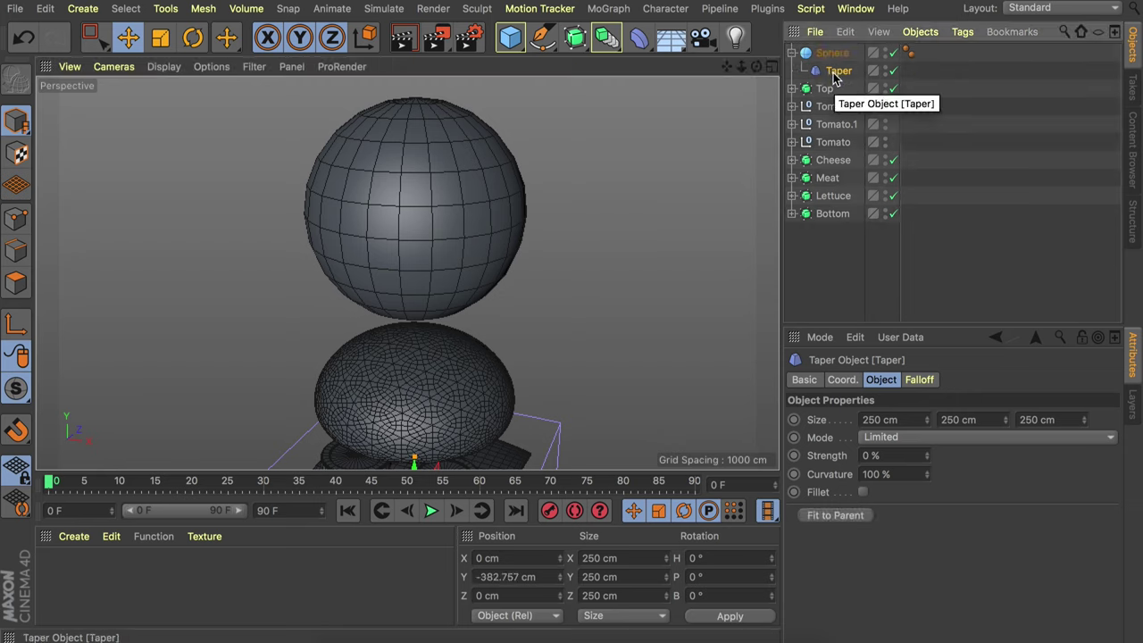
{"action": "left_click", "coordinate": [839, 515]}
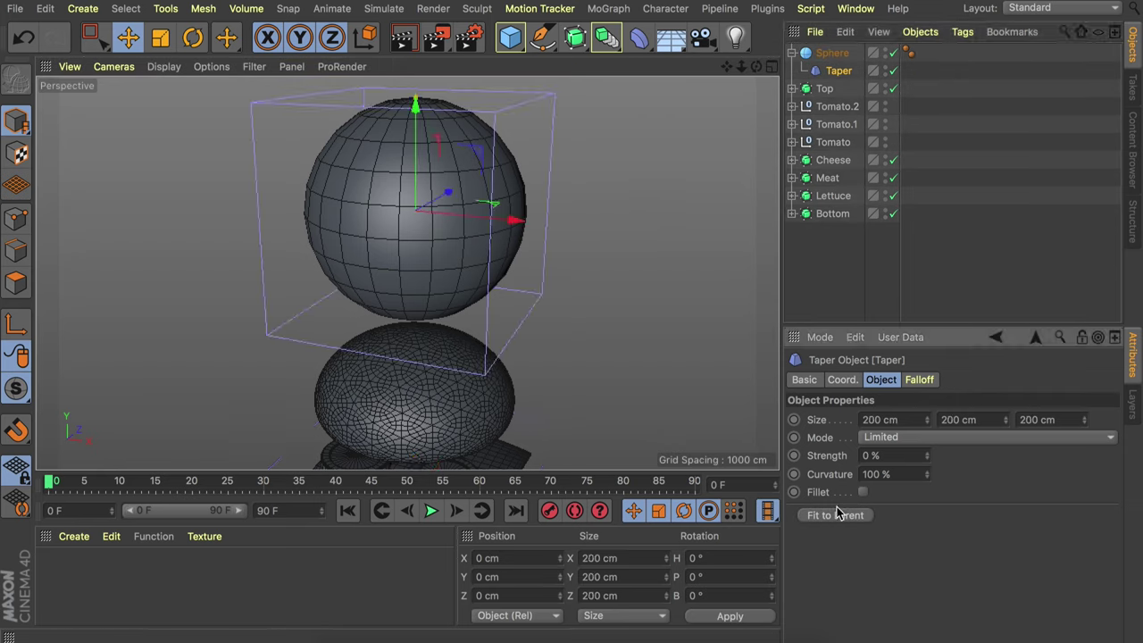
{"action": "middle_click_drag", "start_coordinate": [437, 174], "coordinate": [426, 217], "text": "alt"}
{"action": "left_click_drag", "start_coordinate": [926, 457], "coordinate": [925, 401]}
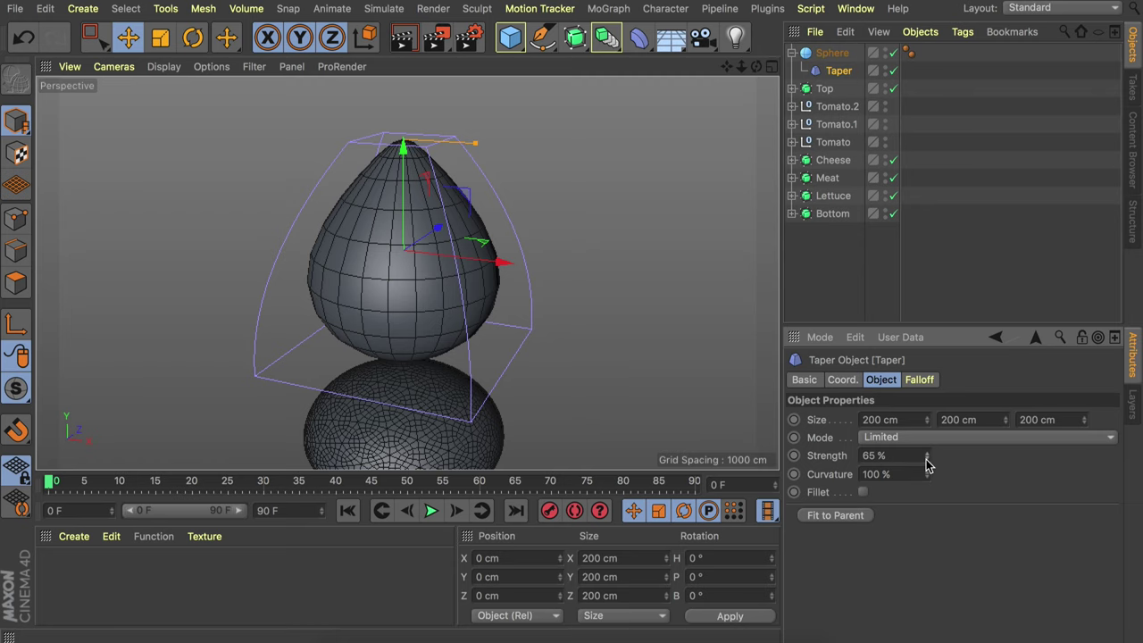
- Scale the tapered Sphere down to about 70 cm in X and 133 cm in Z, and switch to Object mode
{"action": "key", "text": "t"}
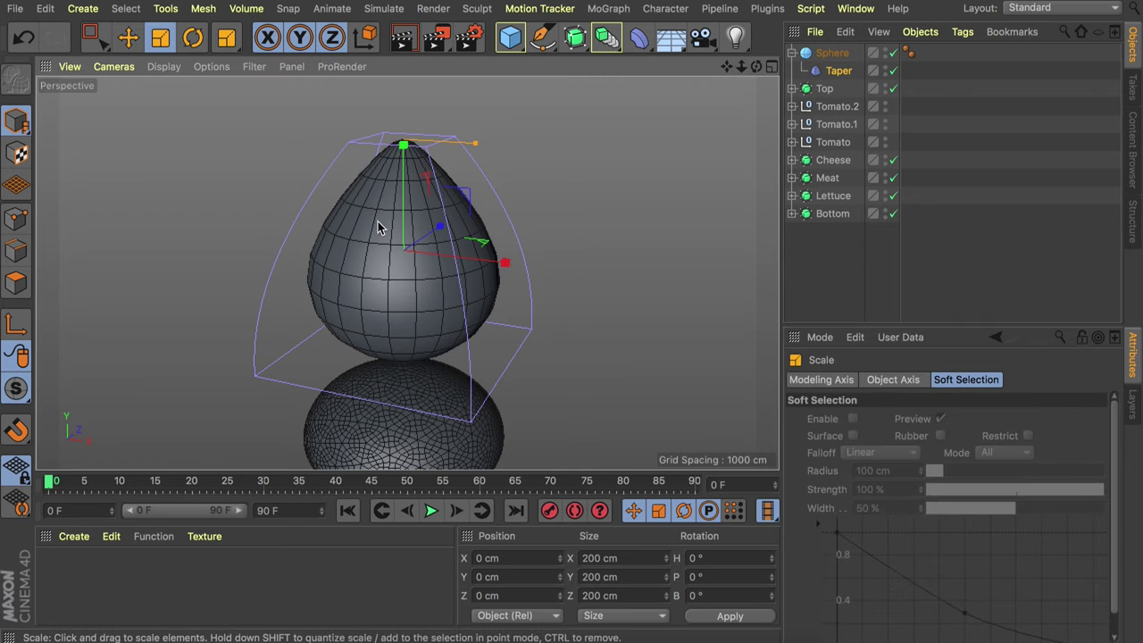
{"action": "left_click_drag", "start_coordinate": [510, 258], "coordinate": [452, 255]}
{"action": "key", "text": "ctrl+z"}
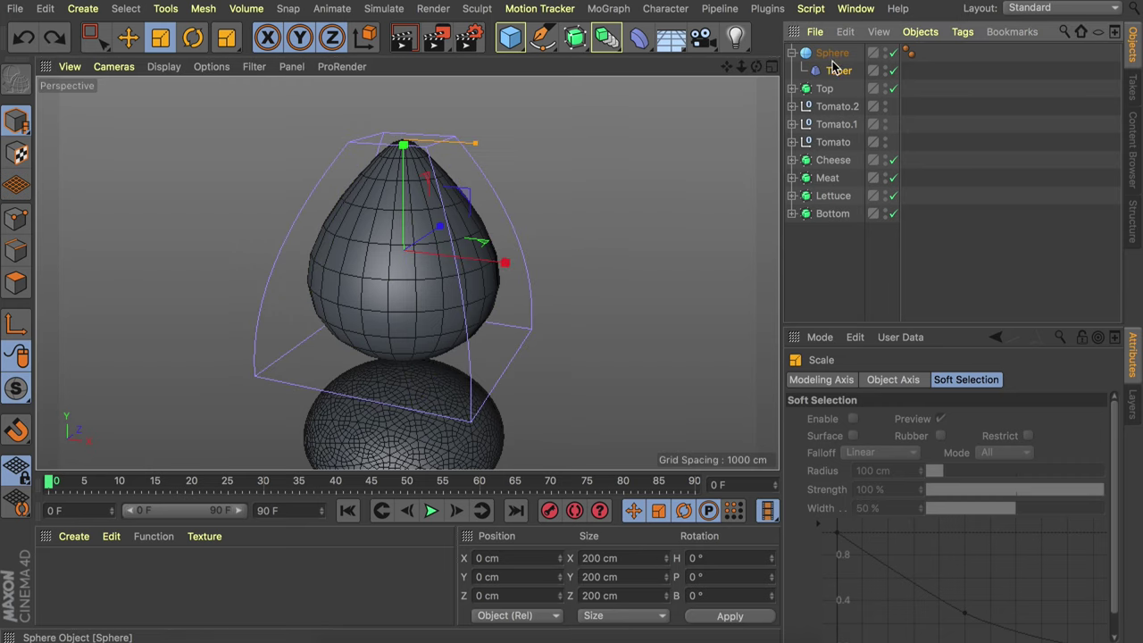
{"action": "left_click", "coordinate": [832, 53]}
{"action": "left_click_drag", "start_coordinate": [503, 262], "coordinate": [206, 213]}
{"action": "left_click_drag", "start_coordinate": [548, 259], "coordinate": [596, 286]}
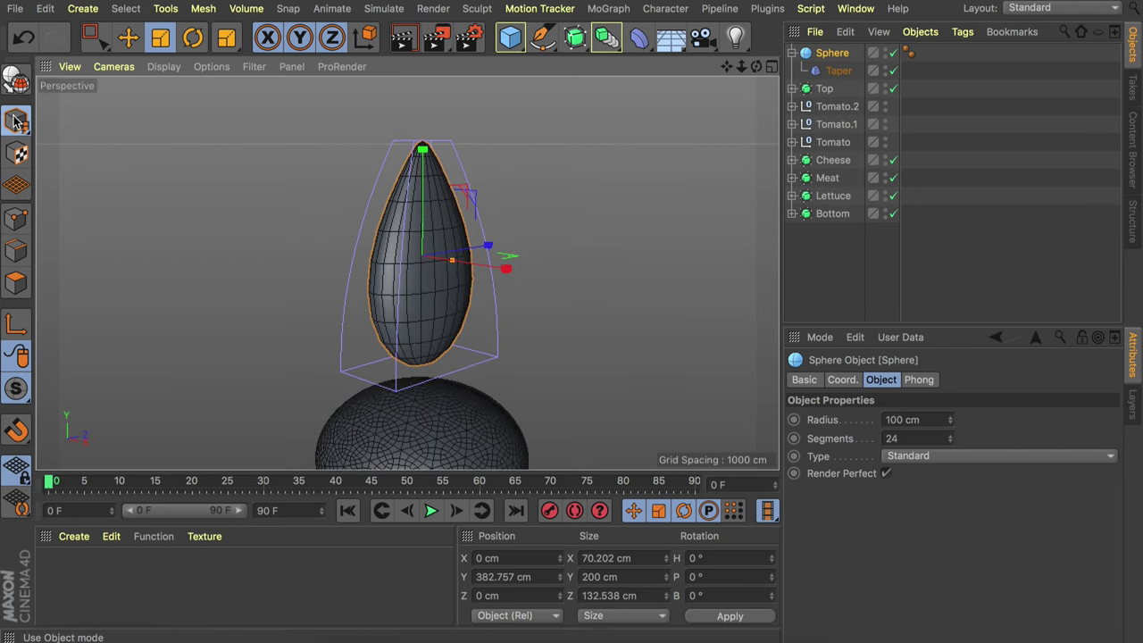
{"action": "left_click_drag", "start_coordinate": [16, 120], "coordinate": [79, 152]}
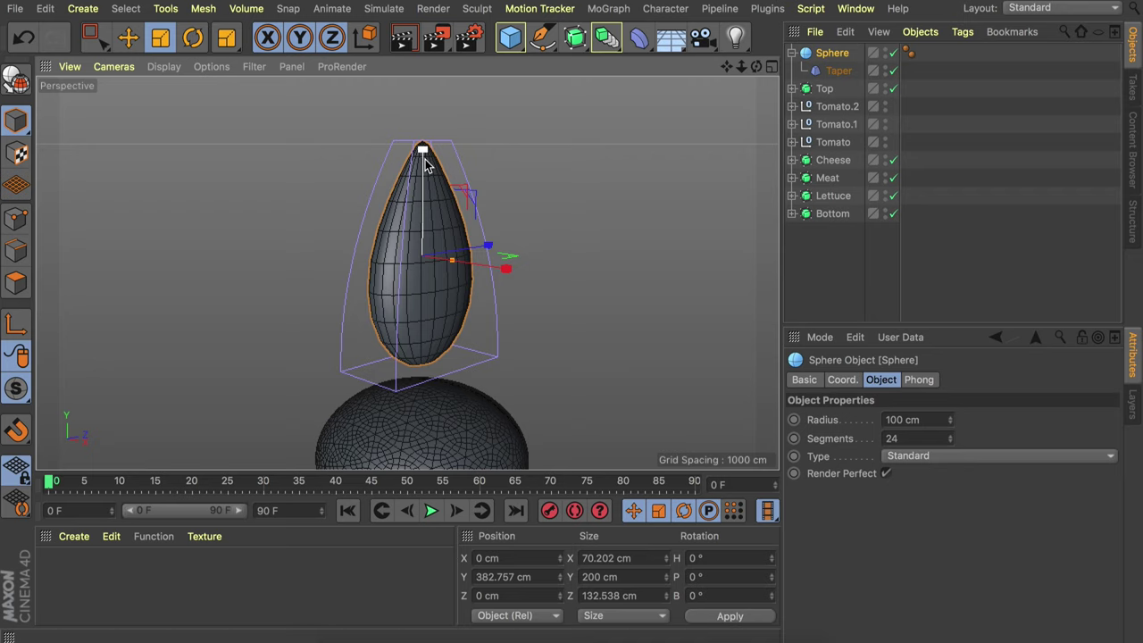
- Shrink the tapered Sphere in Model mode to a seed with a radius of about 4.8 cm
{"action": "left_click", "coordinate": [20, 118]}
{"action": "left_click_drag", "start_coordinate": [535, 182], "coordinate": [149, 326]}
{"action": "left_click_drag", "start_coordinate": [591, 183], "coordinate": [427, 236], "text": "alt"}
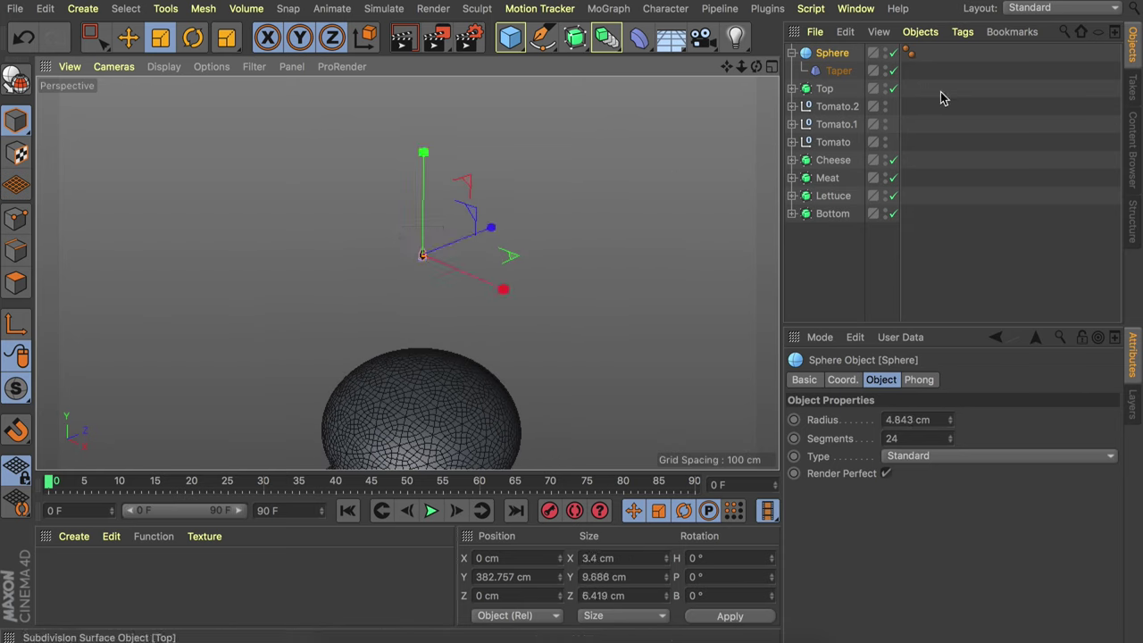
- Add a MoGraph Cloner and make the tapered Sphere its child
{"action": "left_click", "coordinate": [607, 10]}
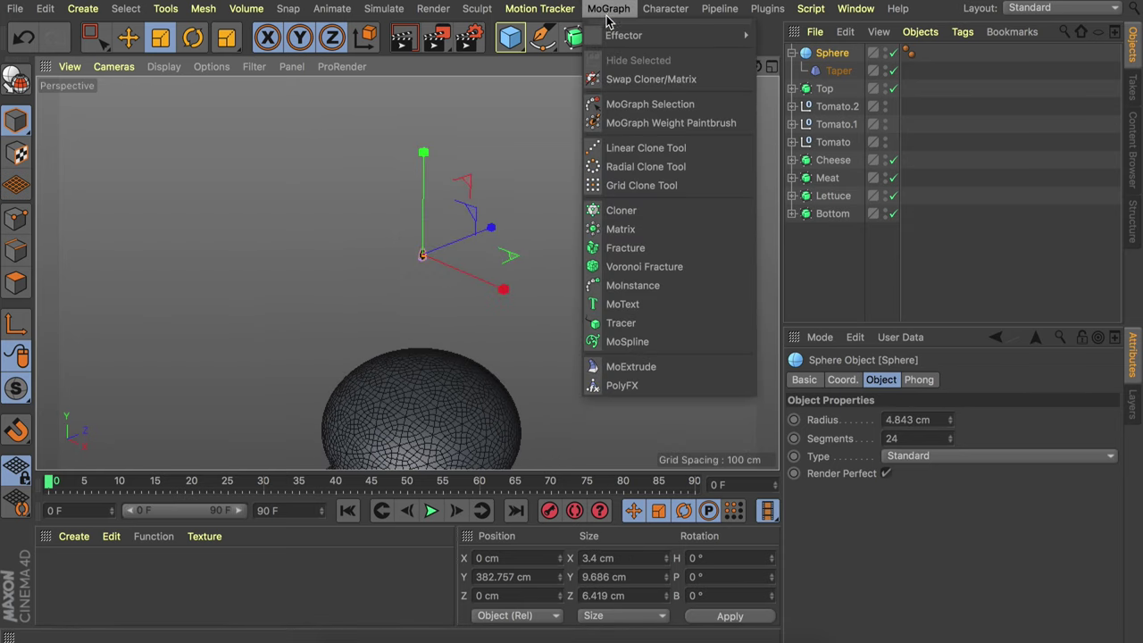
{"action": "left_click", "coordinate": [625, 211]}
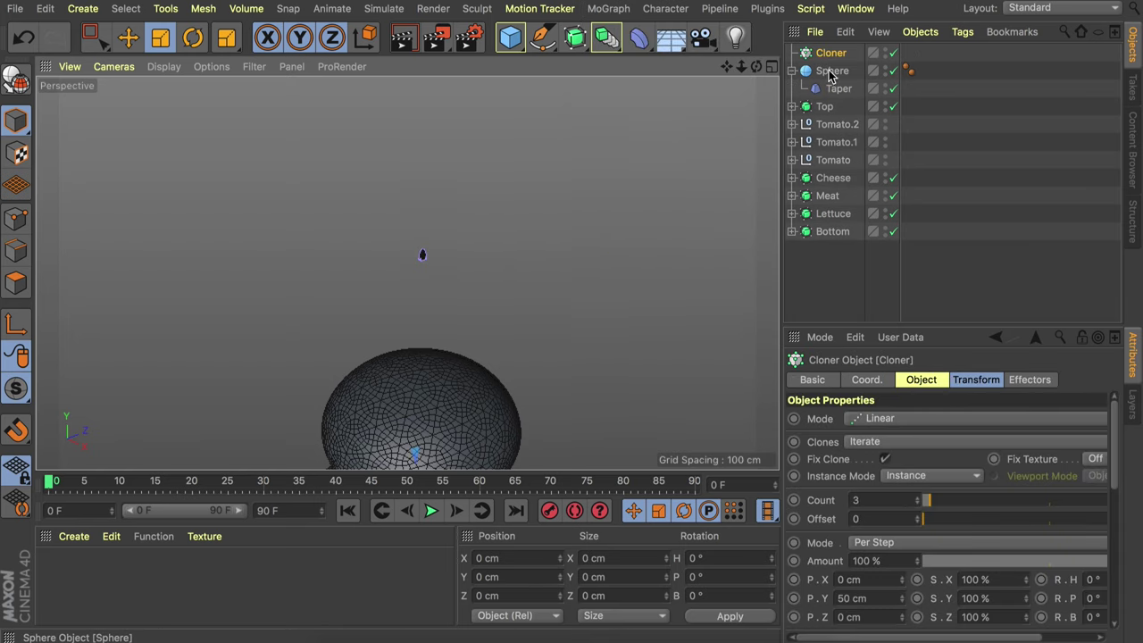
{"action": "left_click_drag", "start_coordinate": [829, 71], "coordinate": [835, 55]}
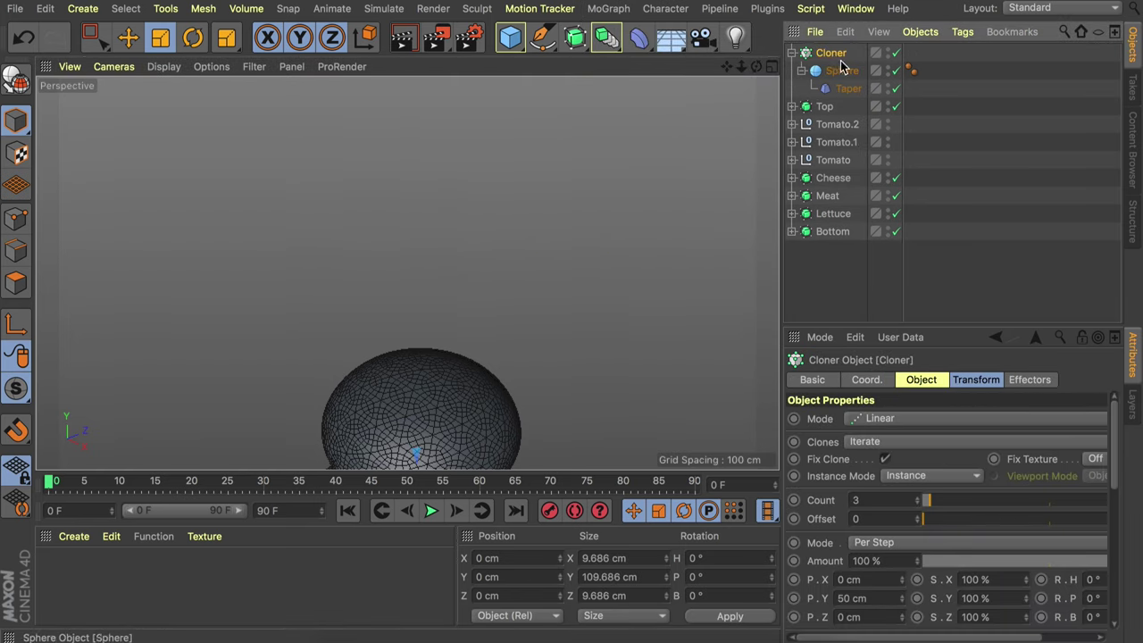
- Set the Cloner's mode to Object and use the Sphere inside Top as the surface for the clones
{"action": "left_click", "coordinate": [857, 418]}
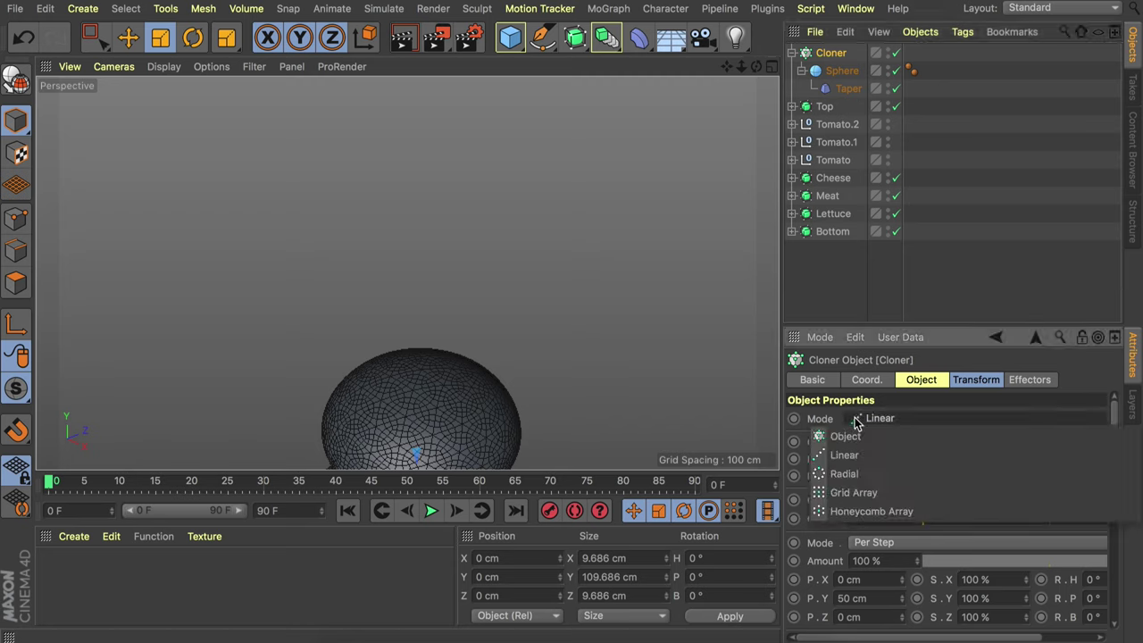
{"action": "left_click", "coordinate": [859, 436]}
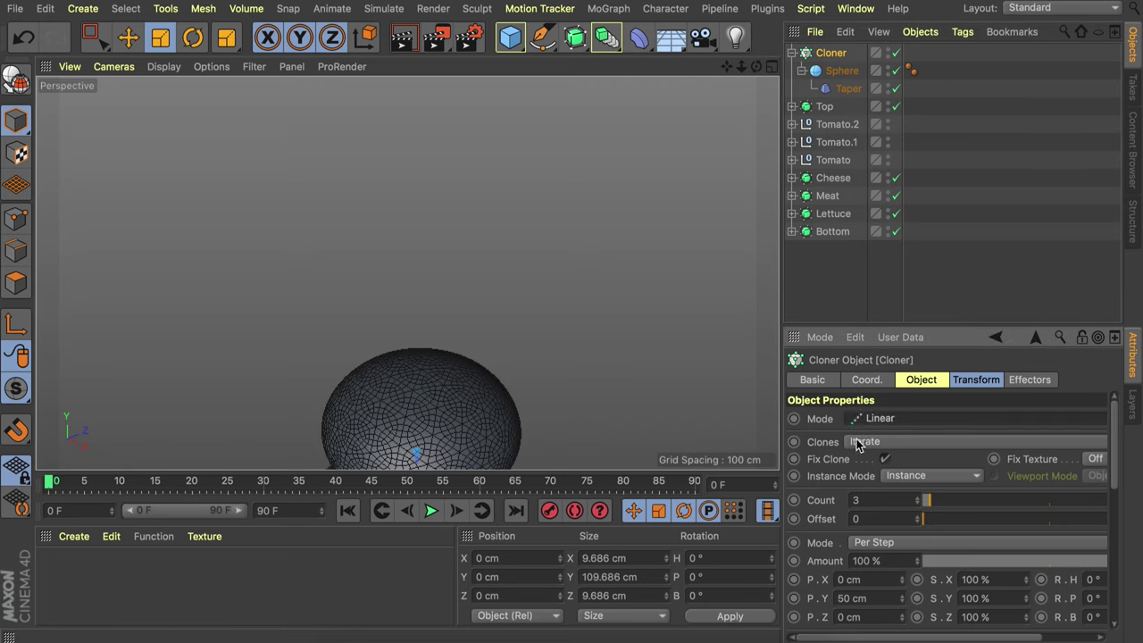
{"action": "left_click", "coordinate": [790, 106]}
{"action": "left_click_drag", "start_coordinate": [843, 129], "coordinate": [892, 500]}
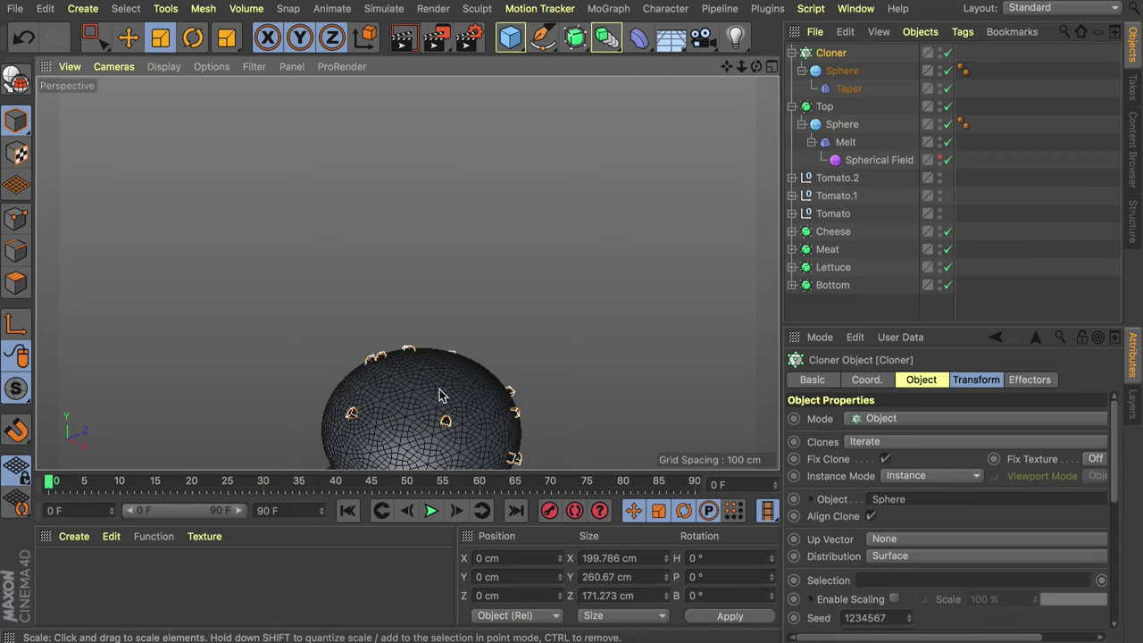
- Try rotating the clones and scaling them to 1.2 in X and 1.43 in Y in the Cloner's transform settings
{"action": "middle_click_drag", "start_coordinate": [440, 395], "coordinate": [521, 265], "text": "alt"}
{"action": "right_click_drag", "start_coordinate": [521, 265], "coordinate": [607, 179], "text": "alt"}
{"action": "mouse_move", "coordinate": [594, 201]}
{"action": "left_mouse_down", "text": "alt"}
{"action": "mouse_move", "coordinate": [664, 231]}
{"action": "mouse_move", "coordinate": [626, 196]}
{"action": "mouse_move", "coordinate": [627, 210]}
{"action": "mouse_move", "coordinate": [510, 262]}
{"action": "mouse_move", "coordinate": [596, 261]}
{"action": "left_mouse_up", "text": "alt"}
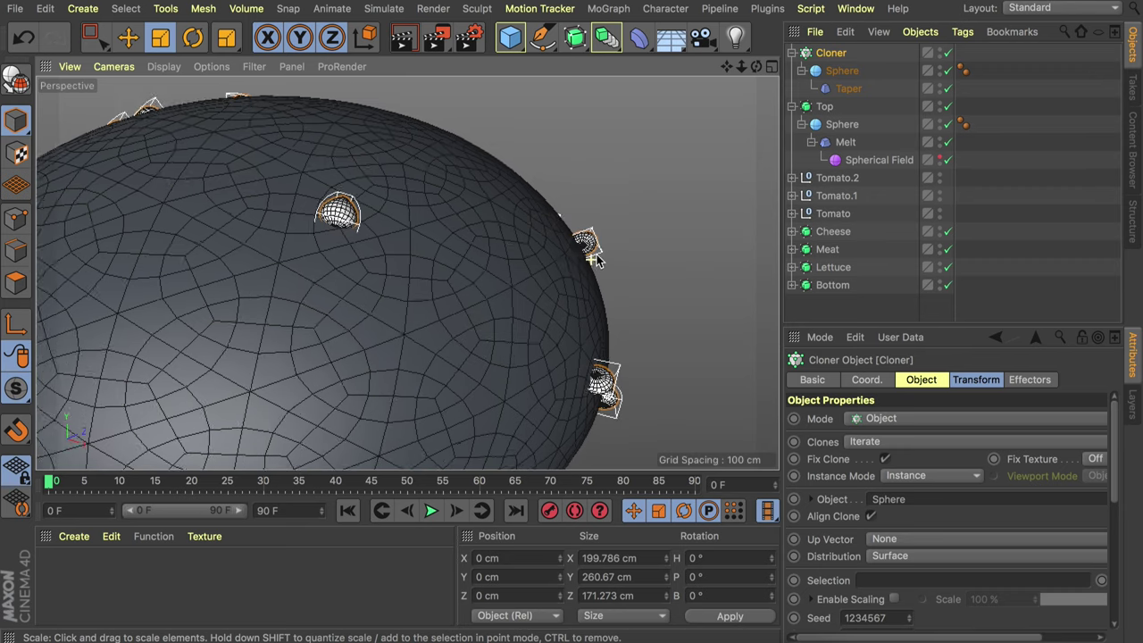
{"action": "right_click_drag", "start_coordinate": [592, 258], "coordinate": [604, 226], "text": "alt"}
{"action": "left_click_drag", "start_coordinate": [543, 224], "coordinate": [445, 233], "text": "alt"}
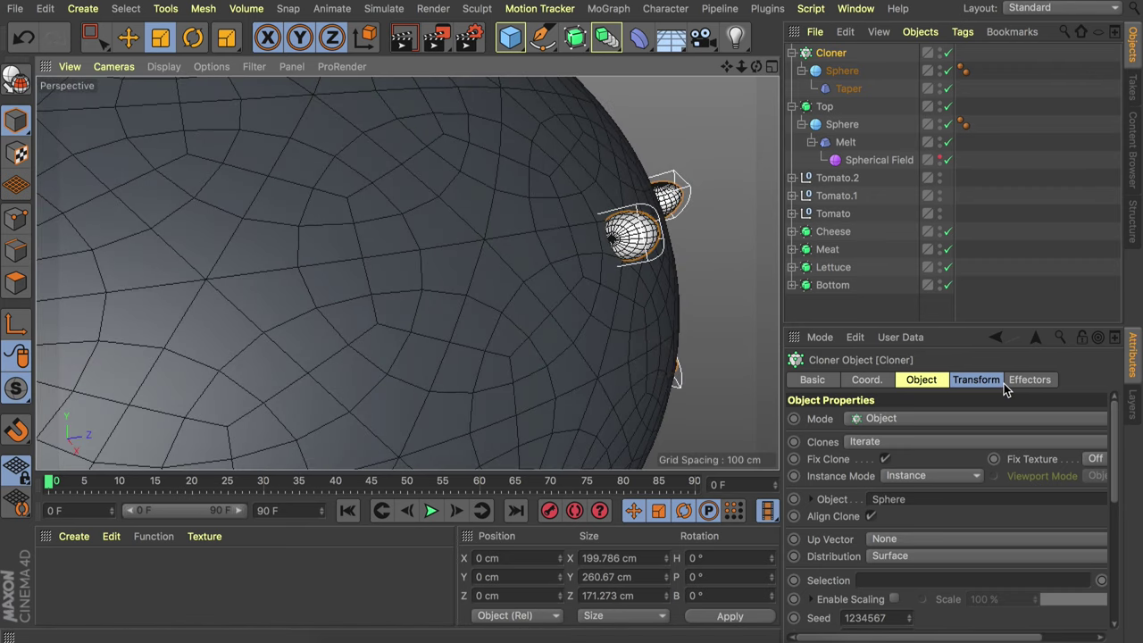
{"action": "left_click", "coordinate": [982, 381]}
{"action": "left_click_drag", "start_coordinate": [951, 635], "coordinate": [992, 636]}
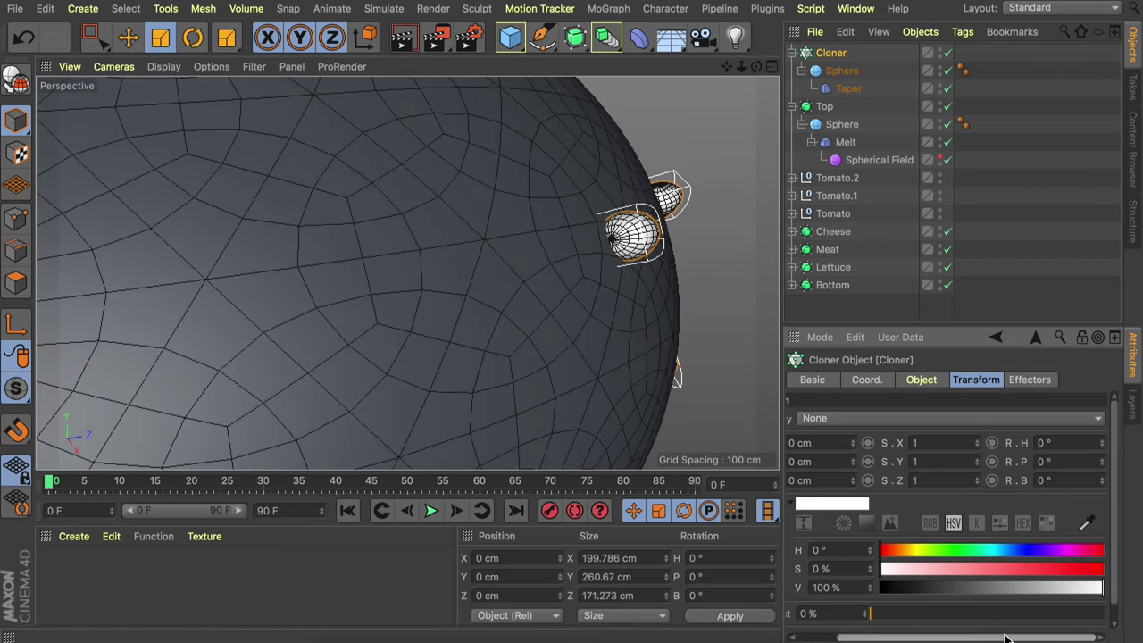
{"action": "mouse_move", "coordinate": [1099, 465]}
{"action": "left_mouse_down"}
{"action": "mouse_move", "coordinate": [1103, 448]}
{"action": "mouse_move", "coordinate": [1101, 496]}
{"action": "left_mouse_up"}
{"action": "right_click", "coordinate": [1102, 445]}
{"action": "right_click", "coordinate": [1101, 480]}
{"action": "left_click_drag", "start_coordinate": [625, 203], "coordinate": [426, 173], "text": "alt"}
{"action": "mouse_move", "coordinate": [976, 463]}
{"action": "left_mouse_down"}
{"action": "mouse_move", "coordinate": [976, 486]}
{"action": "mouse_move", "coordinate": [981, 429]}
{"action": "left_mouse_up"}
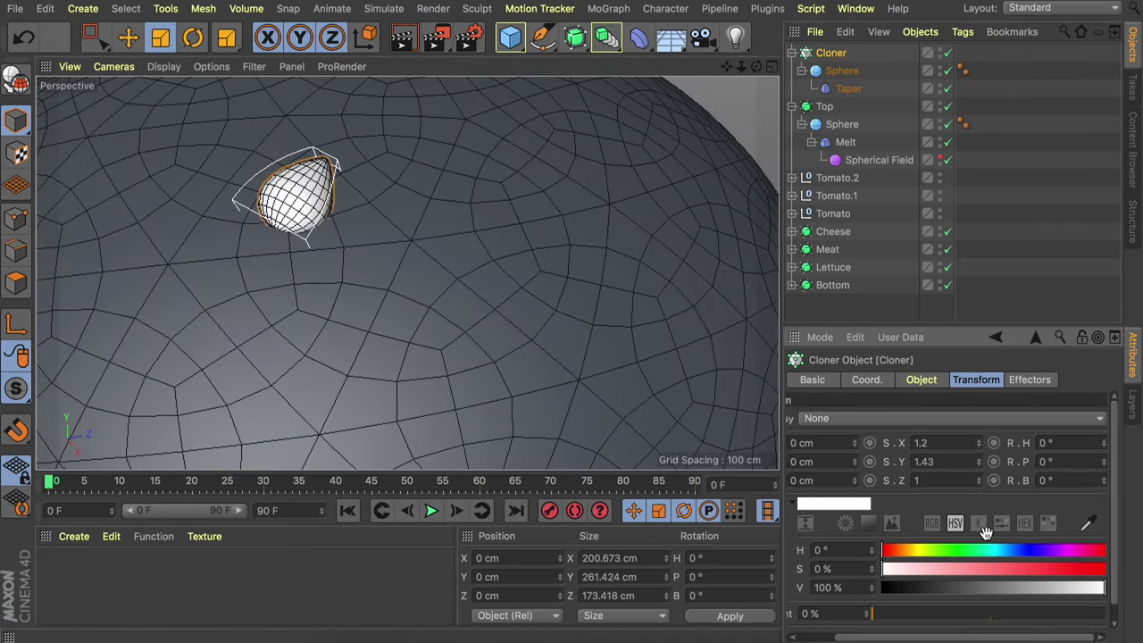
- Flatten the seed clones by setting the Cloner's transform scale to 0.8 in X, 1.03 in Y and -0.16 in Z
{"action": "scroll", "coordinate": [638, 234], "scroll_direction": "down", "scroll_amount": 5}
{"action": "scroll", "coordinate": [638, 234], "scroll_direction": "up", "scroll_amount": 5}
{"action": "left_click_drag", "start_coordinate": [538, 265], "coordinate": [669, 307], "text": "alt"}
{"action": "scroll", "coordinate": [528, 237], "scroll_direction": "down", "scroll_amount": 5}
{"action": "middle_click_drag", "start_coordinate": [490, 278], "coordinate": [570, 318], "text": "alt"}
{"action": "left_click_drag", "start_coordinate": [979, 442], "coordinate": [977, 477]}
{"action": "left_click_drag", "start_coordinate": [976, 476], "coordinate": [976, 498]}
{"action": "scroll", "coordinate": [556, 247], "scroll_direction": "up", "scroll_amount": 4}
{"action": "left_click_drag", "start_coordinate": [575, 207], "coordinate": [439, 202], "text": "alt"}
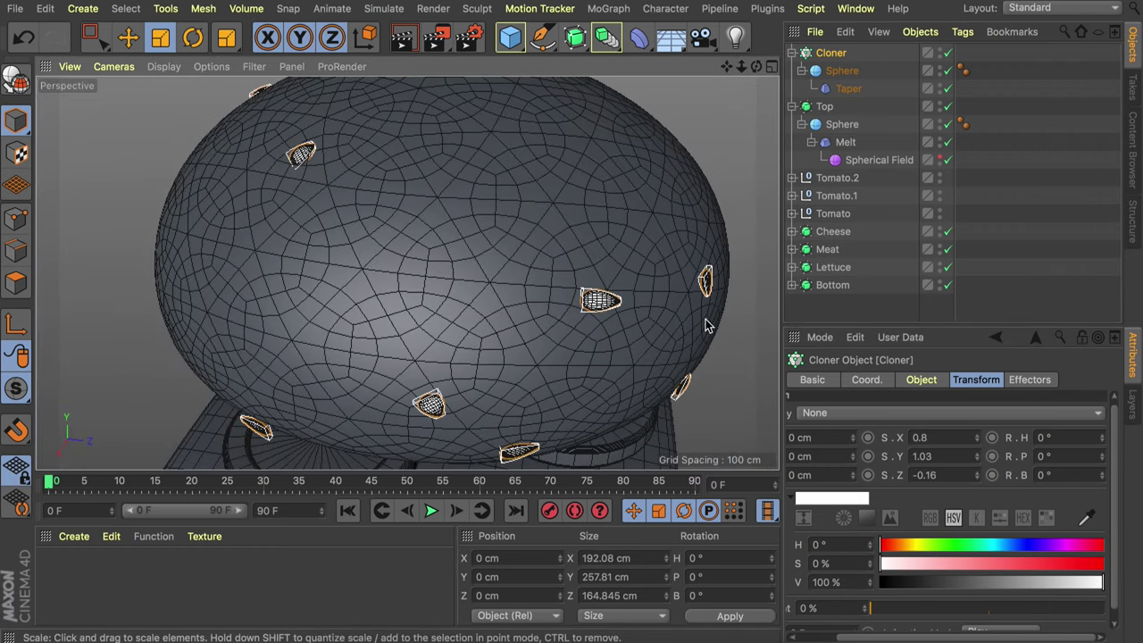
- Set the Cloner's instance mode to Render Instance
{"action": "left_click", "coordinate": [920, 381]}
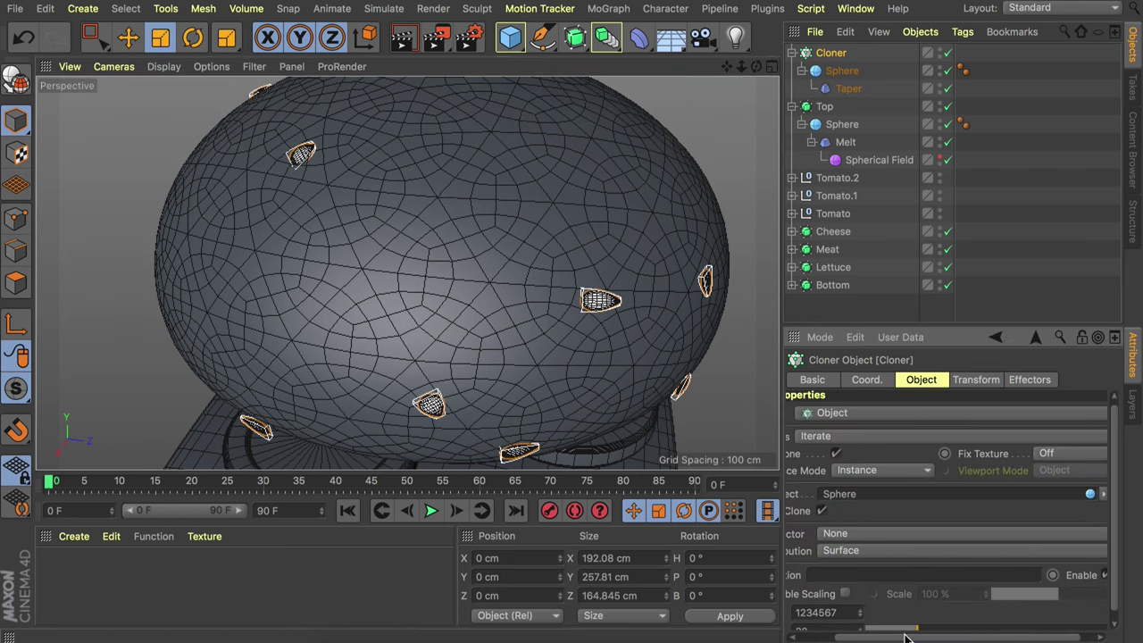
{"action": "left_click_drag", "start_coordinate": [904, 636], "coordinate": [866, 637]}
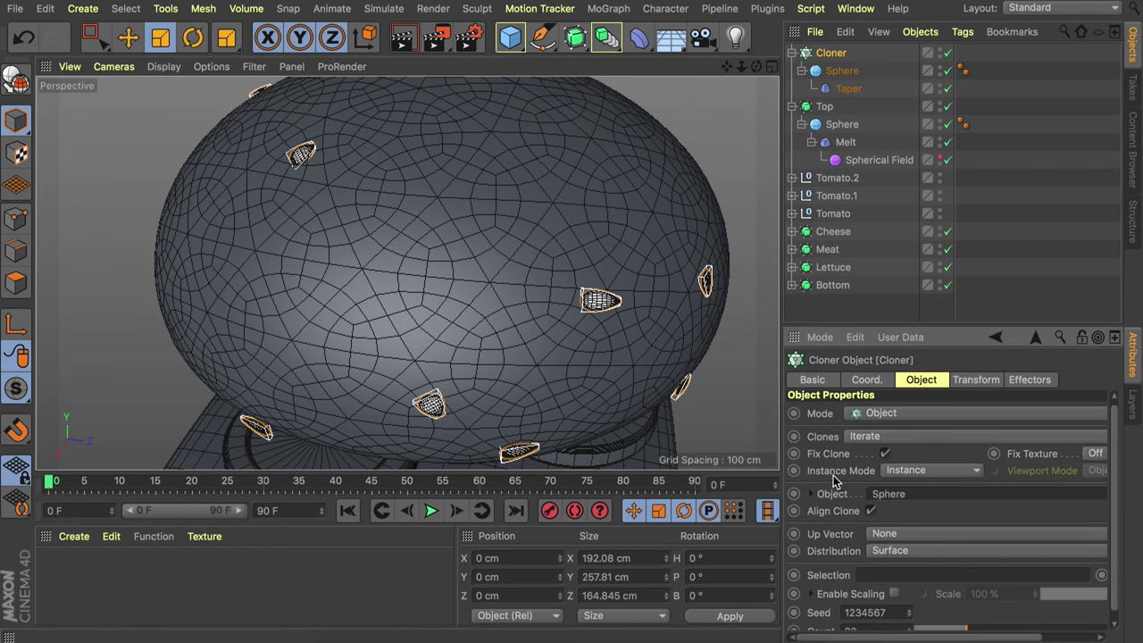
{"action": "left_click", "coordinate": [887, 476]}
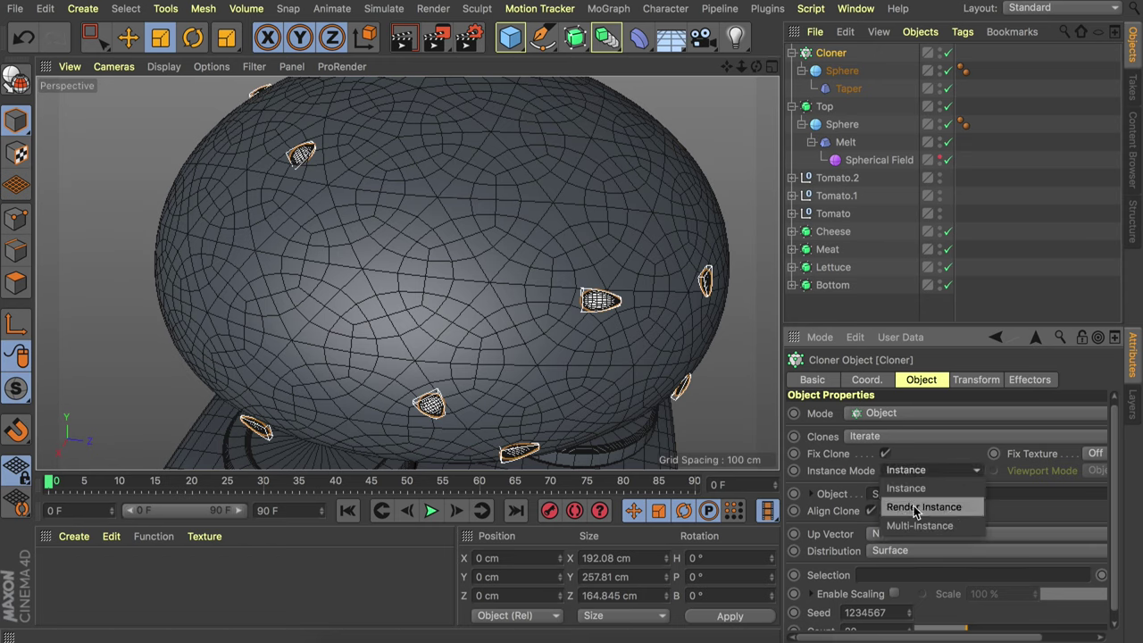
{"action": "left_click", "coordinate": [913, 506]}
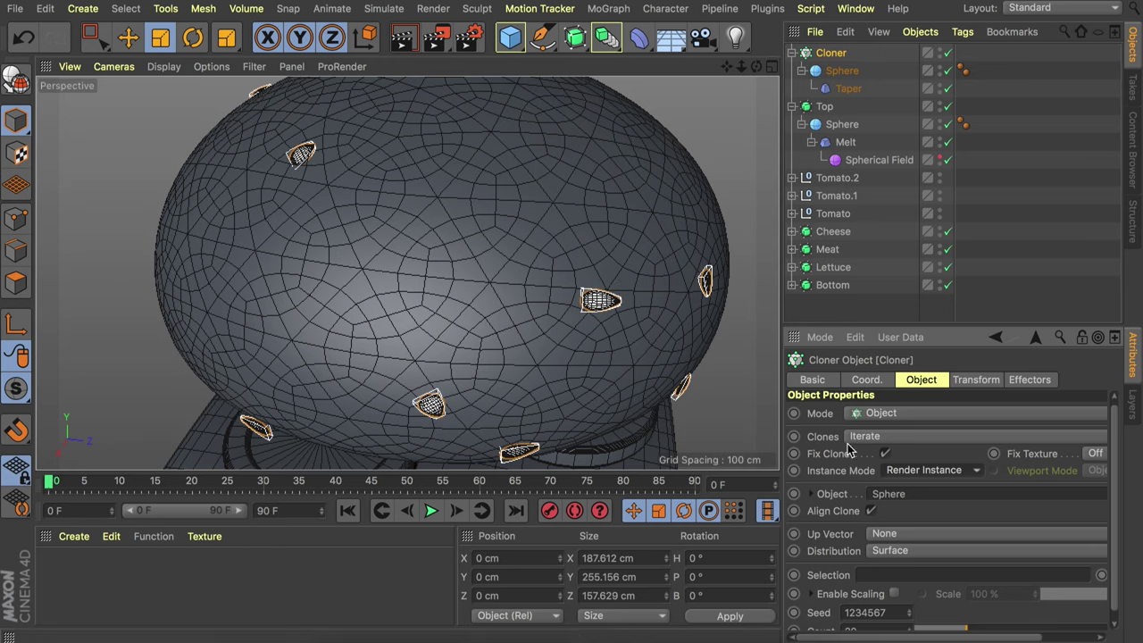
- Set the Cloner's count to 140 and check the seed coverage from the side of the bun
{"action": "scroll", "coordinate": [835, 542], "scroll_direction": "down", "scroll_amount": 1}
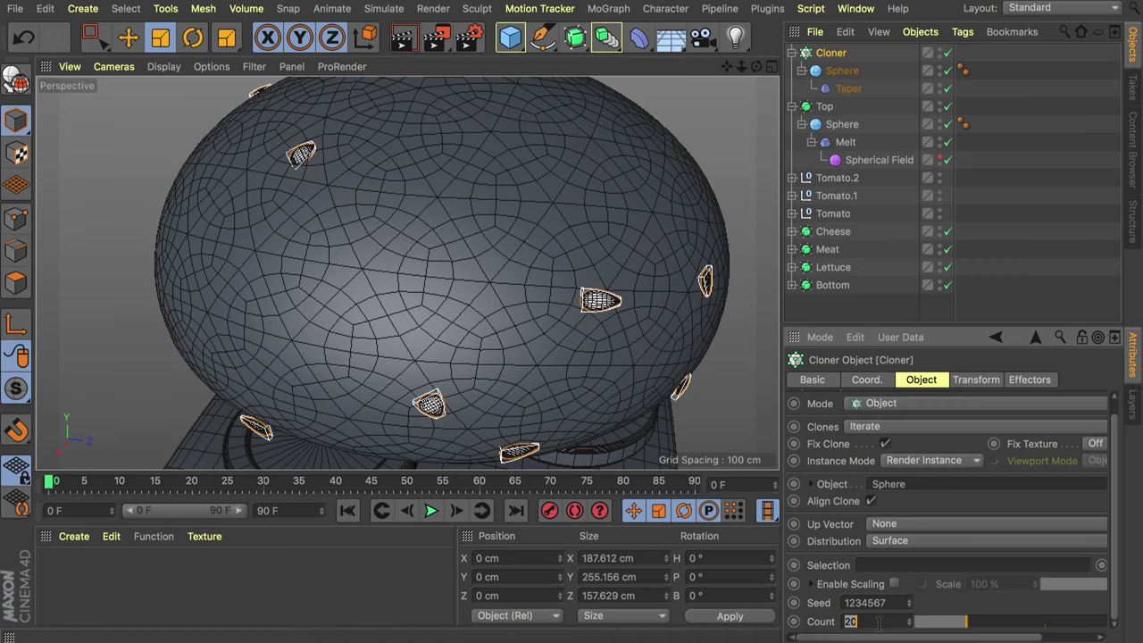
{"action": "key", "text": "Return"}
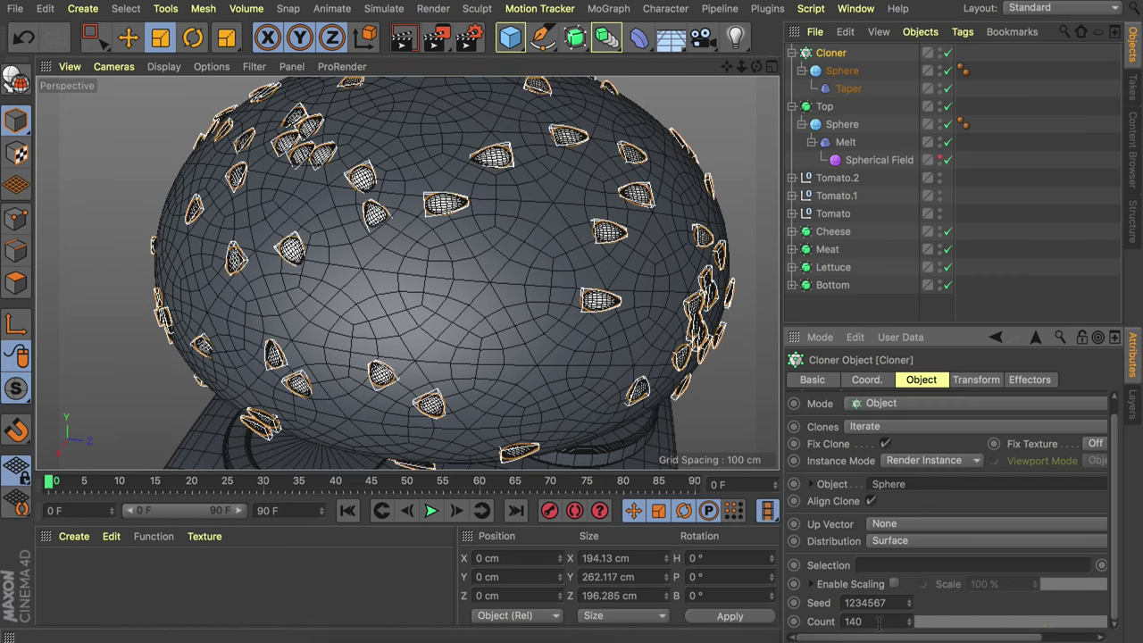
{"action": "scroll", "coordinate": [543, 237], "scroll_direction": "down", "scroll_amount": 5}
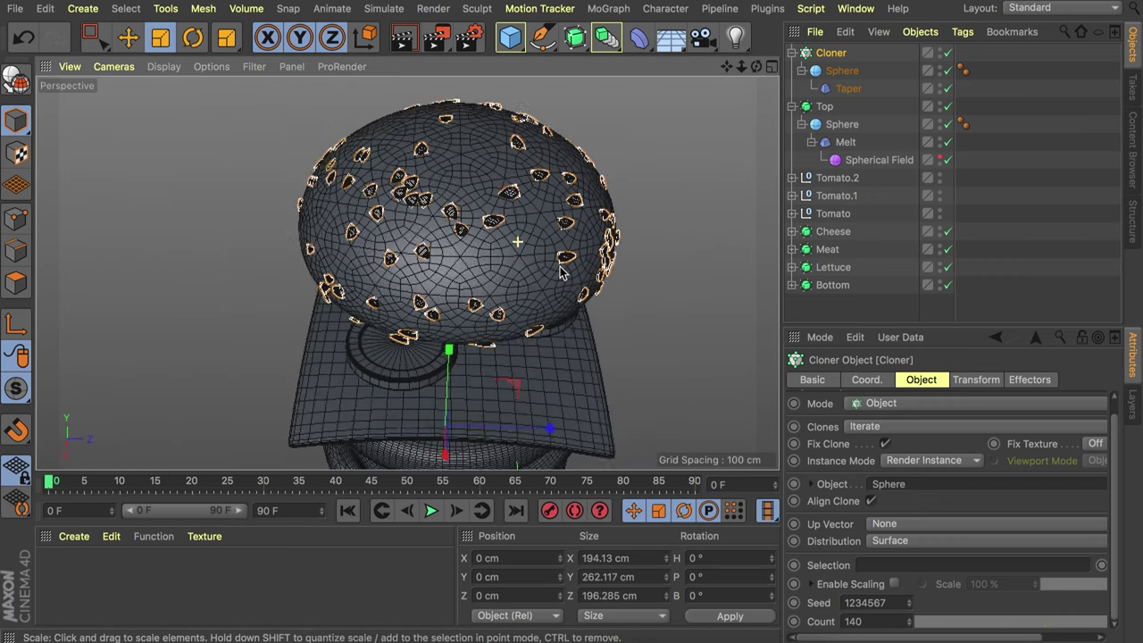
{"action": "left_click_drag", "start_coordinate": [561, 267], "coordinate": [539, 253], "text": "alt"}
{"action": "left_click_drag", "start_coordinate": [467, 288], "coordinate": [463, 133], "text": "alt"}
{"action": "left_click_drag", "start_coordinate": [475, 340], "coordinate": [418, 291], "text": "alt"}
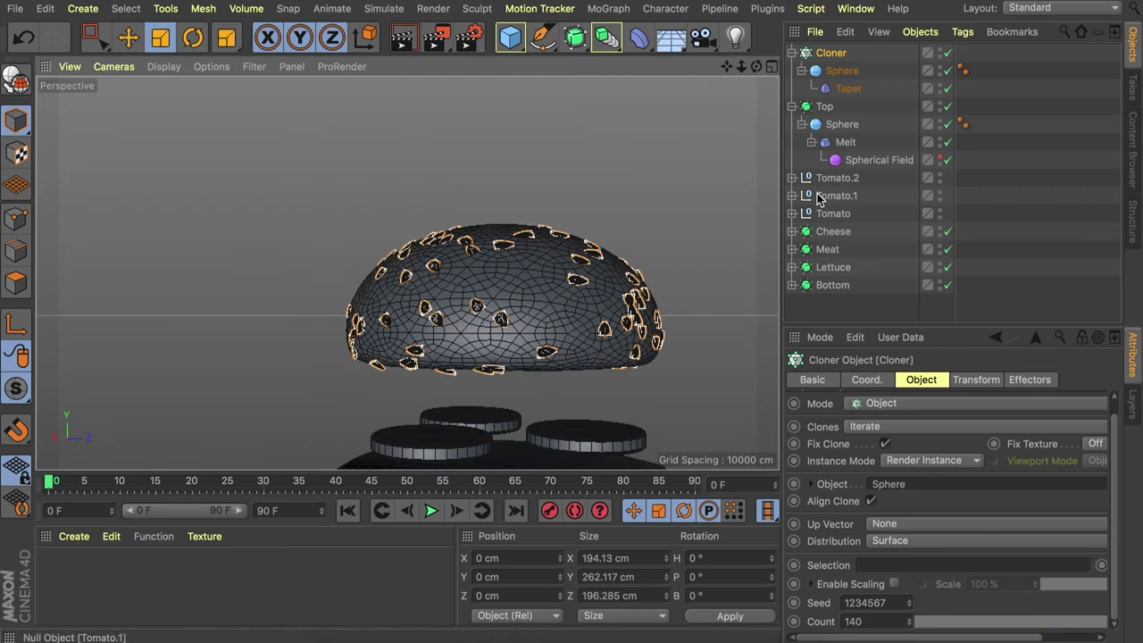
- Add a Plain effector to the Cloner, disable its Position parameter and enable Visibility
{"action": "left_click", "coordinate": [608, 8]}
{"action": "mouse_move", "coordinate": [623, 35]}
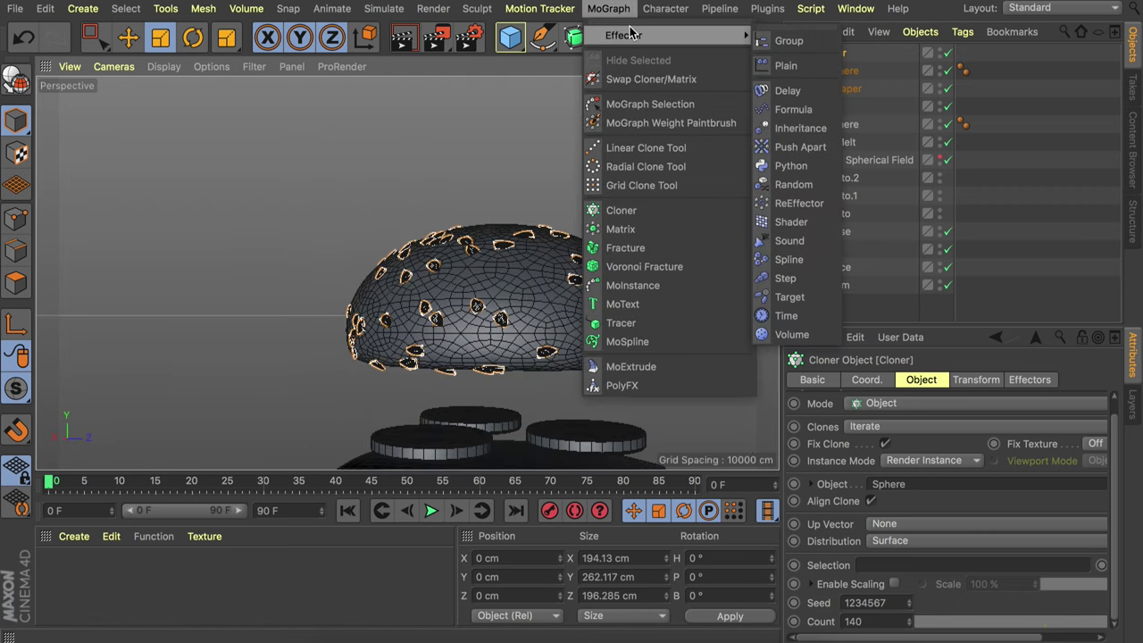
{"action": "left_click", "coordinate": [785, 65]}
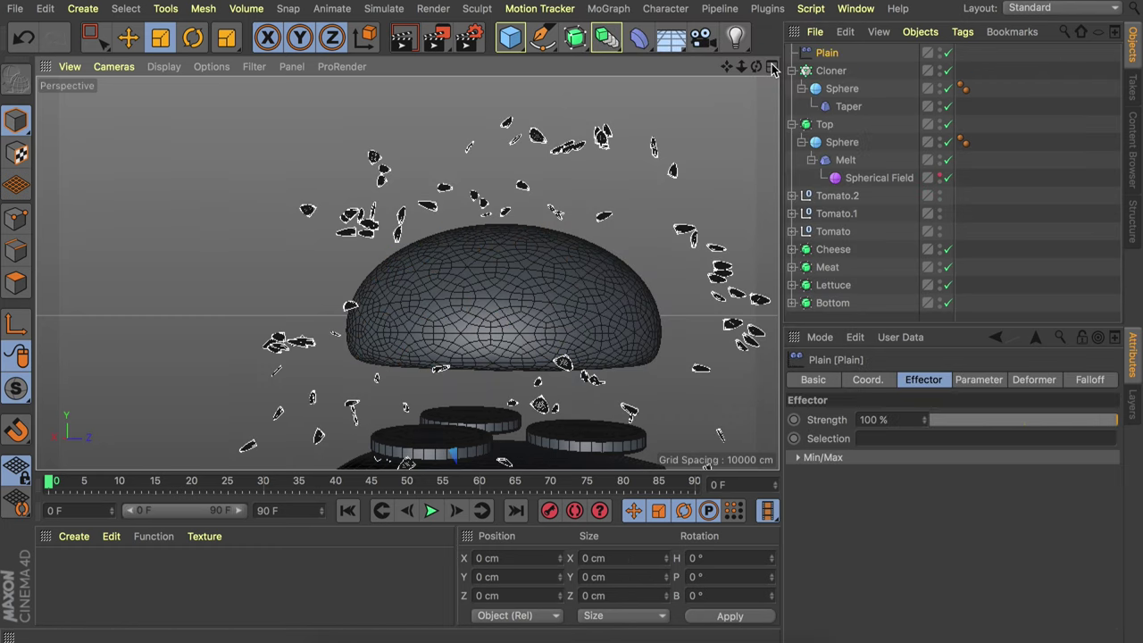
{"action": "left_click", "coordinate": [976, 380]}
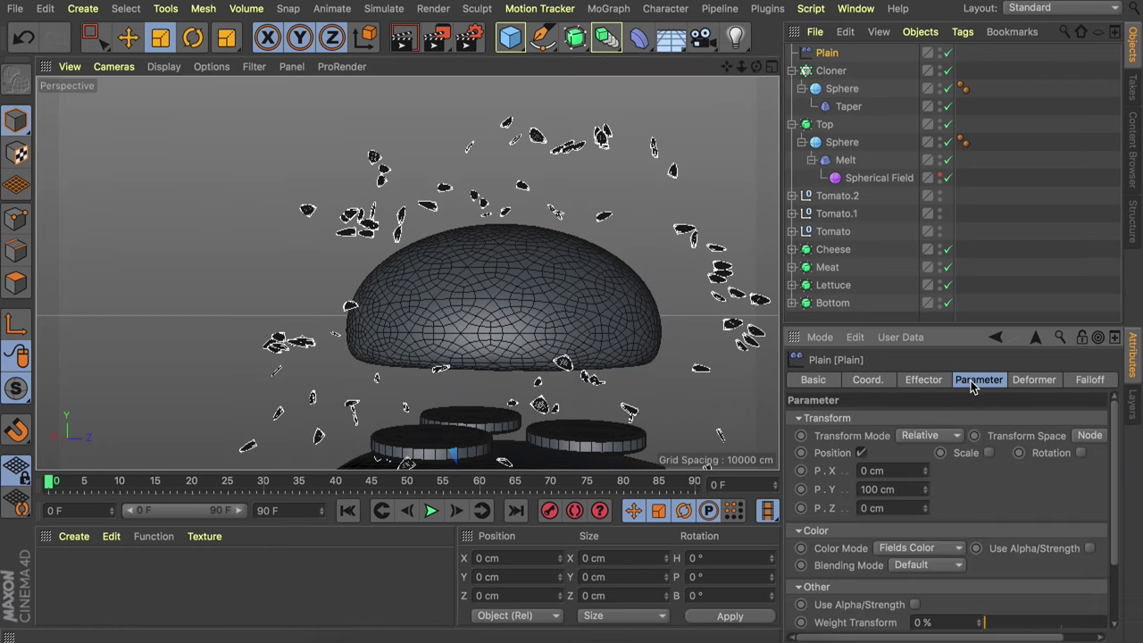
{"action": "left_click", "coordinate": [861, 453]}
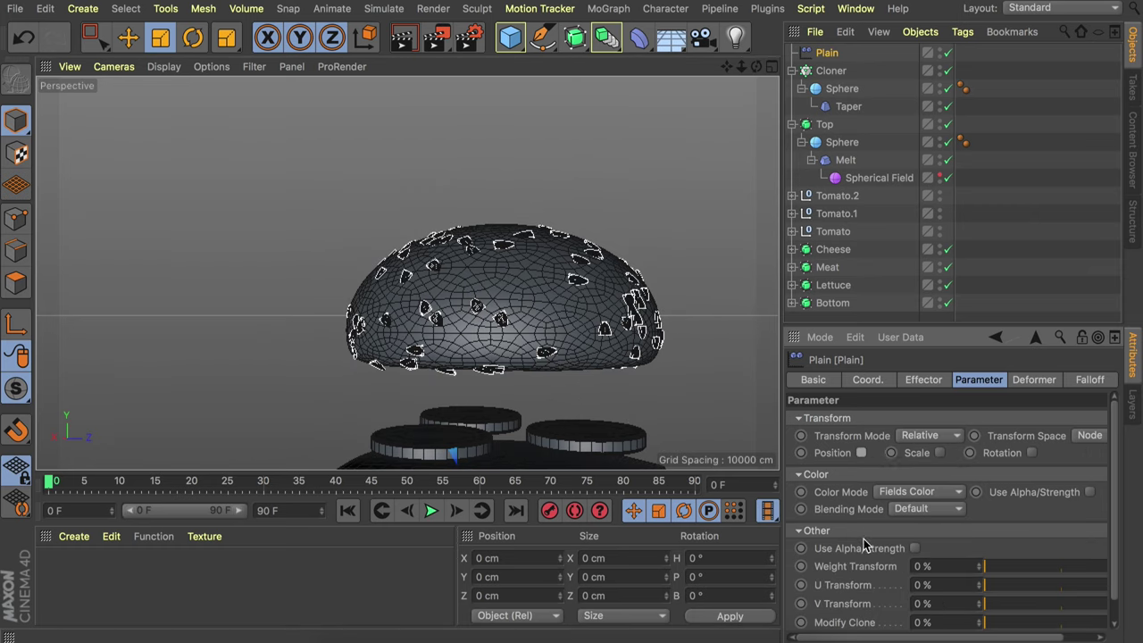
{"action": "scroll", "coordinate": [863, 542], "scroll_direction": "down", "scroll_amount": 1}
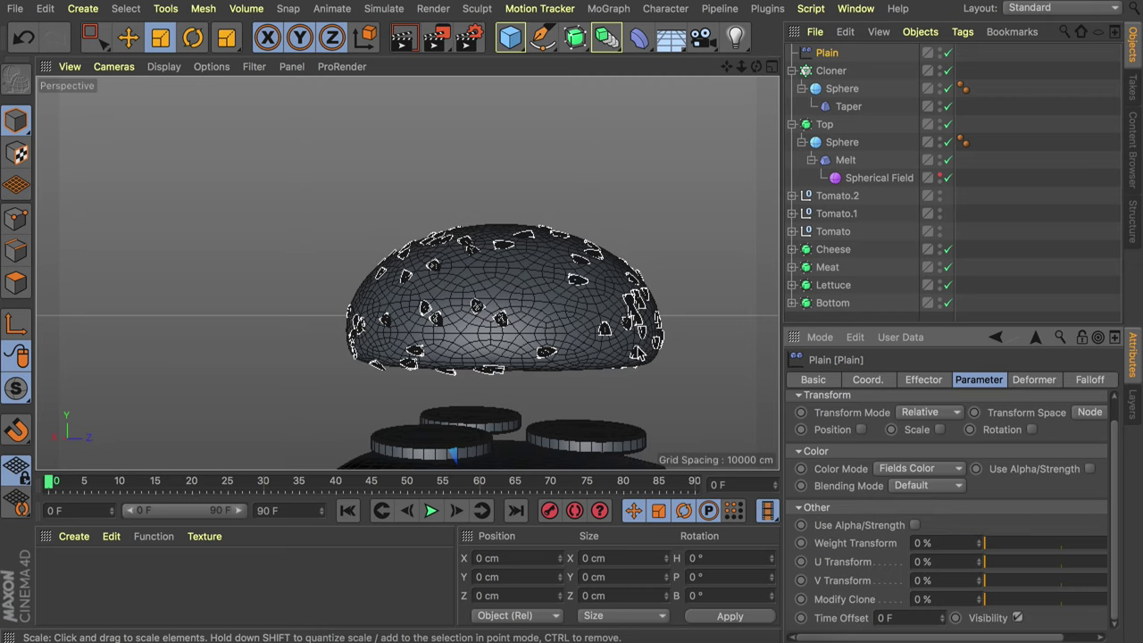
- Add a Linear Field to the Plain effector's falloff
{"action": "left_click", "coordinate": [1091, 379]}
{"action": "left_click", "coordinate": [846, 549]}
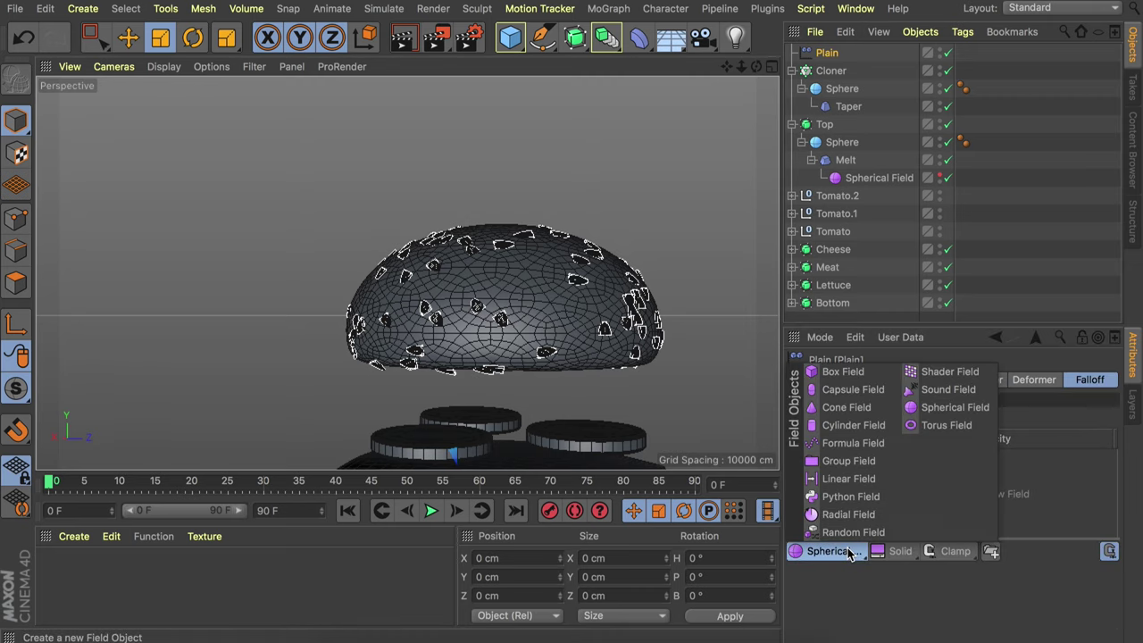
{"action": "left_click", "coordinate": [846, 478]}
{"action": "right_click_drag", "start_coordinate": [569, 336], "coordinate": [449, 355], "text": "alt"}
{"action": "middle_click_drag", "start_coordinate": [449, 355], "coordinate": [476, 329], "text": "alt"}
{"action": "left_click_drag", "start_coordinate": [476, 329], "coordinate": [436, 350], "text": "alt"}
{"action": "middle_click_drag", "start_coordinate": [436, 412], "coordinate": [413, 337], "text": "alt"}
{"action": "left_click_drag", "start_coordinate": [413, 337], "coordinate": [323, 343], "text": "alt"}
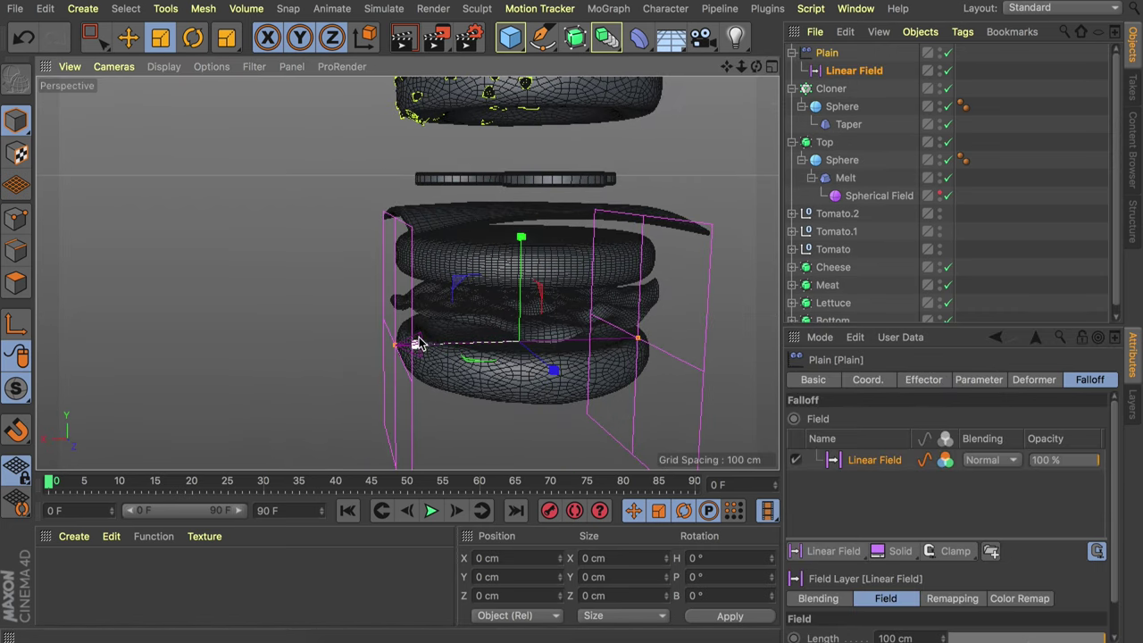
- Rotate the Linear Field to run vertically, raise it around the Top bun and clear the selection
{"action": "key", "text": "r"}
{"action": "left_click_drag", "start_coordinate": [478, 306], "coordinate": [514, 58]}
{"action": "key", "text": "e"}
{"action": "middle_click_drag", "start_coordinate": [520, 298], "coordinate": [527, 441], "text": "alt"}
{"action": "left_click_drag", "start_coordinate": [528, 441], "coordinate": [492, 240], "text": "alt"}
{"action": "left_click_drag", "start_coordinate": [491, 179], "coordinate": [491, 179]}
{"action": "left_click_drag", "start_coordinate": [518, 273], "coordinate": [547, 229], "text": "alt"}
{"action": "left_click_drag", "start_coordinate": [464, 283], "coordinate": [464, 252]}
{"action": "left_click_drag", "start_coordinate": [466, 273], "coordinate": [529, 290]}
{"action": "left_click", "coordinate": [961, 198]}
{"action": "middle_click_drag", "start_coordinate": [529, 290], "coordinate": [504, 243], "text": "alt"}
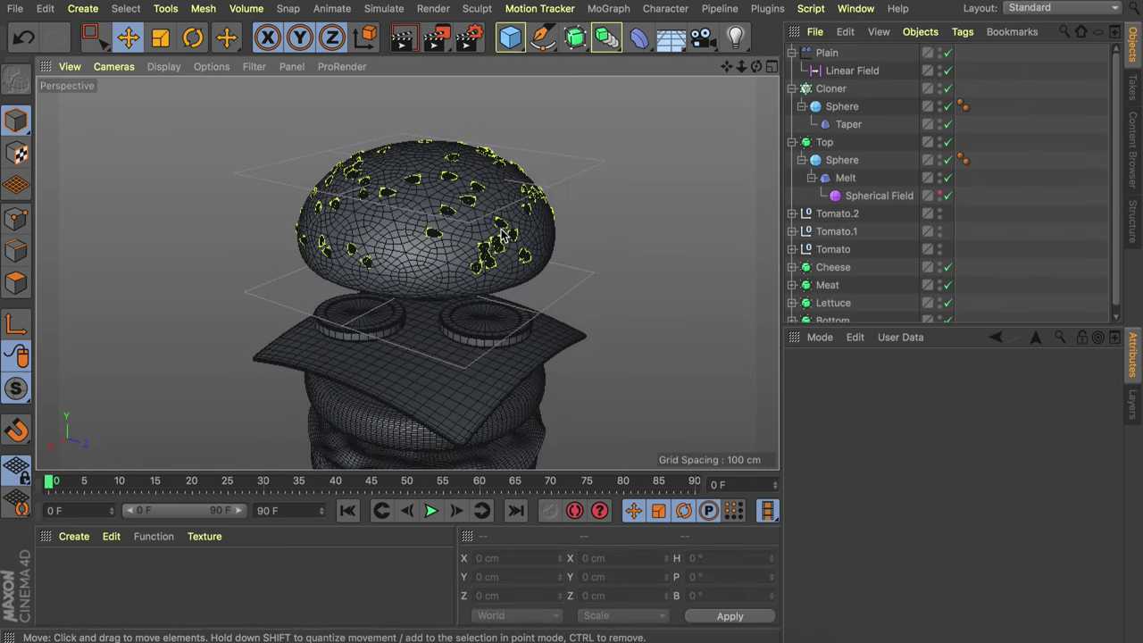
- Hide the Plain effector in the viewport, collapse both MoGraph hierarchies and rename the Cloner as Seeds
{"action": "double_click", "coordinate": [940, 49]}
{"action": "left_click", "coordinate": [791, 52]}
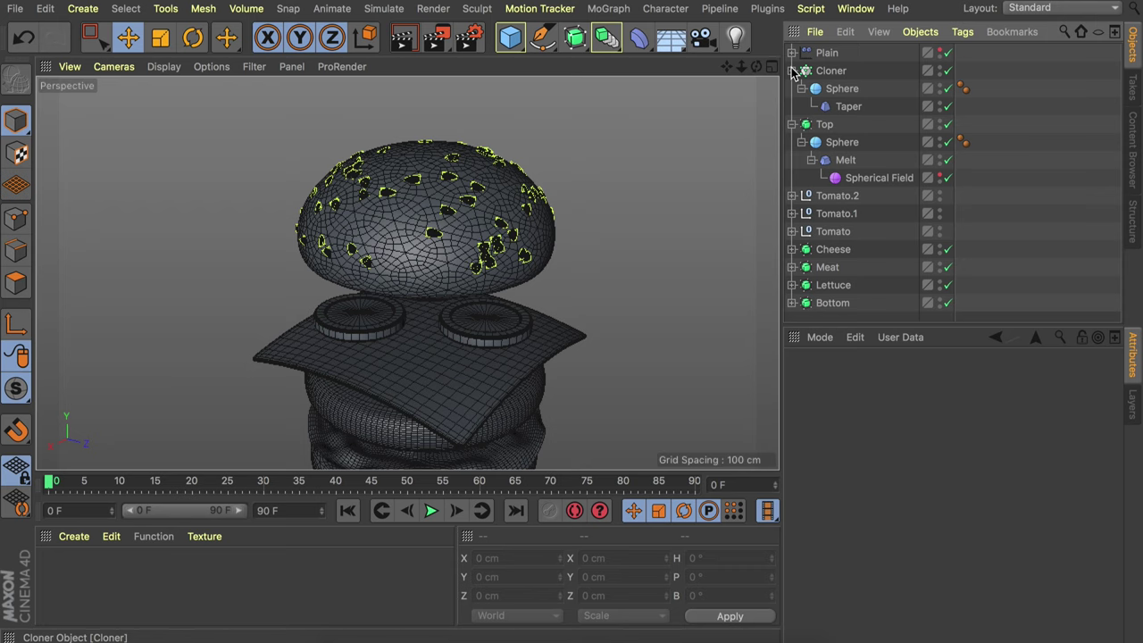
{"action": "left_click", "coordinate": [791, 71]}
{"action": "double_click", "coordinate": [841, 67]}
{"action": "type", "text": "Seeds"}
{"action": "key", "text": "Return"}
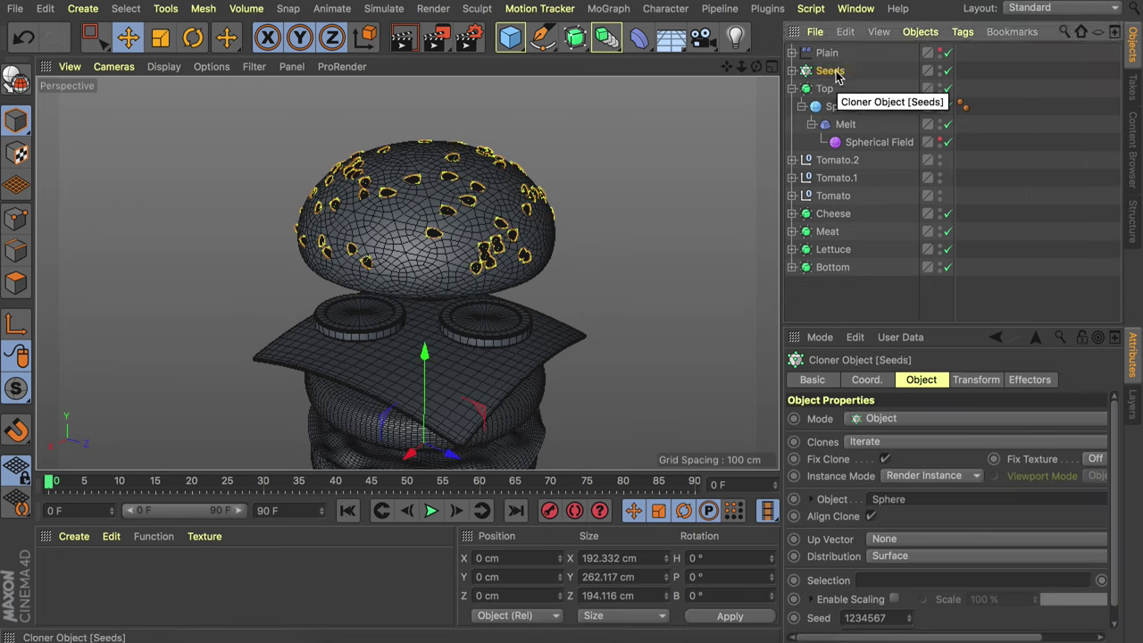
- Add a new Sphere and raise it above the Top bun to a Y position of about 326 cm
{"action": "left_click", "coordinate": [510, 48]}
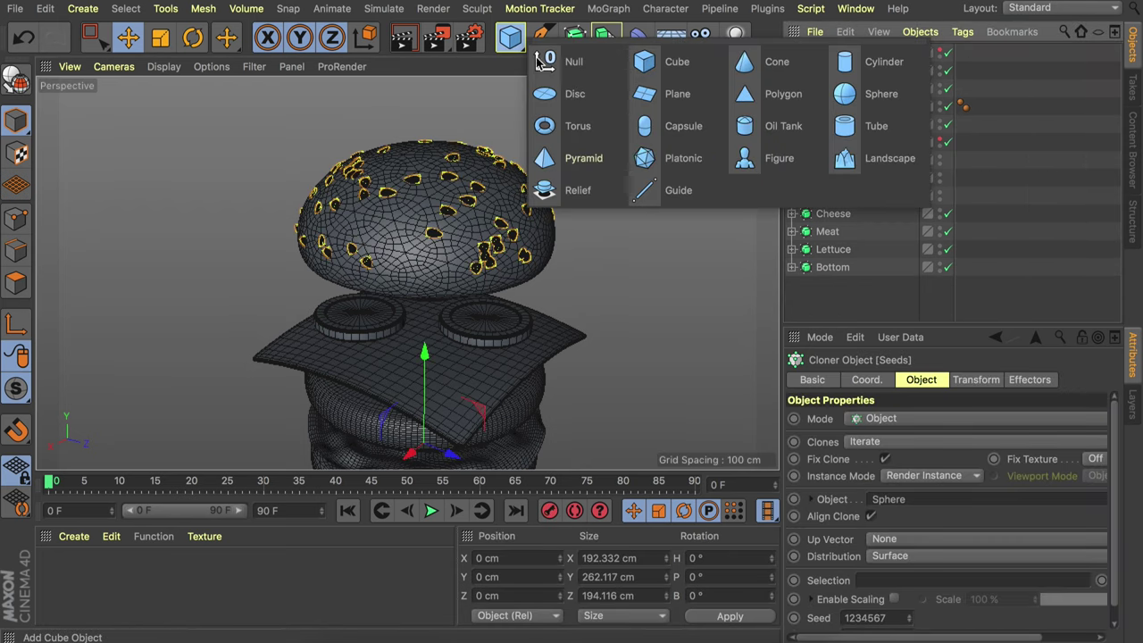
{"action": "left_click", "coordinate": [857, 93]}
{"action": "left_click_drag", "start_coordinate": [442, 382], "coordinate": [426, 299]}
{"action": "left_click_drag", "start_coordinate": [427, 80], "coordinate": [427, 77]}
{"action": "middle_click_drag", "start_coordinate": [438, 225], "coordinate": [438, 334], "text": "alt"}
{"action": "left_click_drag", "start_coordinate": [426, 195], "coordinate": [426, 107]}
{"action": "scroll", "coordinate": [451, 134], "scroll_direction": "down", "scroll_amount": 3}
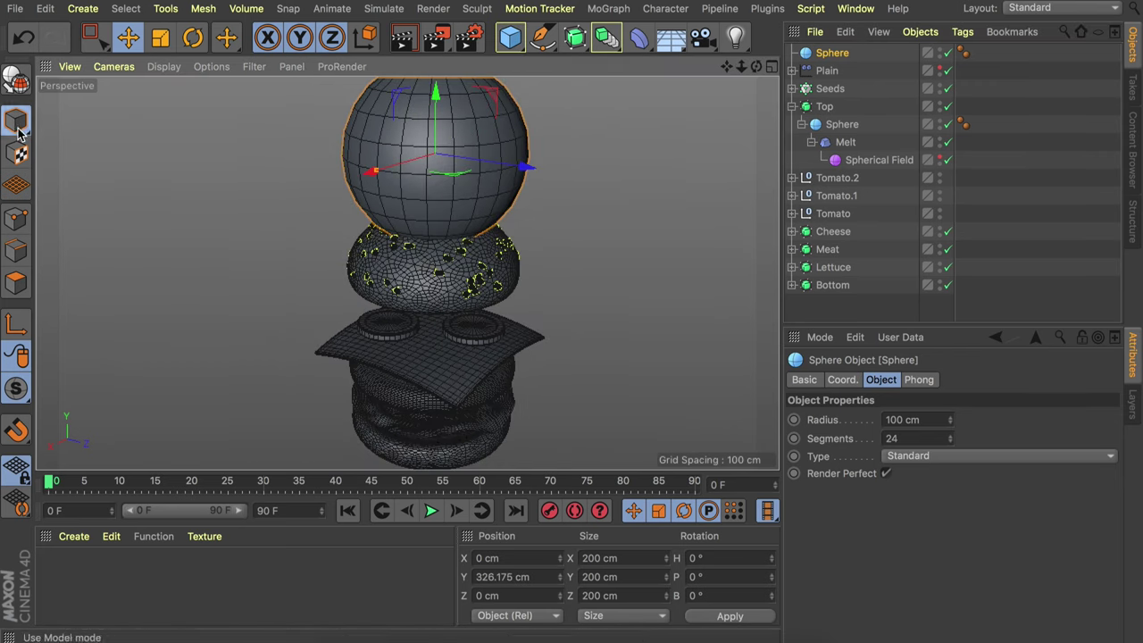
- Shrink the new Sphere to a radius of about 3.1 cm
{"action": "left_click_drag", "start_coordinate": [375, 175], "coordinate": [427, 154]}
{"action": "scroll", "coordinate": [426, 154], "scroll_direction": "up", "scroll_amount": 3}
{"action": "scroll", "coordinate": [467, 112], "scroll_direction": "up", "scroll_amount": 3}
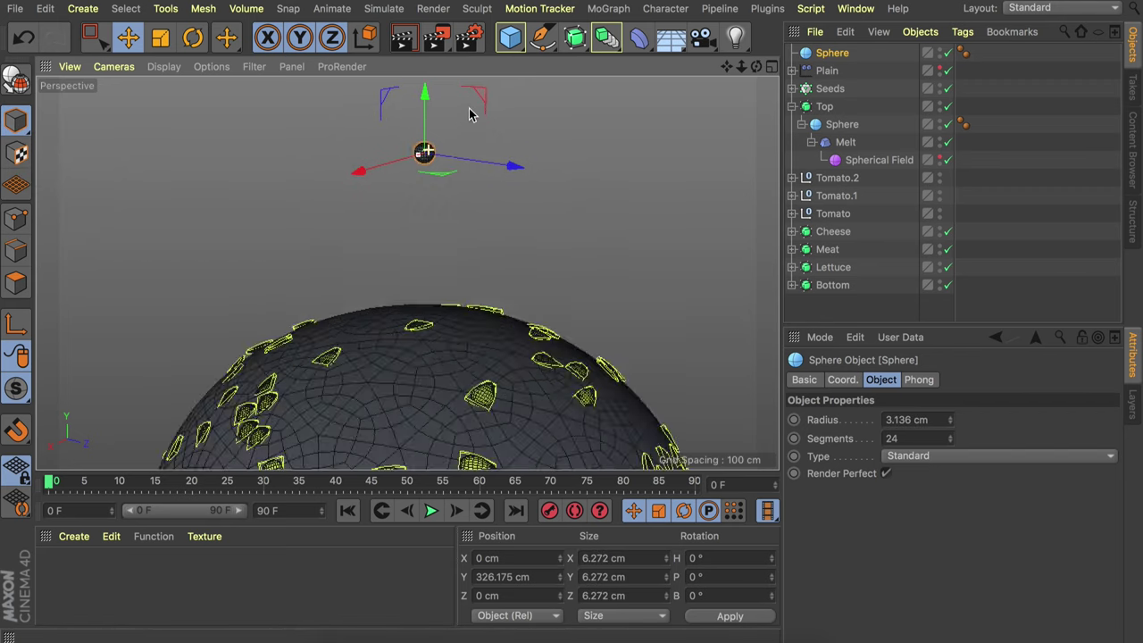
- Add a Displacer deformer and make it a child of the small Sphere
{"action": "left_click", "coordinate": [639, 36]}
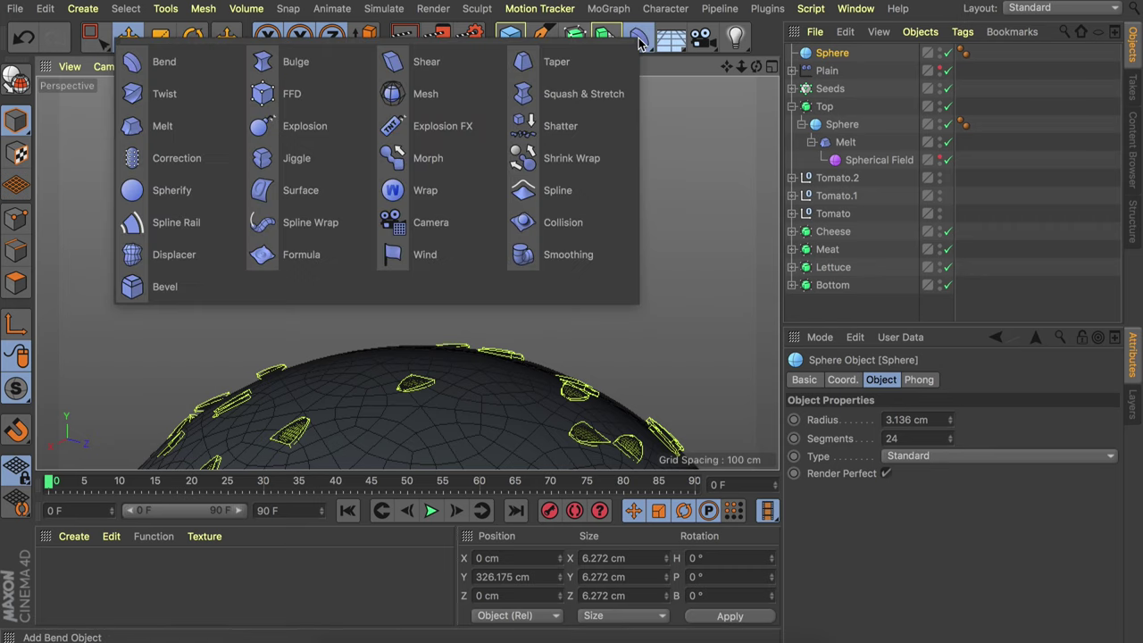
{"action": "left_click", "coordinate": [174, 255]}
{"action": "left_click_drag", "start_coordinate": [836, 55], "coordinate": [837, 77]}
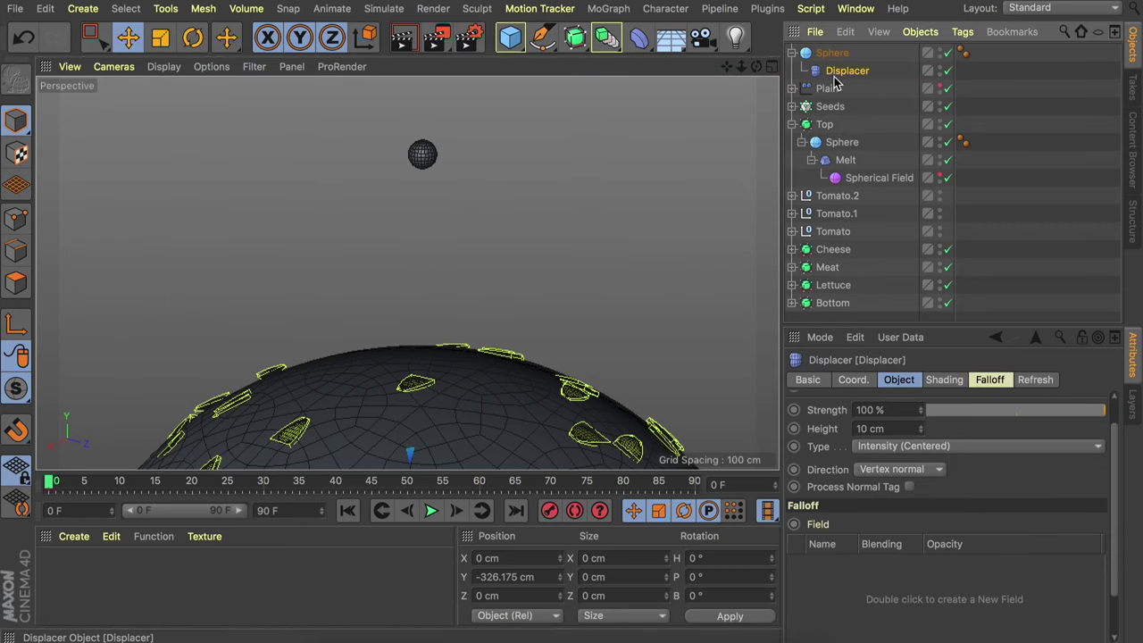
- Load a Noise shader into the small Sphere's Displacer and set its displacement height to 4 cm
{"action": "left_click", "coordinate": [943, 380]}
{"action": "left_click", "coordinate": [855, 436]}
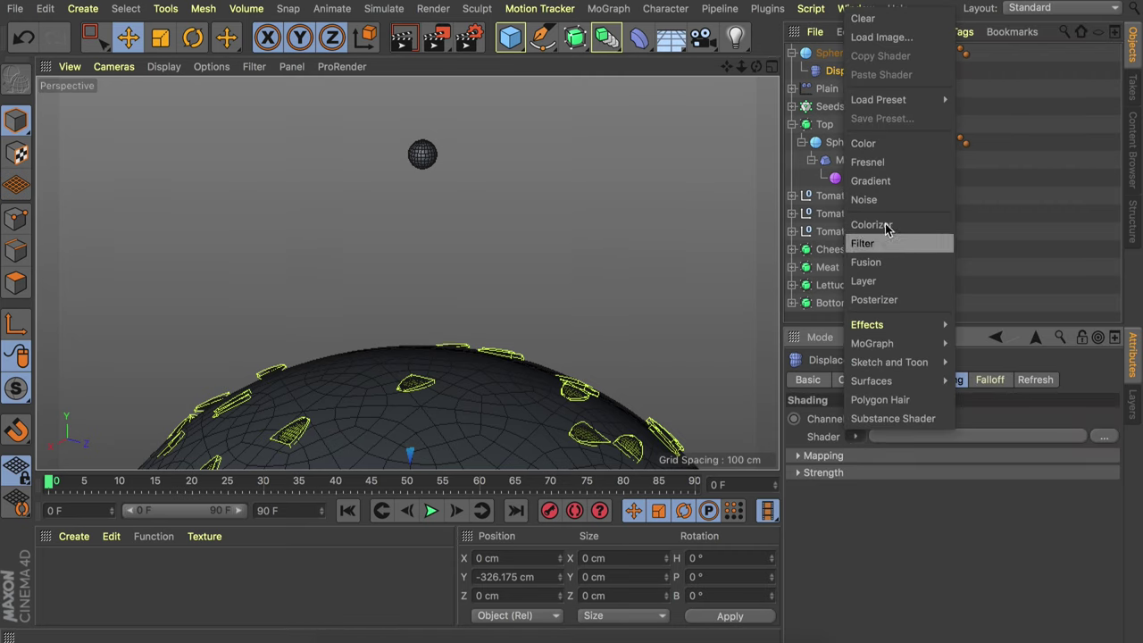
{"action": "left_click", "coordinate": [864, 199]}
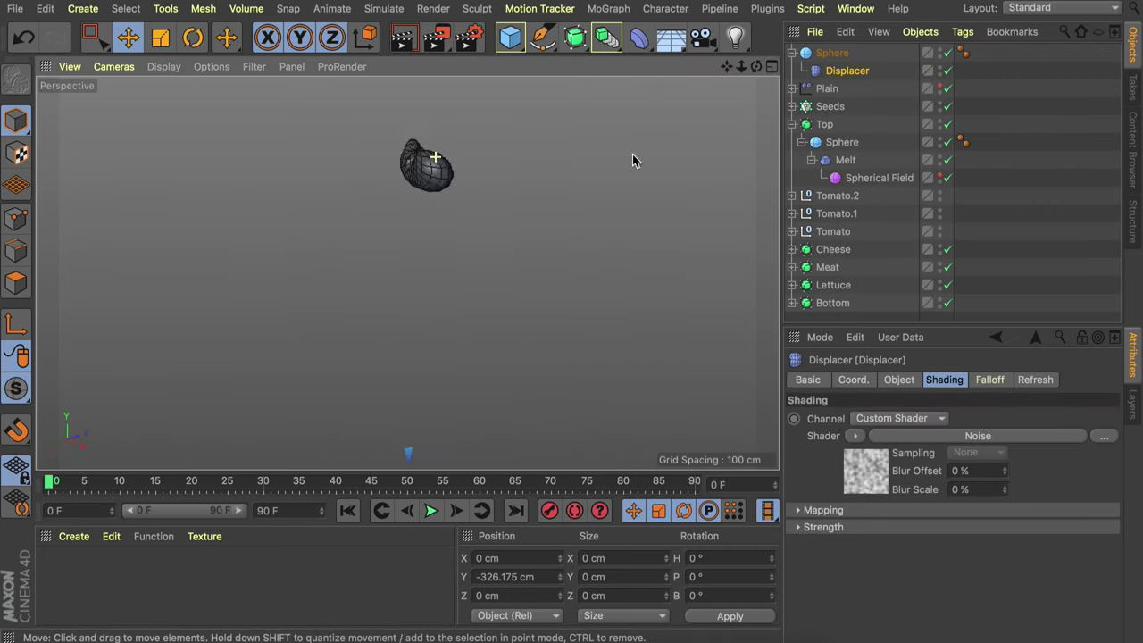
{"action": "left_click", "coordinate": [872, 464]}
{"action": "left_click", "coordinate": [1035, 337]}
{"action": "left_click", "coordinate": [899, 380]}
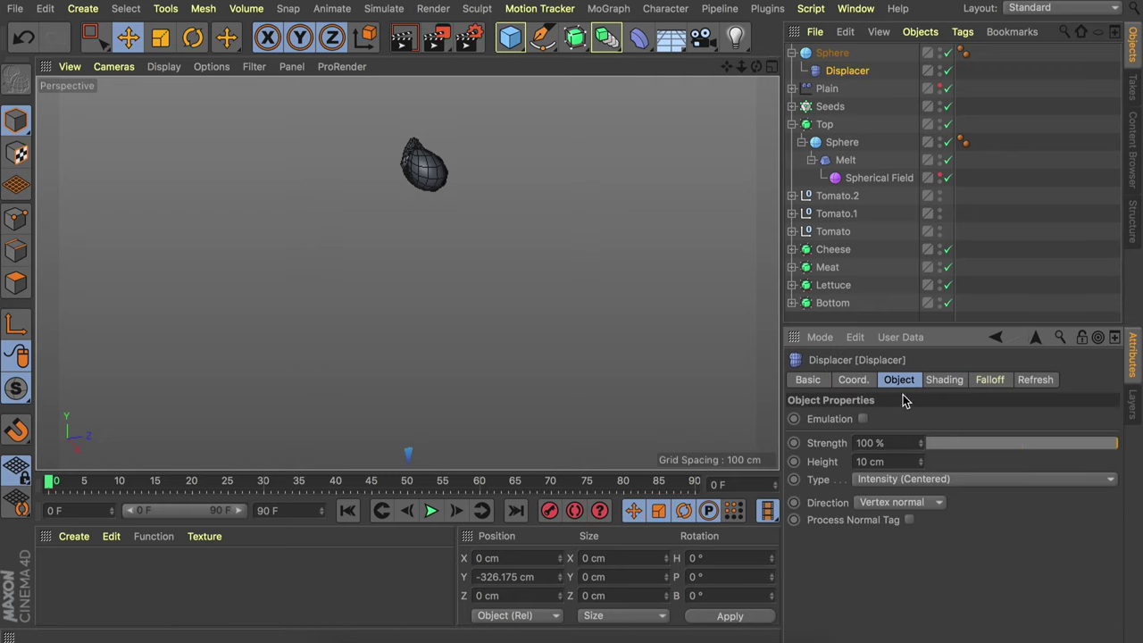
{"action": "left_click_drag", "start_coordinate": [920, 464], "coordinate": [920, 482]}
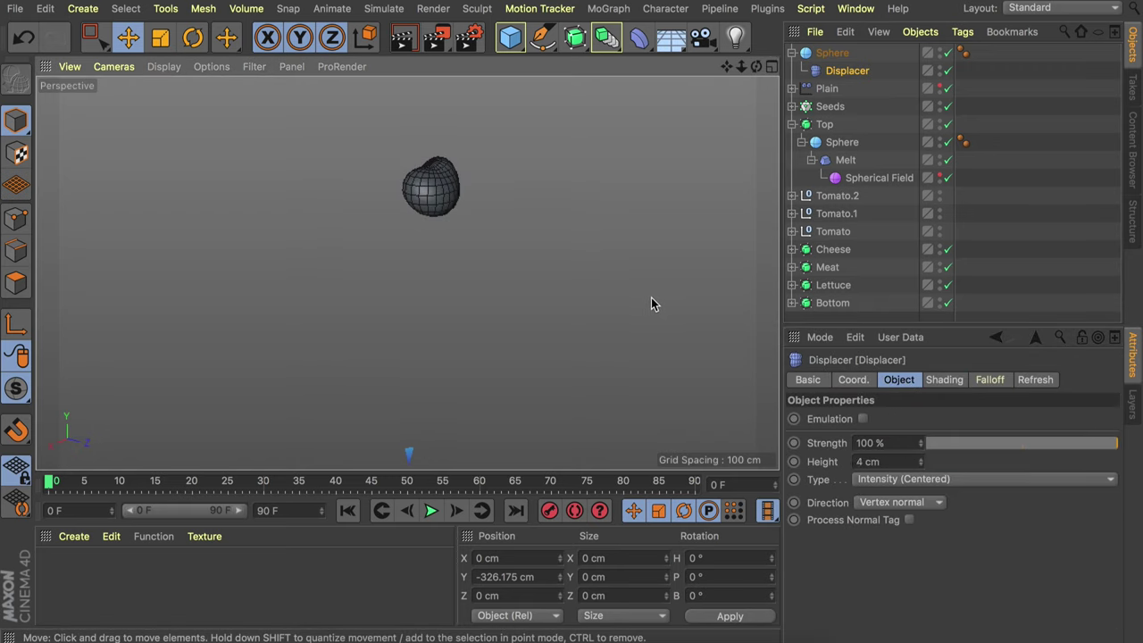
- Merge the small Sphere and its Displacer into one polygon object with Connect Objects + Delete
{"action": "left_click", "coordinate": [838, 57], "text": "shift"}
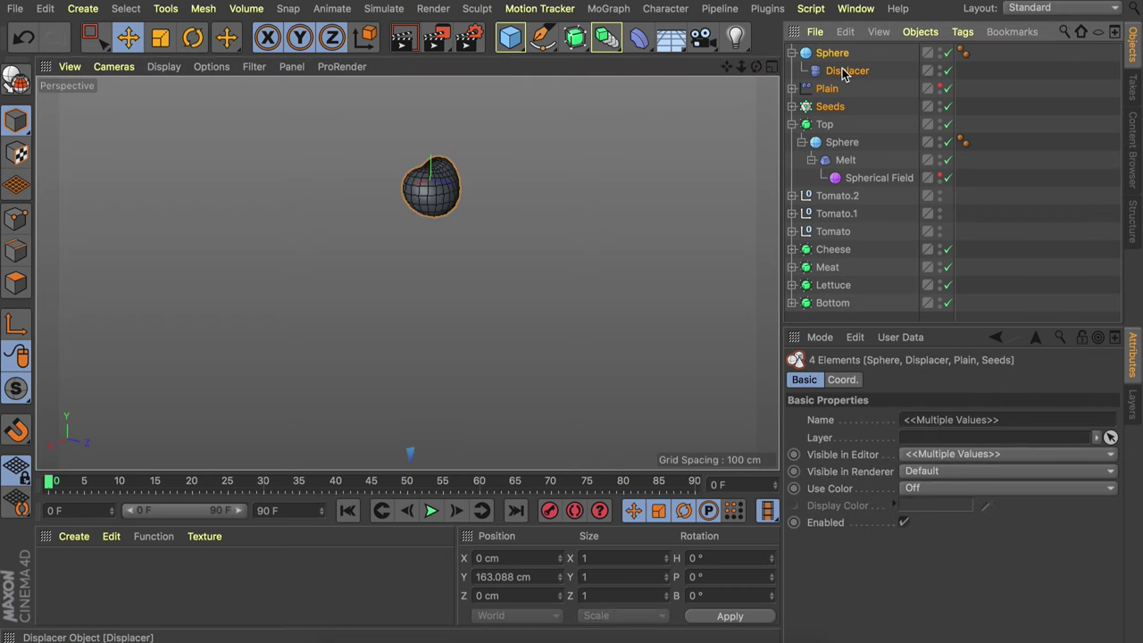
{"action": "left_click", "coordinate": [838, 53]}
{"action": "left_click", "coordinate": [841, 72], "text": "shift"}
{"action": "right_click", "coordinate": [839, 70]}
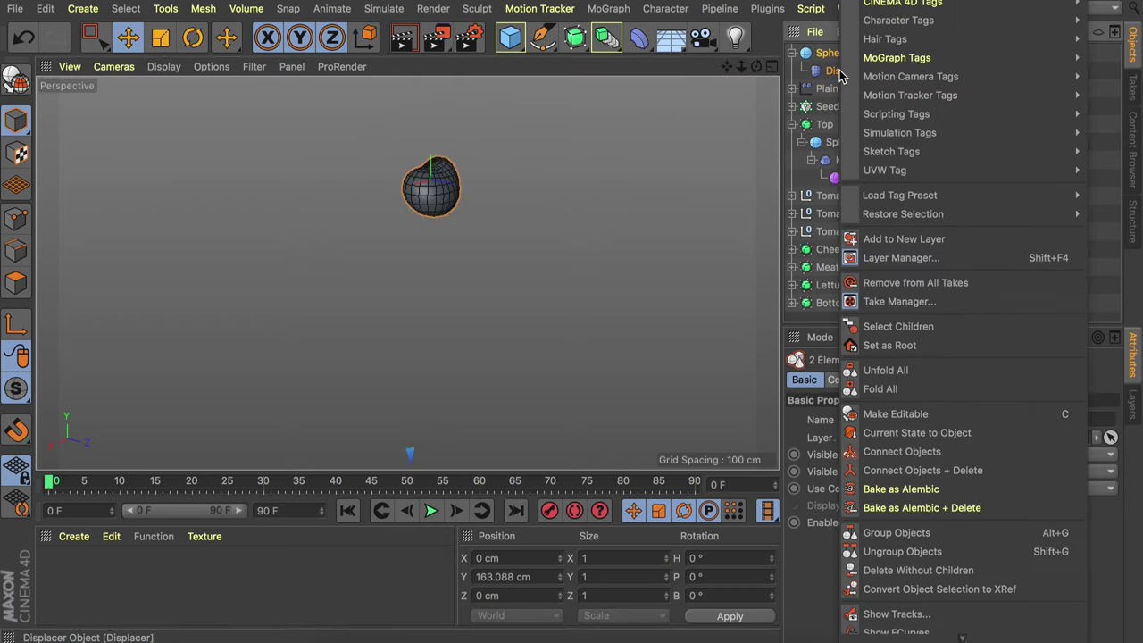
{"action": "left_click", "coordinate": [945, 470]}
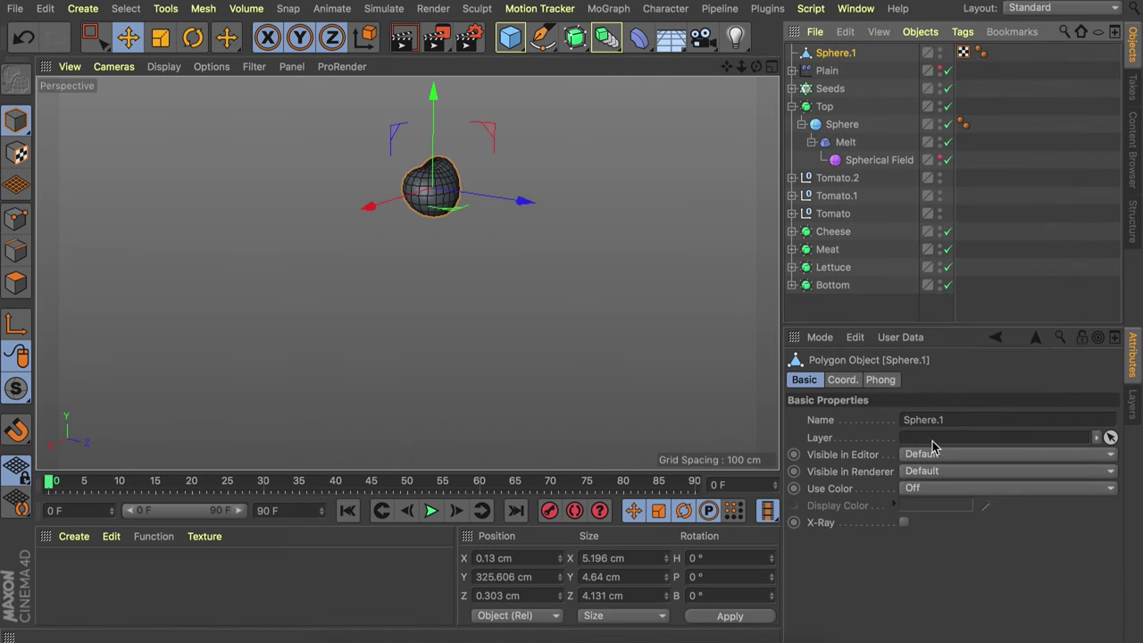
- Rename the merged polygon object as crumb
{"action": "double_click", "coordinate": [849, 51]}
{"action": "type", "text": "crumb"}
{"action": "key", "text": "Return"}
- Add a MoGraph Cloner and make the crumb object its child
{"action": "left_click", "coordinate": [607, 8]}
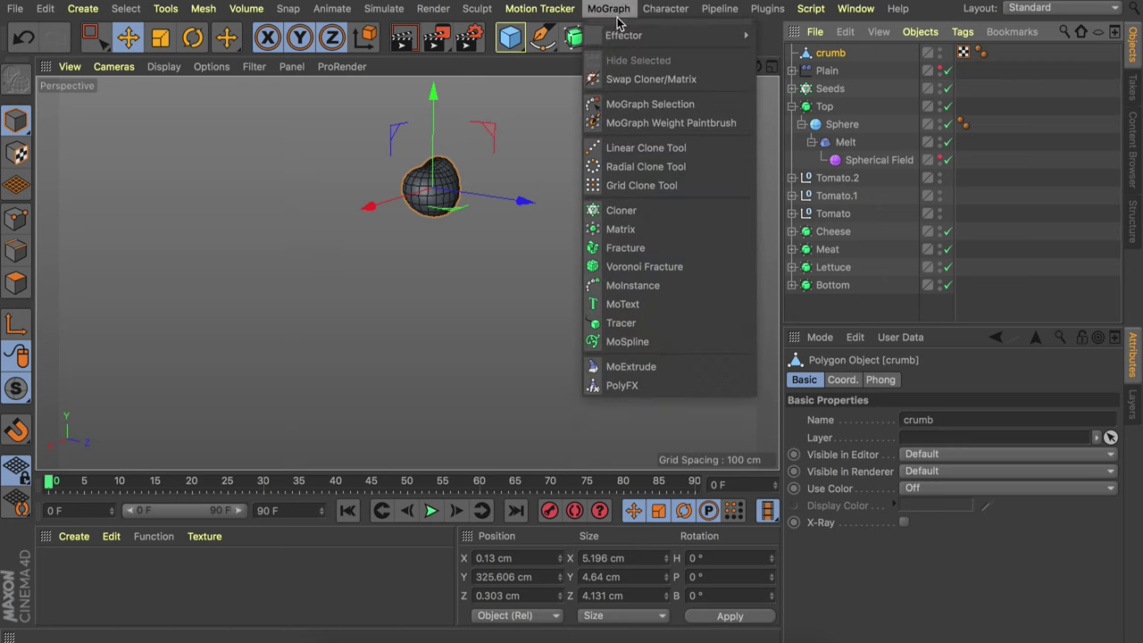
{"action": "left_click", "coordinate": [620, 210]}
{"action": "left_click_drag", "start_coordinate": [830, 71], "coordinate": [830, 57]}
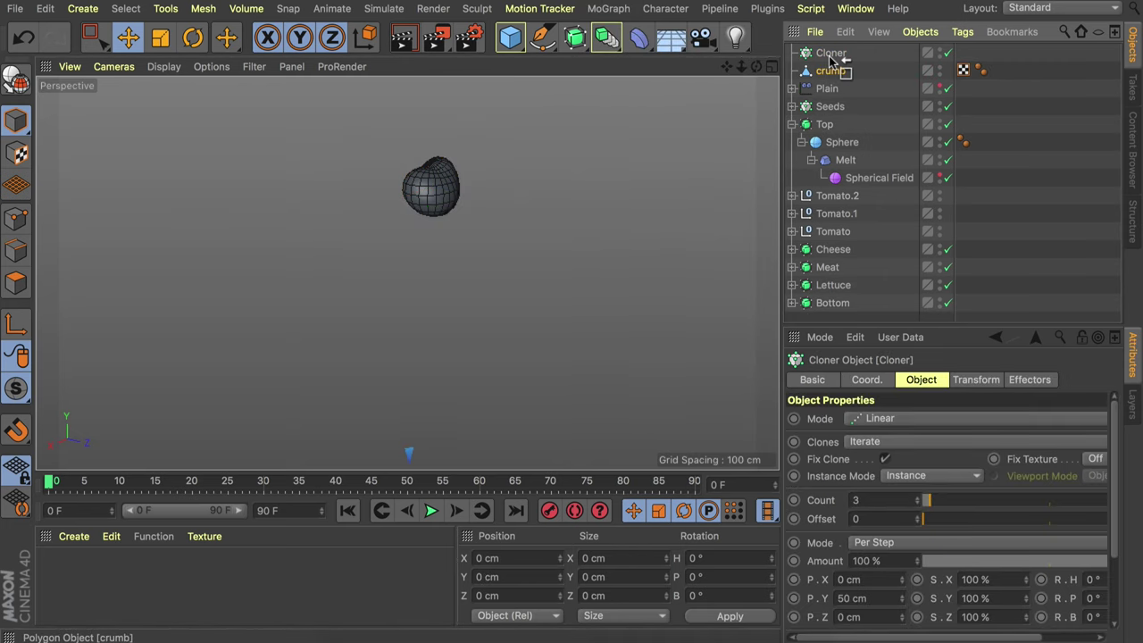
{"action": "left_click", "coordinate": [830, 53]}
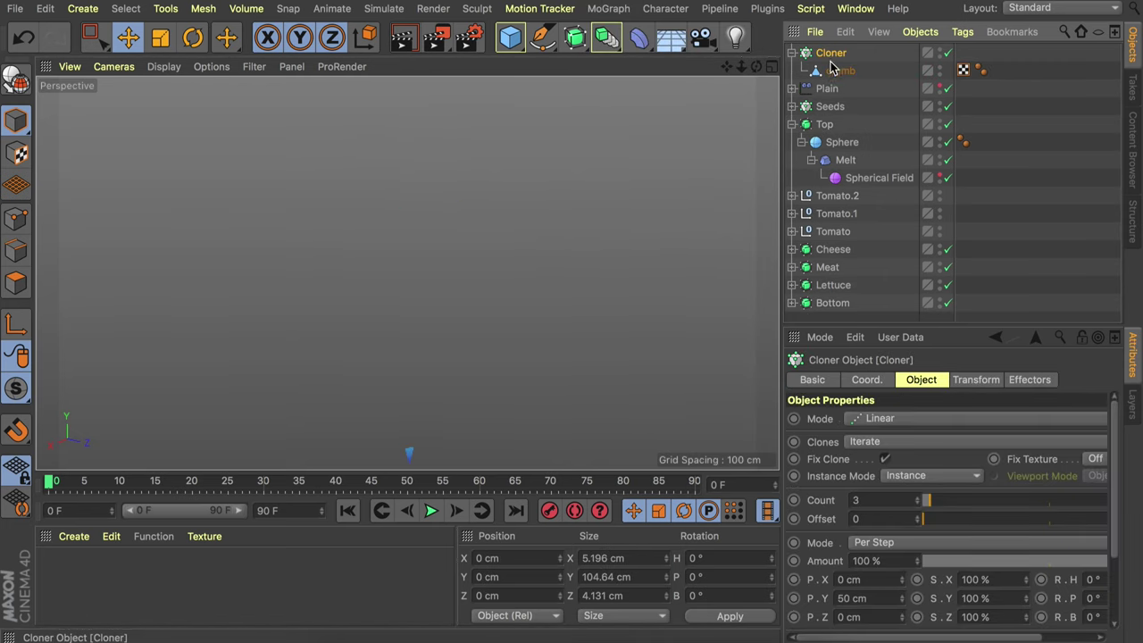
- Switch the Cloner to Grid Array and spread it around the burger, about 564 x 440 x 364 cm in size, at Y about 194 cm
{"action": "left_click", "coordinate": [893, 419]}
{"action": "left_click", "coordinate": [858, 491]}
{"action": "right_click_drag", "start_coordinate": [468, 191], "coordinate": [451, 314], "text": "alt"}
{"action": "middle_click_drag", "start_coordinate": [452, 314], "coordinate": [454, 179], "text": "alt"}
{"action": "left_click_drag", "start_coordinate": [452, 259], "coordinate": [454, 121]}
{"action": "left_click_drag", "start_coordinate": [494, 323], "coordinate": [570, 274]}
{"action": "left_click_drag", "start_coordinate": [533, 376], "coordinate": [612, 415]}
{"action": "left_click_drag", "start_coordinate": [572, 374], "coordinate": [553, 321], "text": "alt"}
{"action": "left_click_drag", "start_coordinate": [477, 306], "coordinate": [519, 161]}
{"action": "right_click_drag", "start_coordinate": [502, 338], "coordinate": [429, 348], "text": "alt"}
{"action": "left_click_drag", "start_coordinate": [477, 192], "coordinate": [478, 195]}
{"action": "scroll", "coordinate": [494, 166], "scroll_direction": "down", "scroll_amount": 3}
{"action": "left_click_drag", "start_coordinate": [481, 126], "coordinate": [479, 179]}
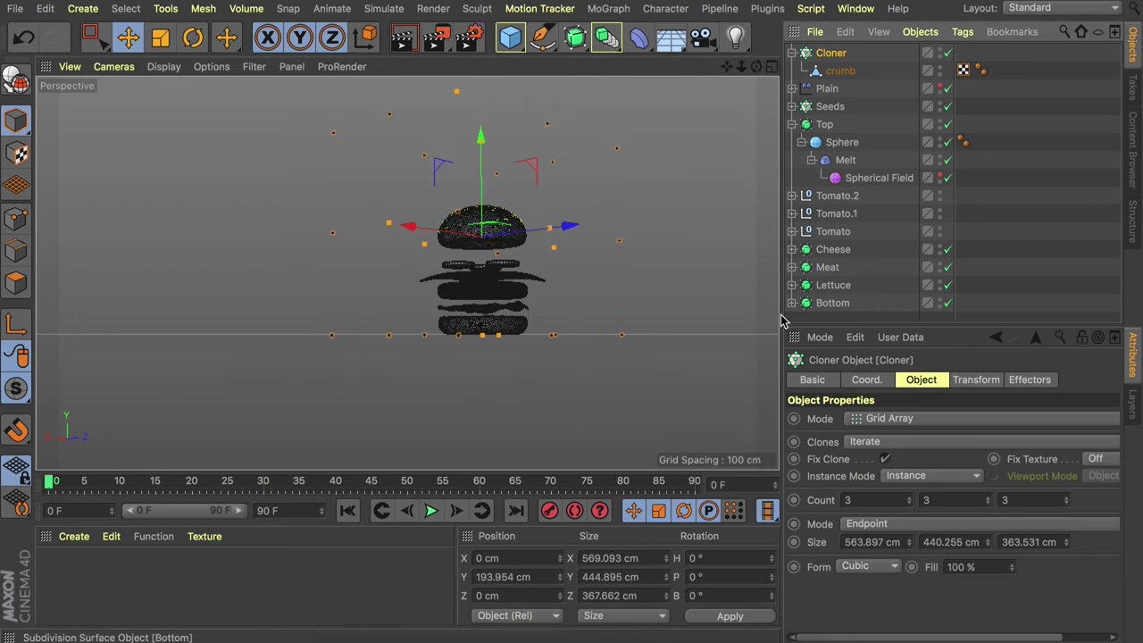
- Add a Random effector to the crumb Cloner
{"action": "left_click_drag", "start_coordinate": [491, 292], "coordinate": [482, 325], "text": "alt"}
{"action": "right_click_drag", "start_coordinate": [483, 325], "coordinate": [497, 271], "text": "alt"}
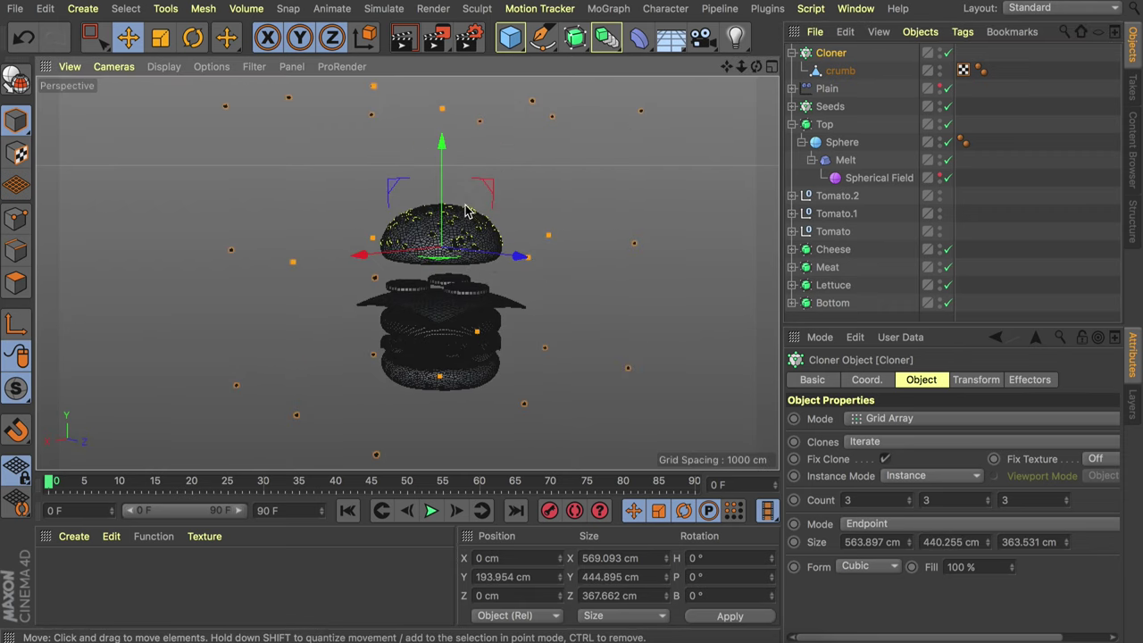
{"action": "left_click", "coordinate": [607, 8]}
{"action": "mouse_move", "coordinate": [643, 35]}
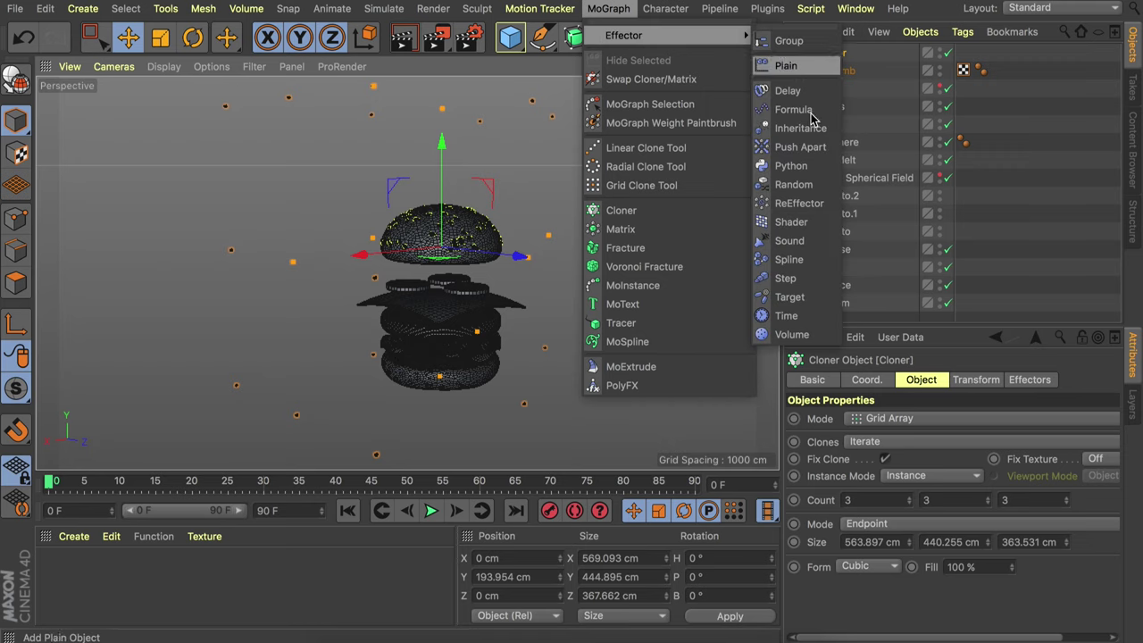
{"action": "left_click", "coordinate": [794, 184]}
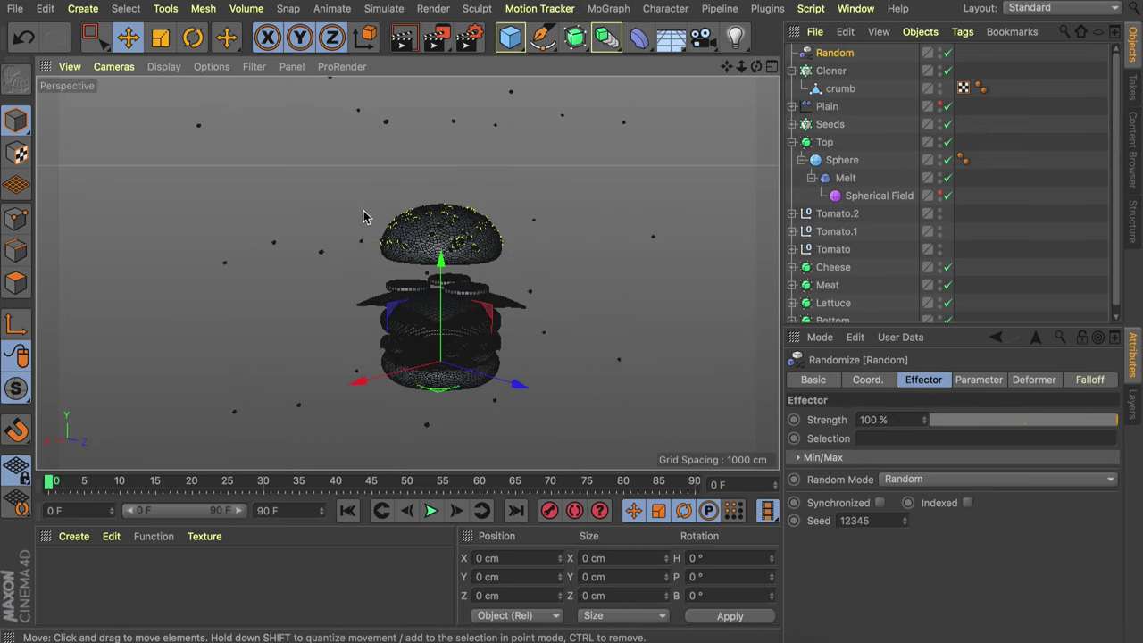
- Set the Random effector's position variation to 80 cm on X, Y and Z
{"action": "left_click_drag", "start_coordinate": [399, 198], "coordinate": [328, 151], "text": "alt"}
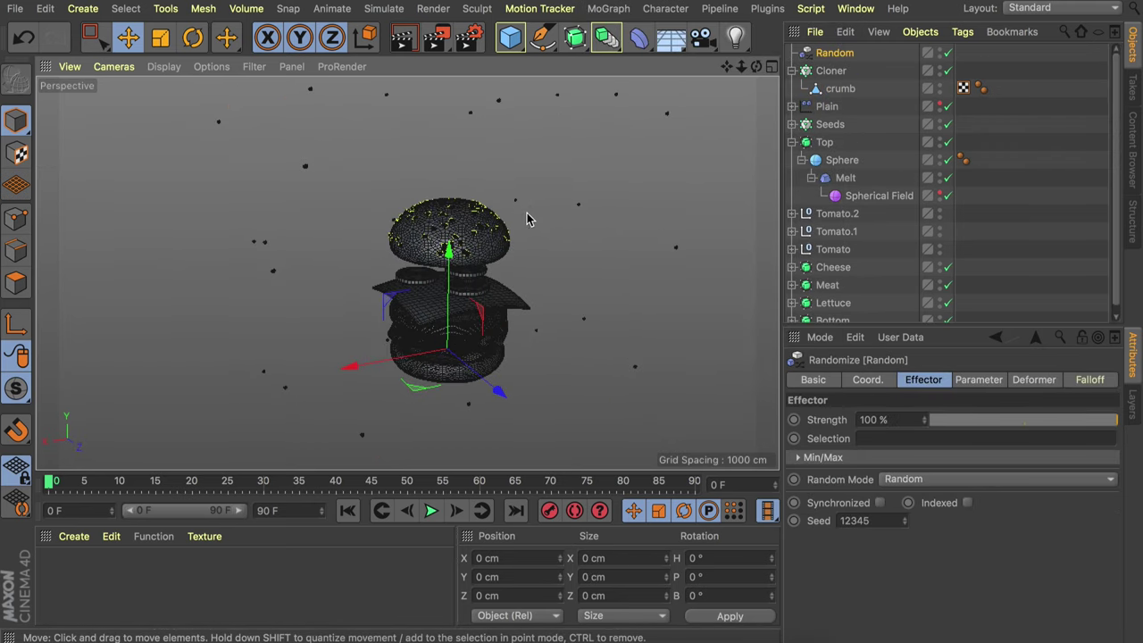
{"action": "left_click", "coordinate": [982, 380]}
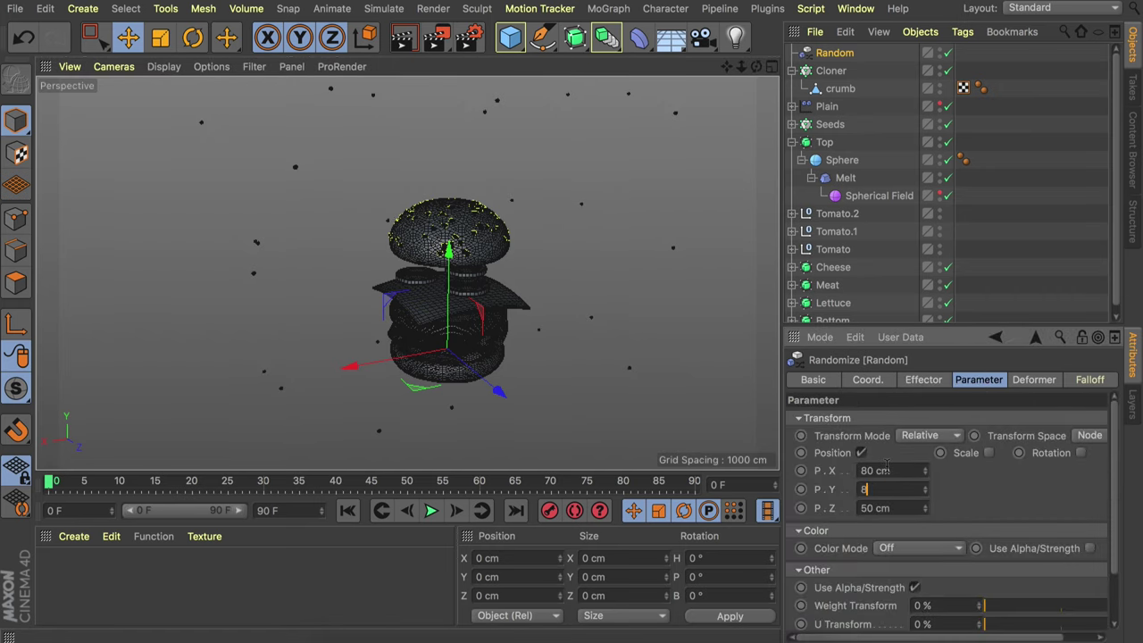
{"action": "left_click_drag", "start_coordinate": [507, 285], "coordinate": [551, 251], "text": "alt"}
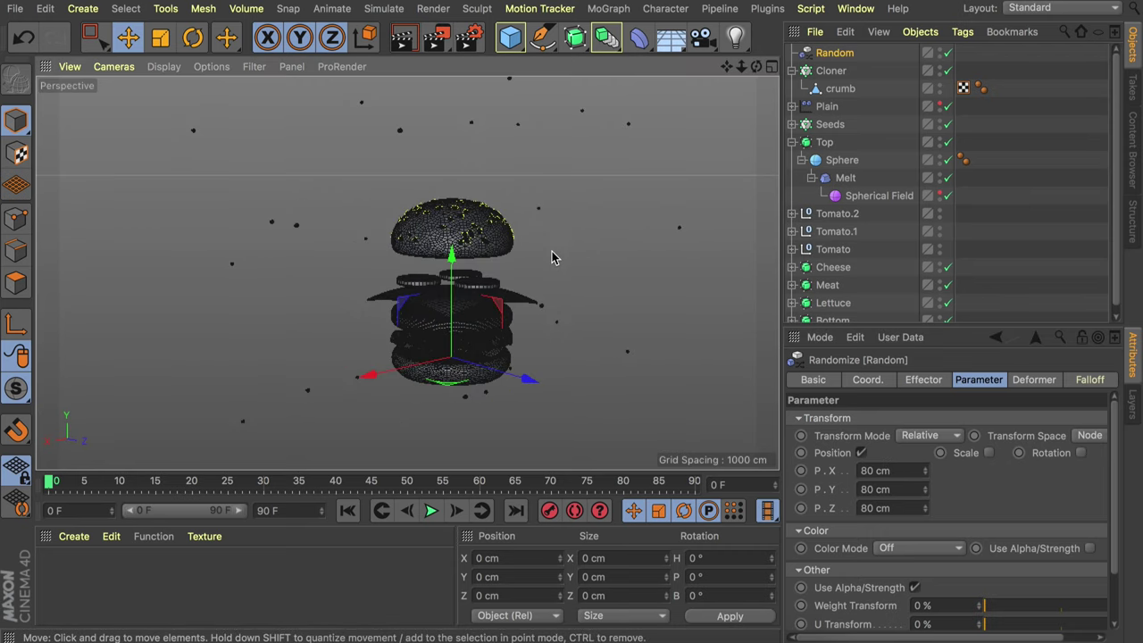
- Enable uniform scale variation on the Random effector with a scale value of 0.6
{"action": "left_click", "coordinate": [989, 453]}
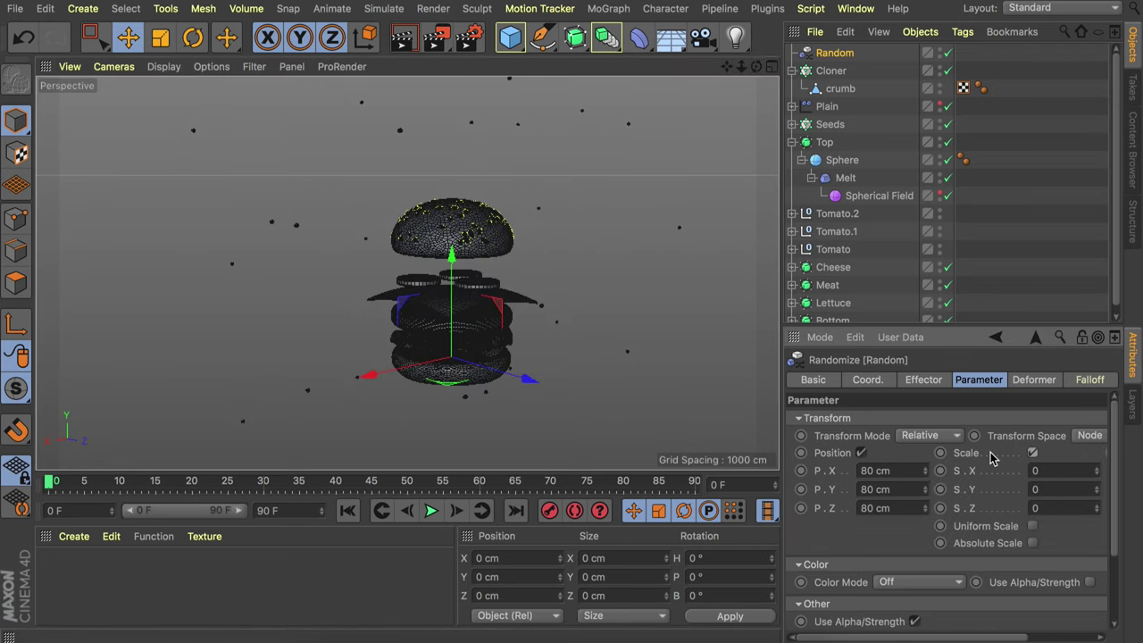
{"action": "left_click", "coordinate": [1033, 526]}
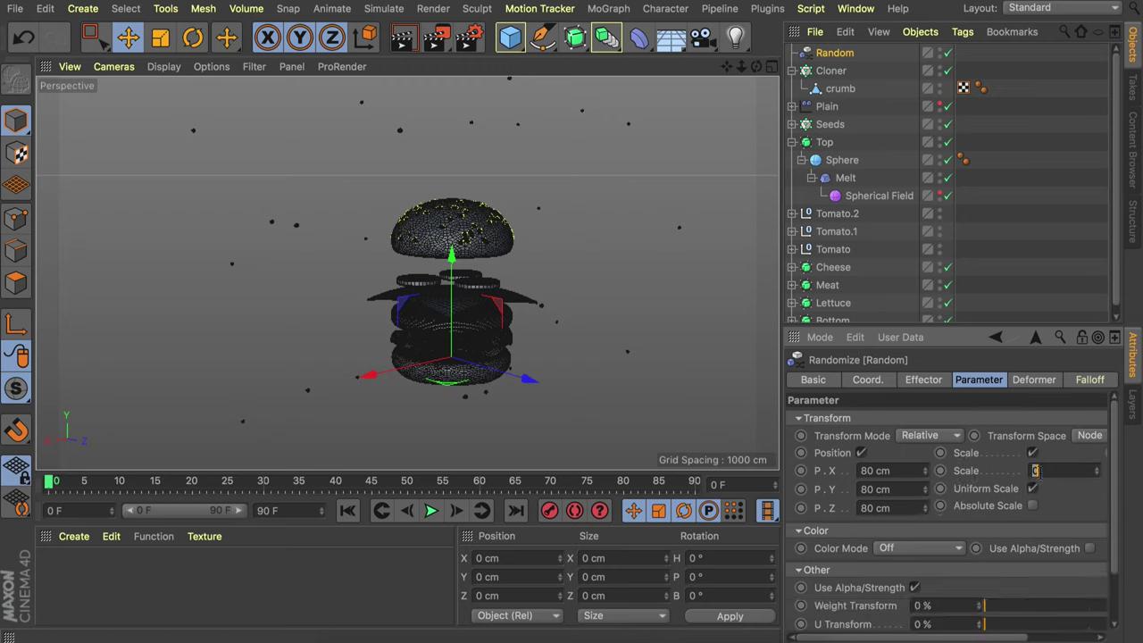
{"action": "scroll", "coordinate": [441, 222], "scroll_direction": "down", "scroll_amount": 1}
{"action": "left_click_drag", "start_coordinate": [435, 224], "coordinate": [418, 206], "text": "alt"}
{"action": "left_click", "coordinate": [1056, 471]}
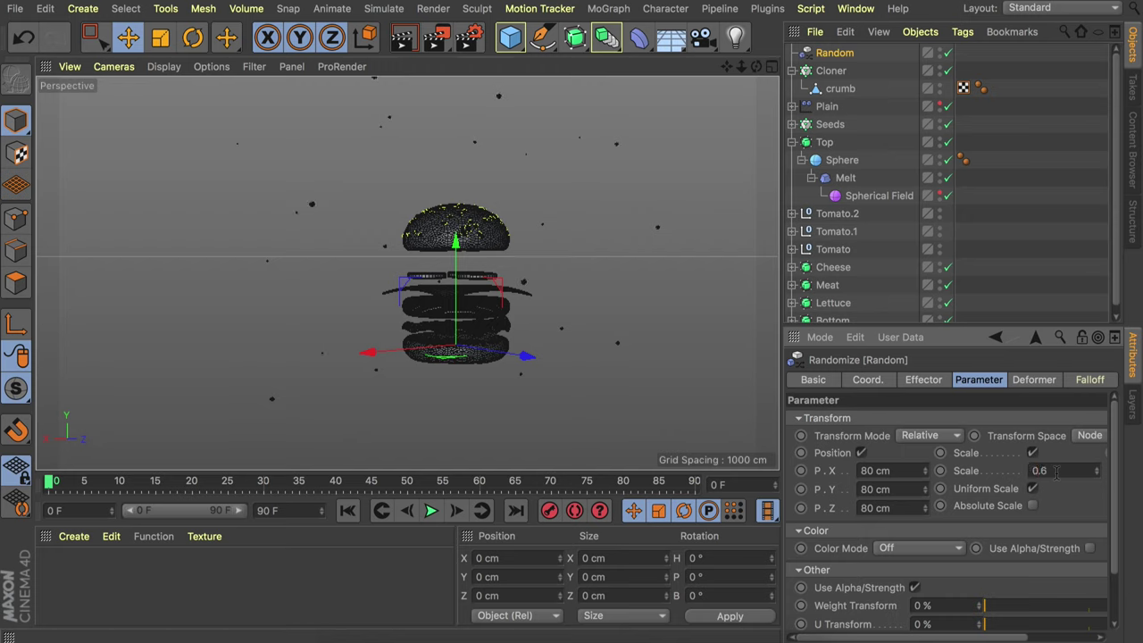
{"action": "scroll", "coordinate": [483, 198], "scroll_direction": "up", "scroll_amount": 2}
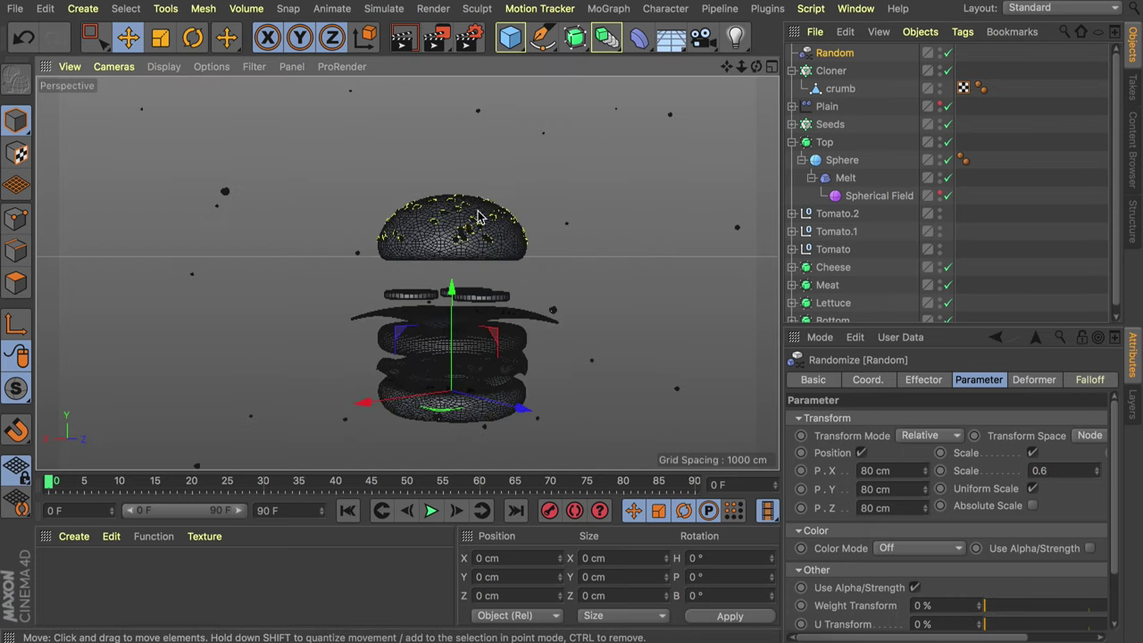
{"action": "scroll", "coordinate": [479, 216], "scroll_direction": "down", "scroll_amount": 2}
{"action": "left_click_drag", "start_coordinate": [478, 216], "coordinate": [407, 245], "text": "alt"}
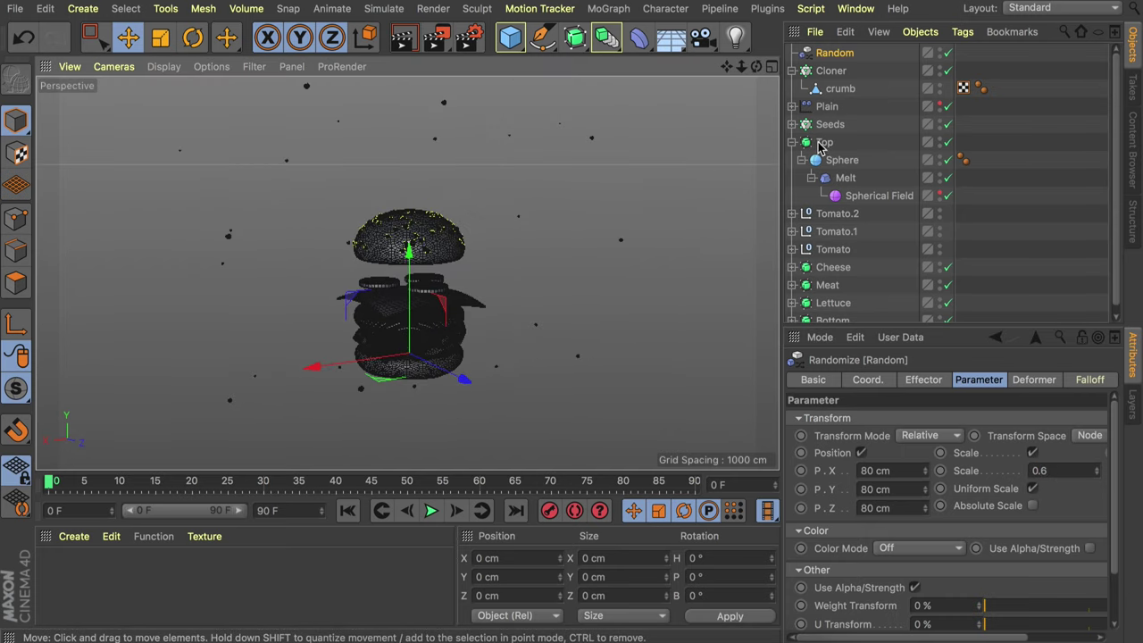
- Rename the crumb Cloner as Crumbs
{"action": "double_click", "coordinate": [830, 71]}
{"action": "type", "text": "Crumbs"}
{"action": "key", "text": "Return"}
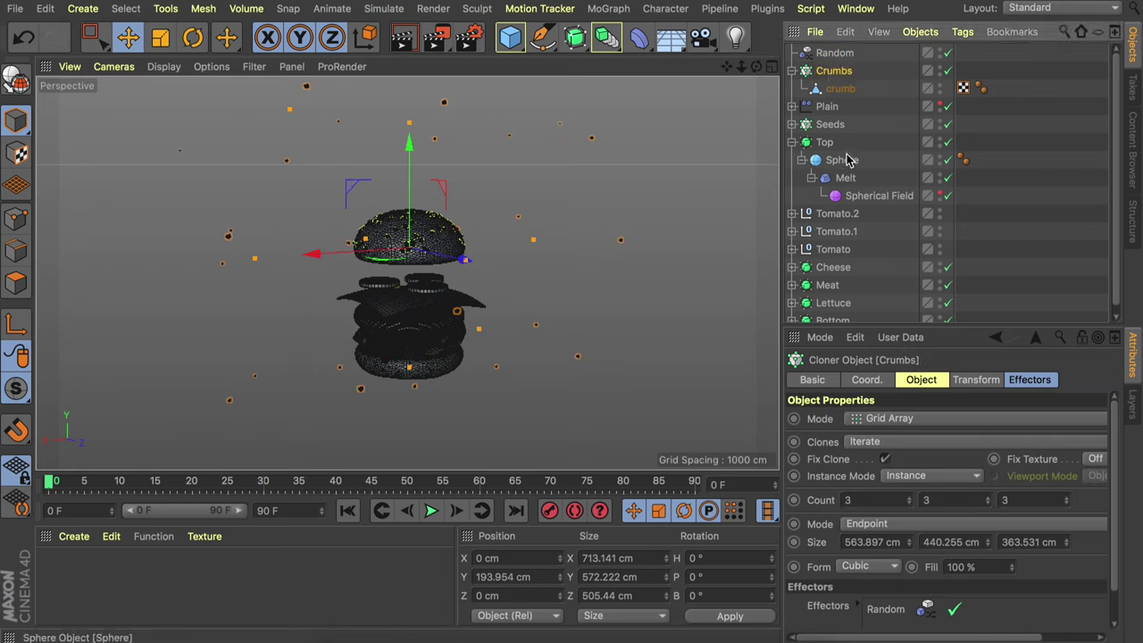
- Add a Floor object and a Background object to the scene
{"action": "left_click", "coordinate": [676, 45]}
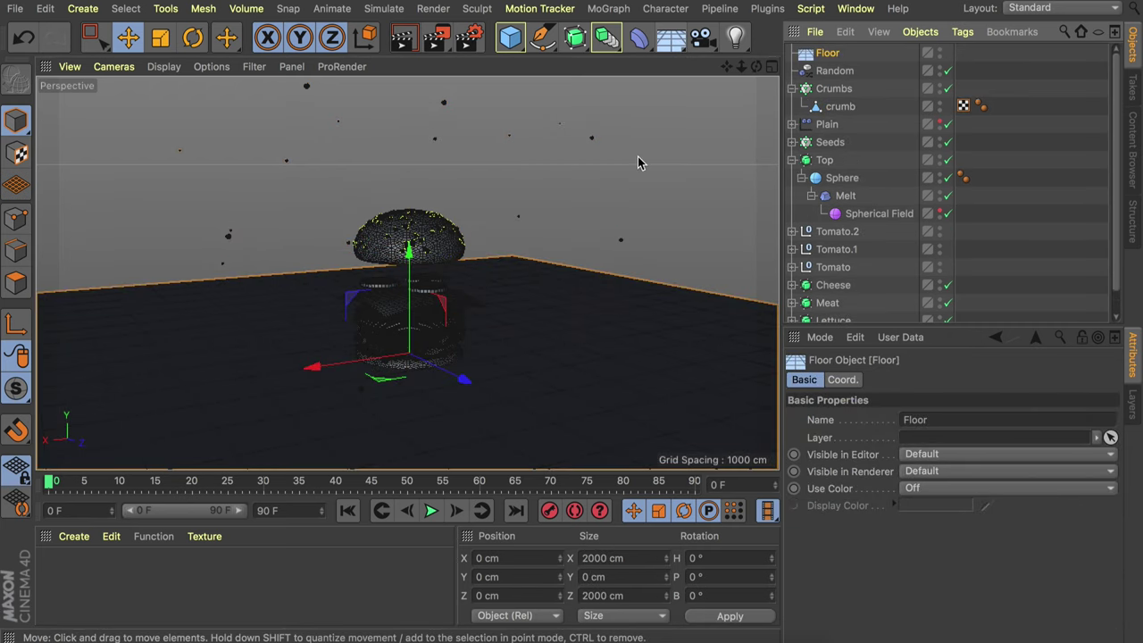
{"action": "left_click_drag", "start_coordinate": [677, 44], "coordinate": [753, 190]}
{"action": "right_click_drag", "start_coordinate": [560, 259], "coordinate": [550, 300], "text": "alt"}
{"action": "middle_click_drag", "start_coordinate": [551, 301], "coordinate": [520, 270], "text": "alt"}
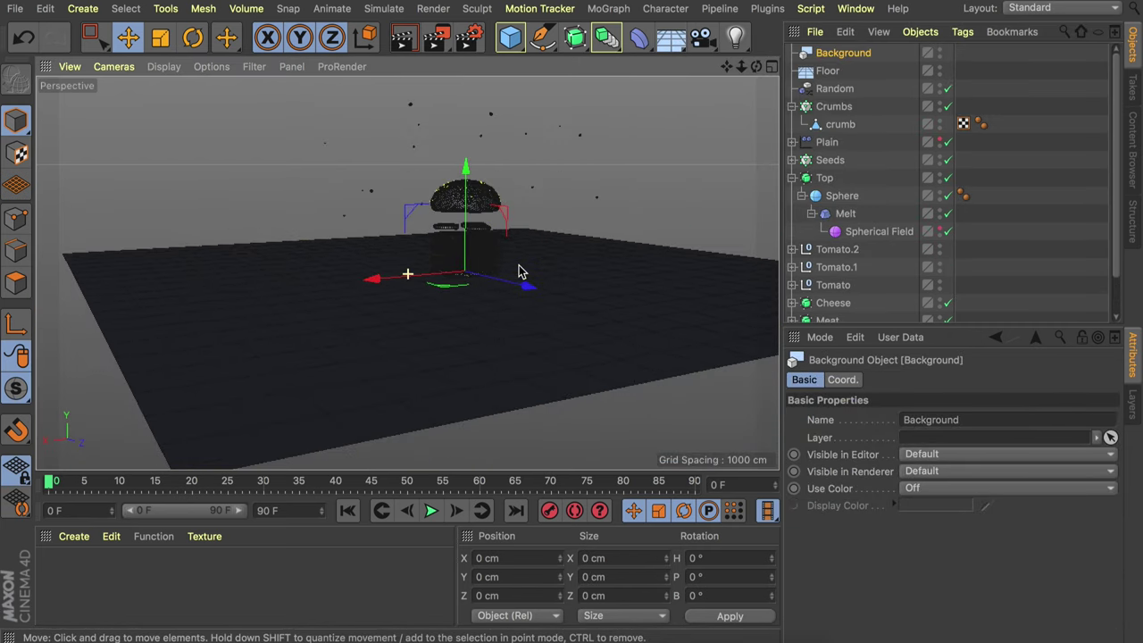
- Lower the Floor below the burger to a Y position of about -63.6 cm
{"action": "right_click_drag", "start_coordinate": [521, 270], "coordinate": [539, 209], "text": "alt"}
{"action": "left_click", "coordinate": [823, 73]}
{"action": "left_click_drag", "start_coordinate": [425, 194], "coordinate": [425, 216]}
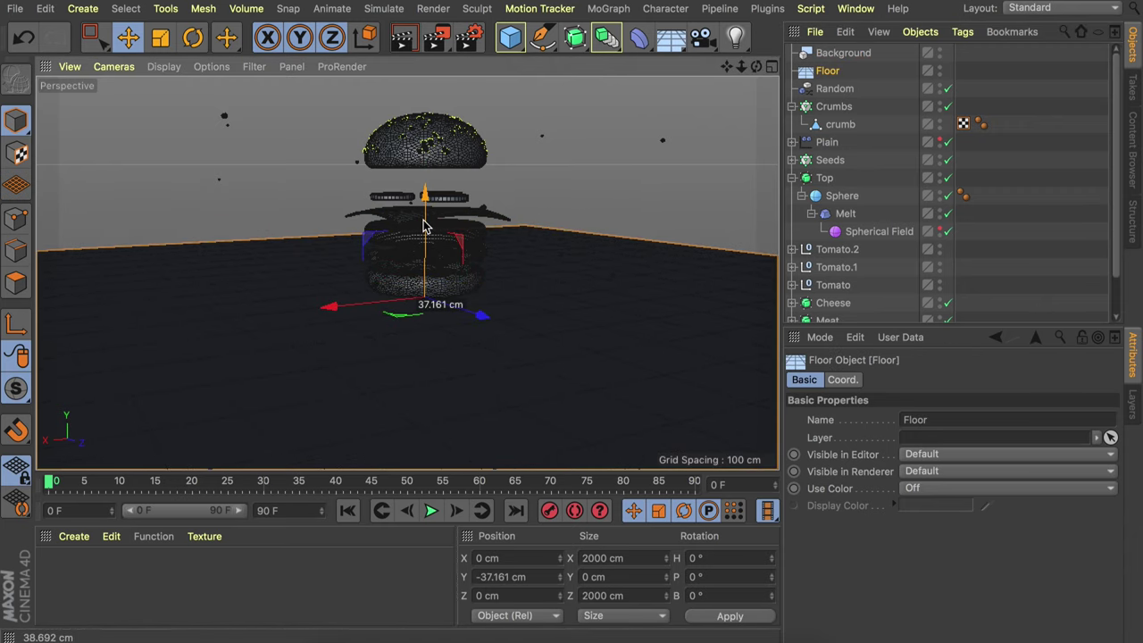
{"action": "mouse_move", "coordinate": [465, 298]}
{"action": "left_mouse_down", "text": "alt"}
{"action": "mouse_move", "coordinate": [487, 273]}
{"action": "mouse_move", "coordinate": [462, 293]}
{"action": "left_mouse_up", "text": "alt"}
{"action": "left_click_drag", "start_coordinate": [425, 206], "coordinate": [425, 220]}
{"action": "left_click_drag", "start_coordinate": [521, 252], "coordinate": [508, 296], "text": "alt"}
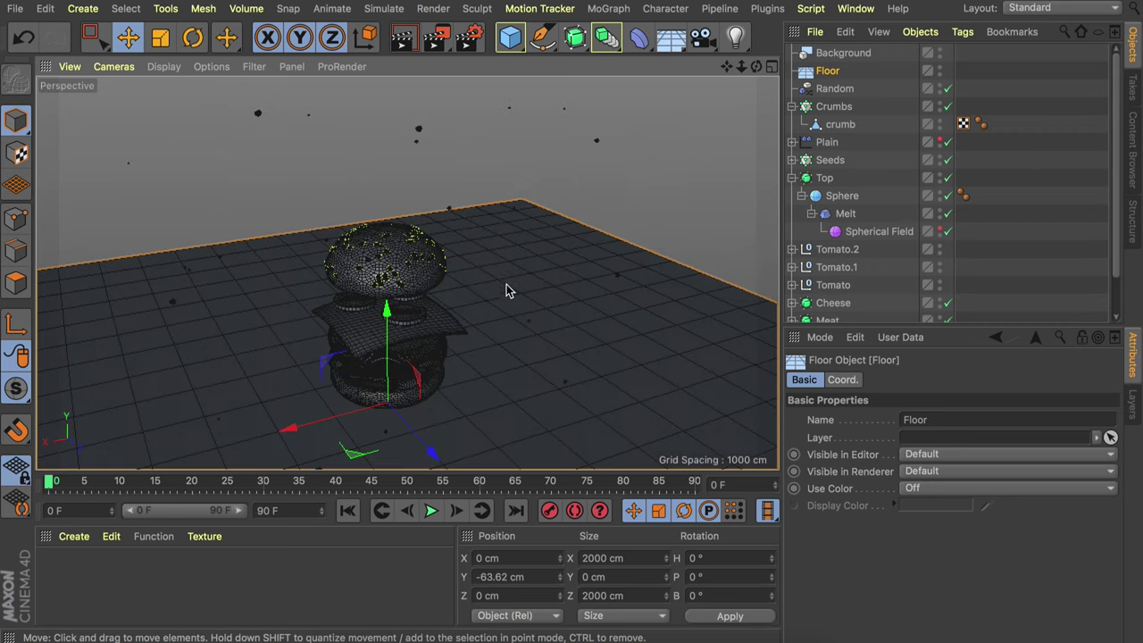
- Create a new material with a pure white colour (V 100%) and apply it to the Background and the Floor
{"action": "left_click", "coordinate": [1007, 66]}
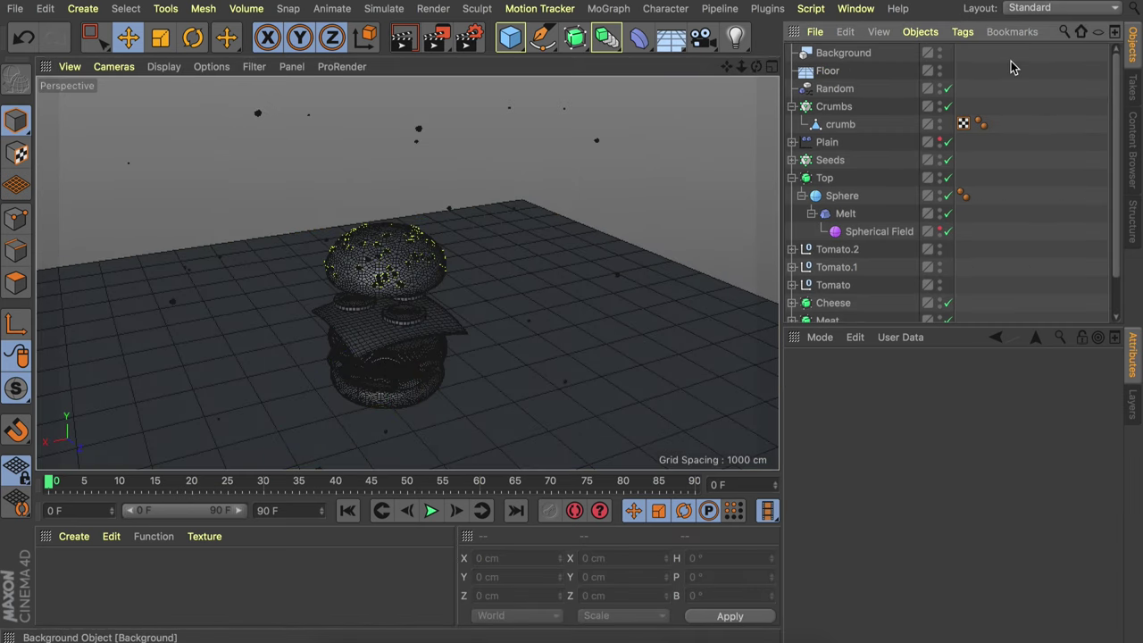
{"action": "left_click_drag", "start_coordinate": [529, 196], "coordinate": [333, 430], "text": "alt"}
{"action": "double_click", "coordinate": [114, 570]}
{"action": "double_click", "coordinate": [71, 574]}
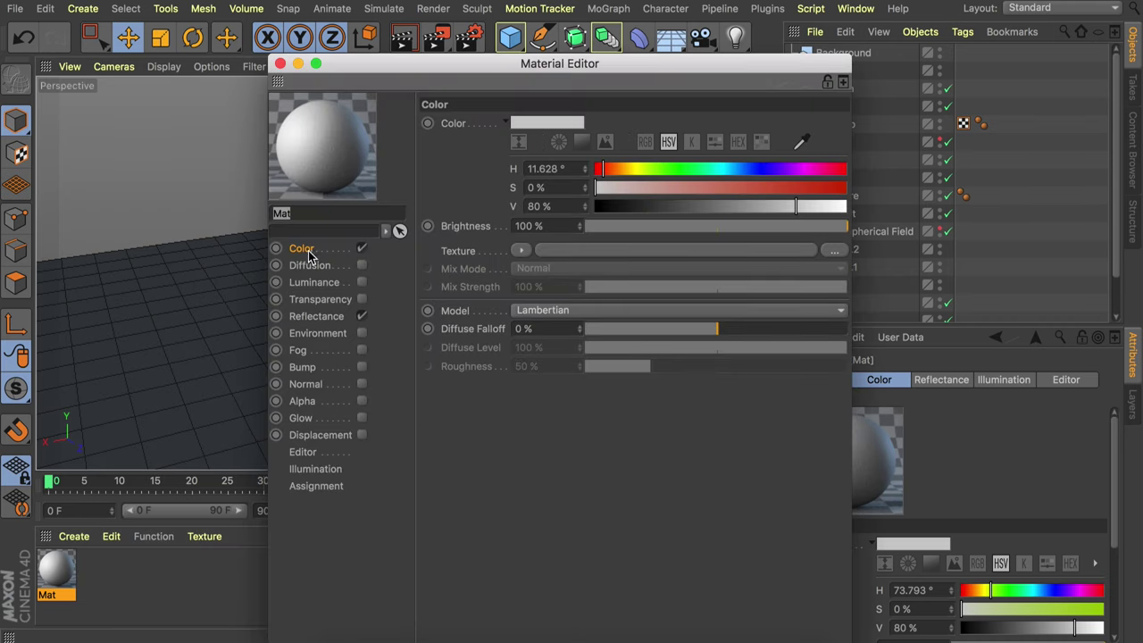
{"action": "left_click_drag", "start_coordinate": [821, 208], "coordinate": [853, 211]}
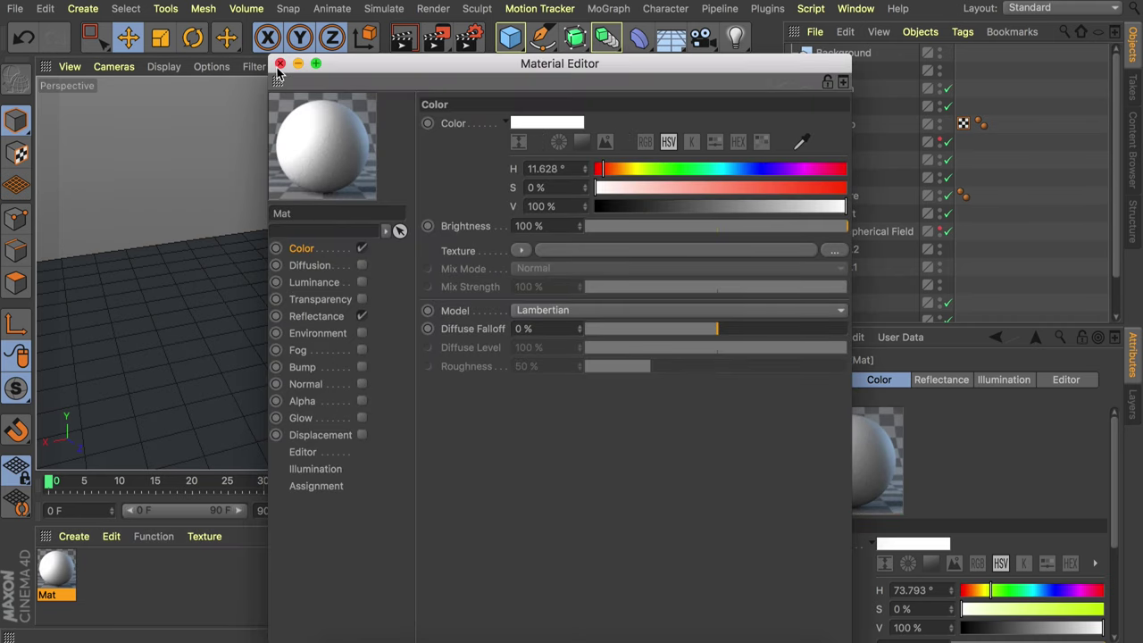
{"action": "left_click", "coordinate": [280, 64]}
{"action": "left_click_drag", "start_coordinate": [55, 567], "coordinate": [857, 53]}
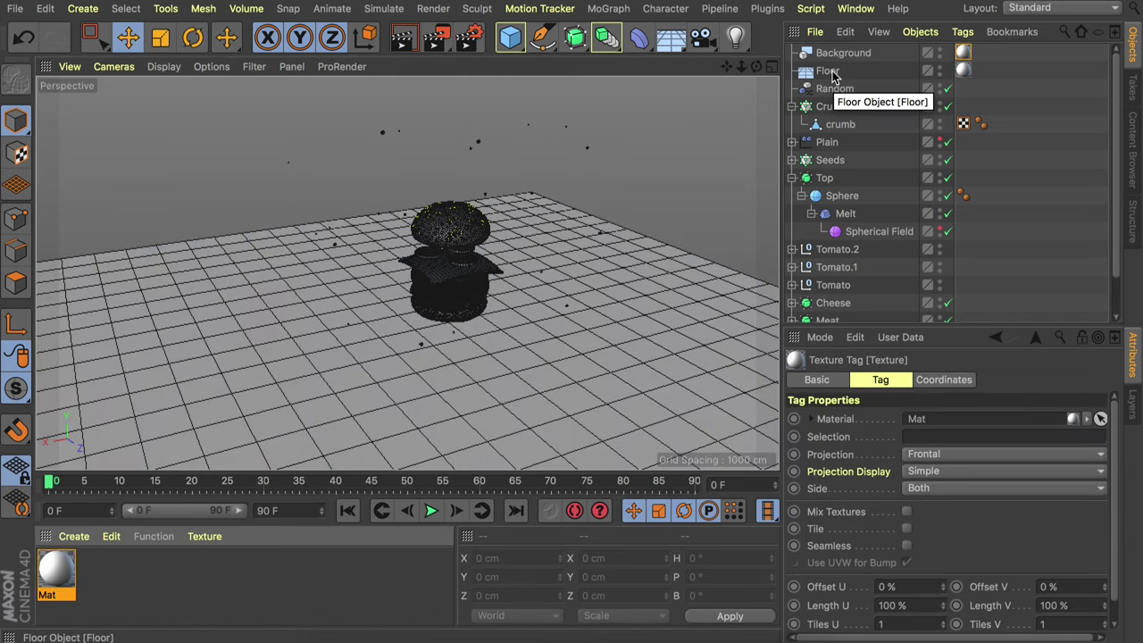
- Add a Compositing tag to the Floor and enable its Compositing Background option
{"action": "right_click", "coordinate": [831, 76]}
{"action": "mouse_move", "coordinate": [904, 6]}
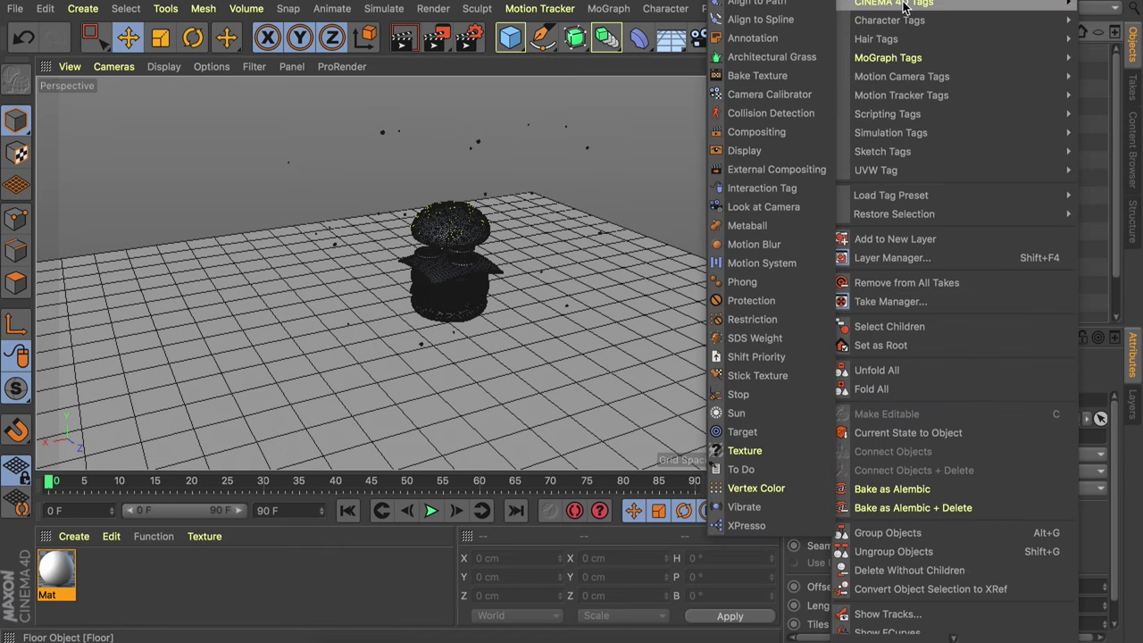
{"action": "left_click", "coordinate": [773, 134]}
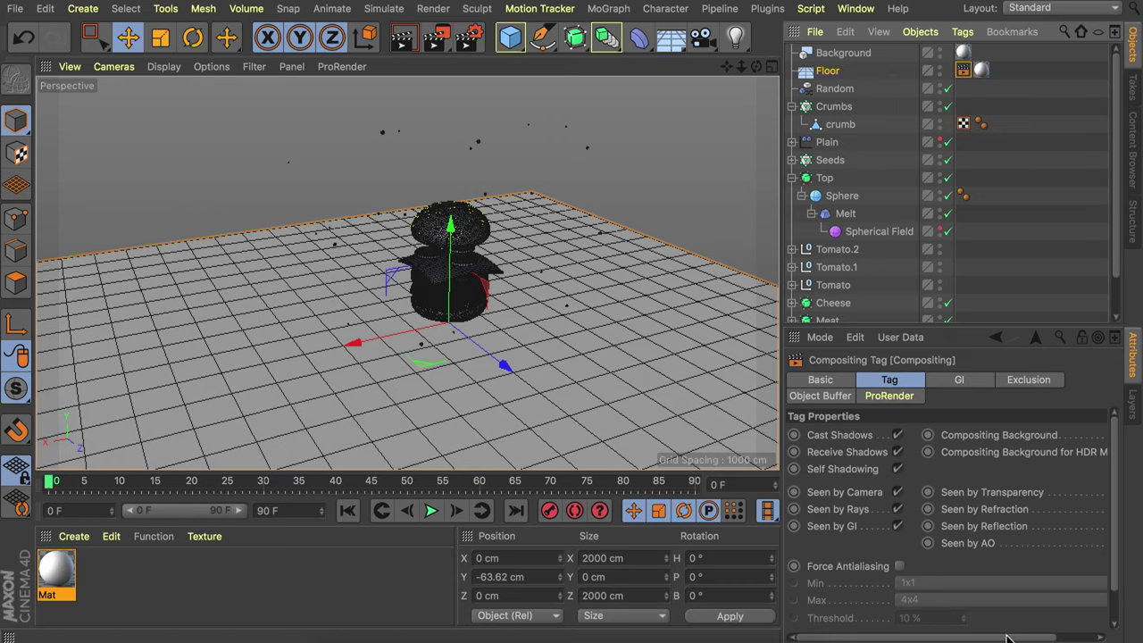
{"action": "left_click_drag", "start_coordinate": [1007, 638], "coordinate": [1050, 638]}
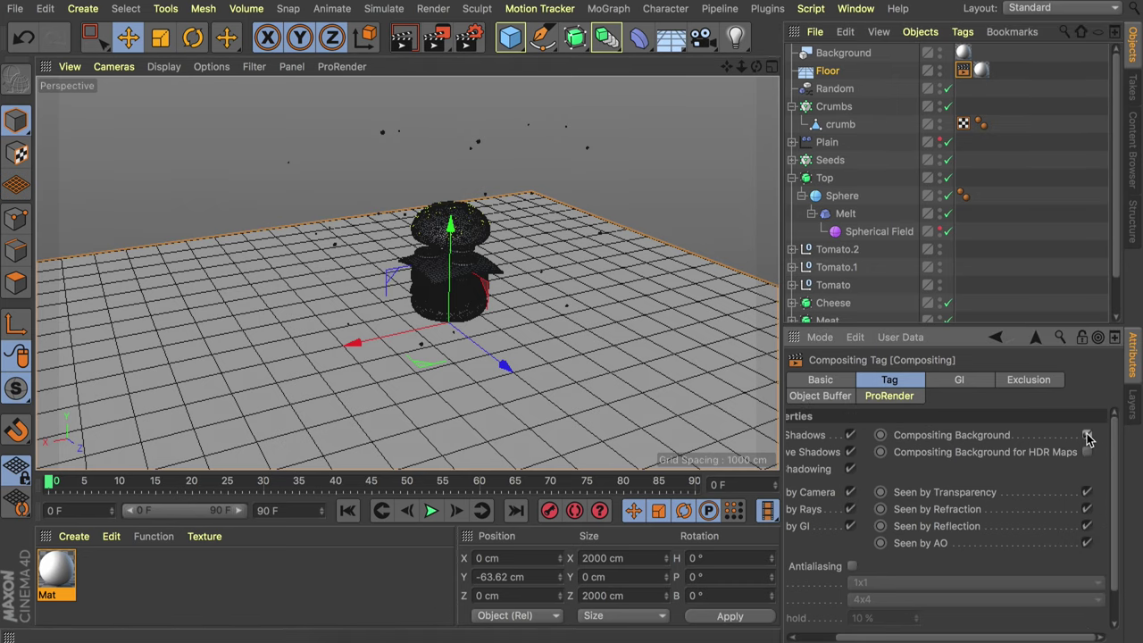
{"action": "left_click", "coordinate": [1049, 179]}
{"action": "mouse_move", "coordinate": [449, 286]}
{"action": "left_mouse_down", "text": "alt"}
{"action": "mouse_move", "coordinate": [470, 301]}
{"action": "mouse_move", "coordinate": [444, 267]}
{"action": "left_mouse_up", "text": "alt"}
{"action": "scroll", "coordinate": [445, 268], "scroll_direction": "up", "scroll_amount": 4}
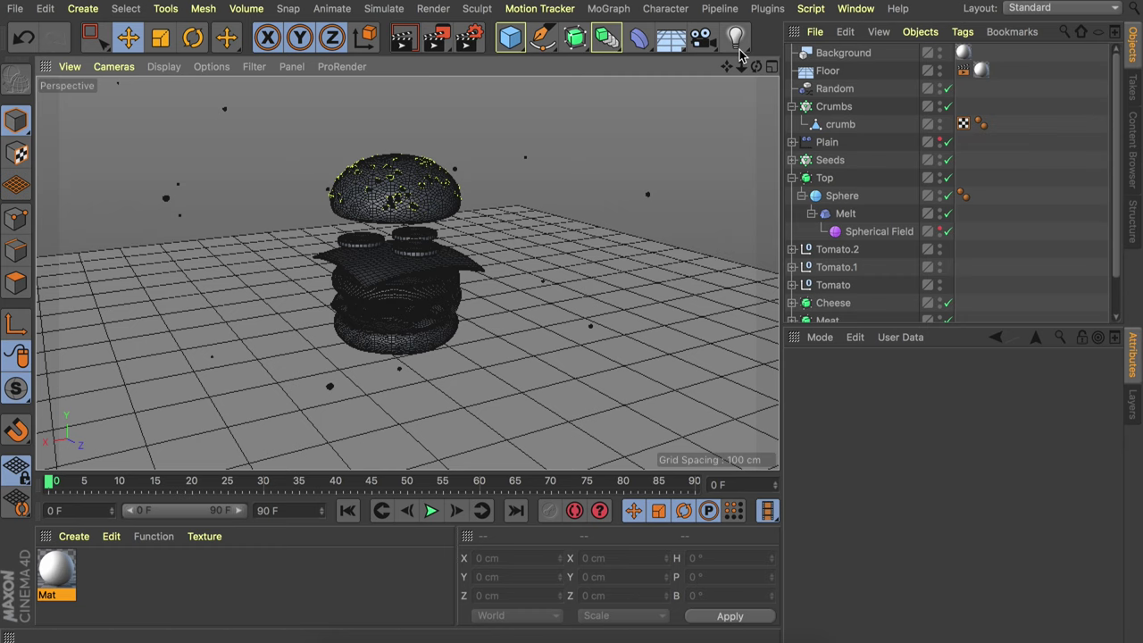
- Add a target light to the scene and change its type to Area
{"action": "left_click_drag", "start_coordinate": [734, 36], "coordinate": [815, 95]}
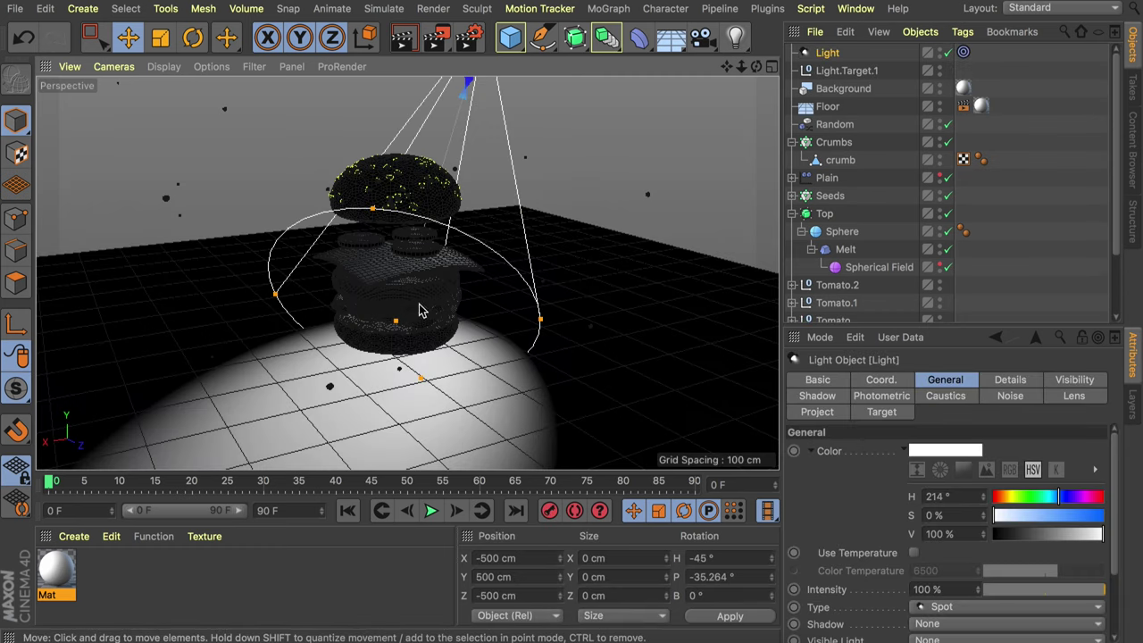
{"action": "scroll", "coordinate": [411, 304], "scroll_direction": "down", "scroll_amount": 6}
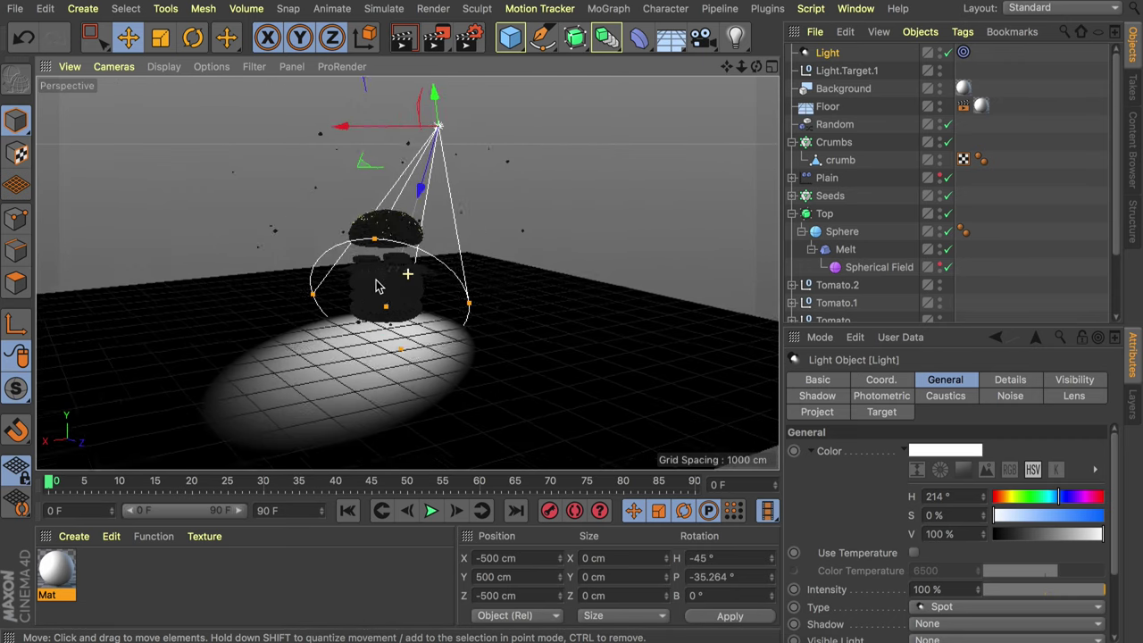
{"action": "middle_click_drag", "start_coordinate": [376, 286], "coordinate": [365, 294], "text": "alt"}
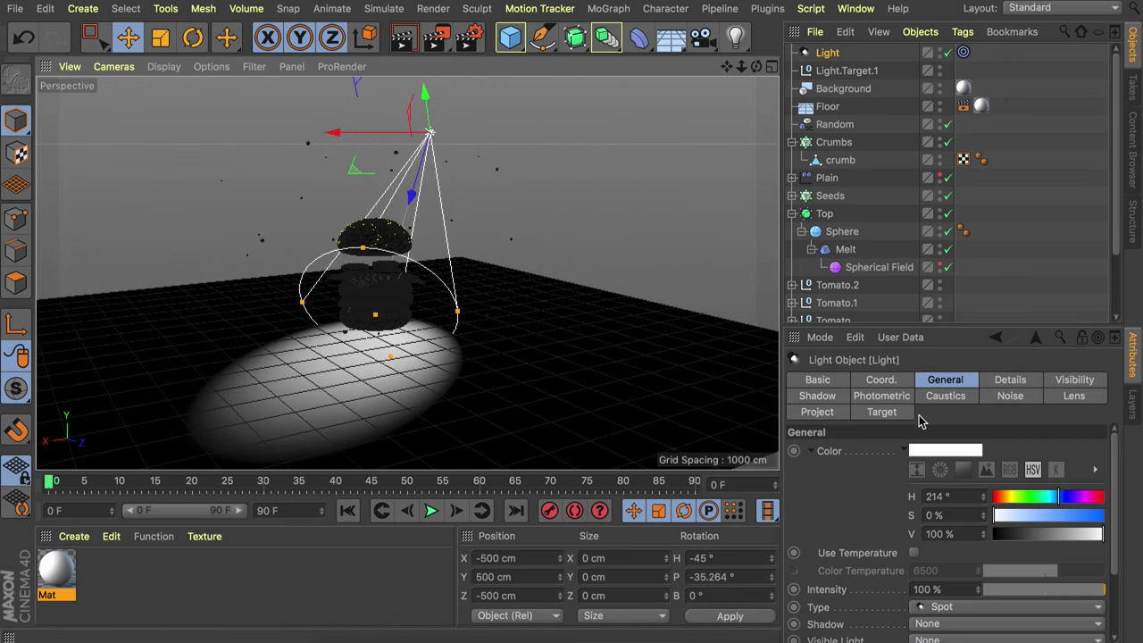
{"action": "left_click", "coordinate": [938, 610]}
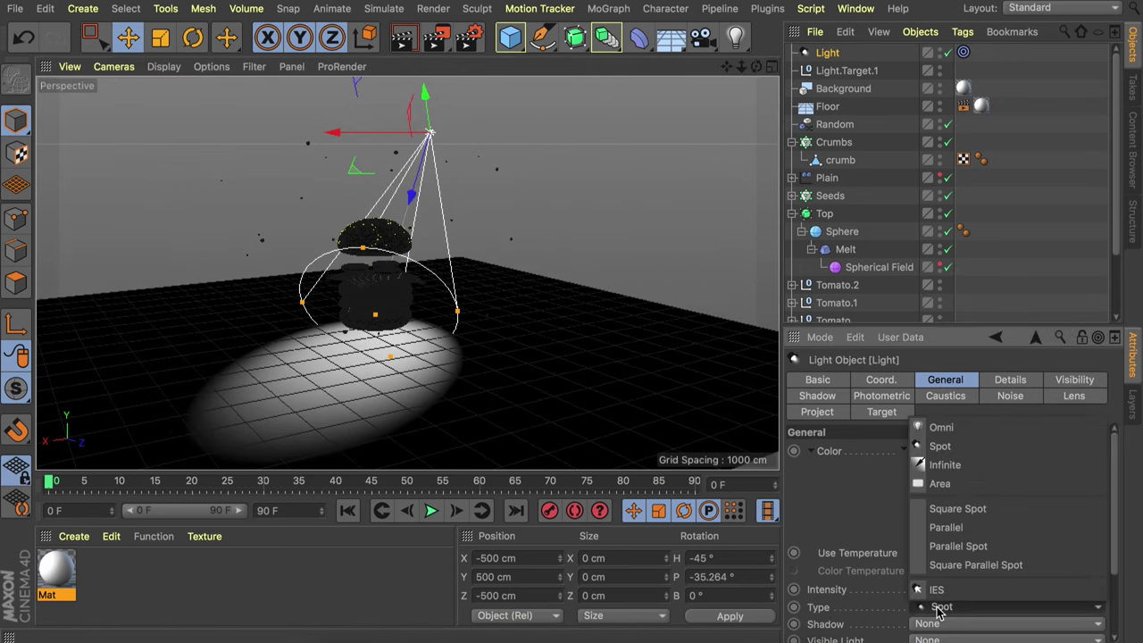
{"action": "left_click", "coordinate": [948, 485]}
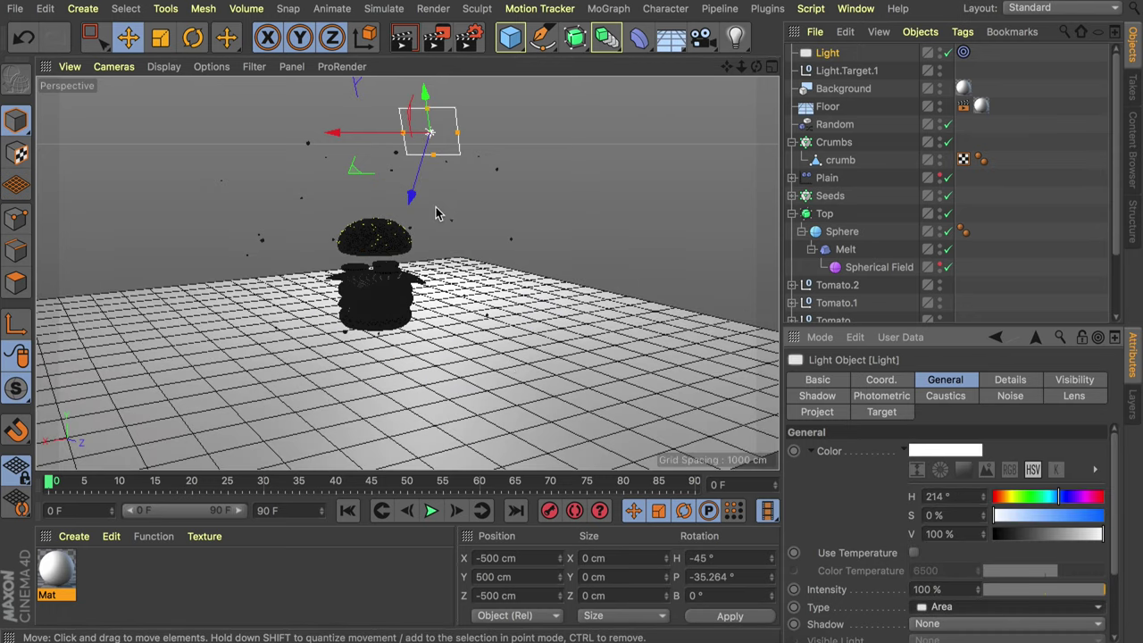
- Add a camera, look through it and frame the exploded burger close up from a slightly raised angle
{"action": "scroll", "coordinate": [402, 281], "scroll_direction": "up", "scroll_amount": 6}
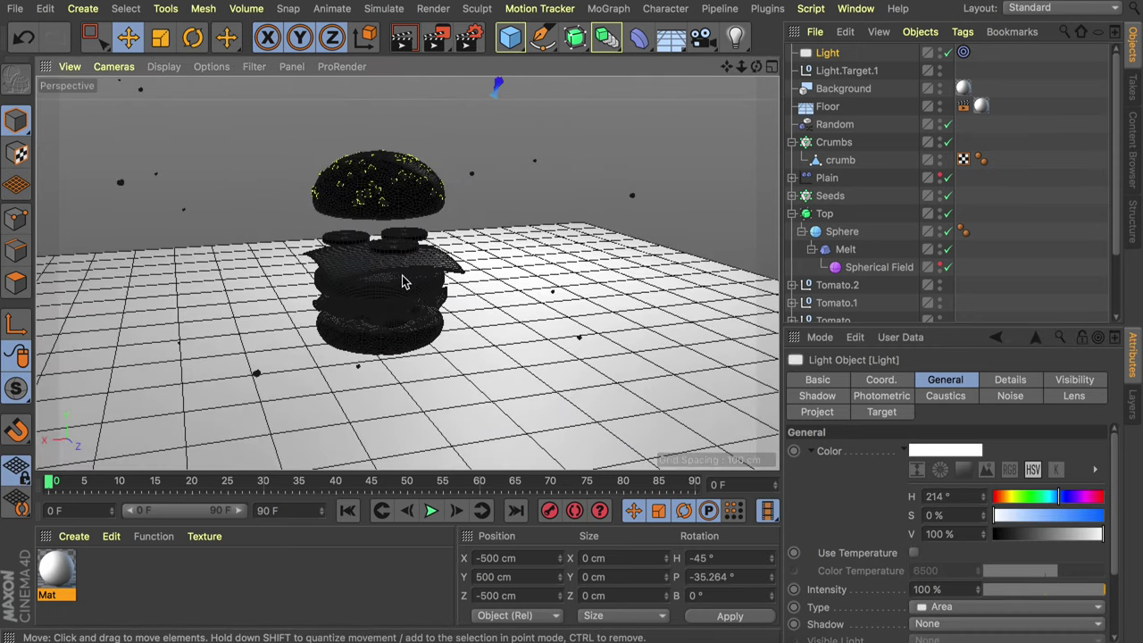
{"action": "scroll", "coordinate": [402, 281], "scroll_direction": "down", "scroll_amount": 4}
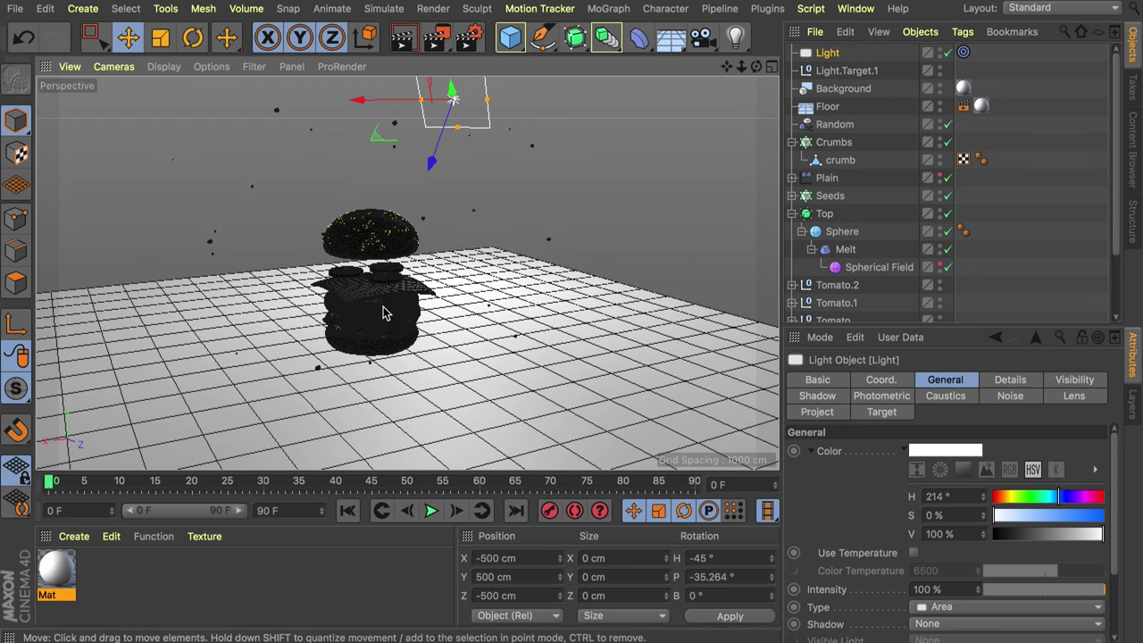
{"action": "left_click", "coordinate": [701, 36]}
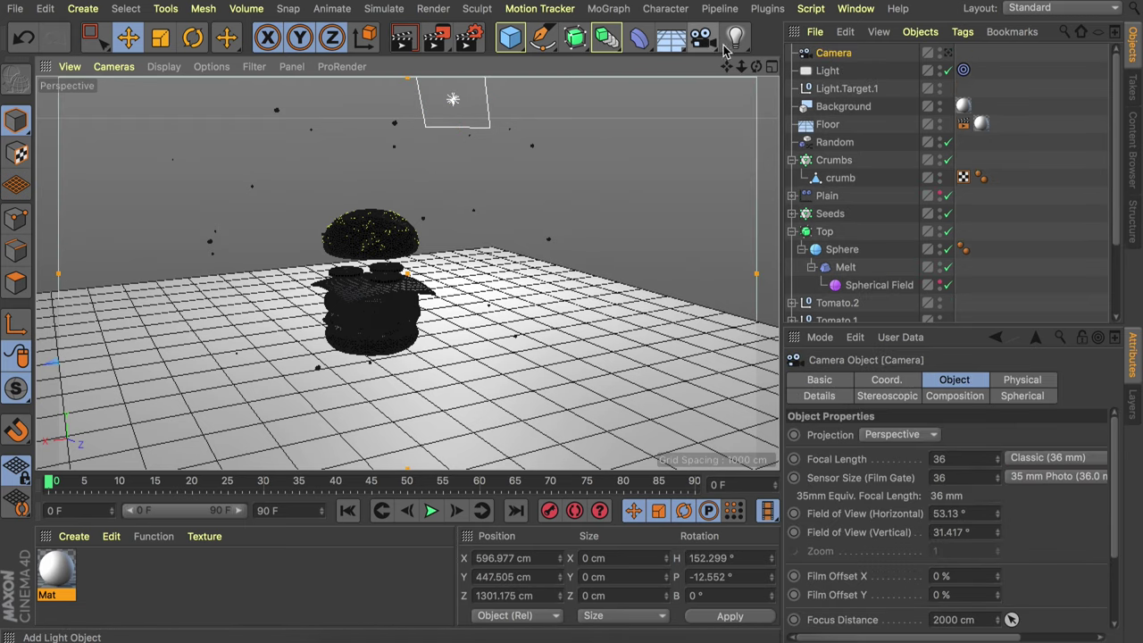
{"action": "left_click", "coordinate": [948, 53]}
{"action": "right_click_drag", "start_coordinate": [370, 341], "coordinate": [367, 283], "text": "alt"}
{"action": "left_click_drag", "start_coordinate": [374, 282], "coordinate": [390, 260], "text": "alt"}
{"action": "middle_click_drag", "start_coordinate": [390, 260], "coordinate": [387, 271], "text": "alt"}
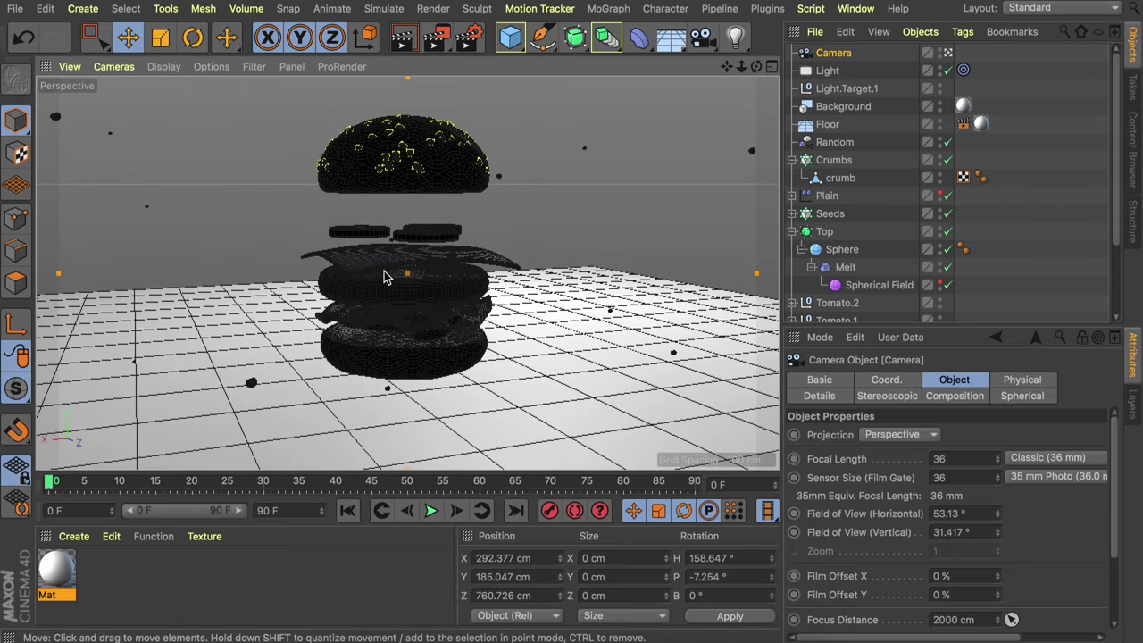
- Leave the camera view and move the area light beside the camera, to about X -129, Y 135, Z 475 cm
{"action": "left_click", "coordinate": [947, 53]}
{"action": "left_click_drag", "start_coordinate": [352, 233], "coordinate": [482, 282], "text": "alt"}
{"action": "left_click", "coordinate": [829, 71]}
{"action": "left_click_drag", "start_coordinate": [482, 281], "coordinate": [357, 312], "text": "alt"}
{"action": "left_click_drag", "start_coordinate": [399, 297], "coordinate": [372, 312]}
- Scale up the area light and move it to about X -150, Y 271, Z 551 cm, aimed down at the burger
{"action": "key", "text": "t"}
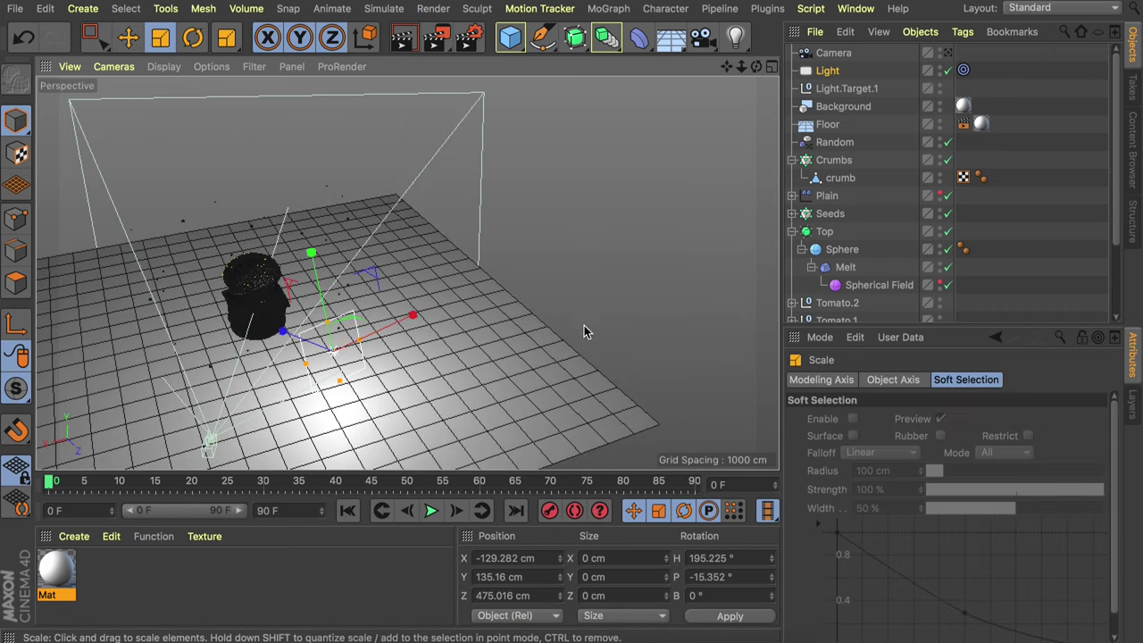
{"action": "left_click_drag", "start_coordinate": [584, 331], "coordinate": [725, 331]}
{"action": "left_click_drag", "start_coordinate": [273, 362], "coordinate": [313, 304], "text": "alt"}
{"action": "key", "text": "e"}
{"action": "left_click_drag", "start_coordinate": [342, 247], "coordinate": [336, 220]}
{"action": "left_click_drag", "start_coordinate": [312, 308], "coordinate": [373, 308]}
- Give the area light a warm yellow colour (H 44°, S 30%) and set its shadow type to Area
{"action": "left_click", "coordinate": [827, 73]}
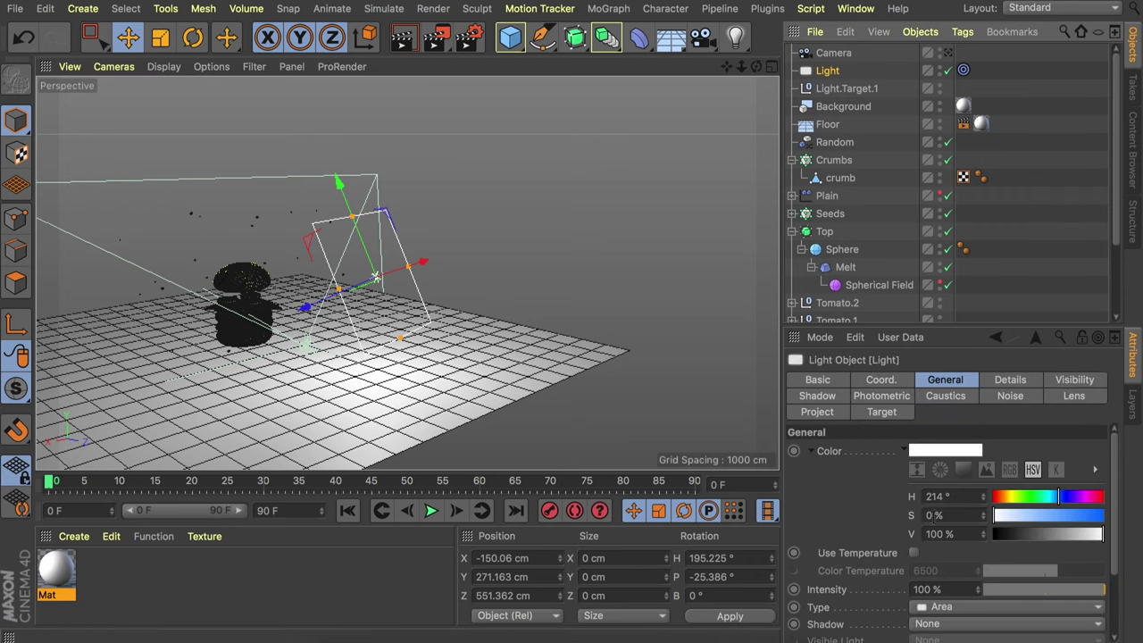
{"action": "left_click", "coordinate": [1006, 497]}
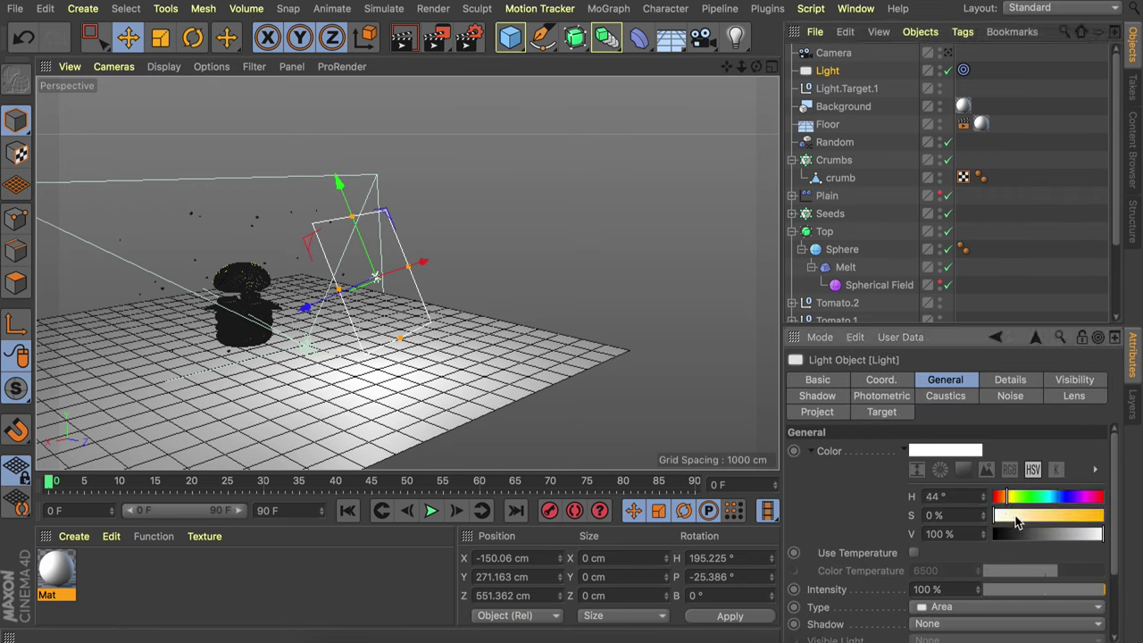
{"action": "left_click_drag", "start_coordinate": [1015, 518], "coordinate": [1026, 518]}
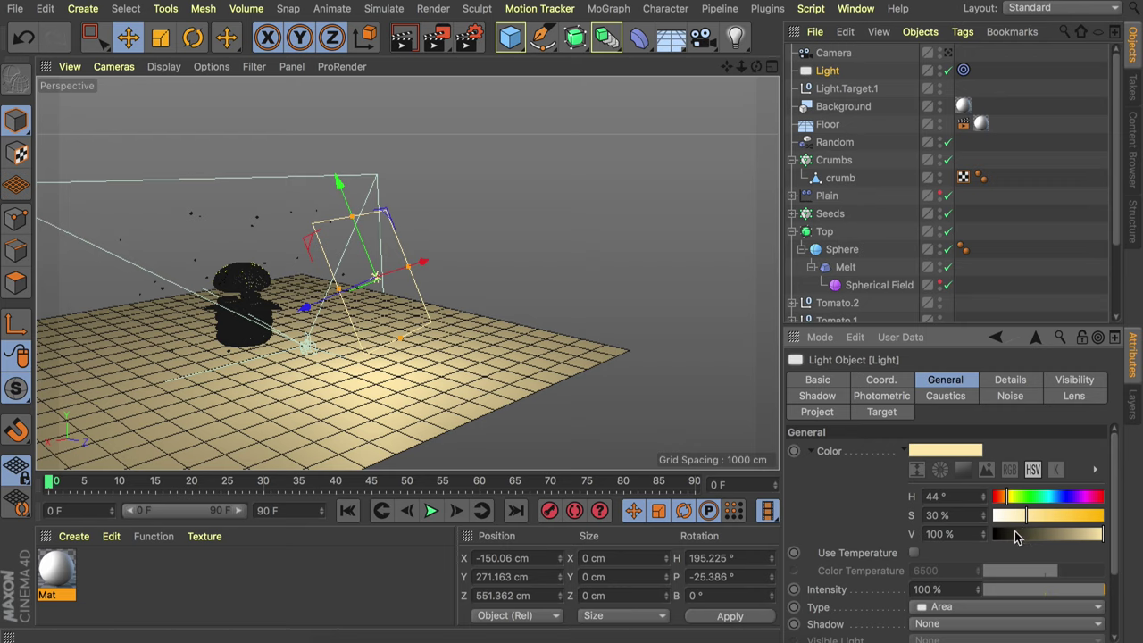
{"action": "left_click", "coordinate": [927, 624]}
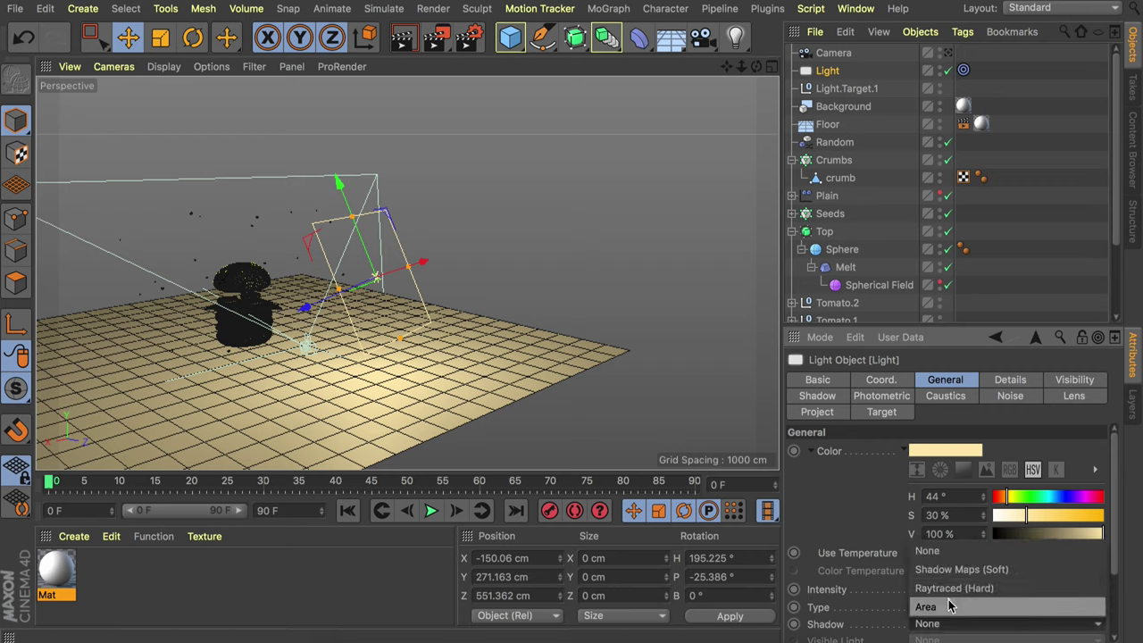
{"action": "left_click", "coordinate": [948, 598]}
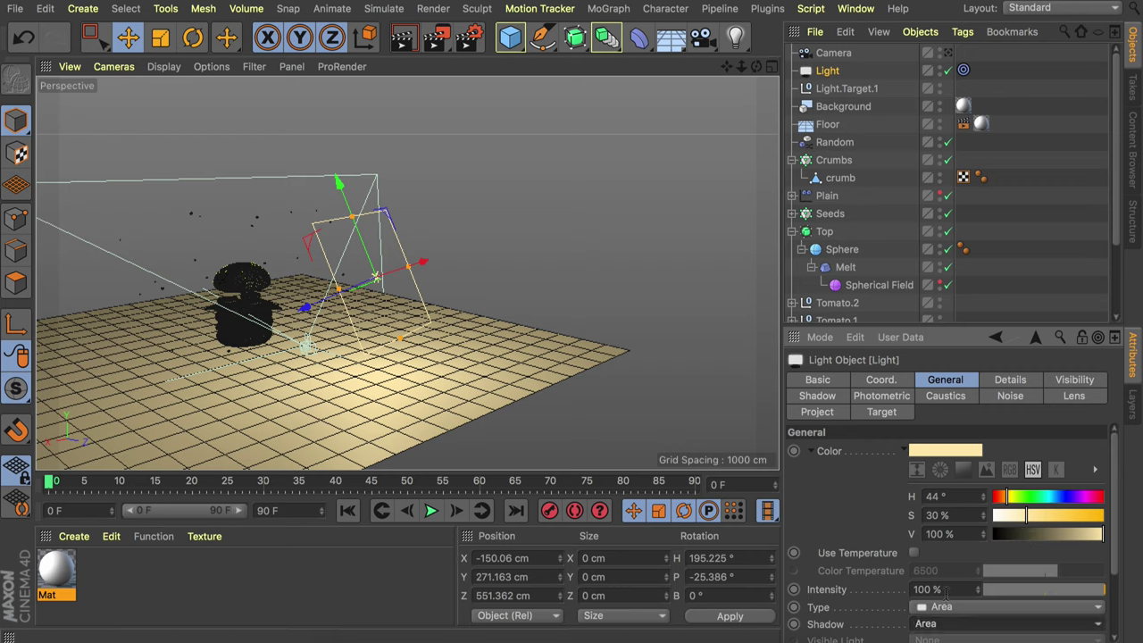
{"action": "left_click", "coordinate": [819, 396]}
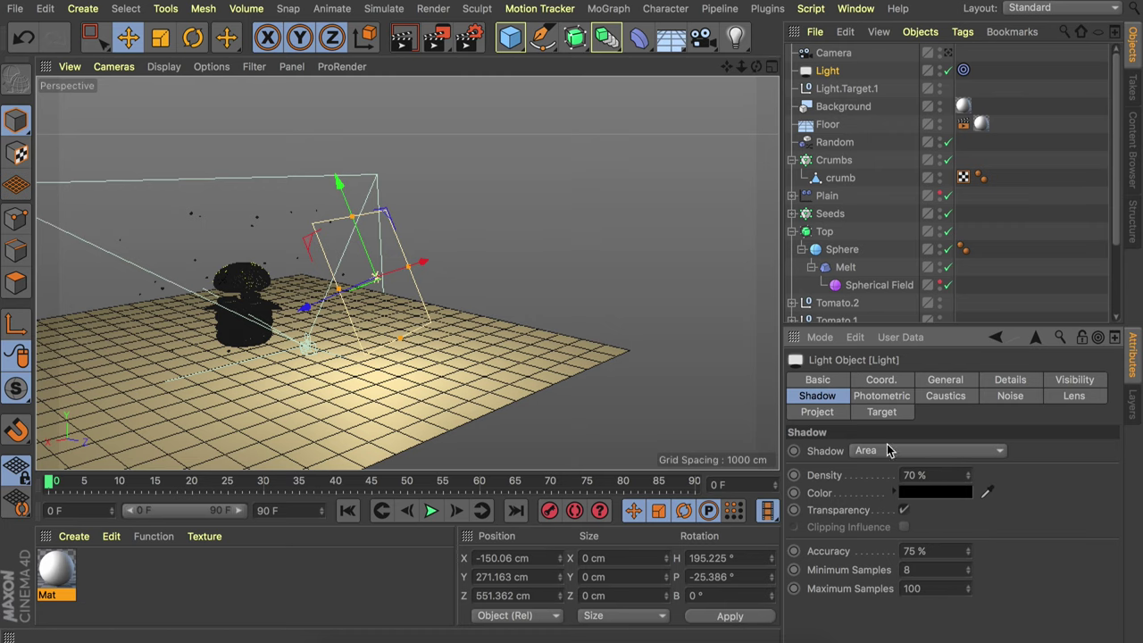
- Duplicate the warm light and move the copy to the burger's opposite side, at about X 655, Y 163, Z -531 cm
{"action": "left_click_drag", "start_coordinate": [826, 74], "coordinate": [832, 60], "text": "ctrl"}
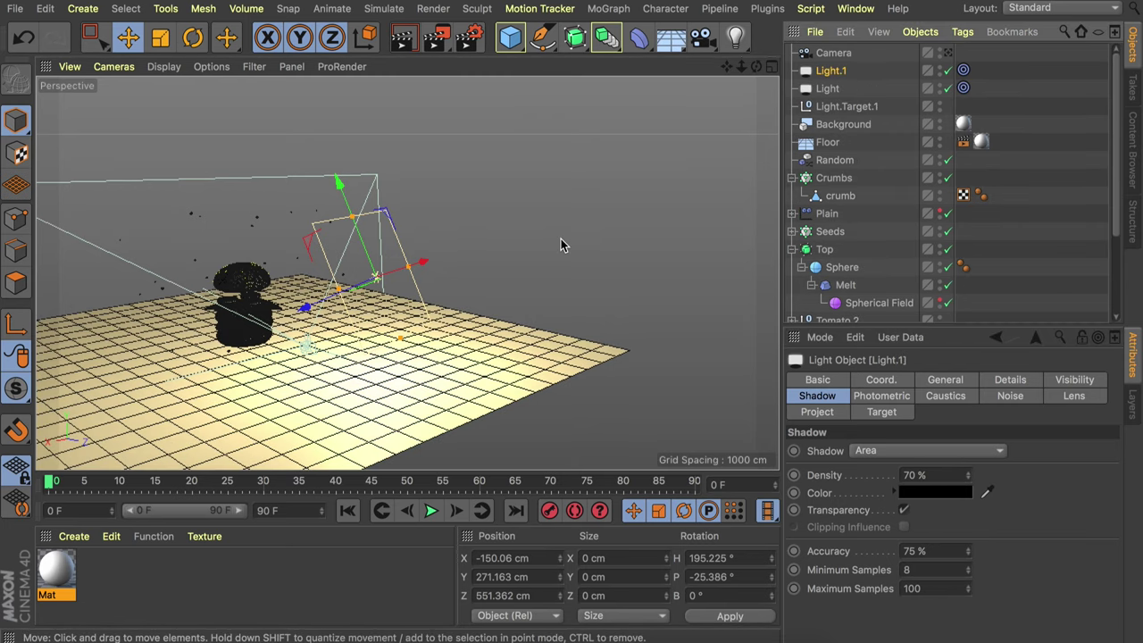
{"action": "left_click_drag", "start_coordinate": [383, 286], "coordinate": [397, 313], "text": "alt"}
{"action": "left_click_drag", "start_coordinate": [383, 285], "coordinate": [359, 223]}
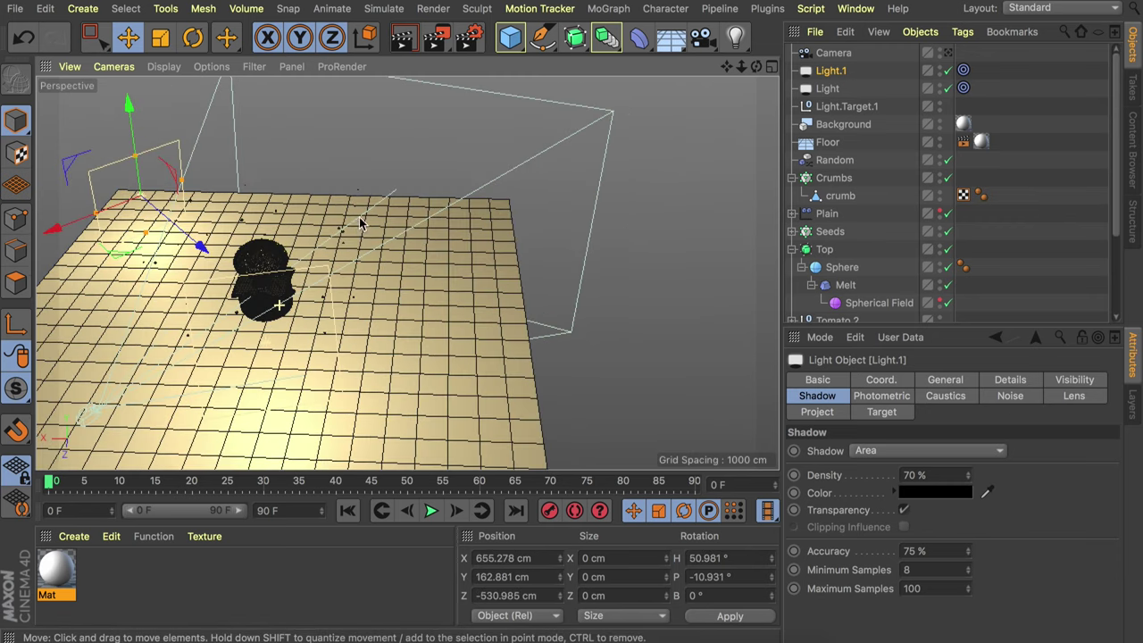
{"action": "key", "text": "t"}
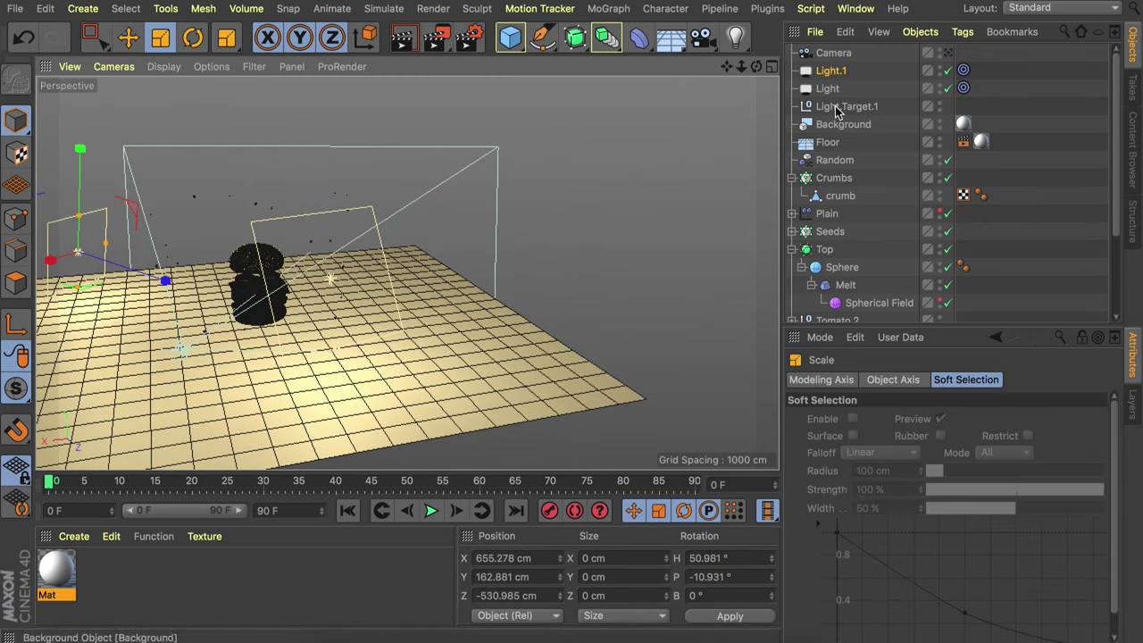
- Turn off the duplicated light's shadow and give it a pale blue colour (H 220°, S 16%)
{"action": "left_click", "coordinate": [830, 71]}
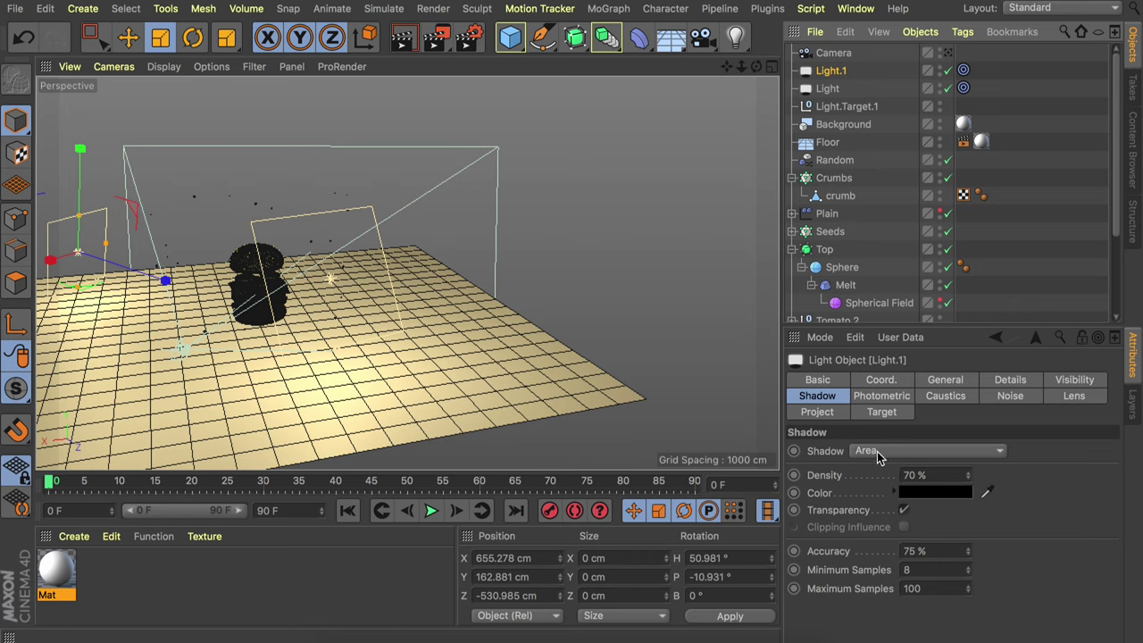
{"action": "left_click", "coordinate": [853, 452]}
{"action": "left_click", "coordinate": [866, 469]}
{"action": "left_click", "coordinate": [946, 381]}
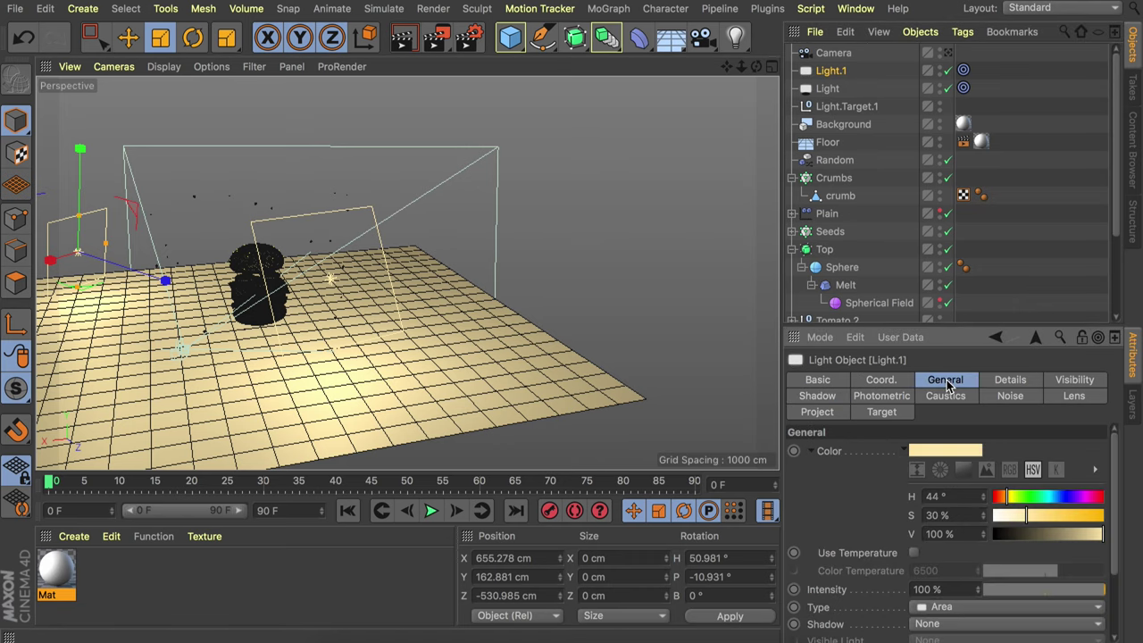
{"action": "left_click_drag", "start_coordinate": [1049, 495], "coordinate": [1010, 517]}
- Add a third area light at the burger and rotate it to a pitch of -90° so it faces straight down
{"action": "middle_click_drag", "start_coordinate": [283, 275], "coordinate": [408, 283], "text": "alt"}
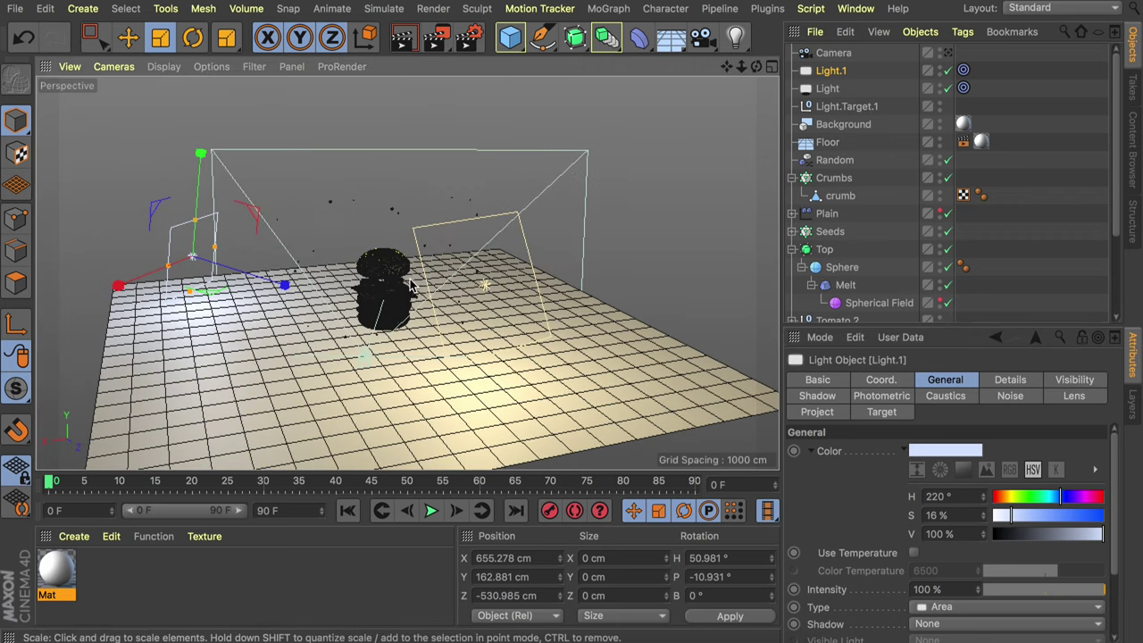
{"action": "left_click", "coordinate": [743, 46]}
{"action": "left_click", "coordinate": [896, 104]}
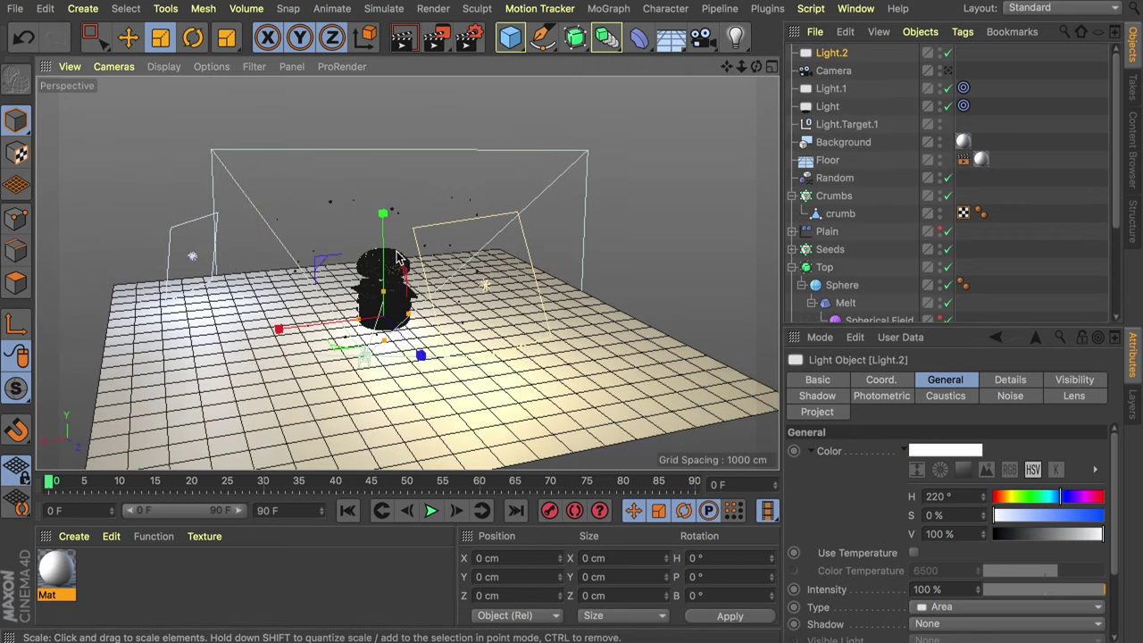
{"action": "key", "text": "r"}
{"action": "left_click_drag", "start_coordinate": [393, 294], "coordinate": [405, 395]}
- Scale up the downward-facing area light and raise it above the burger to a Y position of about 804 cm
{"action": "key", "text": "t"}
{"action": "left_click_drag", "start_coordinate": [368, 350], "coordinate": [730, 350]}
{"action": "key", "text": "e"}
{"action": "left_click_drag", "start_coordinate": [368, 350], "coordinate": [315, 211]}
- Set the overhead area light's intensity to 70%
{"action": "left_click", "coordinate": [828, 55]}
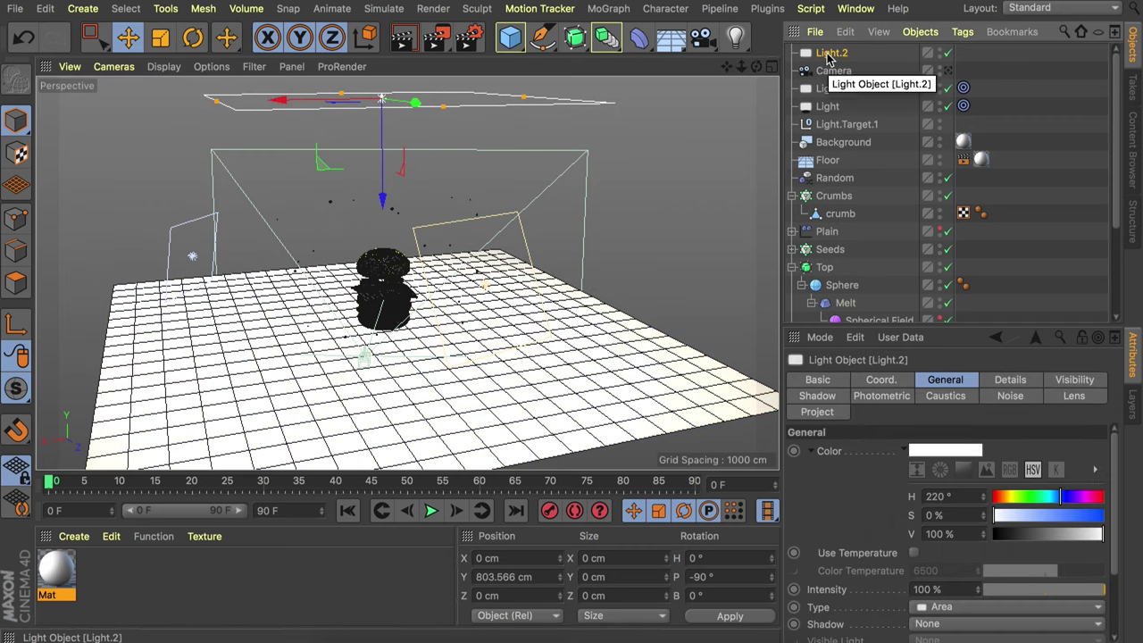
{"action": "double_click", "coordinate": [942, 592]}
{"action": "type", "text": "70"}
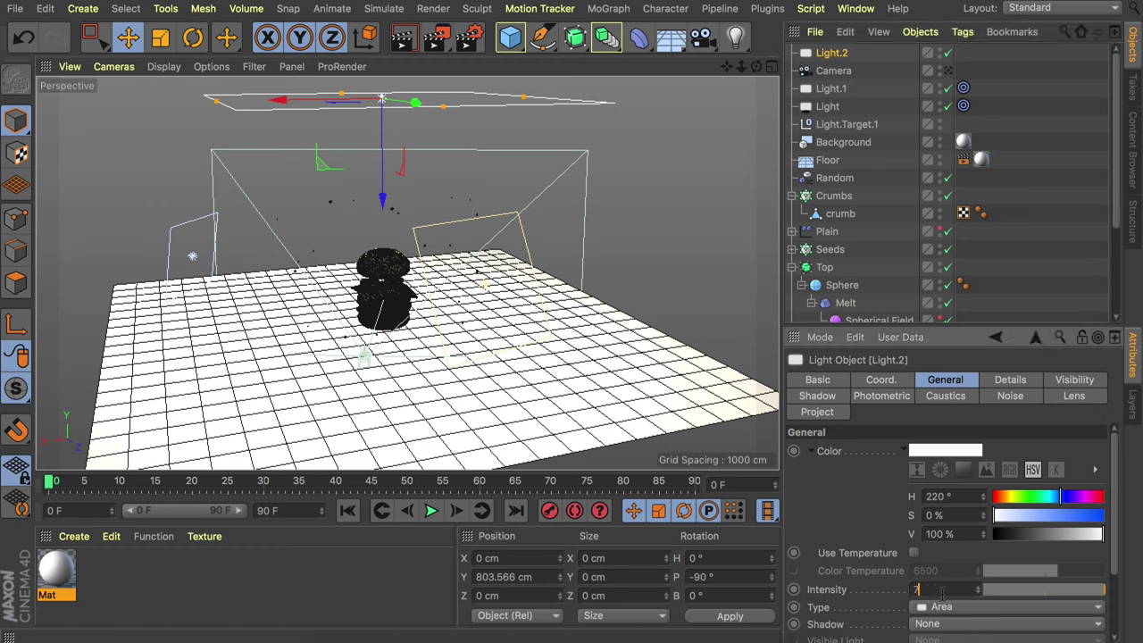
- Confirm the intensity entered for the overhead light Light.2 and set its shadow type to Area
{"action": "key", "text": "Return"}
{"action": "left_click", "coordinate": [817, 396]}
{"action": "left_click", "coordinate": [873, 451]}
{"action": "left_click", "coordinate": [876, 452]}
{"action": "left_click", "coordinate": [906, 452]}
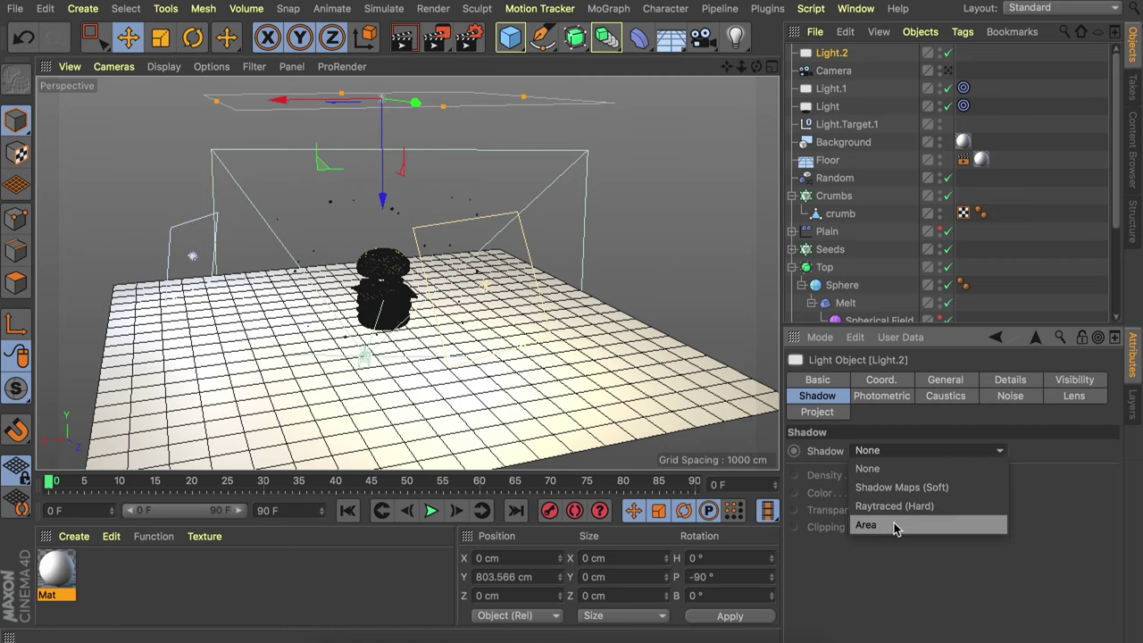
{"action": "left_click", "coordinate": [900, 524]}
{"action": "left_click", "coordinate": [922, 475]}
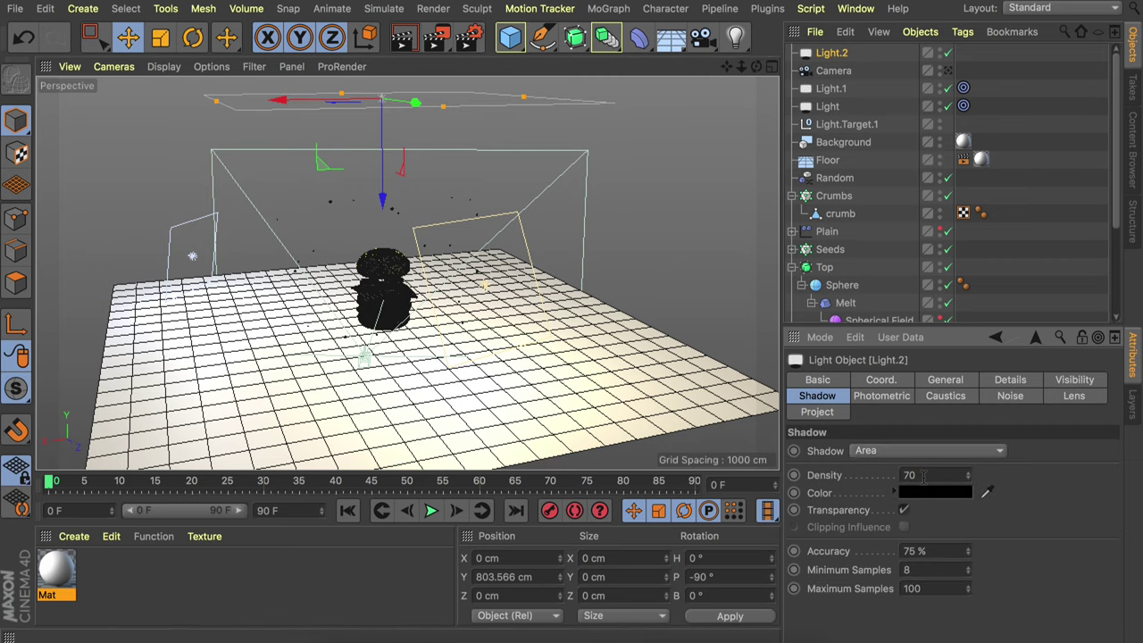
- Duplicate the warm area light, place the copy at about X 325, Y 161, Z 713 cm and scale it down
{"action": "left_click_drag", "start_coordinate": [446, 294], "coordinate": [537, 400], "text": "alt"}
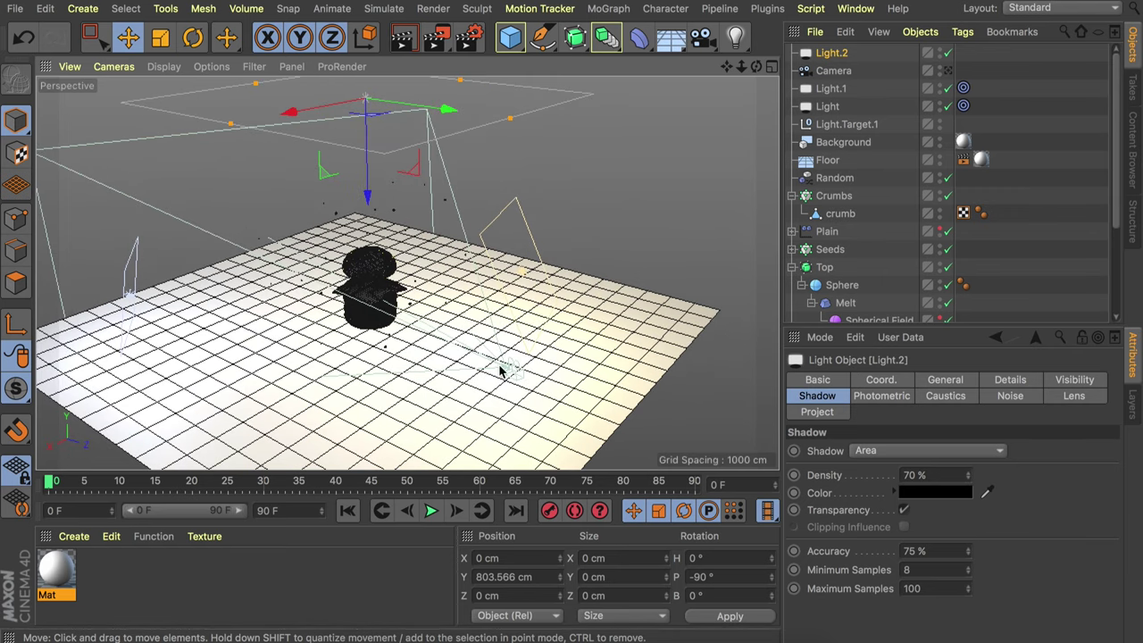
{"action": "left_click", "coordinate": [827, 110]}
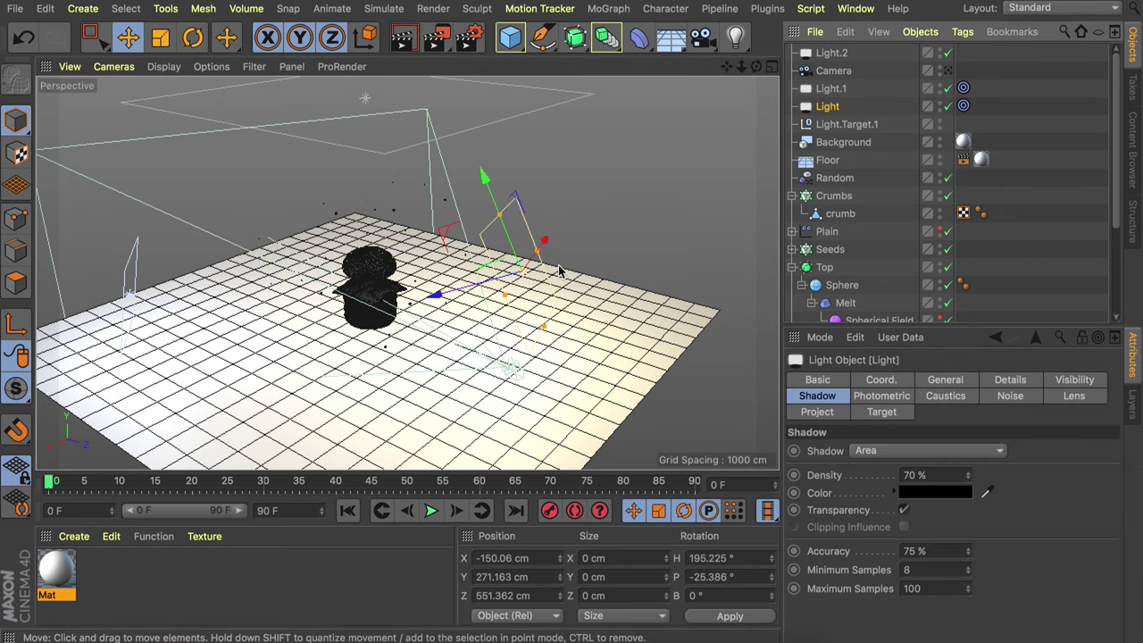
{"action": "left_click_drag", "start_coordinate": [556, 267], "coordinate": [460, 315], "text": "alt"}
{"action": "left_click_drag", "start_coordinate": [387, 183], "coordinate": [386, 219]}
{"action": "key", "text": "t"}
{"action": "left_click_drag", "start_coordinate": [440, 324], "coordinate": [675, 351], "text": "alt"}
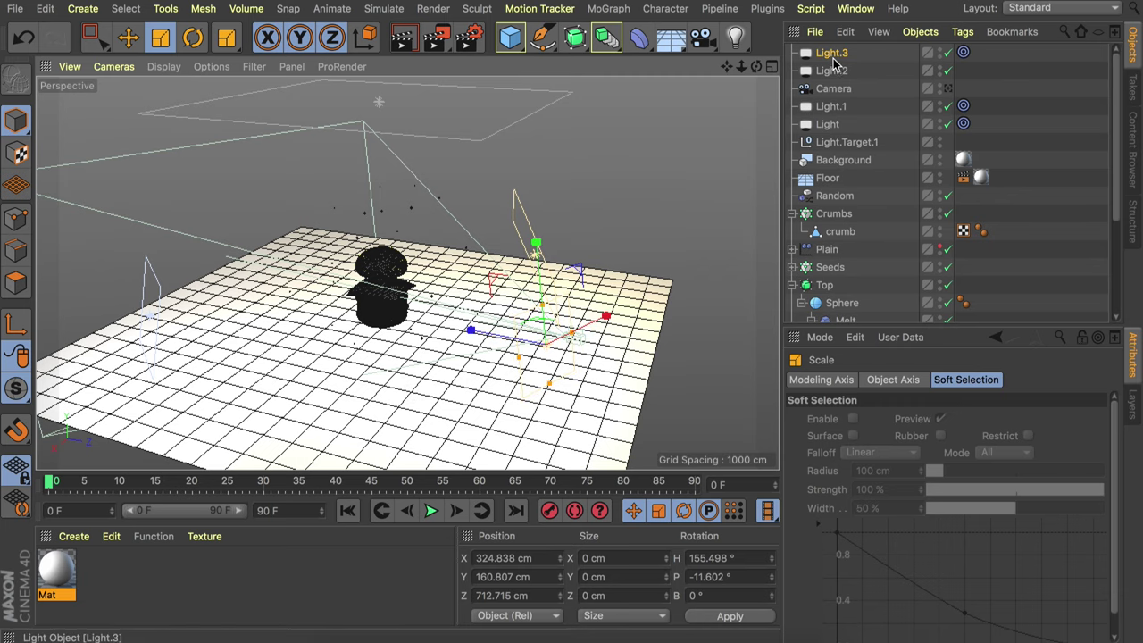
- Make the duplicated Light.3 white with 0% saturation and set its intensity to 50%
{"action": "left_click", "coordinate": [832, 56]}
{"action": "left_click_drag", "start_coordinate": [978, 510], "coordinate": [956, 521]}
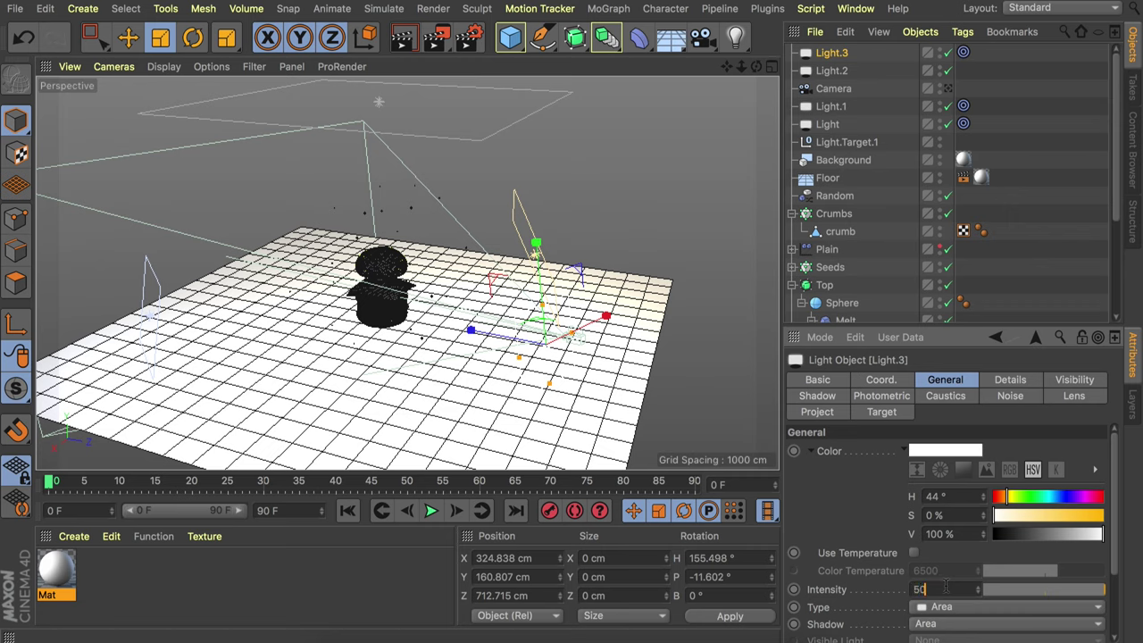
{"action": "key", "text": "Return"}
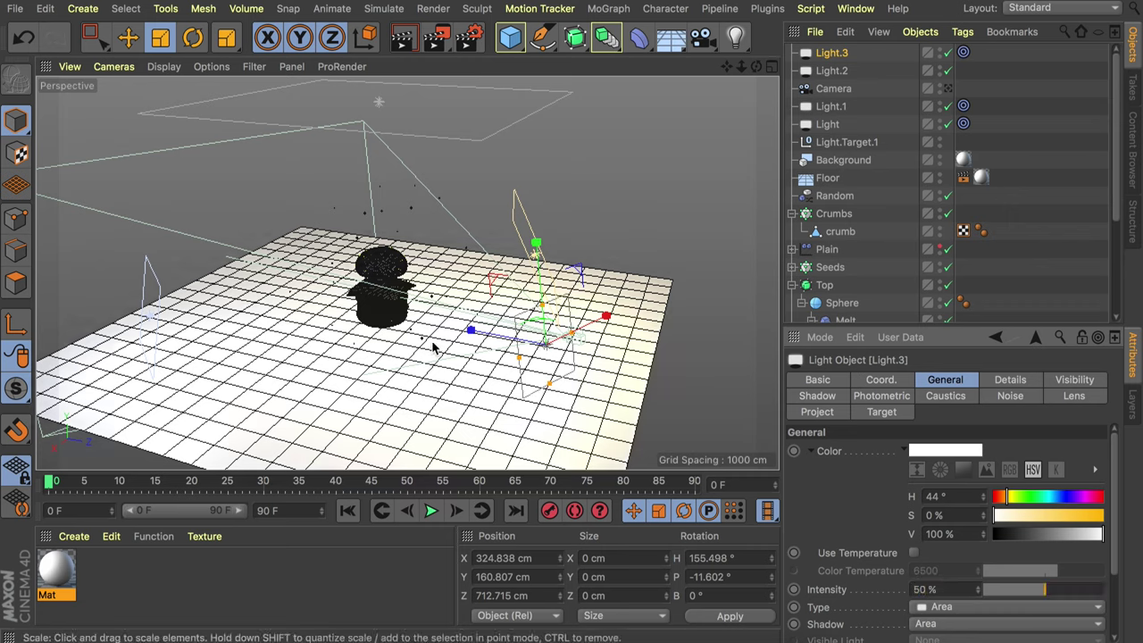
{"action": "left_click", "coordinate": [813, 397]}
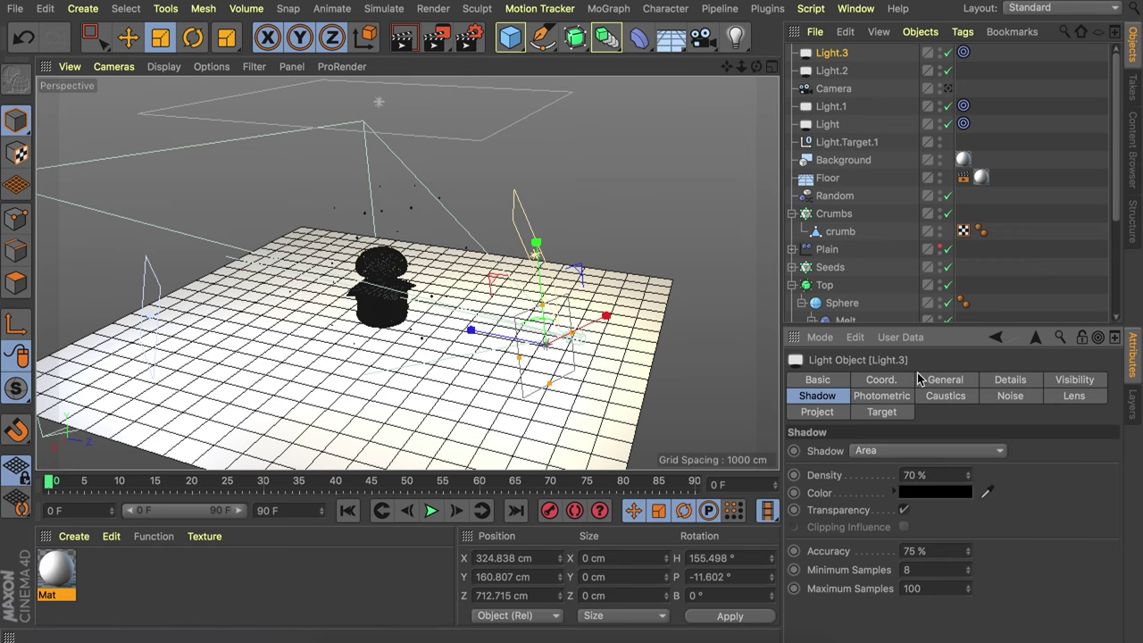
{"action": "left_click", "coordinate": [944, 379]}
- View the burger through the scene camera and add the Ambient Occlusion effect to the render settings
{"action": "left_click", "coordinate": [943, 87]}
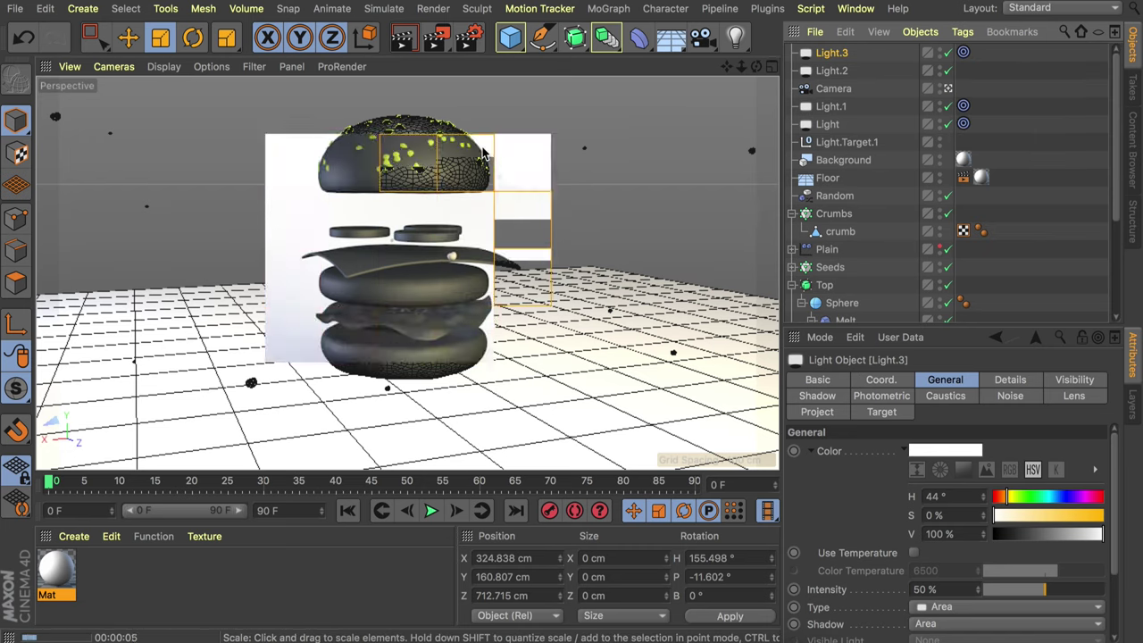
{"action": "left_click", "coordinate": [468, 43]}
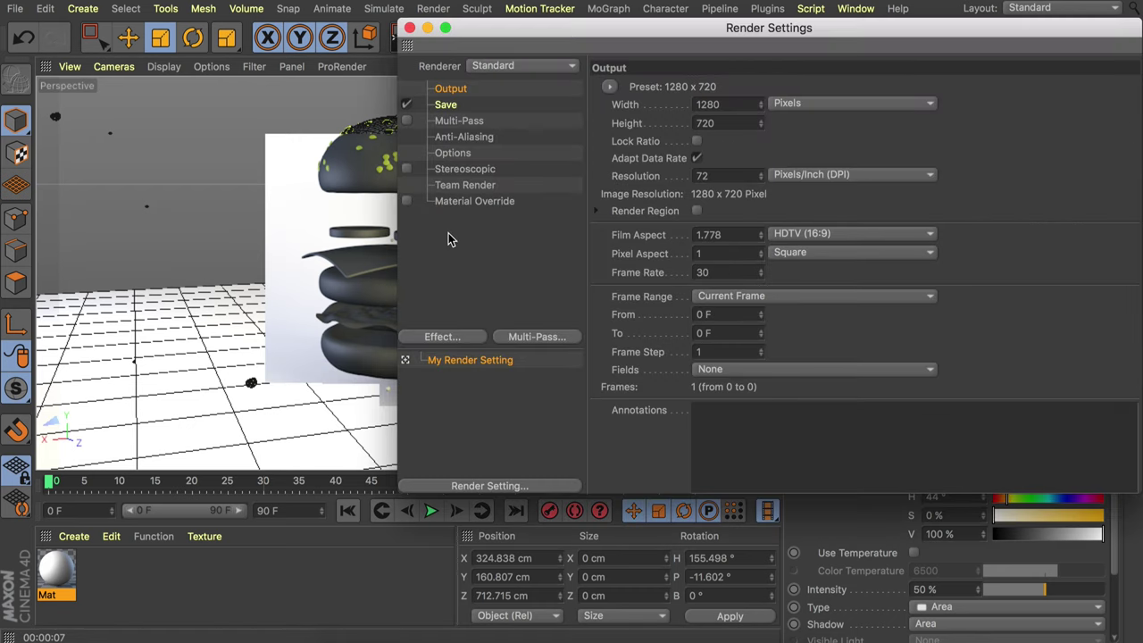
{"action": "left_click", "coordinate": [450, 332]}
{"action": "left_click", "coordinate": [527, 182]}
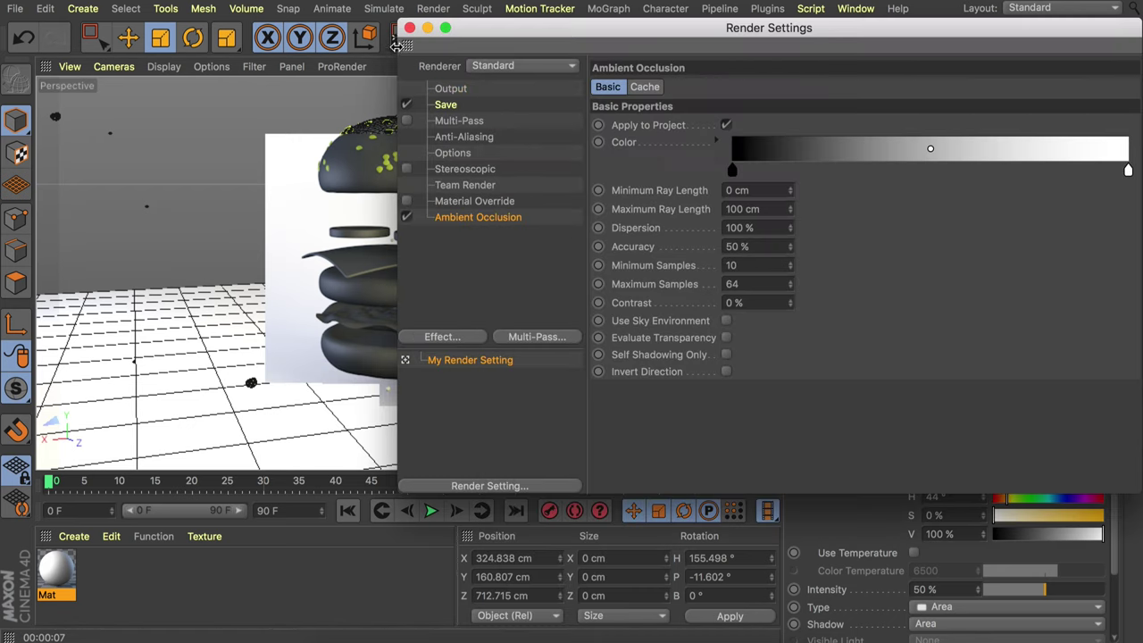
{"action": "left_click", "coordinate": [409, 28]}
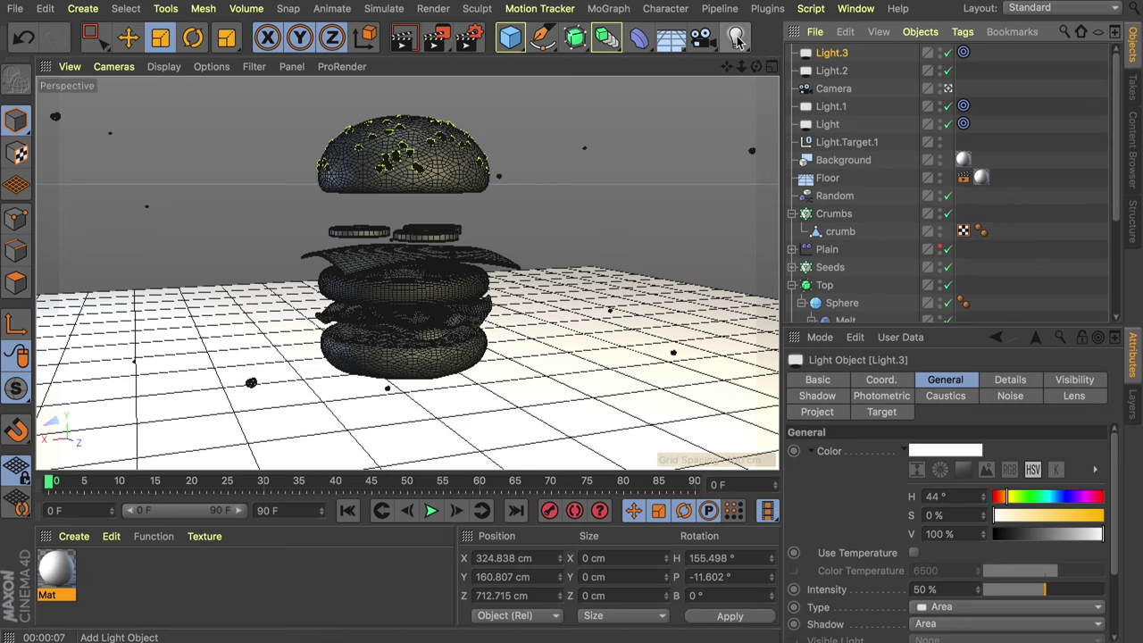
- Add an Omni light with ambient illumination and 70% intensity, and check it with a viewport render
{"action": "left_click", "coordinate": [736, 38]}
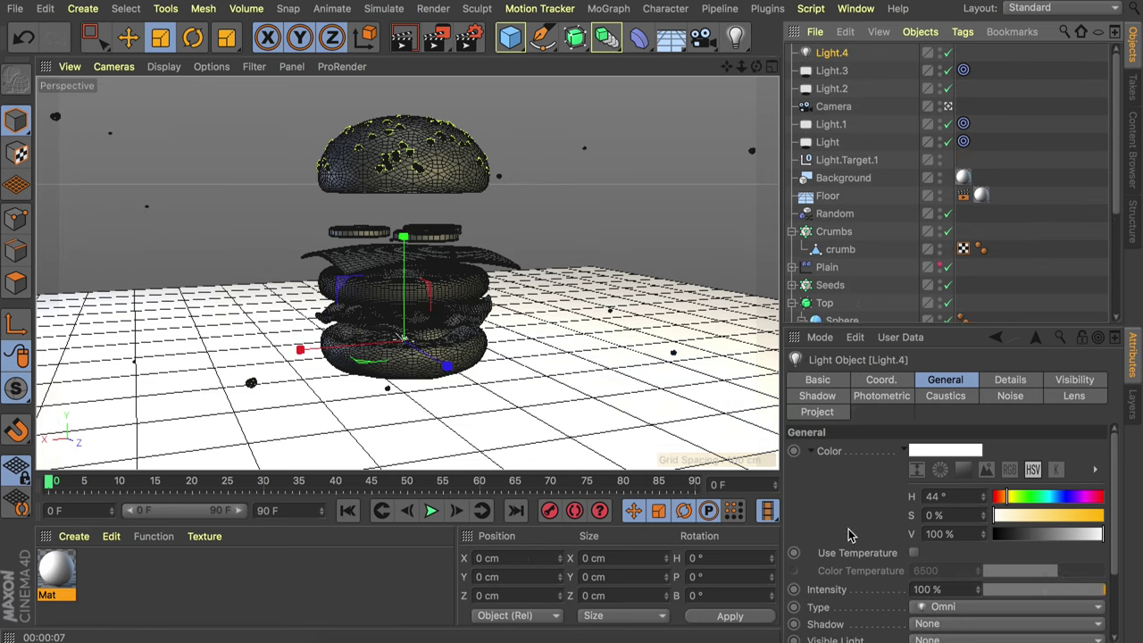
{"action": "scroll", "coordinate": [850, 534], "scroll_direction": "down", "scroll_amount": 3}
{"action": "left_click", "coordinate": [911, 585]}
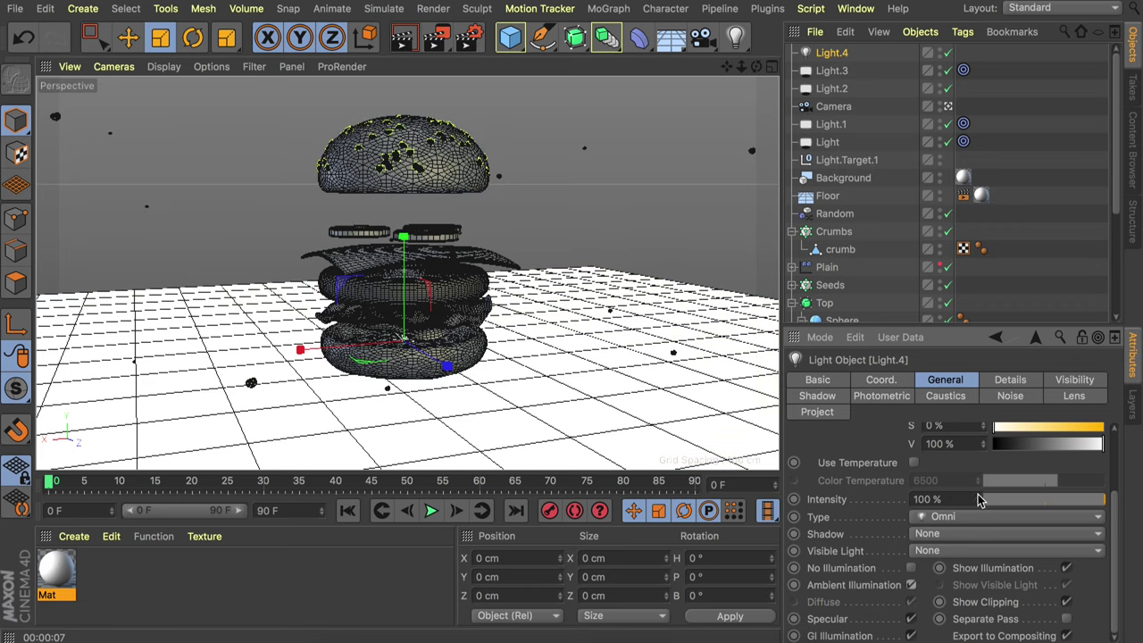
{"action": "left_click_drag", "start_coordinate": [1099, 502], "coordinate": [1072, 506]}
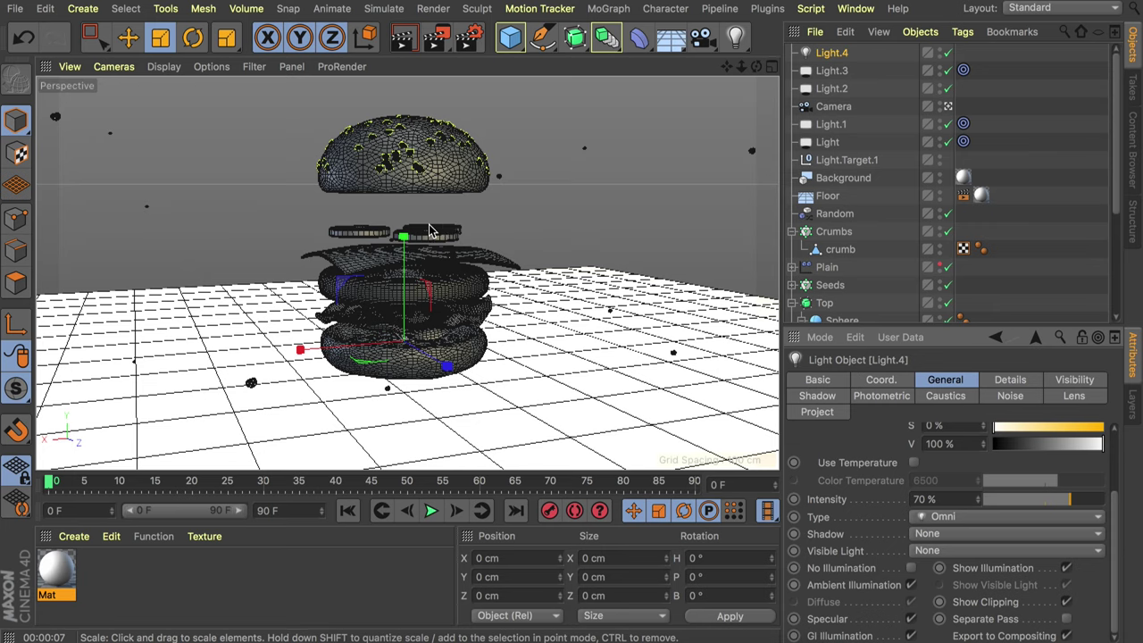
{"action": "left_click", "coordinate": [402, 36]}
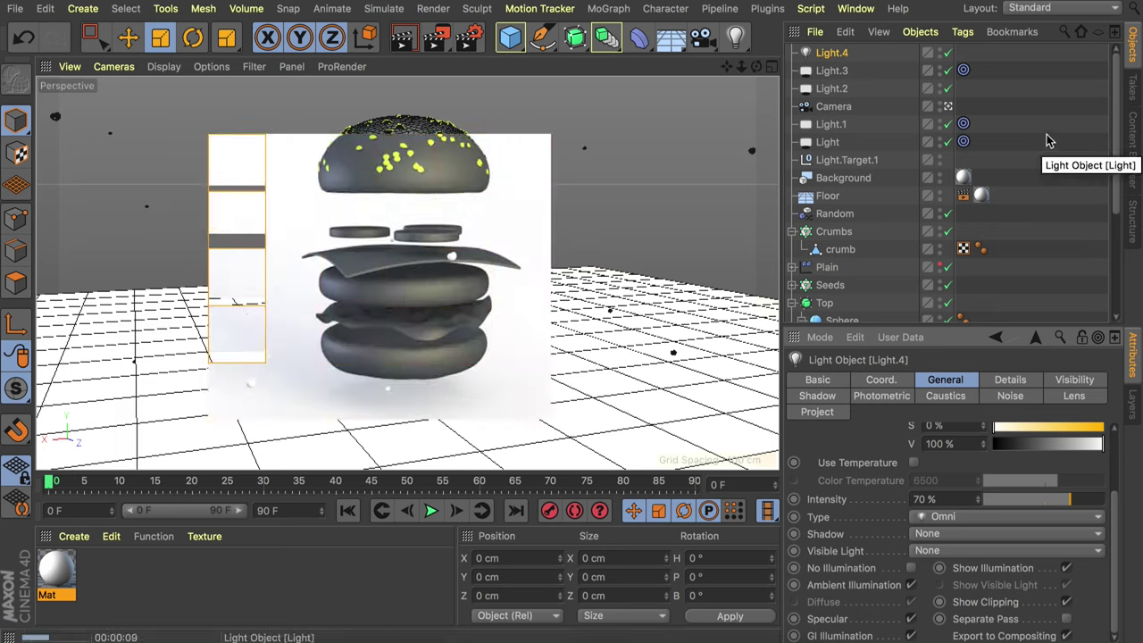
{"action": "left_click", "coordinate": [273, 161]}
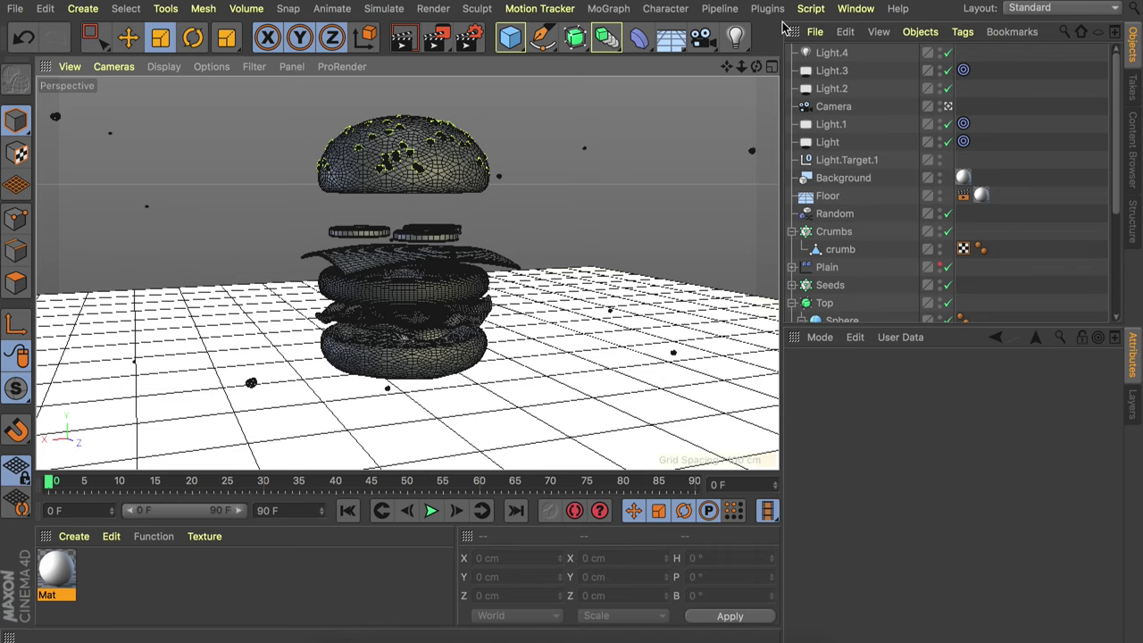
- Create a new material and name it bread
{"action": "double_click", "coordinate": [107, 576]}
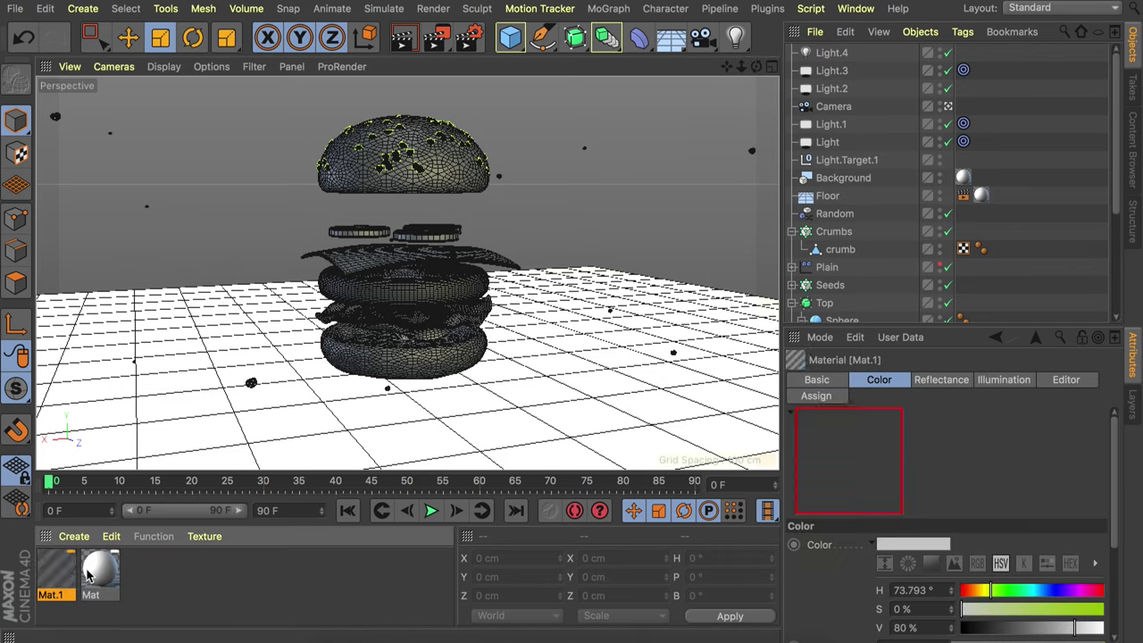
{"action": "double_click", "coordinate": [56, 572]}
{"action": "type", "text": "bread"}
{"action": "key", "text": "Return"}
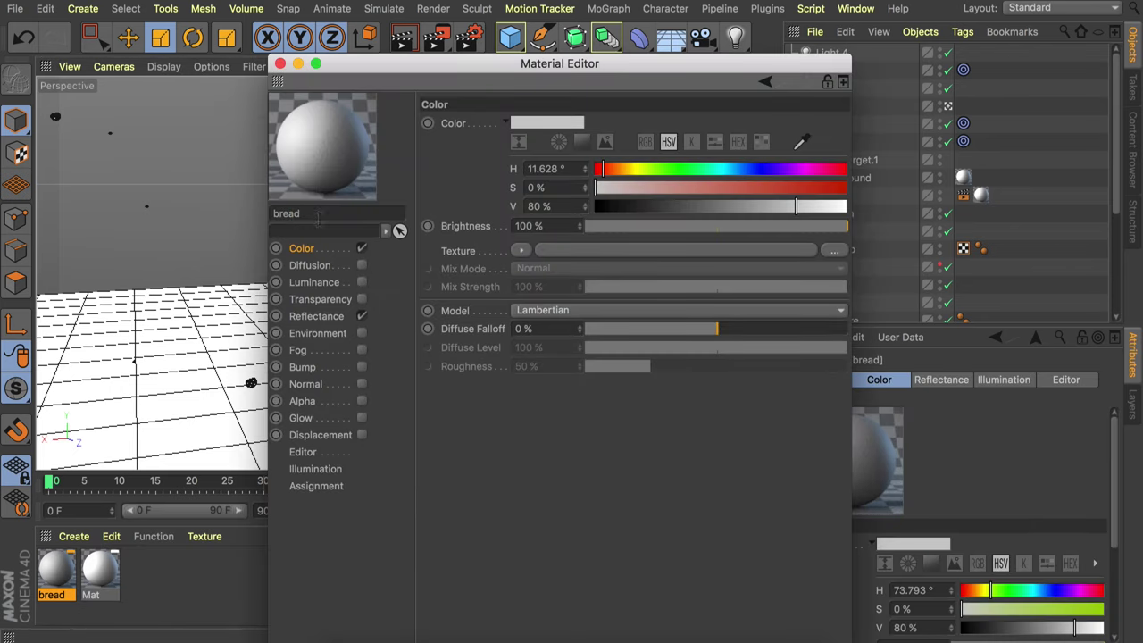
- Apply a Gradient shader to the bread material's color texture and set the gradient type to 2D - V
{"action": "left_click", "coordinate": [523, 251]}
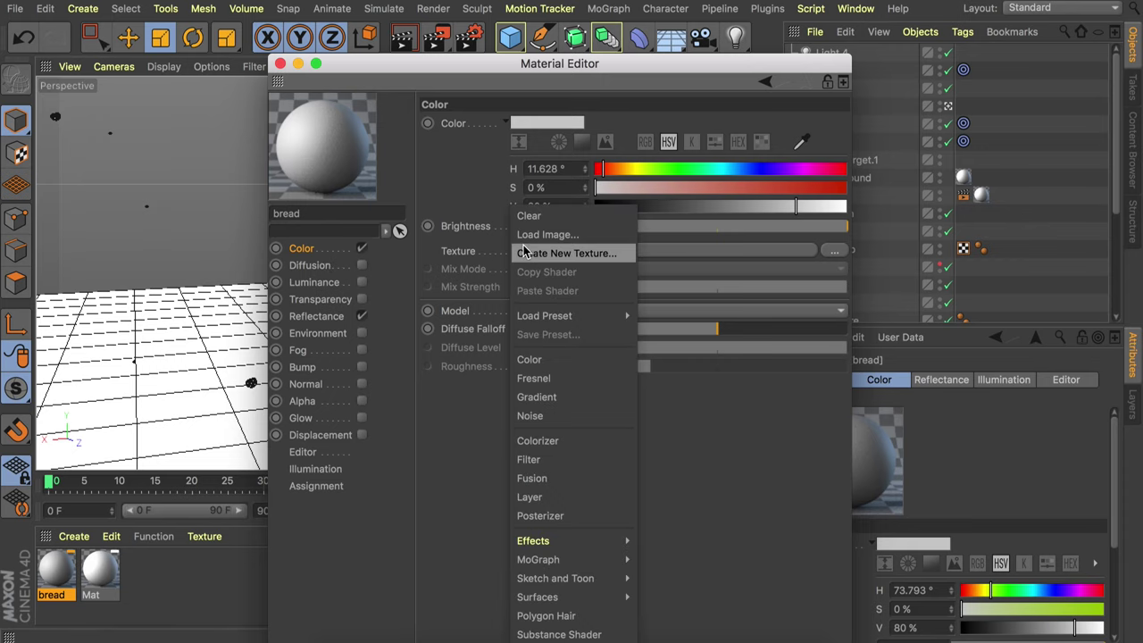
{"action": "left_click", "coordinate": [569, 398]}
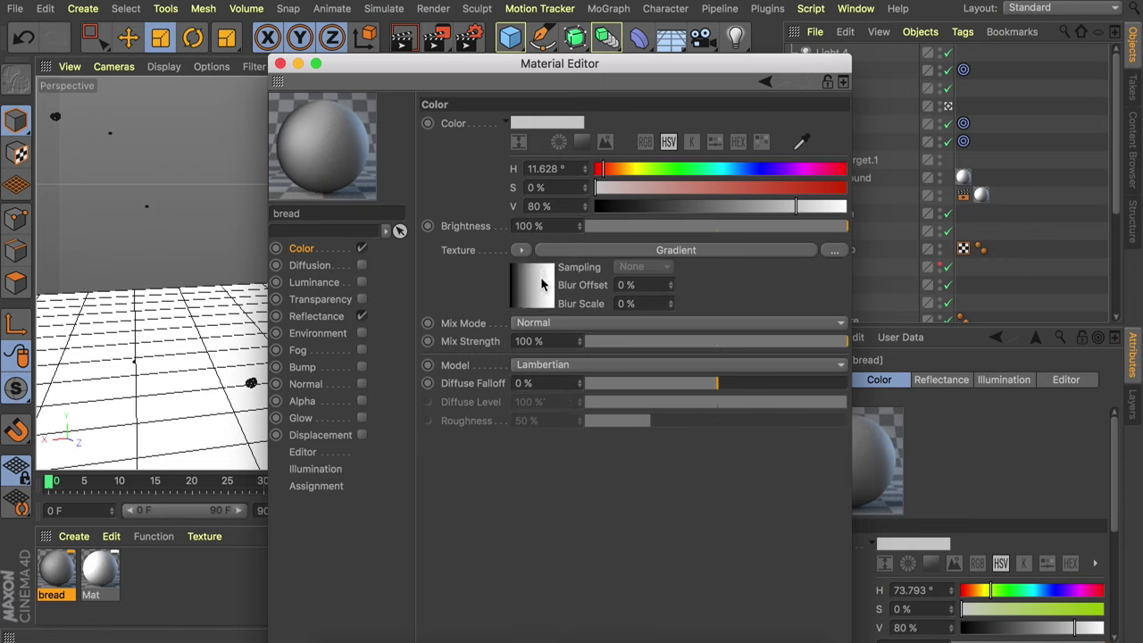
{"action": "left_click", "coordinate": [534, 284]}
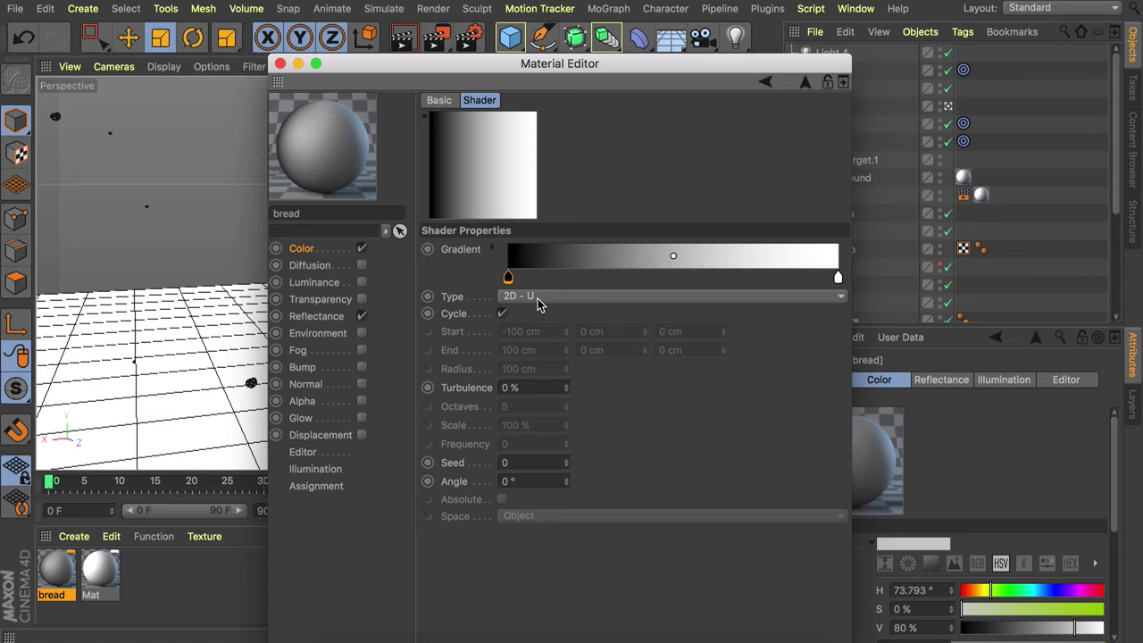
{"action": "left_click", "coordinate": [537, 299]}
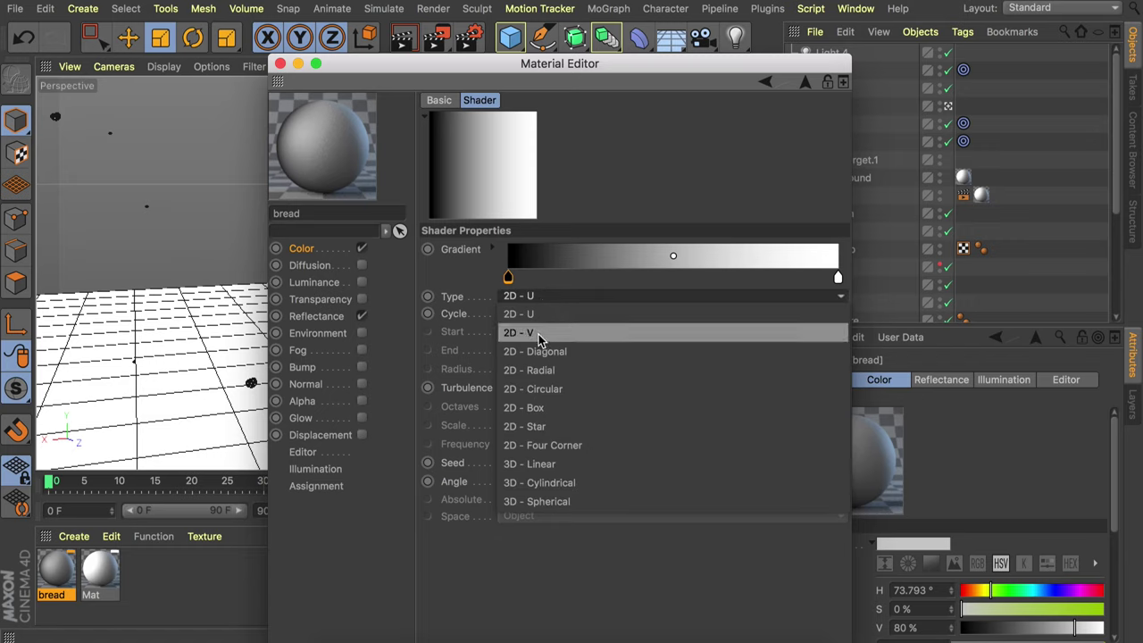
{"action": "left_click", "coordinate": [538, 335]}
- Color the gradient's start knot pale tan and its end knot orange-brown with H 26°, S 67%, V 83%
{"action": "double_click", "coordinate": [508, 277]}
{"action": "left_click_drag", "start_coordinate": [424, 298], "coordinate": [438, 298]}
{"action": "left_click_drag", "start_coordinate": [506, 316], "coordinate": [654, 329]}
{"action": "left_click", "coordinate": [538, 363]}
{"action": "double_click", "coordinate": [838, 278]}
{"action": "left_click_drag", "start_coordinate": [766, 299], "coordinate": [755, 299]}
{"action": "left_click_drag", "start_coordinate": [777, 317], "coordinate": [964, 336]}
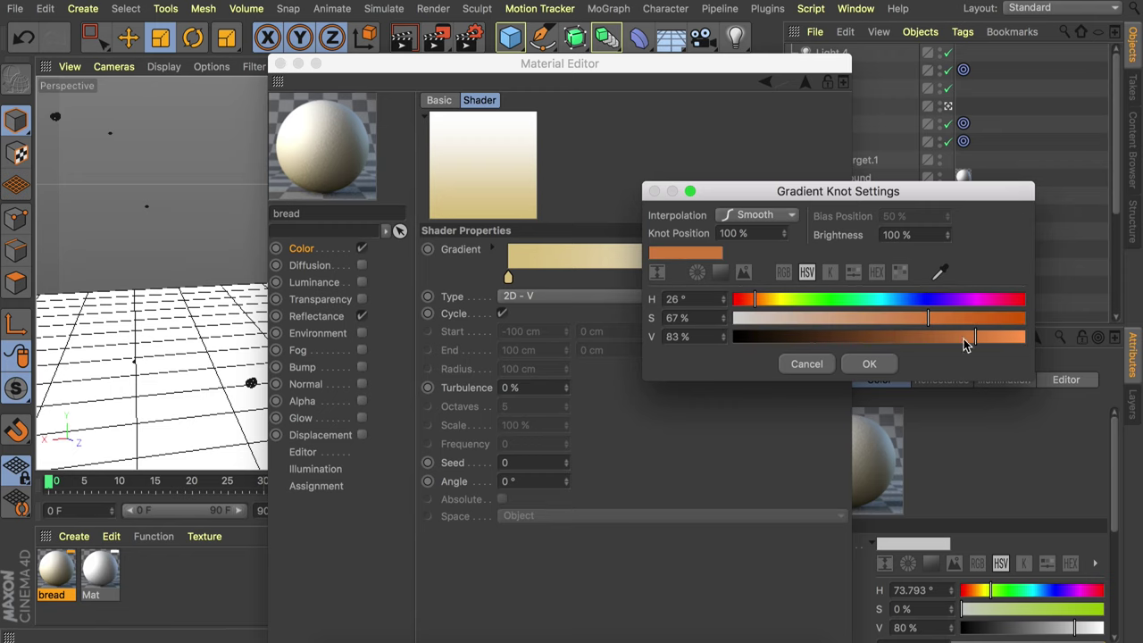
{"action": "left_click", "coordinate": [869, 364]}
- Set the bread material's default specular inner width to 22% and its layer color to pale yellow
{"action": "left_click", "coordinate": [317, 317]}
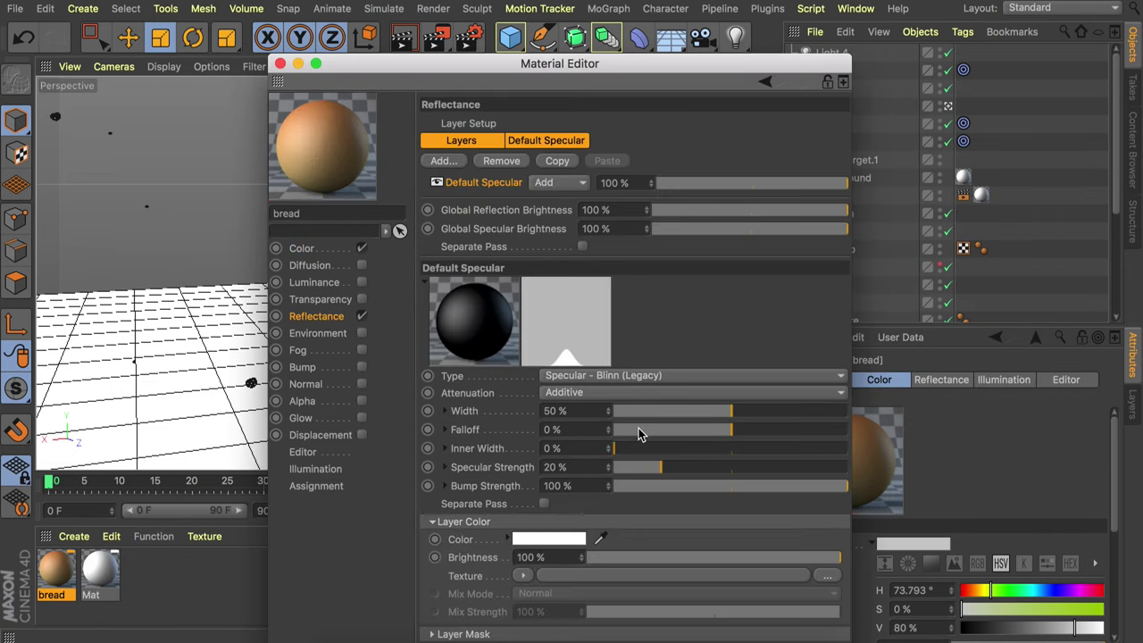
{"action": "left_click_drag", "start_coordinate": [642, 449], "coordinate": [667, 453]}
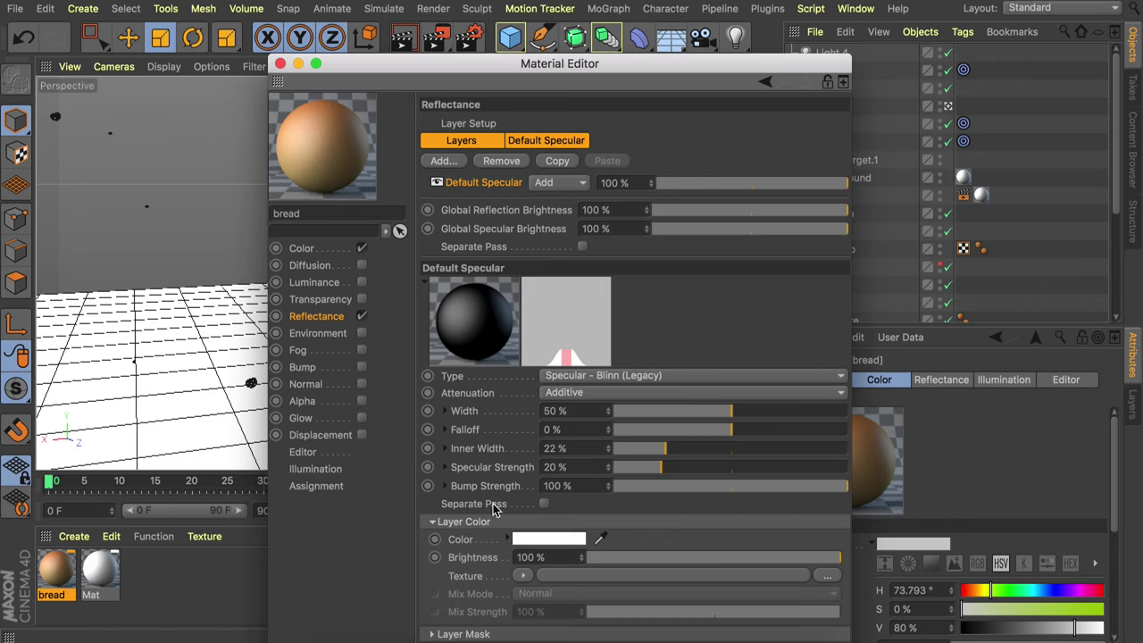
{"action": "left_click", "coordinate": [549, 539]}
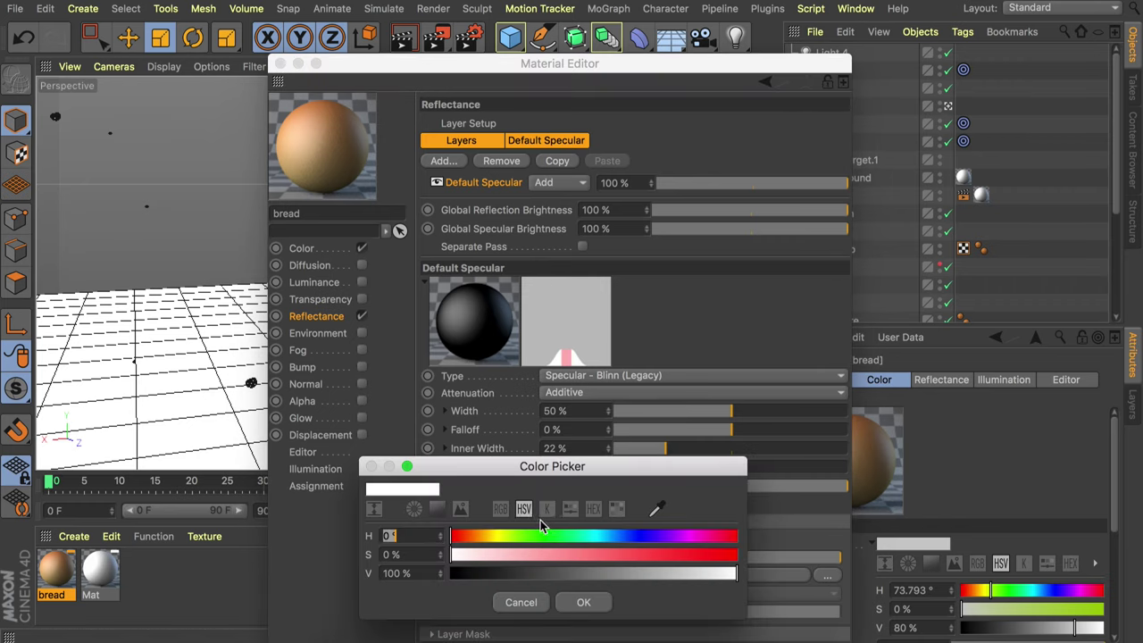
{"action": "left_click", "coordinate": [490, 536]}
{"action": "left_click_drag", "start_coordinate": [497, 554], "coordinate": [507, 554]}
{"action": "left_click", "coordinate": [487, 534]}
{"action": "left_click", "coordinate": [583, 602]}
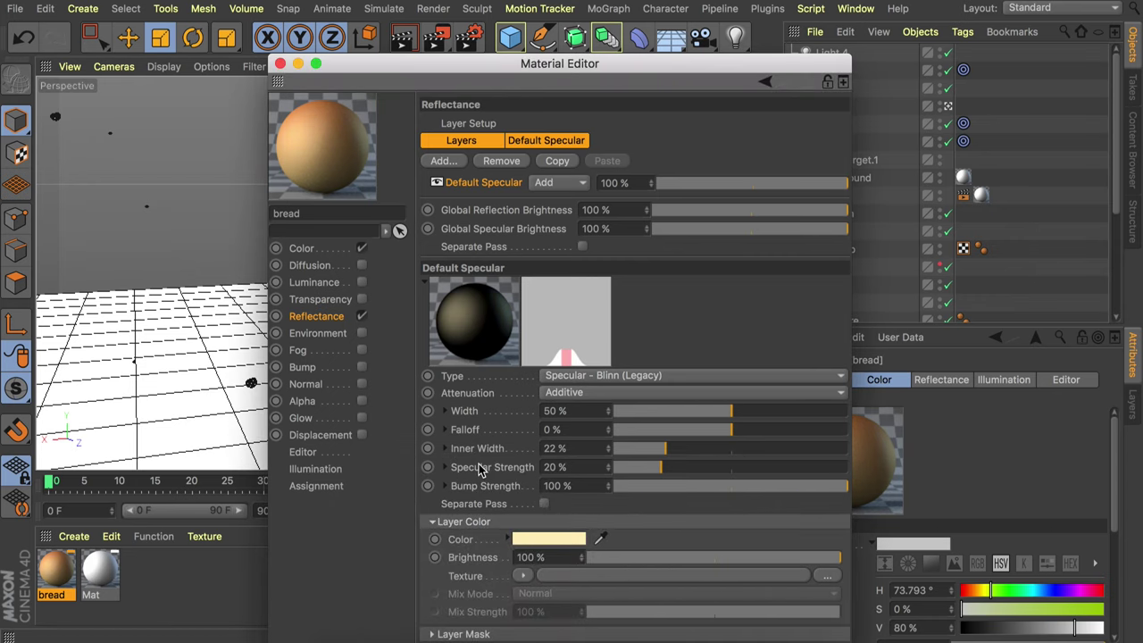
- Enable bump on the bread material and use a Layer shader containing a Noise shader as its texture
{"action": "left_click", "coordinate": [362, 369]}
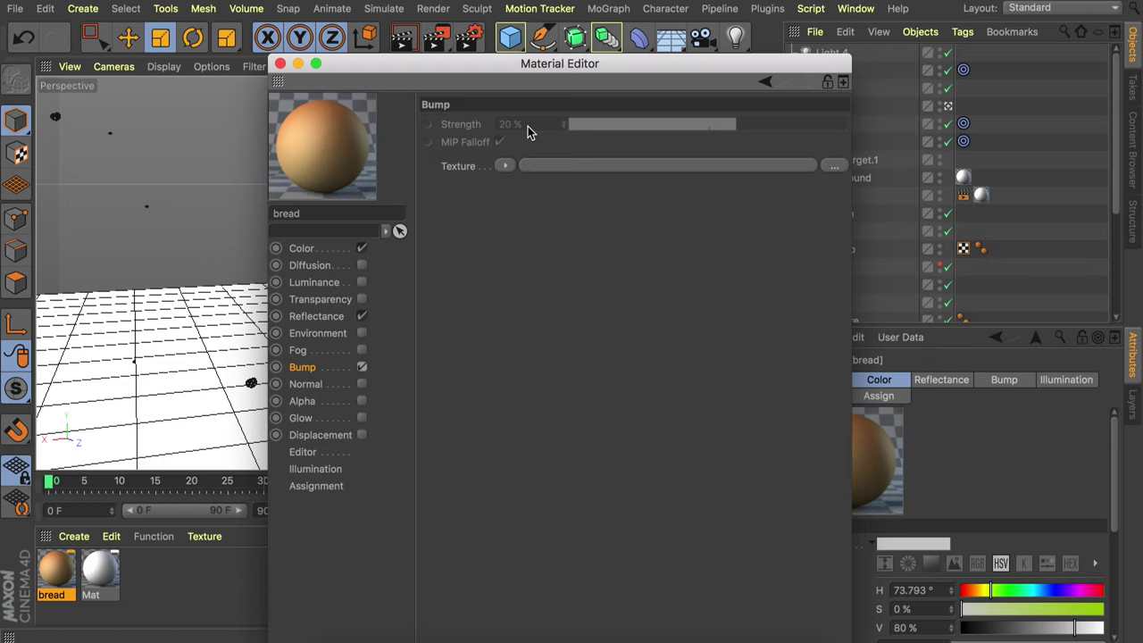
{"action": "left_click", "coordinate": [504, 166]}
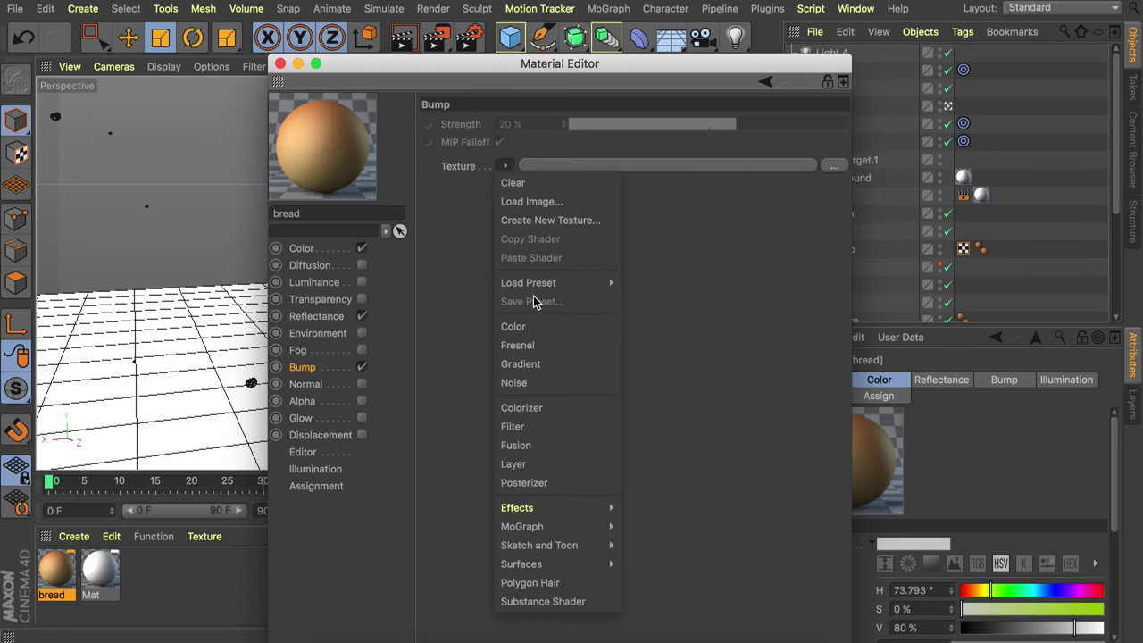
{"action": "left_click", "coordinate": [526, 463]}
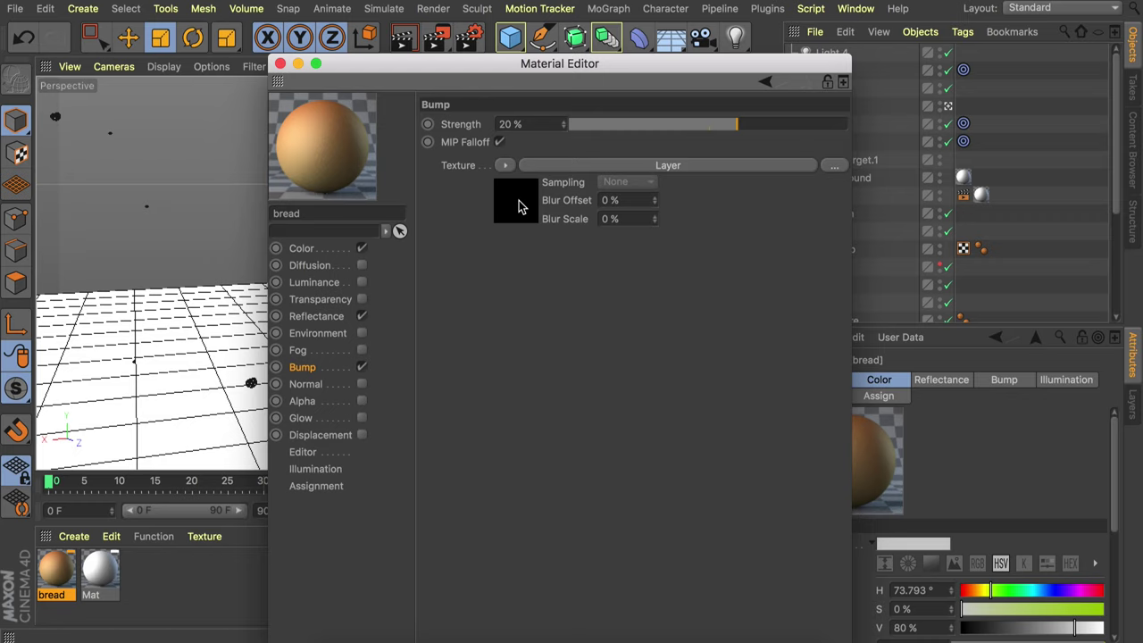
{"action": "left_click", "coordinate": [521, 206]}
{"action": "left_click", "coordinate": [525, 274]}
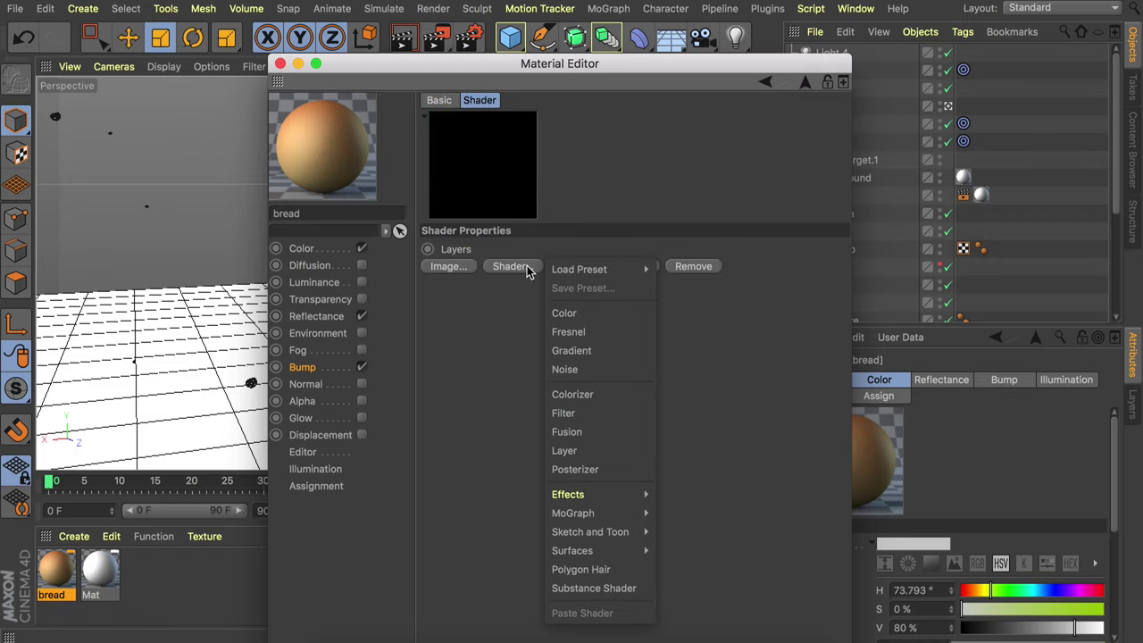
{"action": "left_click", "coordinate": [577, 371]}
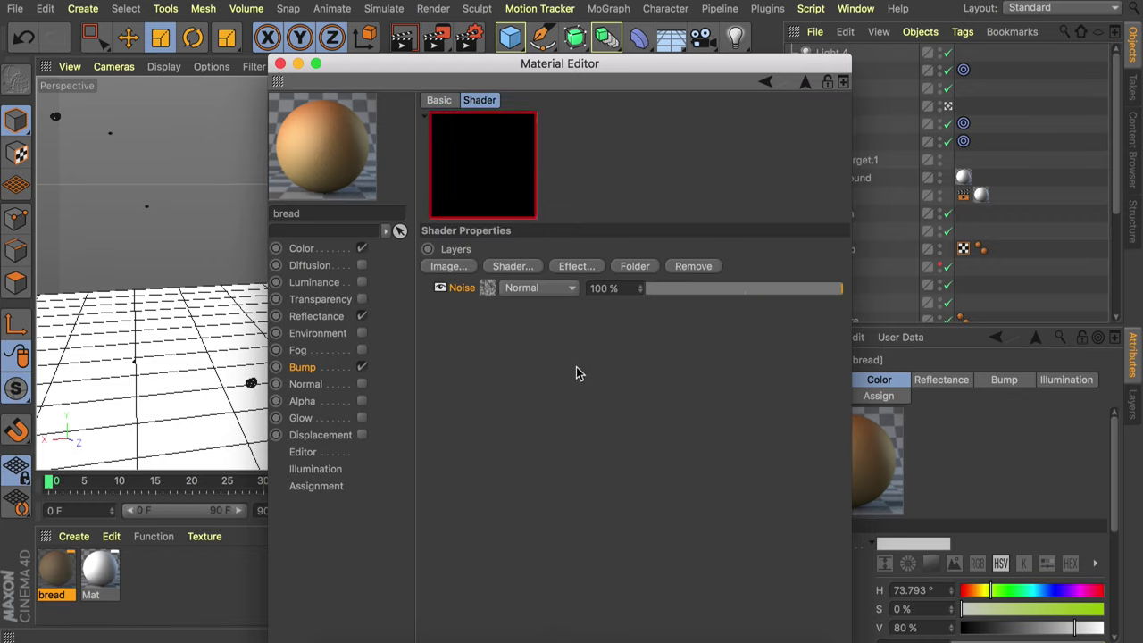
- Set the bump noise's global scale to 10%
{"action": "left_click", "coordinate": [487, 289]}
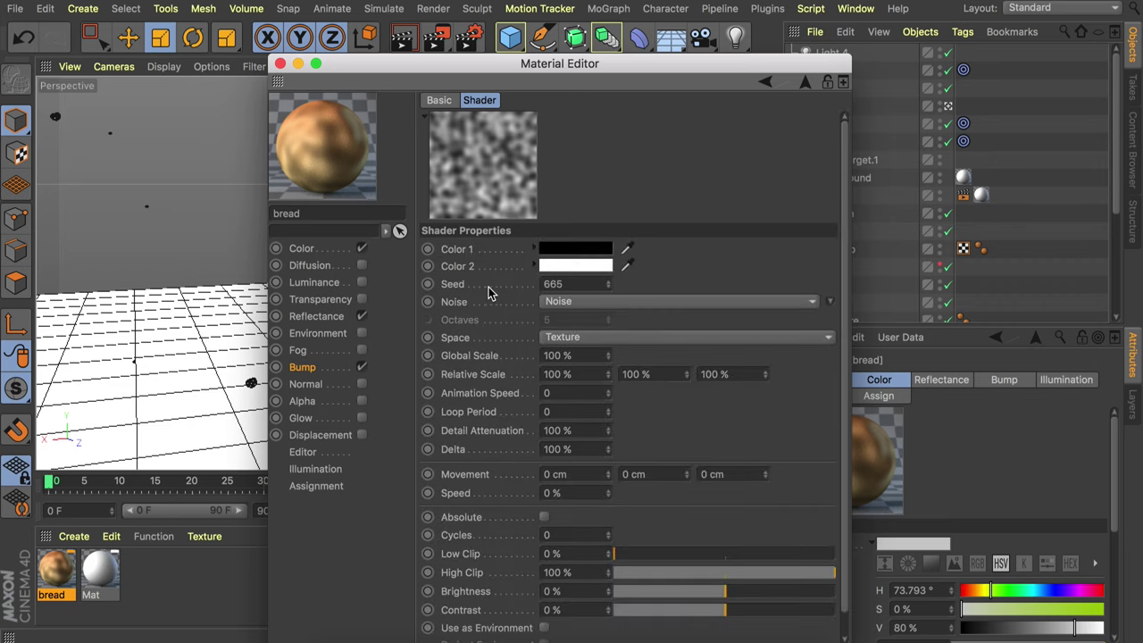
{"action": "left_click", "coordinate": [574, 355]}
{"action": "type", "text": "10"}
{"action": "key", "text": "Return"}
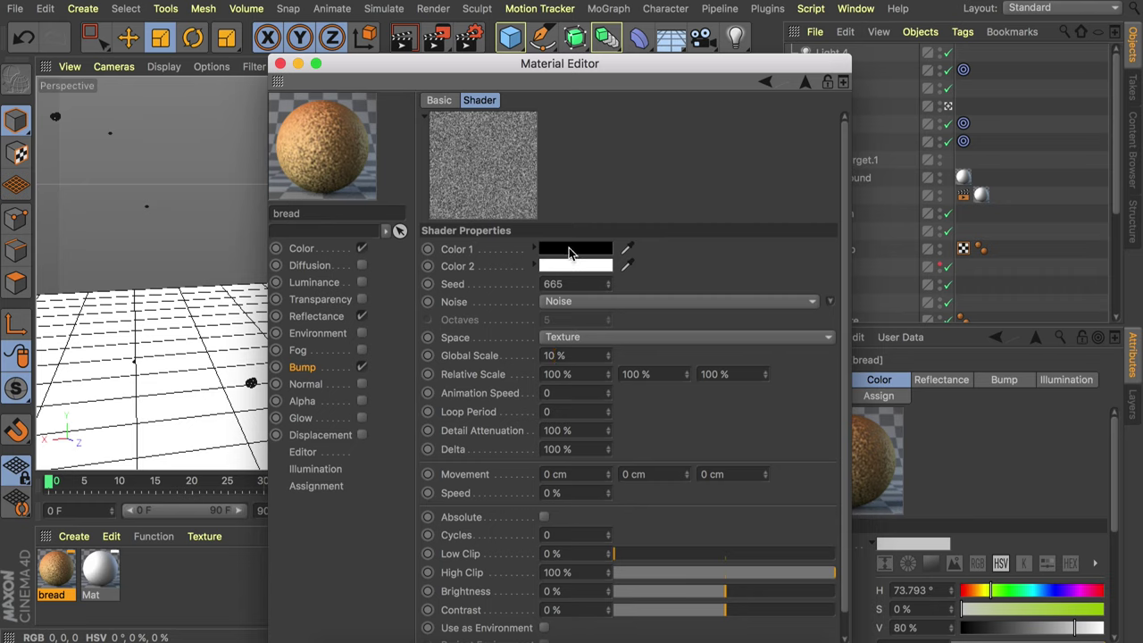
- Set Color 1 of the bump channel's noise to medium gray
{"action": "left_click", "coordinate": [570, 250]}
{"action": "left_click", "coordinate": [606, 284]}
{"action": "left_click_drag", "start_coordinate": [606, 283], "coordinate": [604, 284]}
{"action": "left_click", "coordinate": [599, 313]}
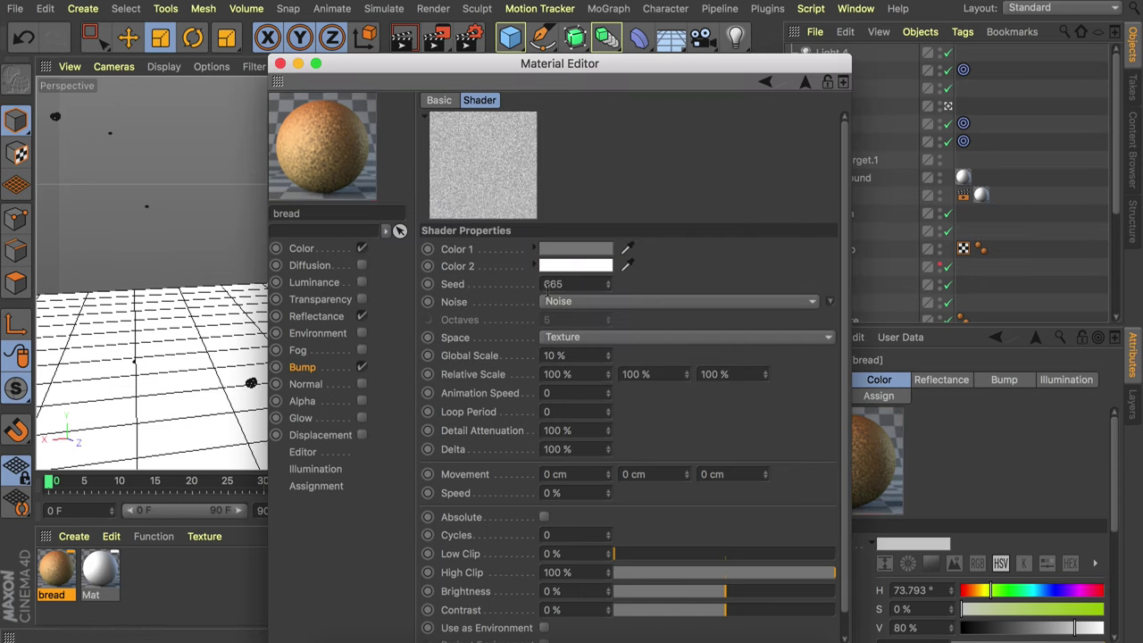
- Add a second Noise shader to the bump's layer stack and blend it with Multiply
{"action": "left_click", "coordinate": [804, 82]}
{"action": "left_click", "coordinate": [518, 266]}
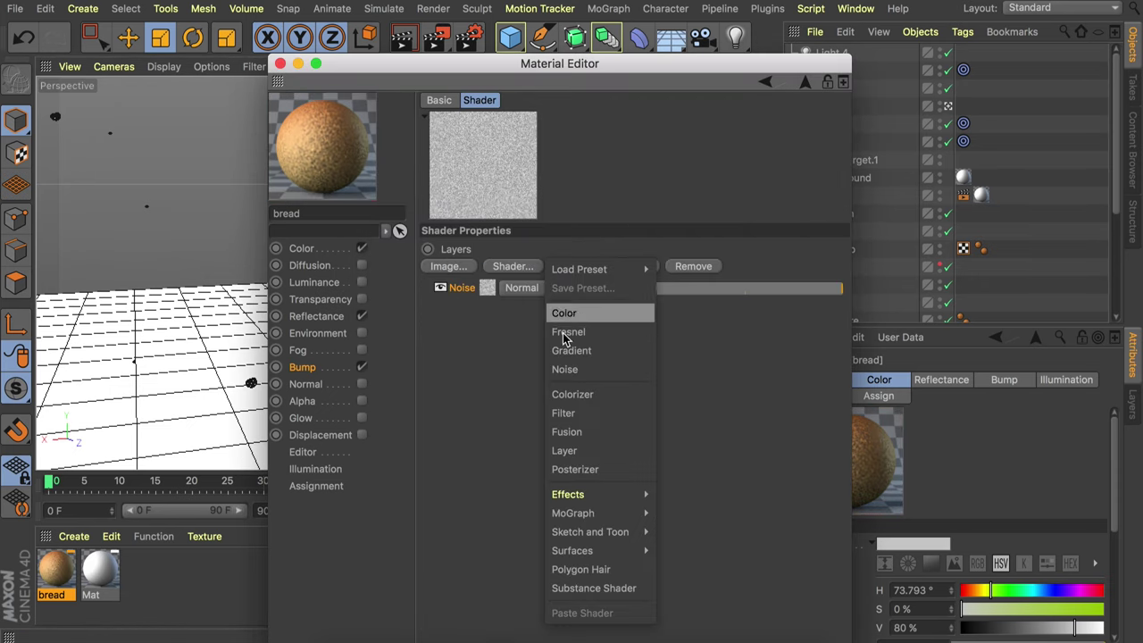
{"action": "left_click", "coordinate": [600, 368]}
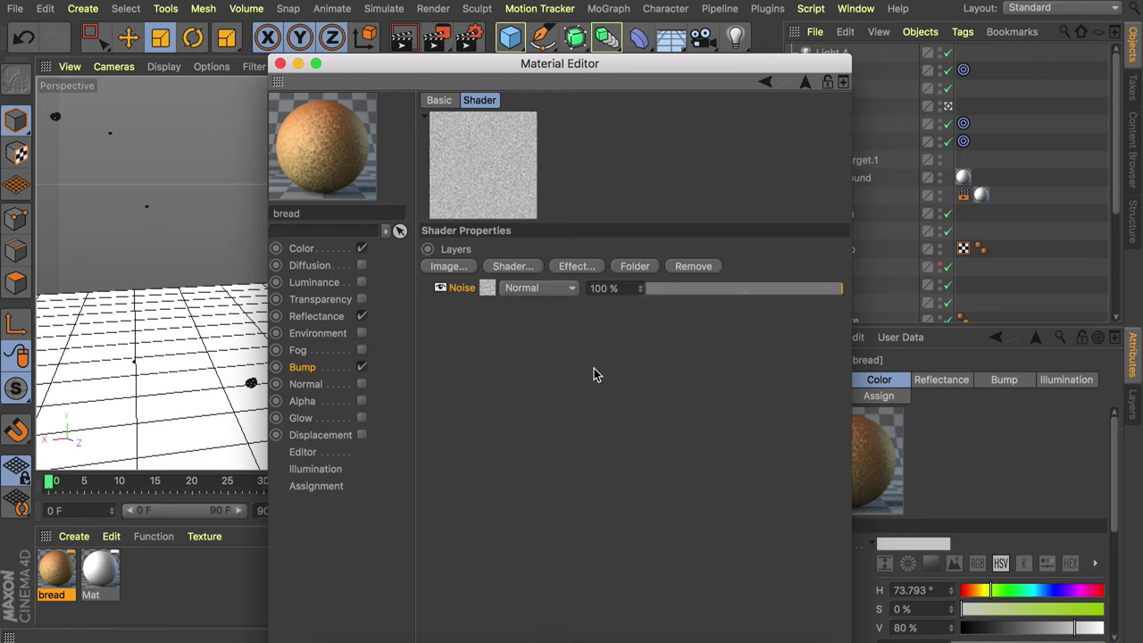
{"action": "left_click", "coordinate": [517, 289]}
{"action": "left_click", "coordinate": [532, 267]}
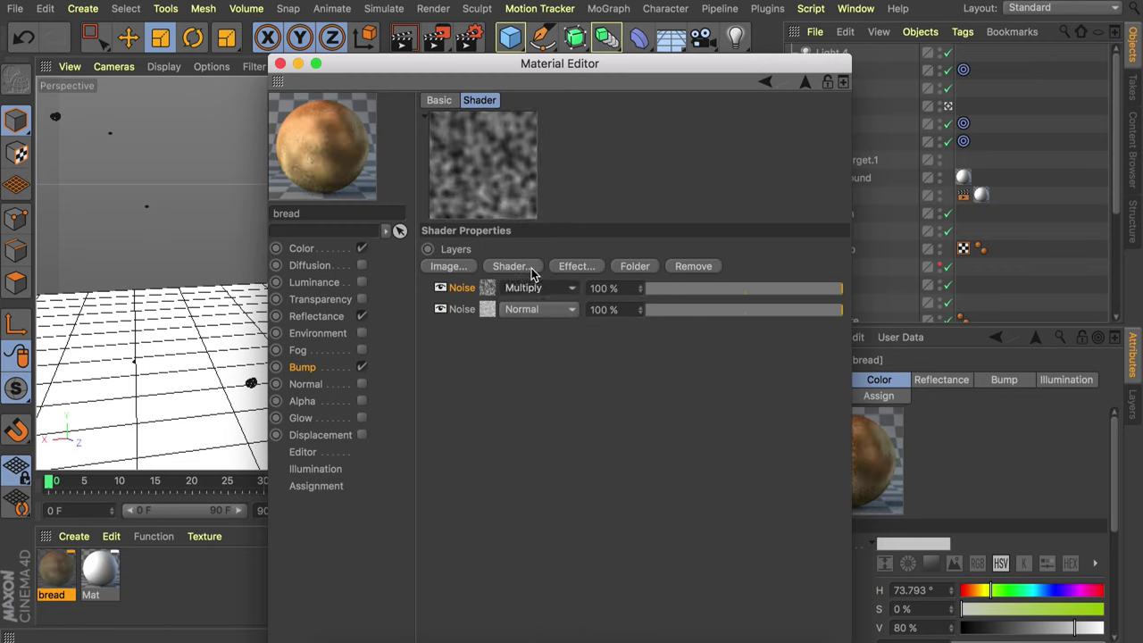
- Change the noise type of the Multiply layer to Buya
{"action": "left_click", "coordinate": [487, 289]}
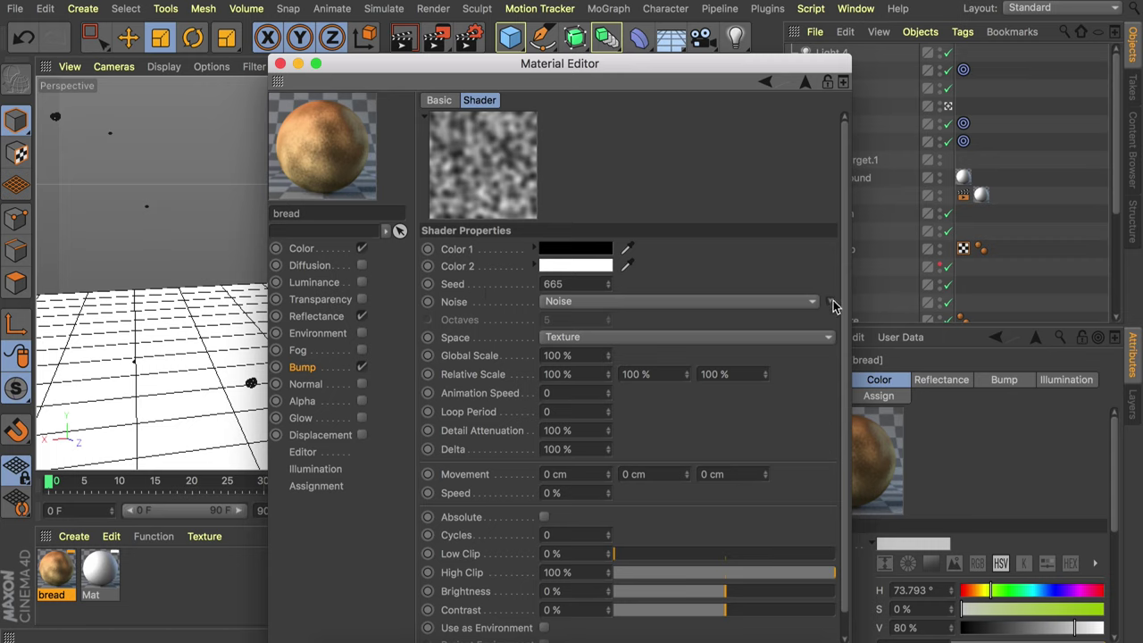
{"action": "left_click", "coordinate": [772, 304]}
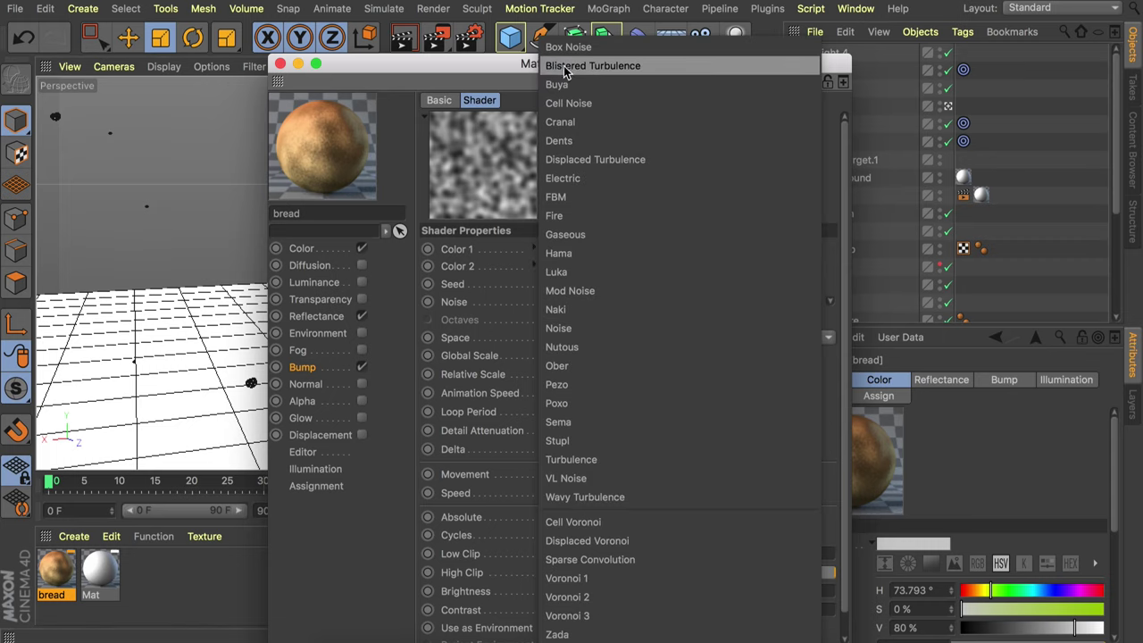
{"action": "left_click", "coordinate": [616, 84]}
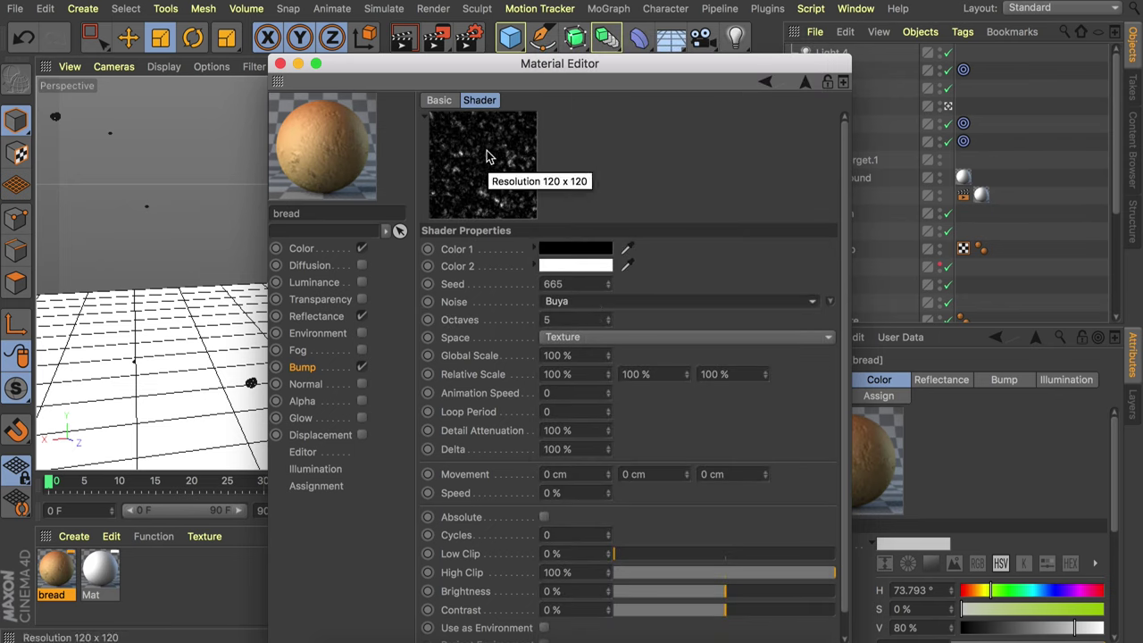
- Swap the Buya noise's colors to white for Color 1 and black for Color 2, and return to the layer stack
{"action": "left_click", "coordinate": [565, 253]}
{"action": "left_click_drag", "start_coordinate": [679, 283], "coordinate": [752, 283]}
{"action": "left_click", "coordinate": [599, 312]}
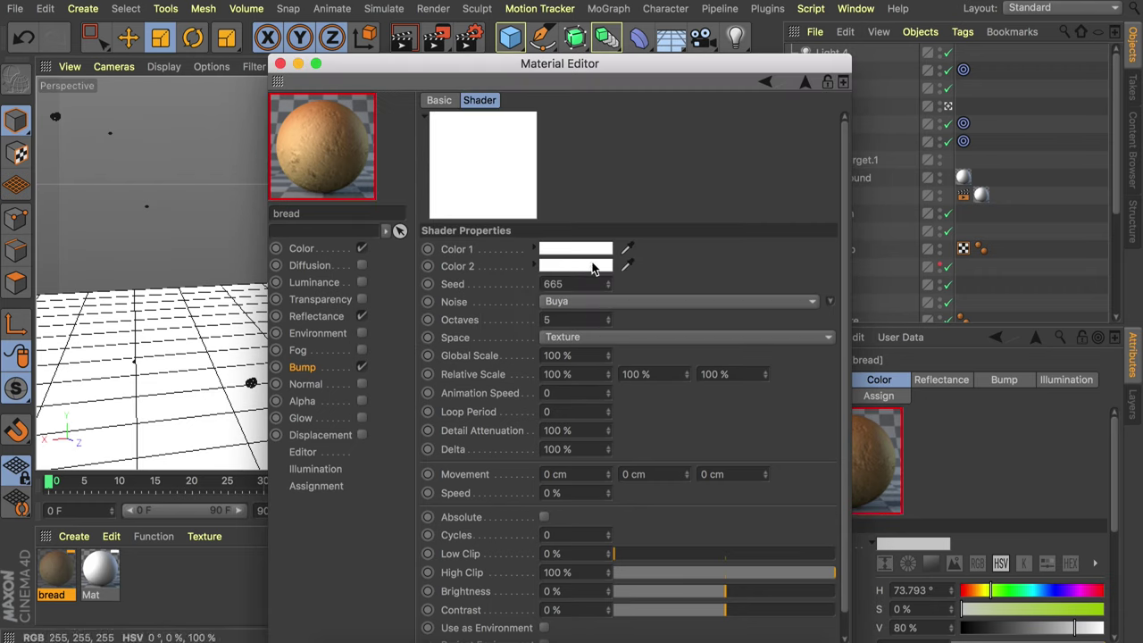
{"action": "left_click", "coordinate": [591, 268]}
{"action": "left_click_drag", "start_coordinate": [618, 298], "coordinate": [390, 309]}
{"action": "left_click", "coordinate": [616, 325]}
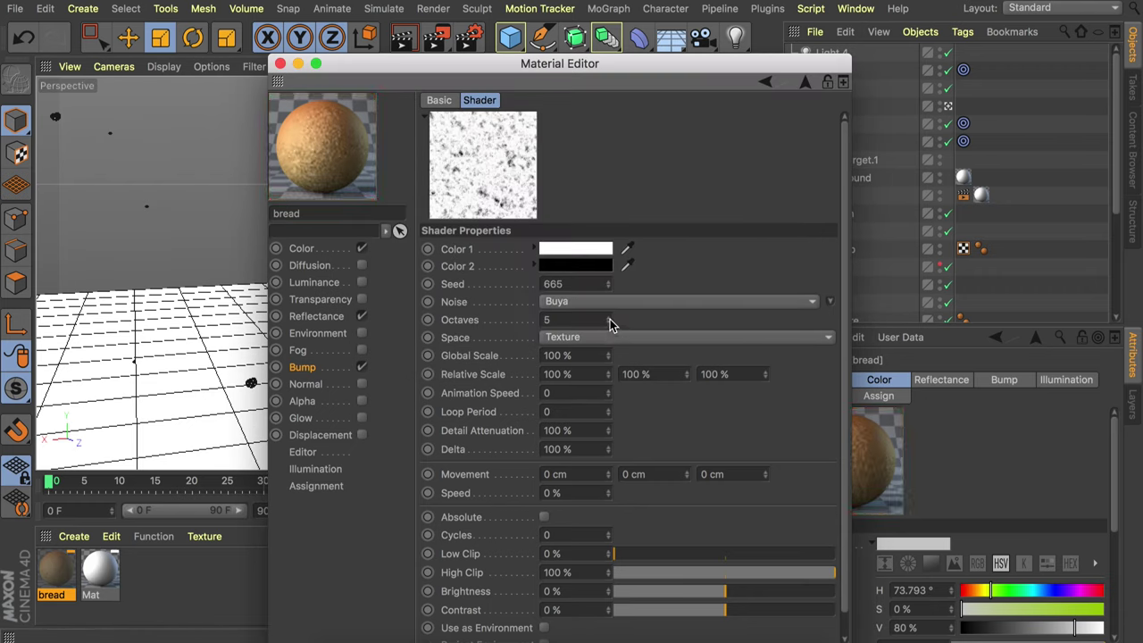
{"action": "left_click", "coordinate": [805, 81]}
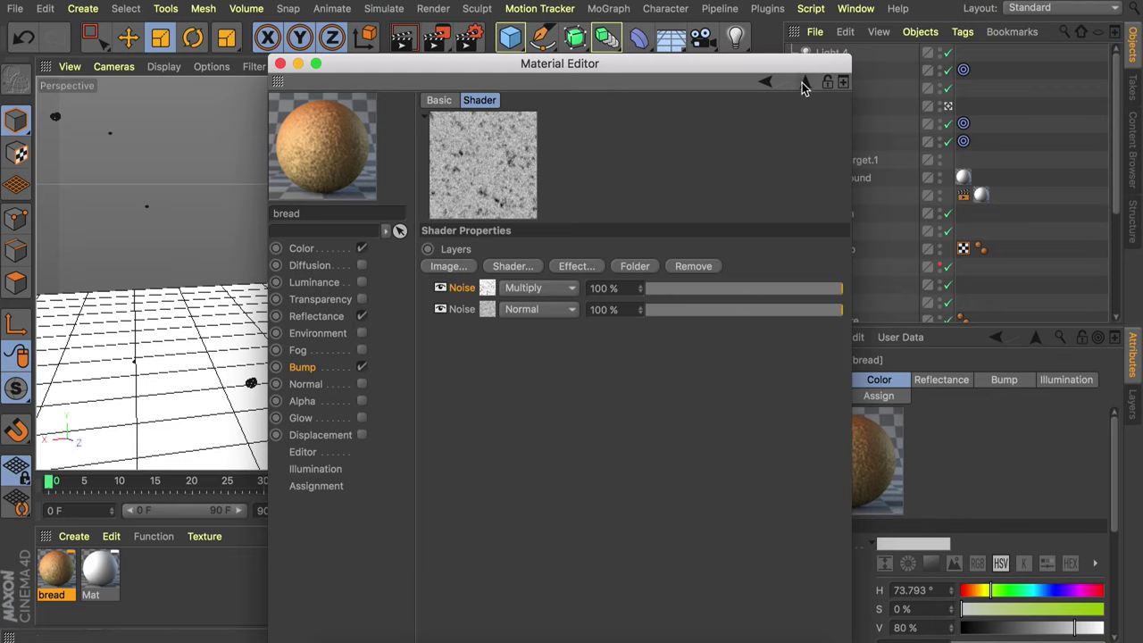
- Close the material editor and apply the bread material to the bottom bun, the top bun and the crumb object
{"action": "left_click", "coordinate": [280, 64]}
{"action": "left_click_drag", "start_coordinate": [55, 575], "coordinate": [426, 373]}
{"action": "left_click_drag", "start_coordinate": [64, 570], "coordinate": [402, 158]}
{"action": "left_click_drag", "start_coordinate": [71, 550], "coordinate": [858, 252]}
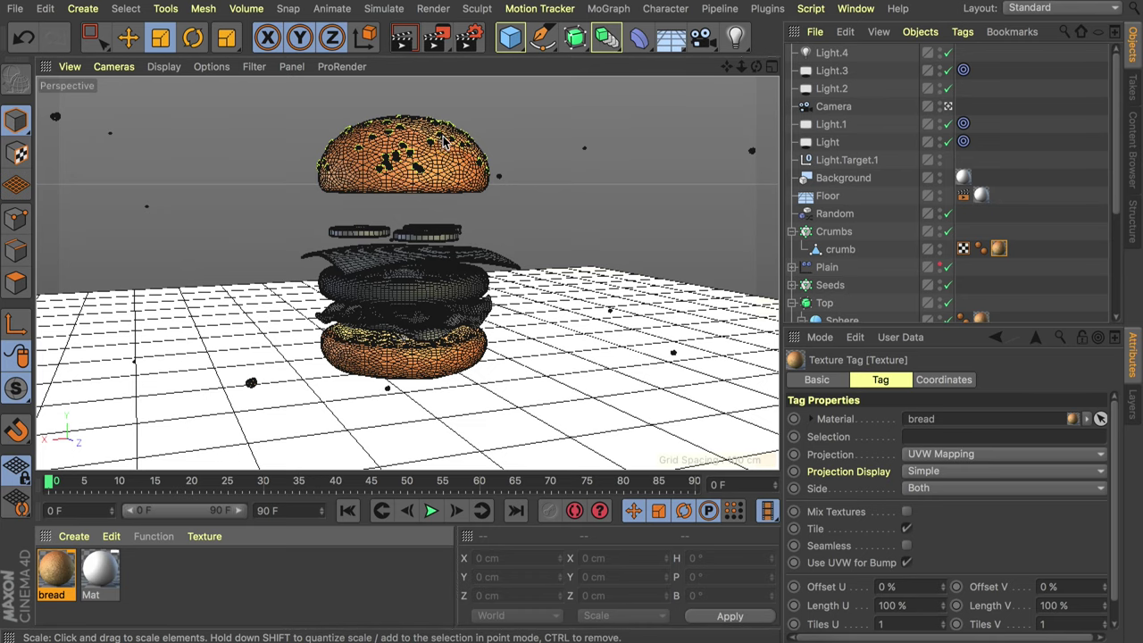
- Render a close-up preview of the top bun to check the bread texture
{"action": "scroll", "coordinate": [442, 139], "scroll_direction": "up", "scroll_amount": 8}
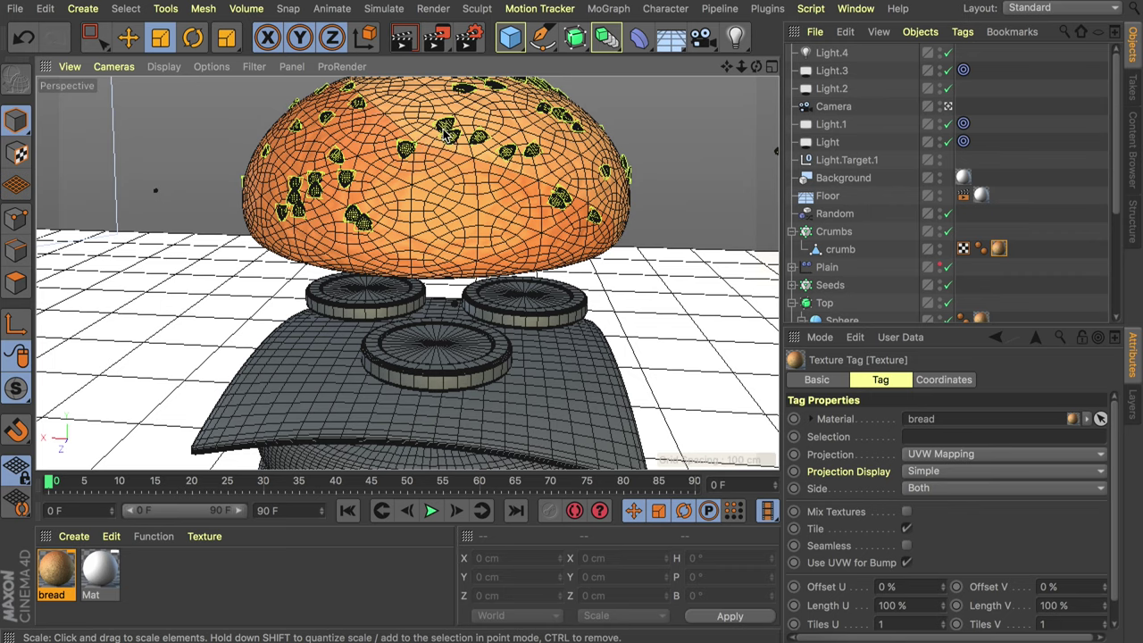
{"action": "middle_click_drag", "start_coordinate": [444, 131], "coordinate": [354, 238], "text": "alt"}
{"action": "left_click_drag", "start_coordinate": [355, 237], "coordinate": [379, 207], "text": "alt"}
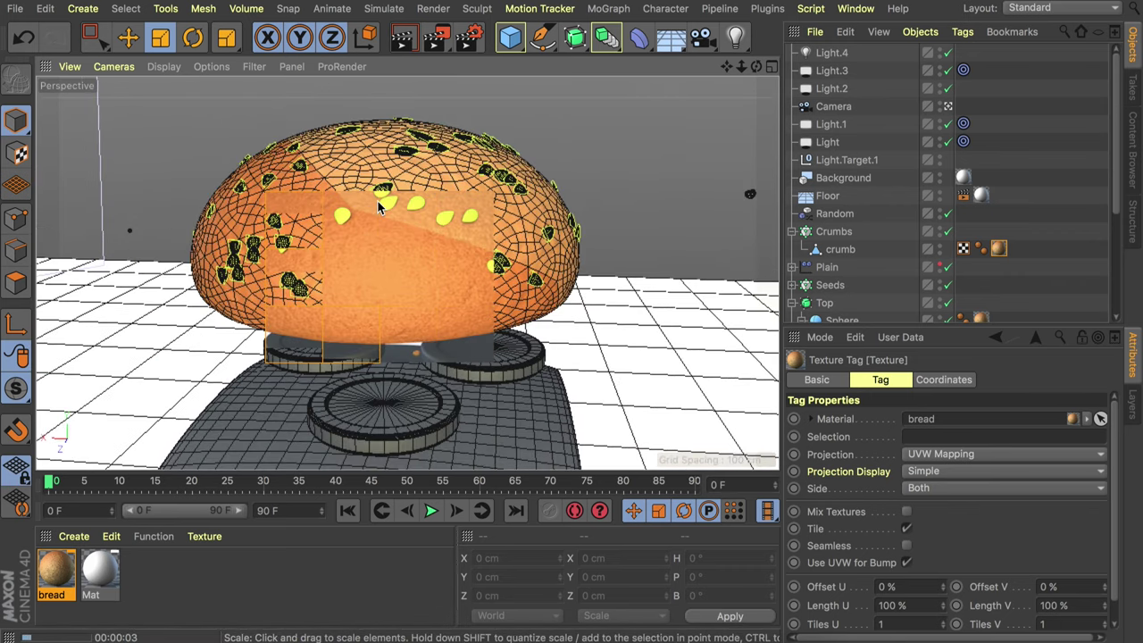
- Set the projection of the top bun's bread texture to Spherical
{"action": "scroll", "coordinate": [1073, 241], "scroll_direction": "down", "scroll_amount": 5}
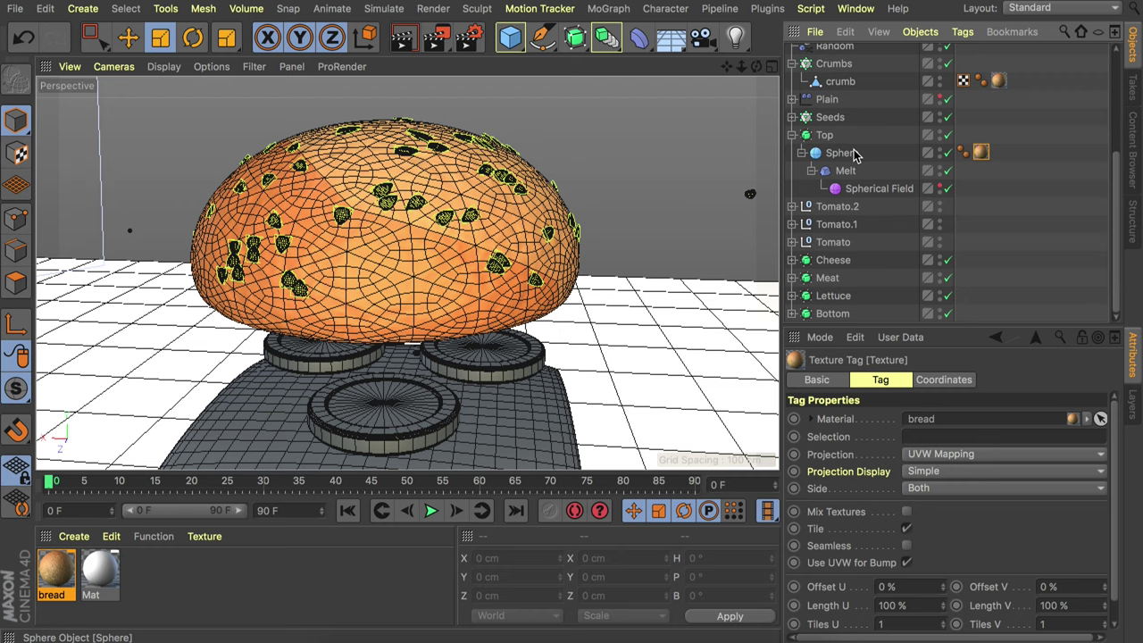
{"action": "left_click", "coordinate": [929, 455]}
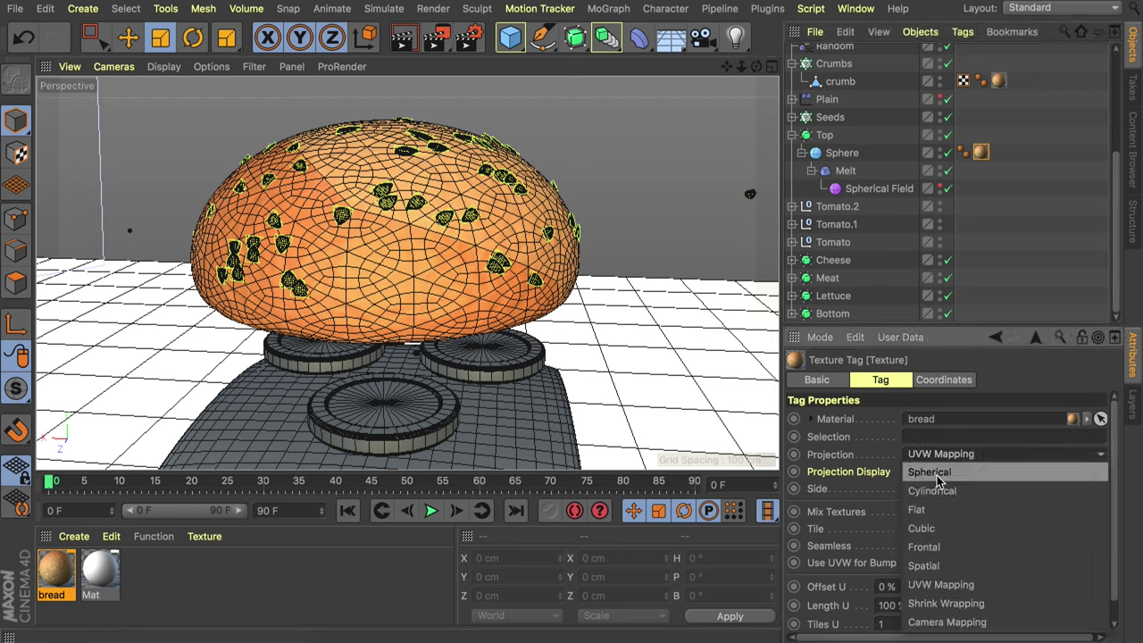
{"action": "left_click", "coordinate": [933, 473]}
{"action": "left_click_drag", "start_coordinate": [380, 231], "coordinate": [425, 246], "text": "alt"}
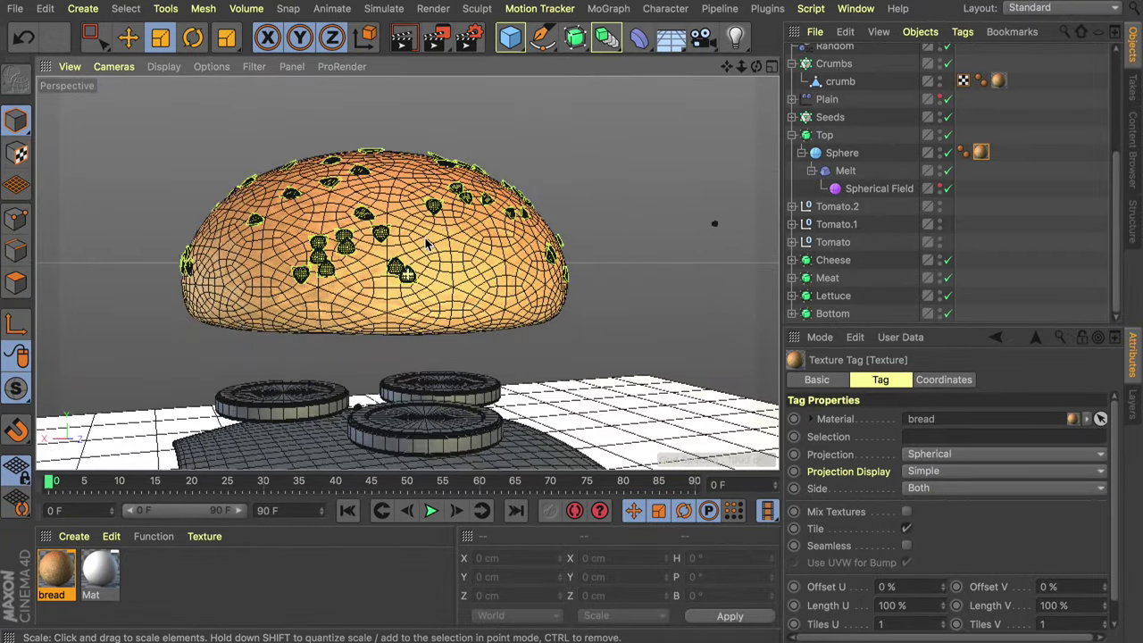
- Try to shift the top bun's texture projection vertically in texture mode, and undo the move
{"action": "left_click", "coordinate": [18, 154]}
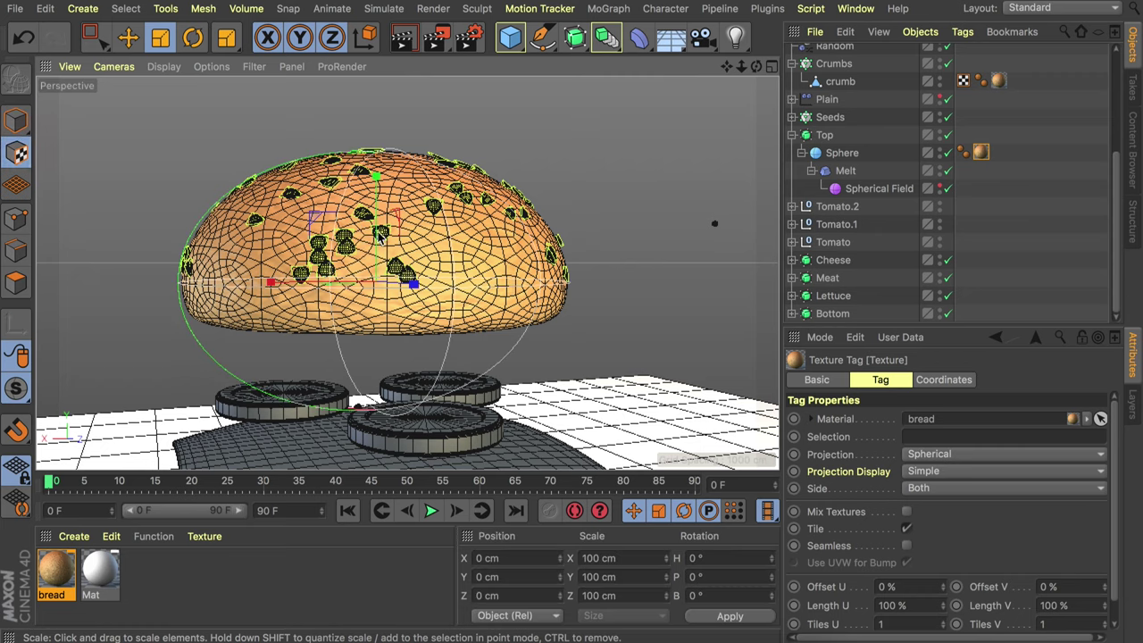
{"action": "key", "text": "e"}
{"action": "mouse_move", "coordinate": [377, 185]}
{"action": "left_mouse_down"}
{"action": "mouse_move", "coordinate": [379, 314]}
{"action": "mouse_move", "coordinate": [380, 178]}
{"action": "mouse_move", "coordinate": [381, 197]}
{"action": "left_mouse_up"}
{"action": "key", "text": "super+z"}
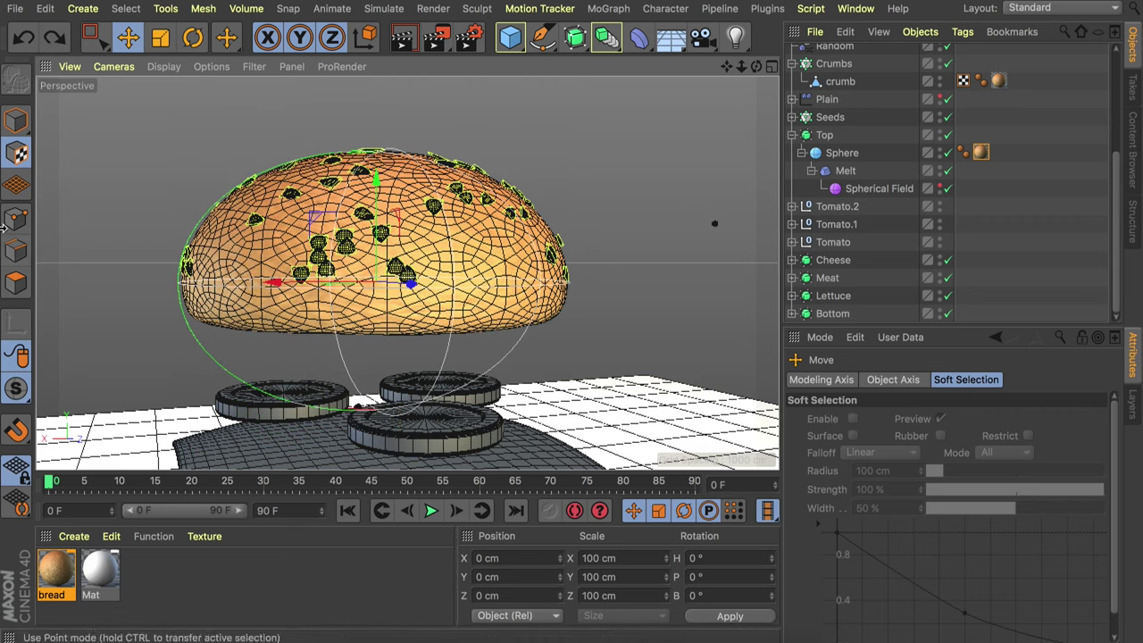
- Switch to texture mode and set the projection of the bottom bun's bread texture to Spherical
{"action": "left_click", "coordinate": [17, 153]}
{"action": "scroll", "coordinate": [554, 259], "scroll_direction": "down", "scroll_amount": 3}
{"action": "scroll", "coordinate": [402, 254], "scroll_direction": "up", "scroll_amount": 2}
{"action": "left_click", "coordinate": [792, 312]}
{"action": "scroll", "coordinate": [829, 309], "scroll_direction": "down", "scroll_amount": 3}
{"action": "left_click", "coordinate": [980, 241]}
{"action": "left_click", "coordinate": [937, 455]}
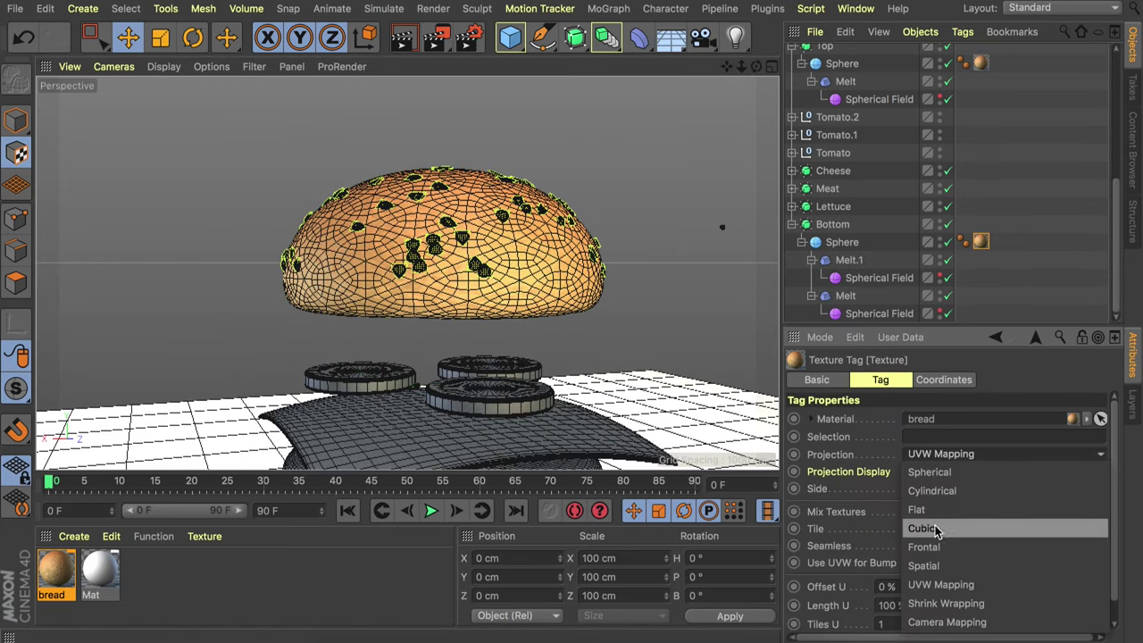
{"action": "left_click", "coordinate": [929, 472]}
{"action": "scroll", "coordinate": [528, 264], "scroll_direction": "up", "scroll_amount": 3}
{"action": "scroll", "coordinate": [470, 393], "scroll_direction": "up", "scroll_amount": 5}
{"action": "middle_click_drag", "start_coordinate": [517, 370], "coordinate": [462, 295], "text": "alt"}
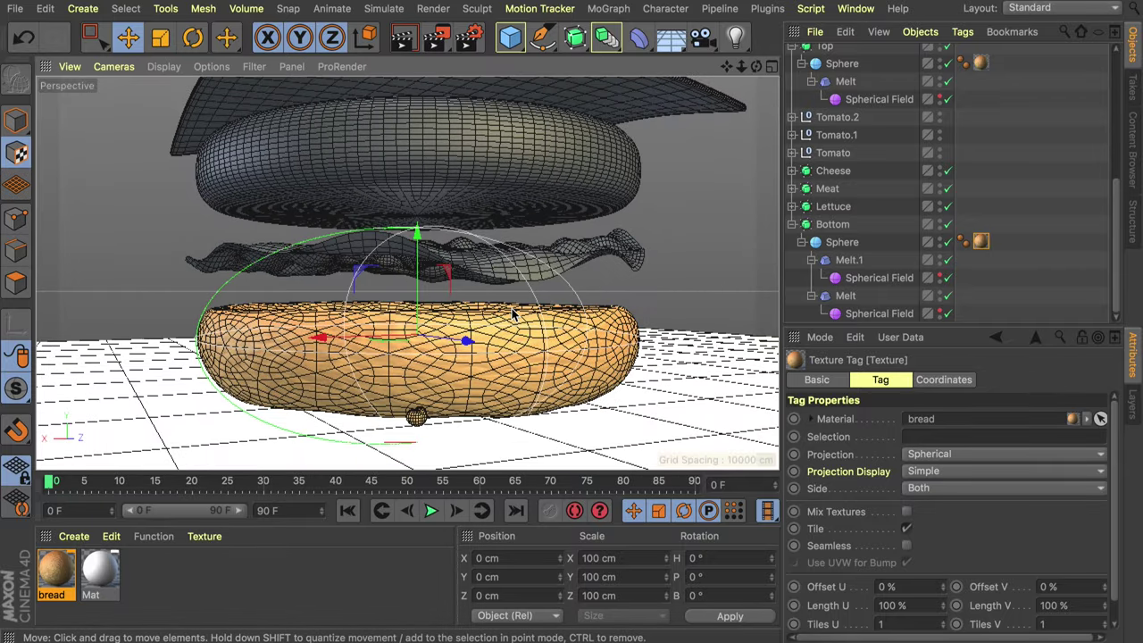
- Try to raise the bottom bun's texture projection to about Y 103 cm, and undo the move
{"action": "left_click", "coordinate": [846, 243]}
{"action": "left_click", "coordinate": [980, 242]}
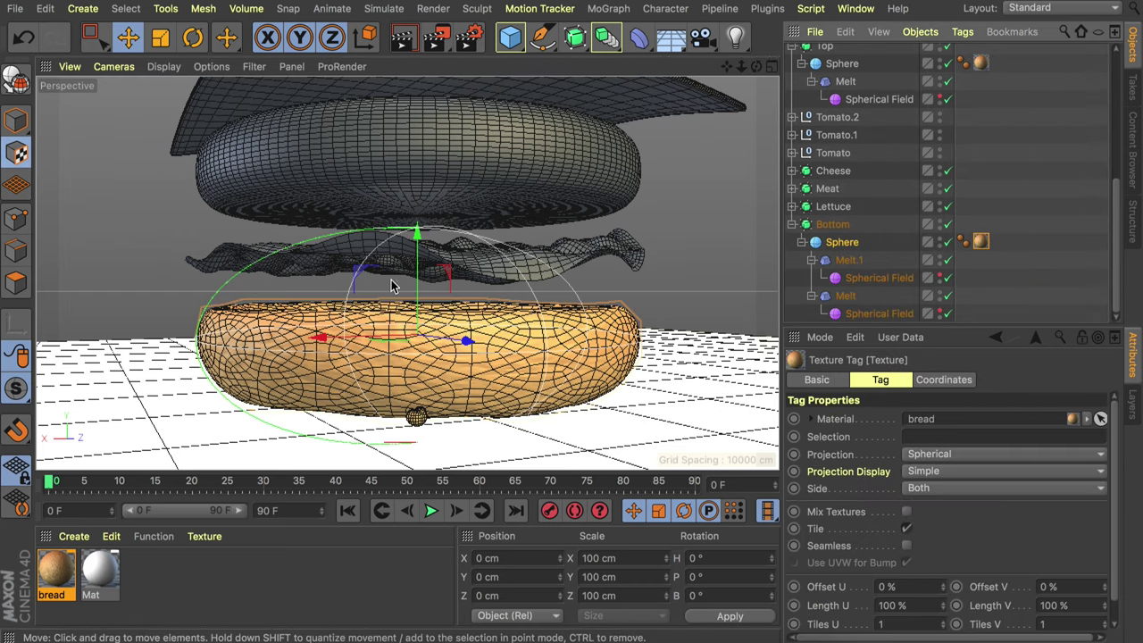
{"action": "left_click_drag", "start_coordinate": [416, 259], "coordinate": [412, 163]}
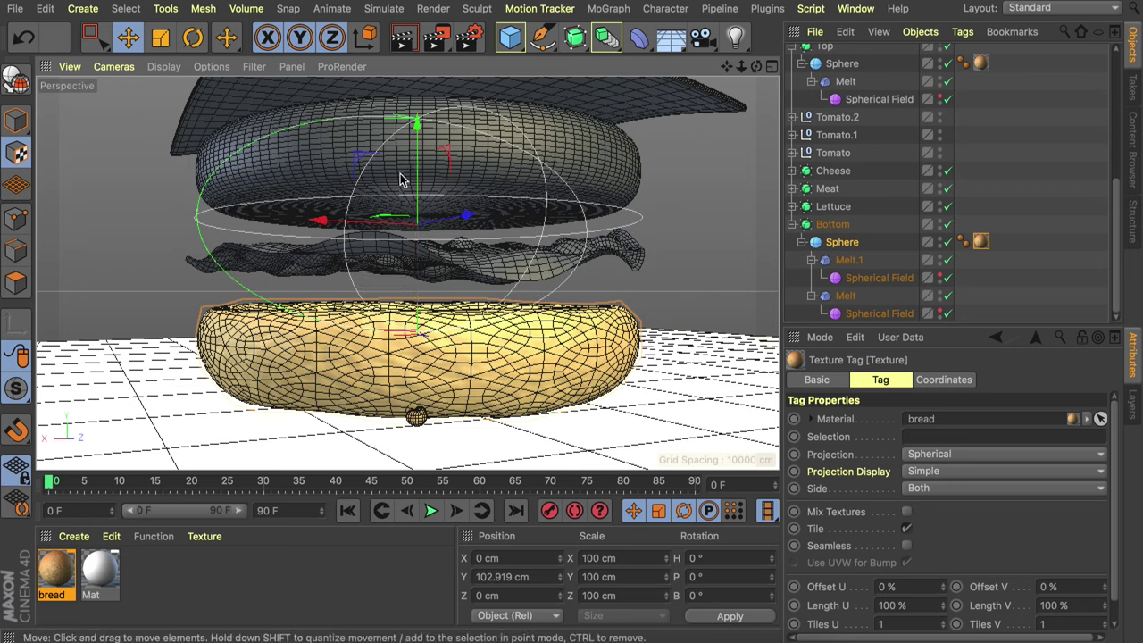
{"action": "key", "text": "super+z"}
- Flip the bottom bun's texture projection to -180° pitch and flatten it to about 42 cm in Y, positioned at about Y 3.7 cm
{"action": "key", "text": "r"}
{"action": "left_click_drag", "start_coordinate": [445, 293], "coordinate": [406, 365]}
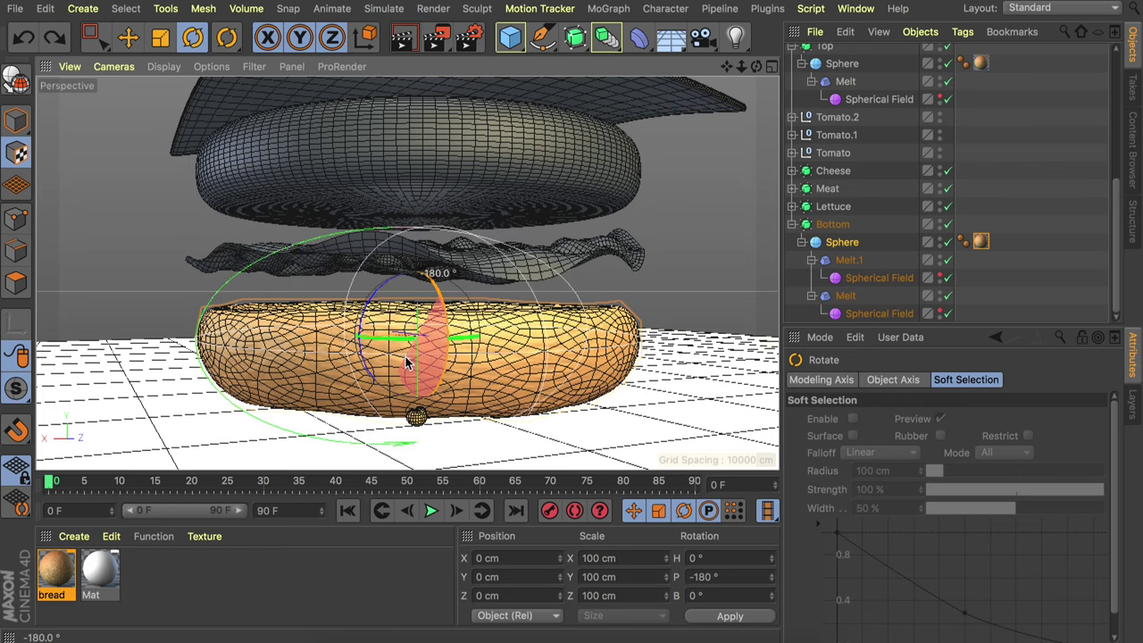
{"action": "key", "text": "t"}
{"action": "left_click_drag", "start_coordinate": [418, 437], "coordinate": [417, 367]}
{"action": "key", "text": "e"}
{"action": "scroll", "coordinate": [433, 339], "scroll_direction": "down", "scroll_amount": 2}
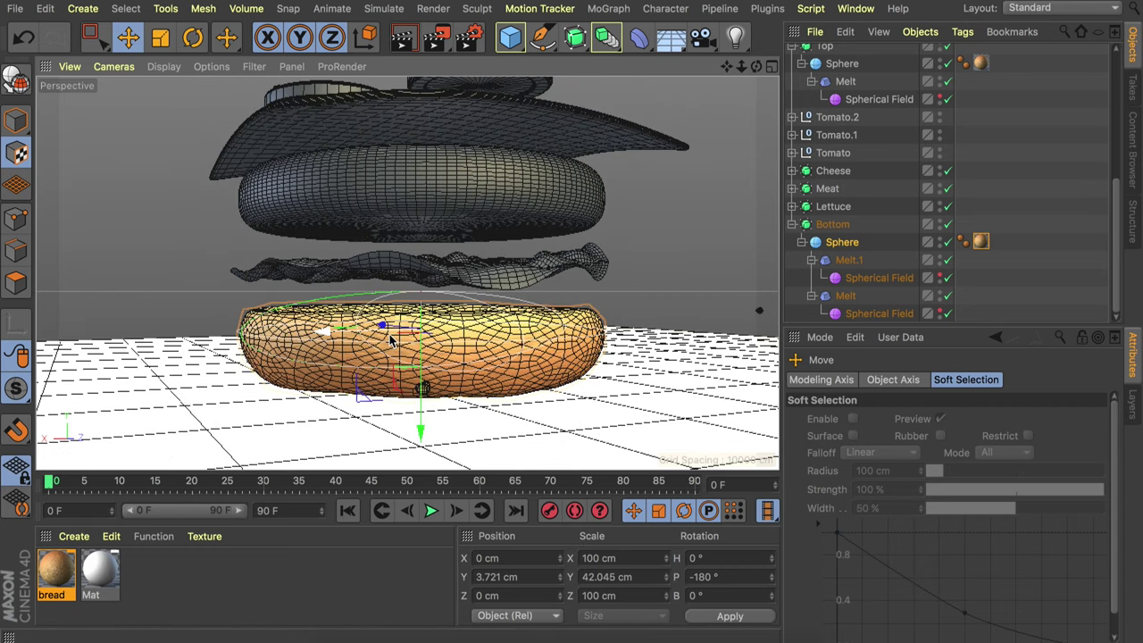
- Return to model mode with nothing selected and switch the viewport to smooth shading without wireframe lines
{"action": "left_click", "coordinate": [16, 119]}
{"action": "left_click", "coordinate": [986, 173]}
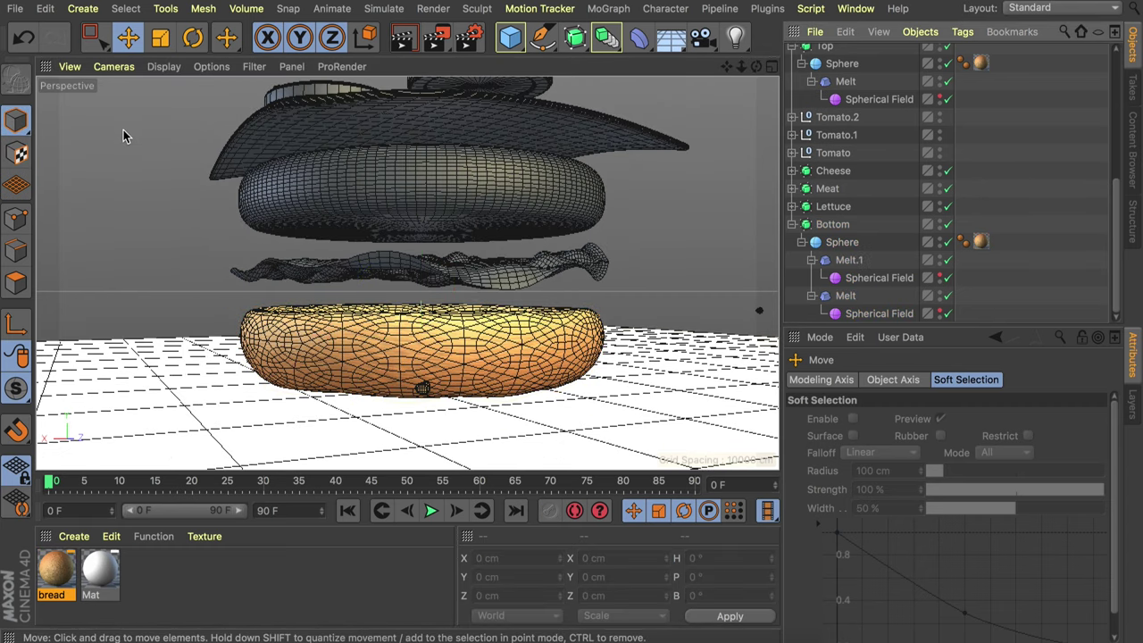
{"action": "left_click", "coordinate": [163, 66]}
{"action": "left_click", "coordinate": [205, 91]}
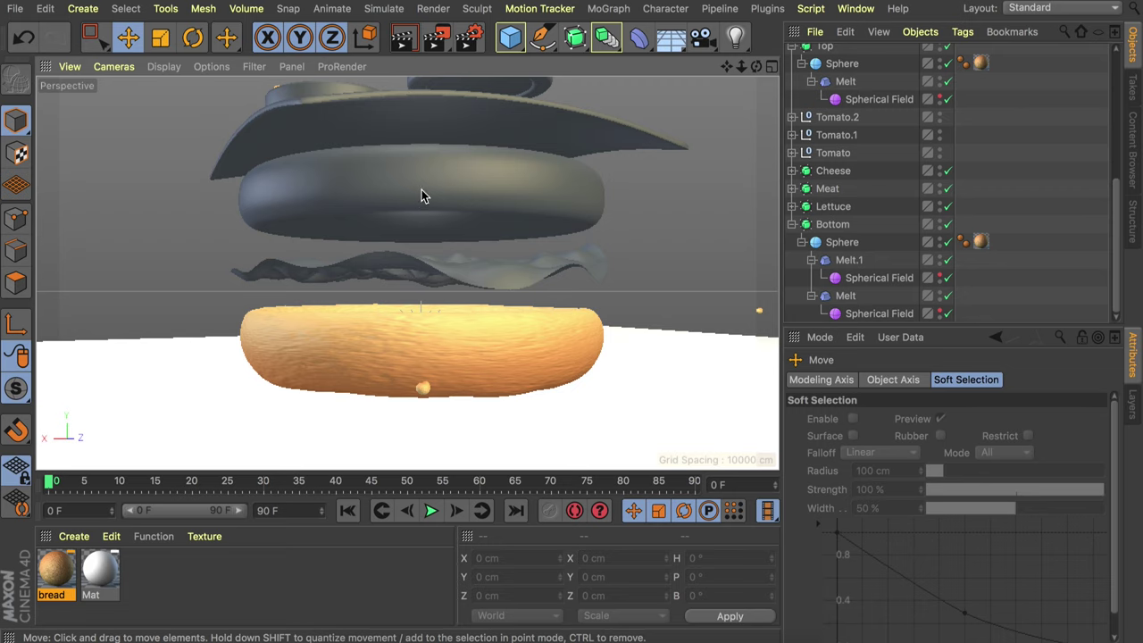
{"action": "scroll", "coordinate": [421, 189], "scroll_direction": "down", "scroll_amount": 6}
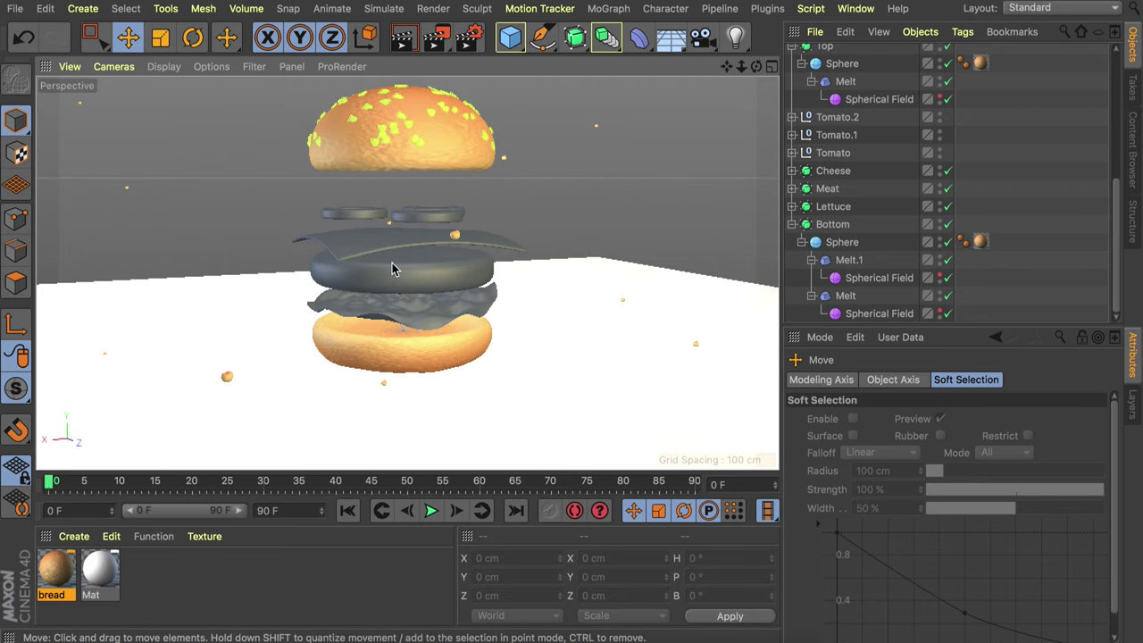
- Render a close-up preview of the bottom bun to check its bread texture
{"action": "scroll", "coordinate": [400, 357], "scroll_direction": "up", "scroll_amount": 5}
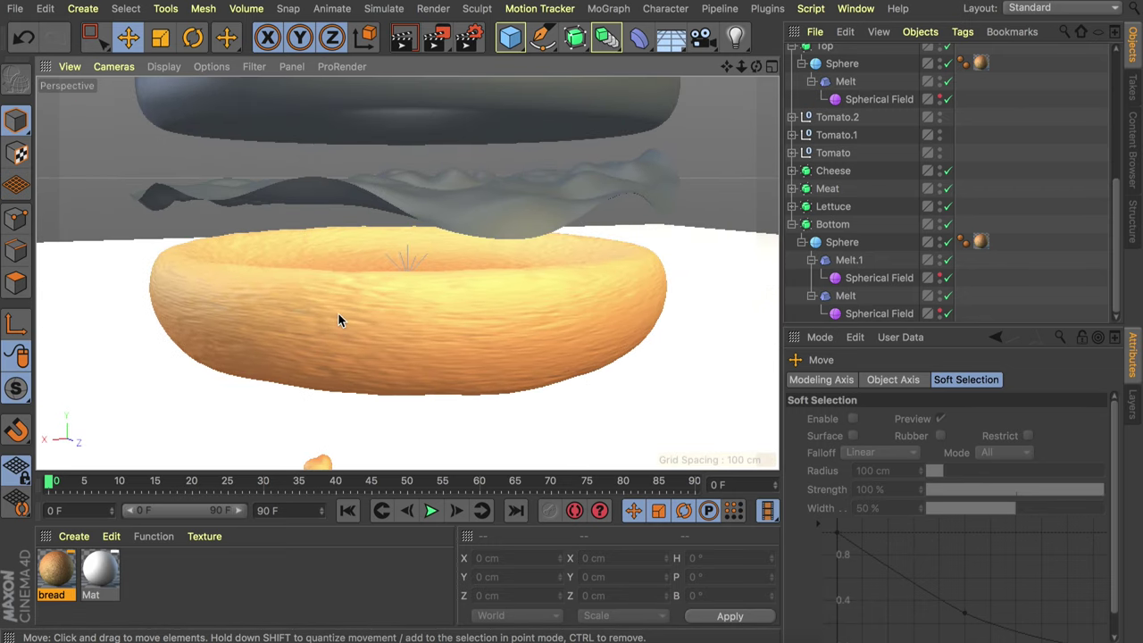
{"action": "scroll", "coordinate": [463, 299], "scroll_direction": "down", "scroll_amount": 2}
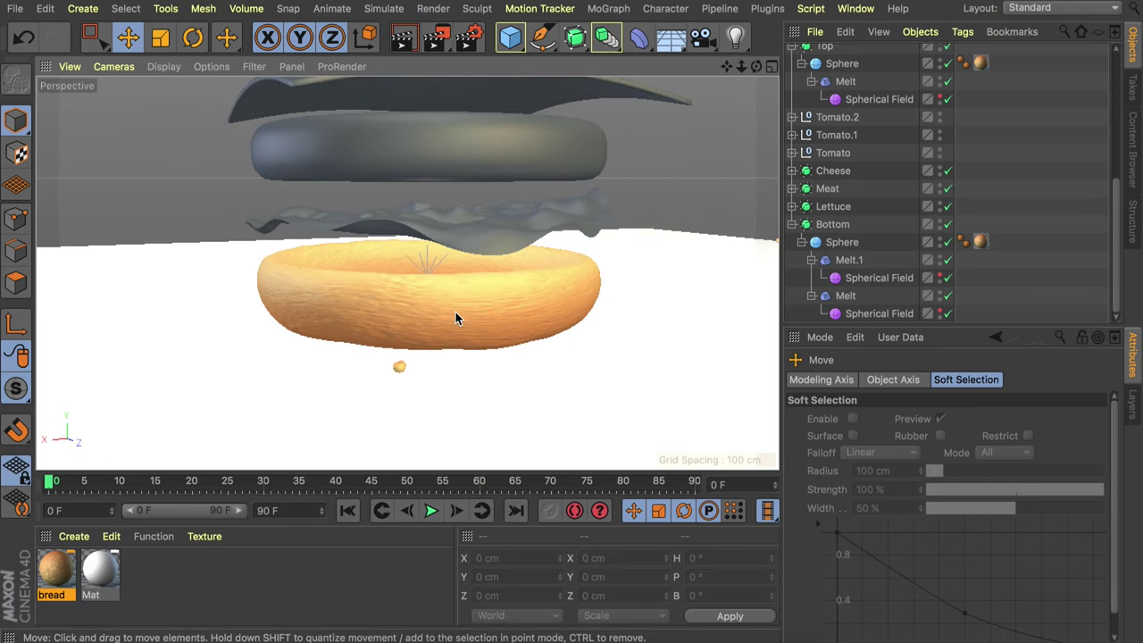
{"action": "key", "text": "ctrl+r"}
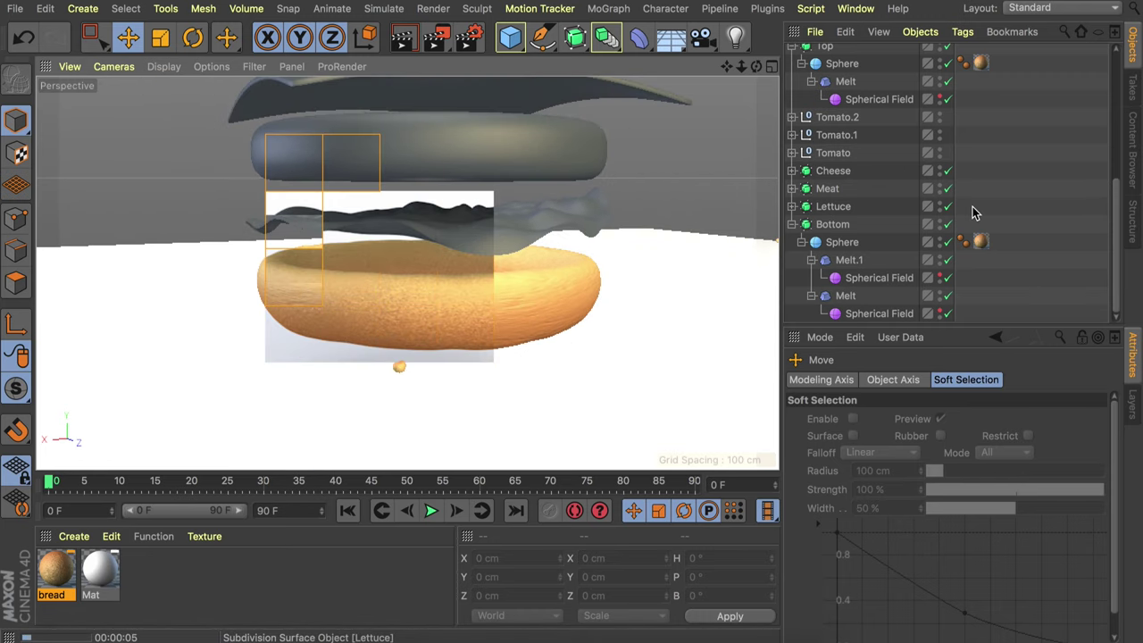
{"action": "left_click", "coordinate": [498, 270]}
{"action": "scroll", "coordinate": [414, 452], "scroll_direction": "down", "scroll_amount": 4}
- Create a new material and set its color to green with H 72°, S 81%, V 82%
{"action": "double_click", "coordinate": [185, 581]}
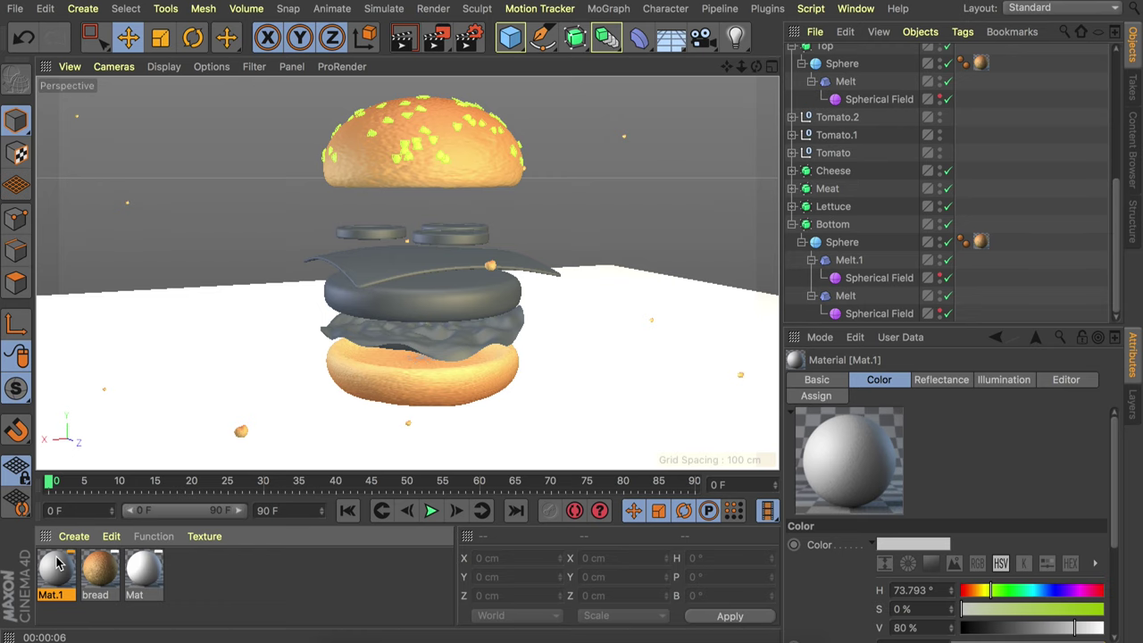
{"action": "double_click", "coordinate": [56, 571]}
{"action": "left_click_drag", "start_coordinate": [636, 169], "coordinate": [798, 188]}
{"action": "left_click", "coordinate": [800, 206]}
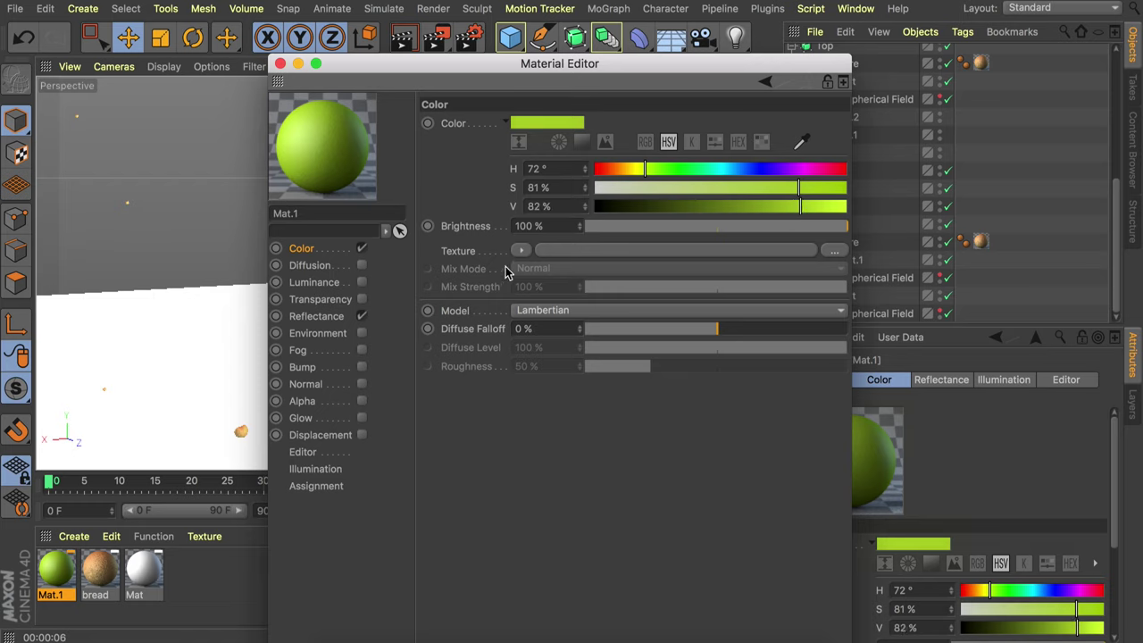
- Copy the green material's color value and load a Layer shader into its color texture
{"action": "right_click", "coordinate": [459, 129]}
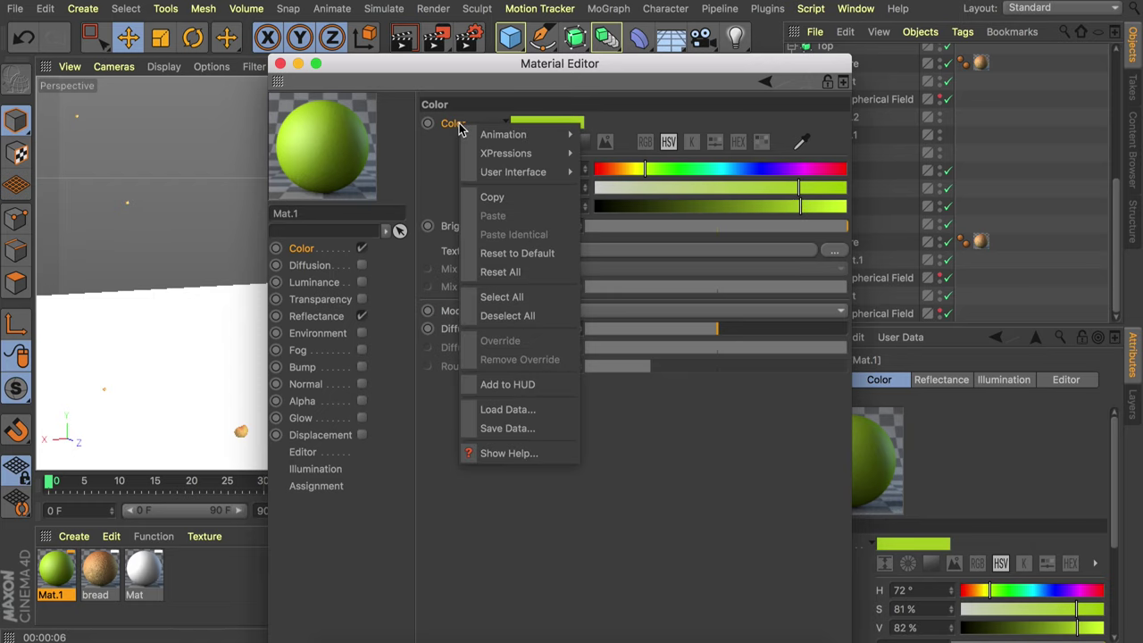
{"action": "left_click", "coordinate": [492, 197]}
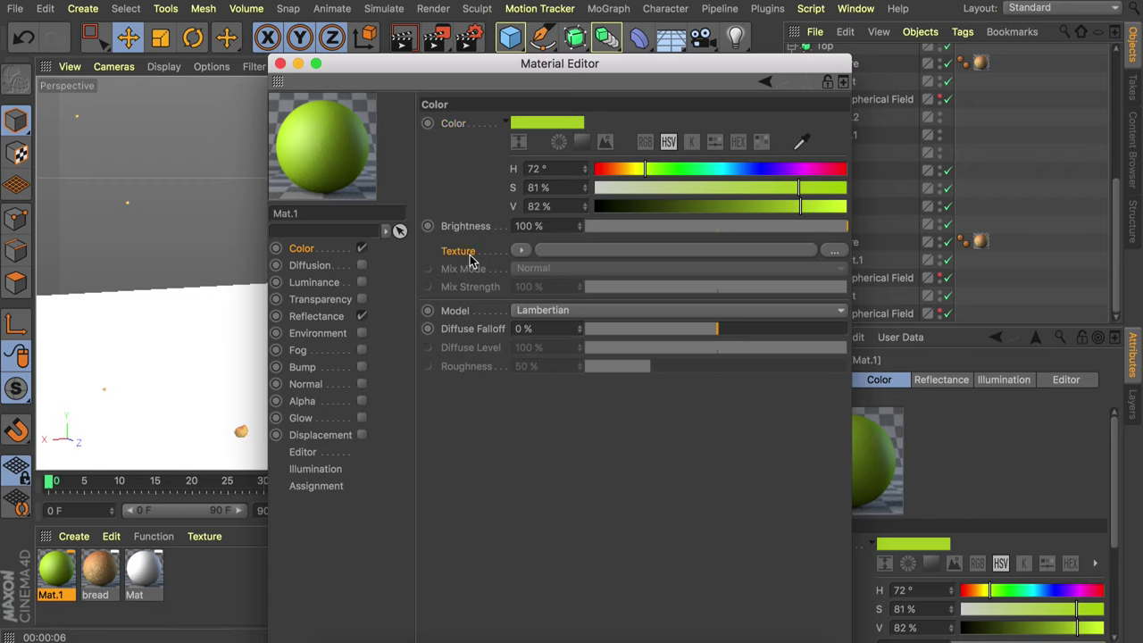
{"action": "left_click", "coordinate": [522, 251]}
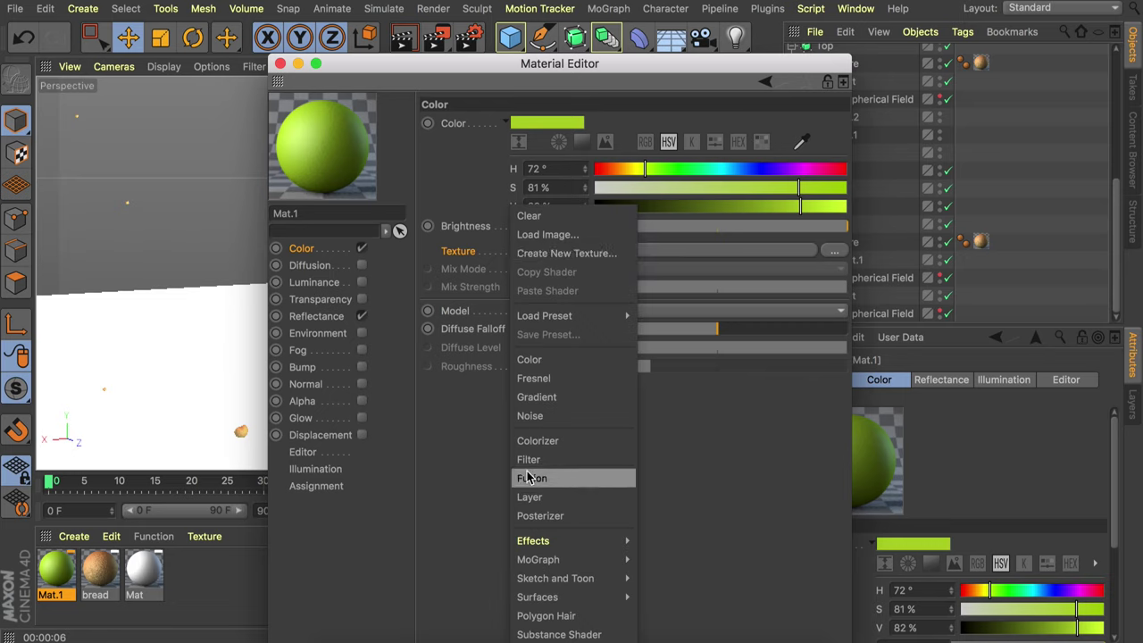
{"action": "left_click", "coordinate": [527, 497]}
{"action": "left_click", "coordinate": [532, 290]}
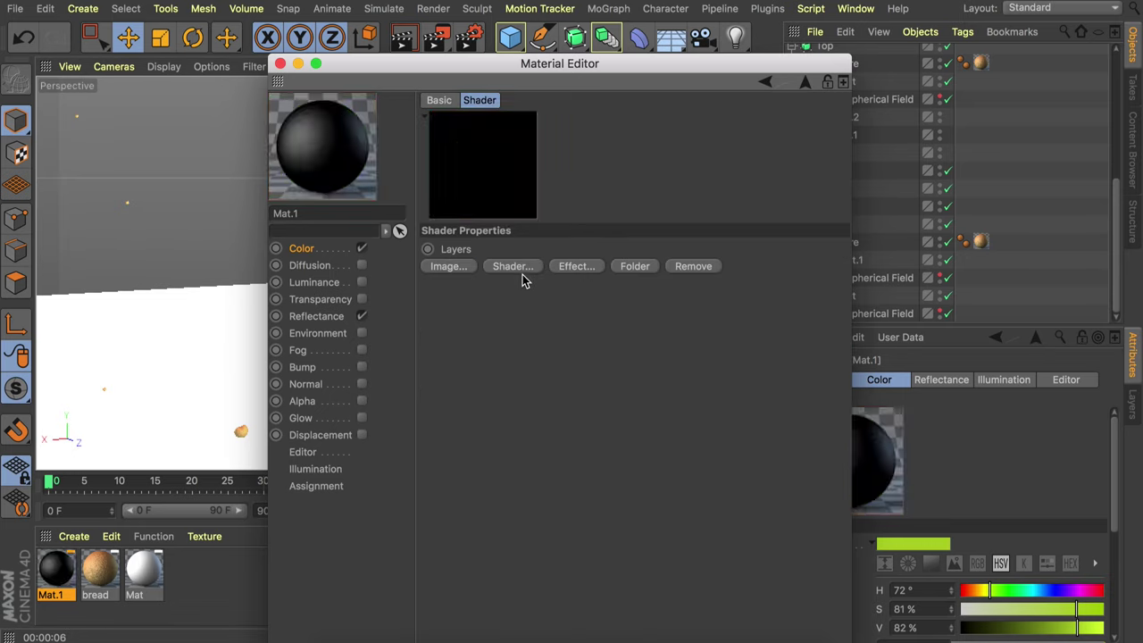
- Add a Color shader layer inside the Layer shader and paste the copied green into it
{"action": "left_click", "coordinate": [516, 269]}
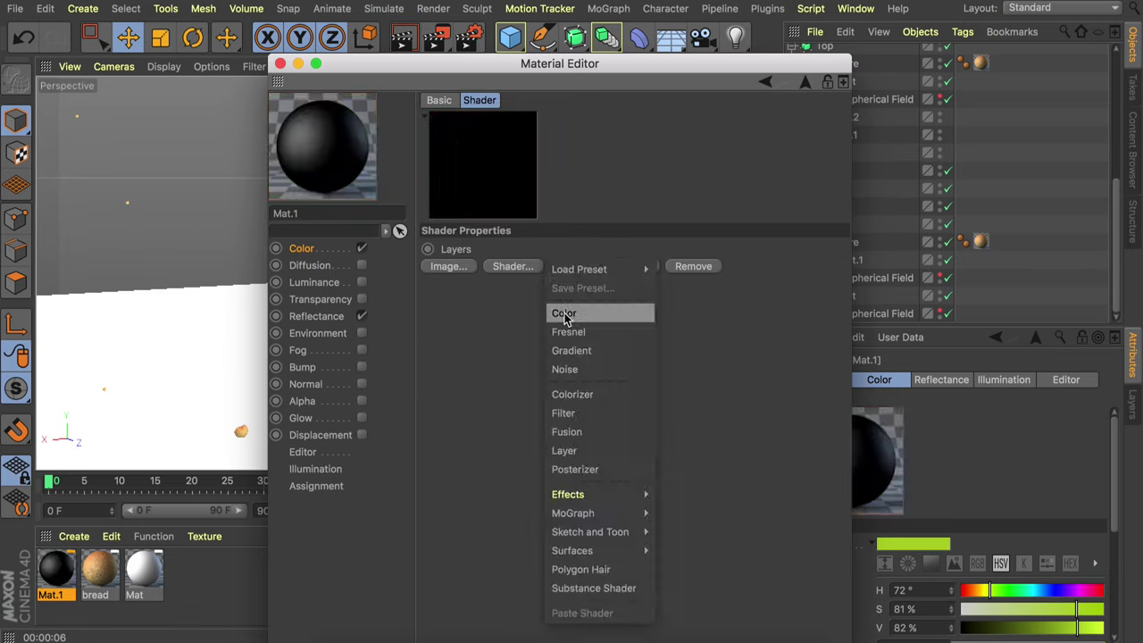
{"action": "left_click", "coordinate": [564, 315]}
{"action": "left_click", "coordinate": [491, 286]}
{"action": "right_click", "coordinate": [460, 256]}
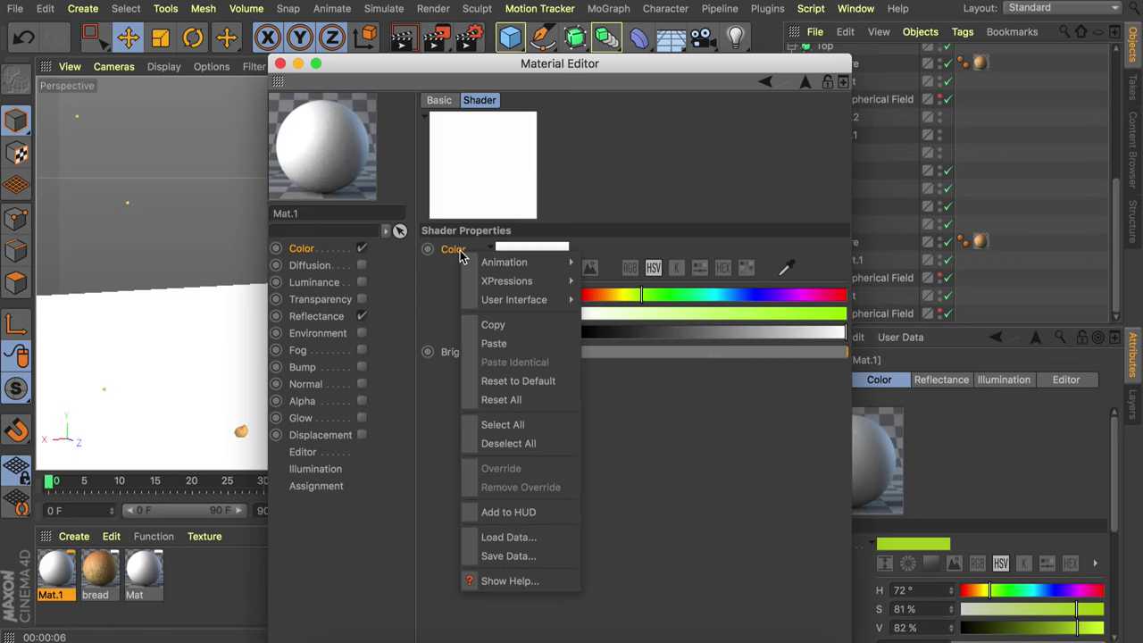
{"action": "left_click", "coordinate": [500, 343]}
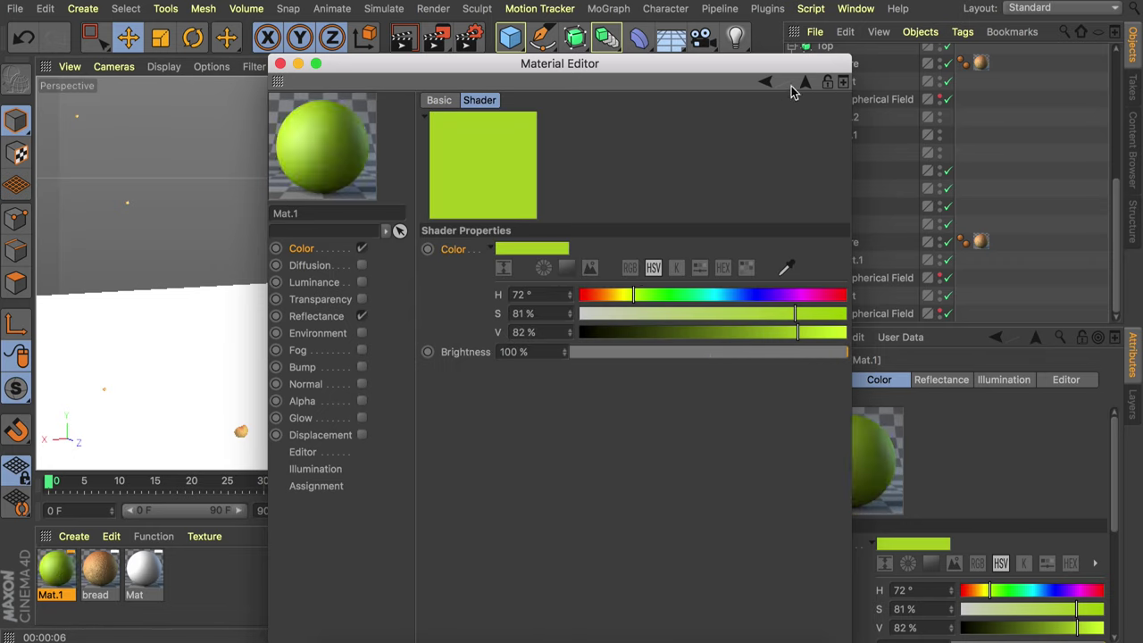
{"action": "left_click", "coordinate": [803, 82]}
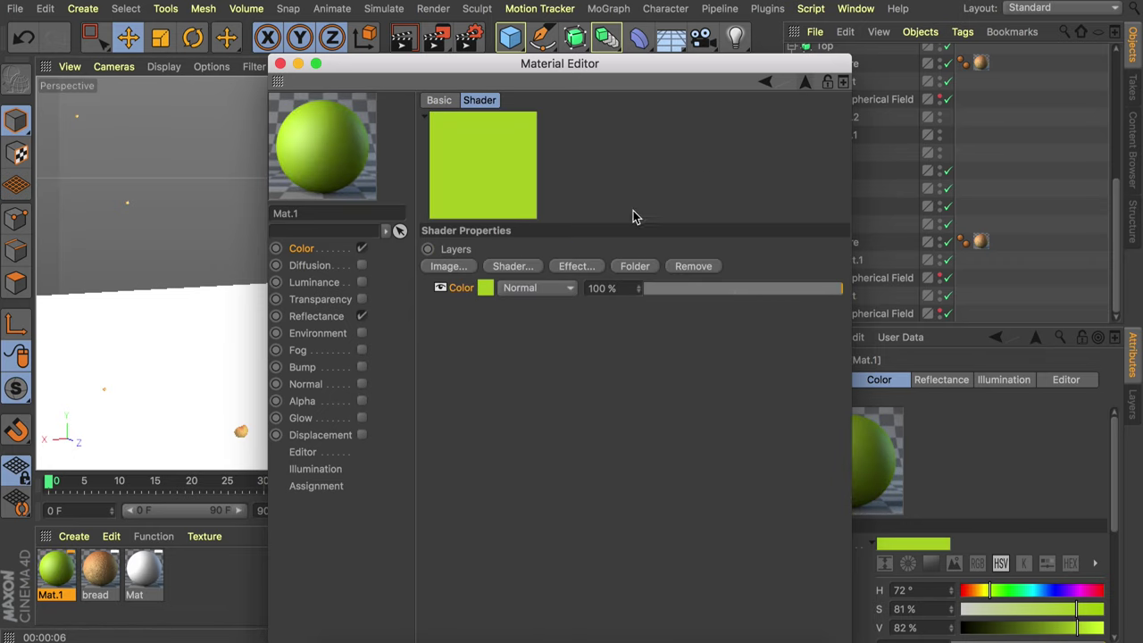
- Add a Noise shader above the green color layer and set its blending to Layer Mask
{"action": "left_click", "coordinate": [515, 267]}
{"action": "left_click", "coordinate": [563, 369]}
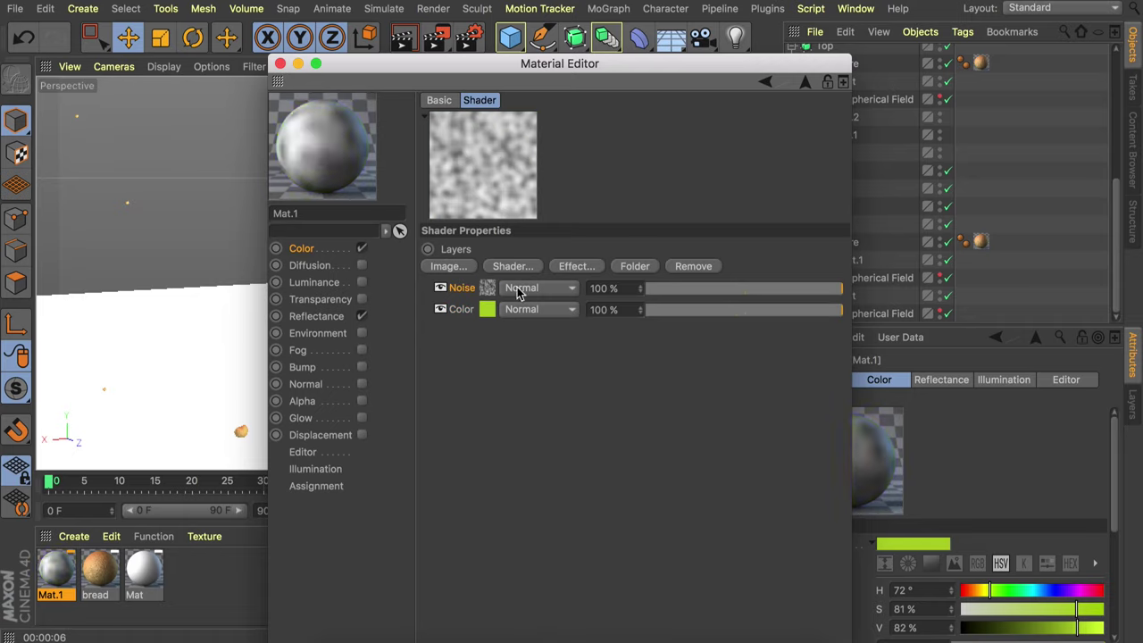
{"action": "left_click", "coordinate": [518, 290]}
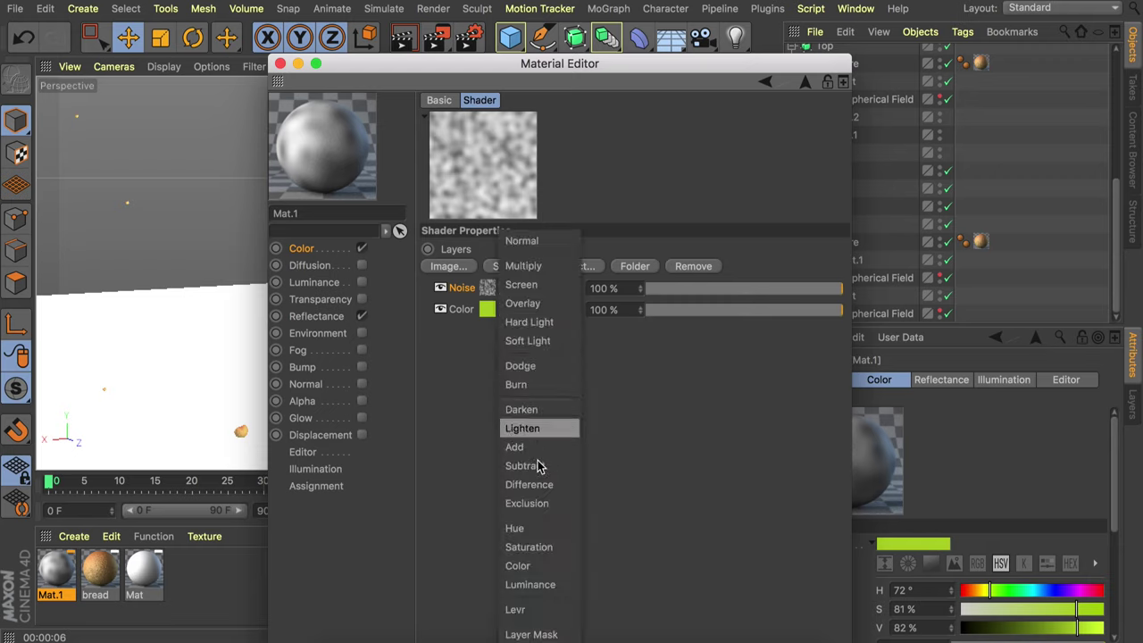
{"action": "left_click", "coordinate": [535, 633]}
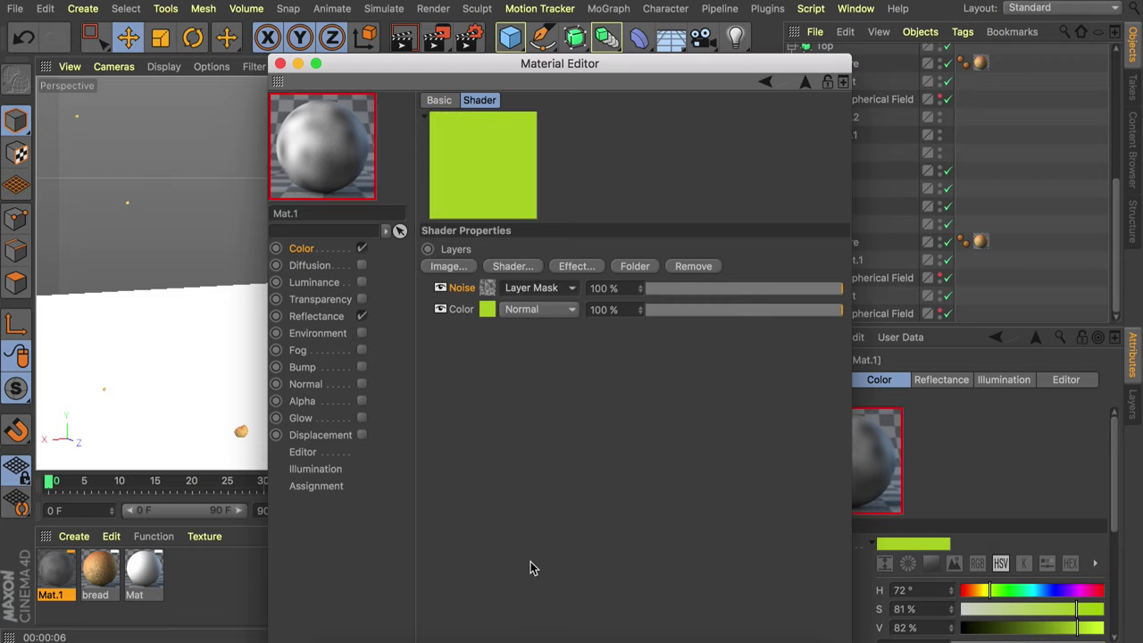
- Set the mask noise to Cranal with 200% global scale and a first relative scale of about 166%
{"action": "left_click", "coordinate": [486, 289]}
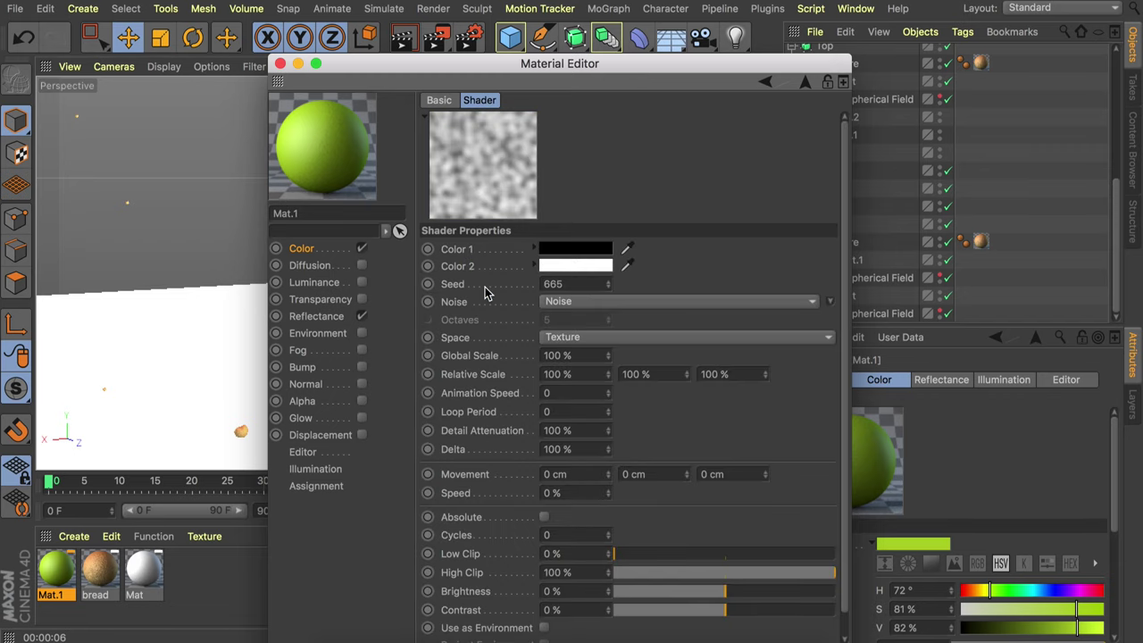
{"action": "left_click", "coordinate": [635, 302]}
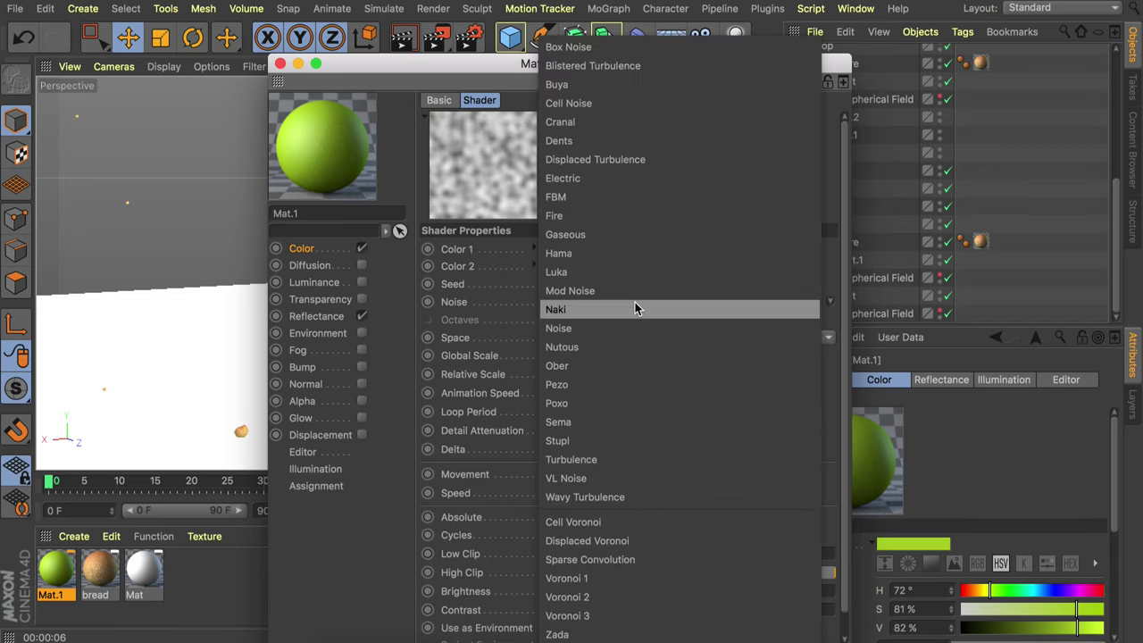
{"action": "left_click", "coordinate": [606, 116]}
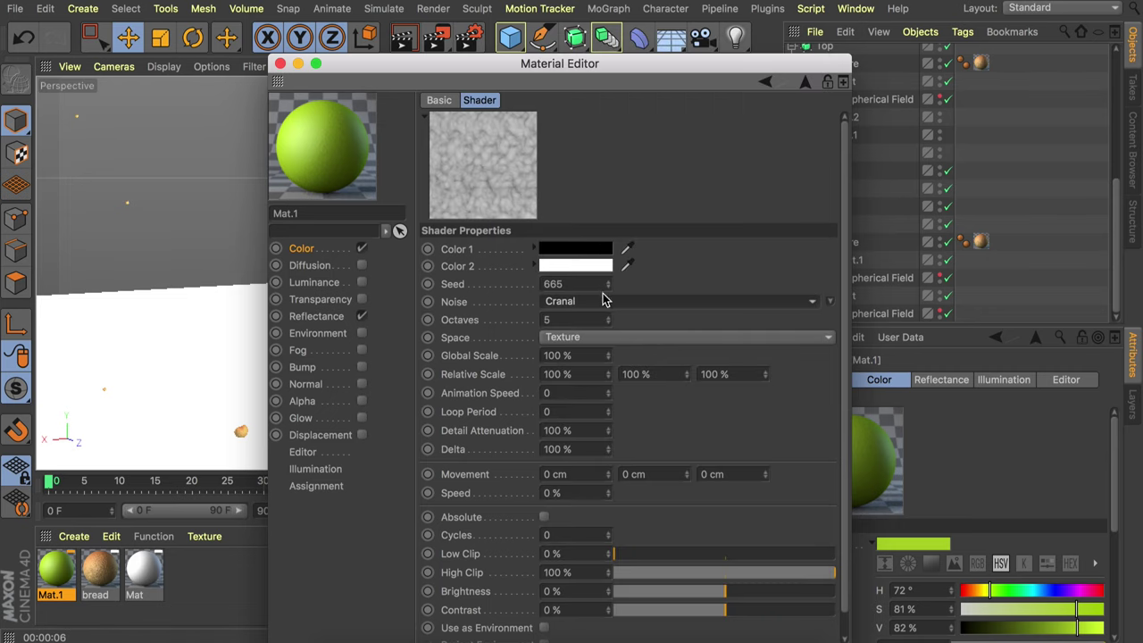
{"action": "left_click", "coordinate": [578, 356]}
{"action": "type", "text": "200"}
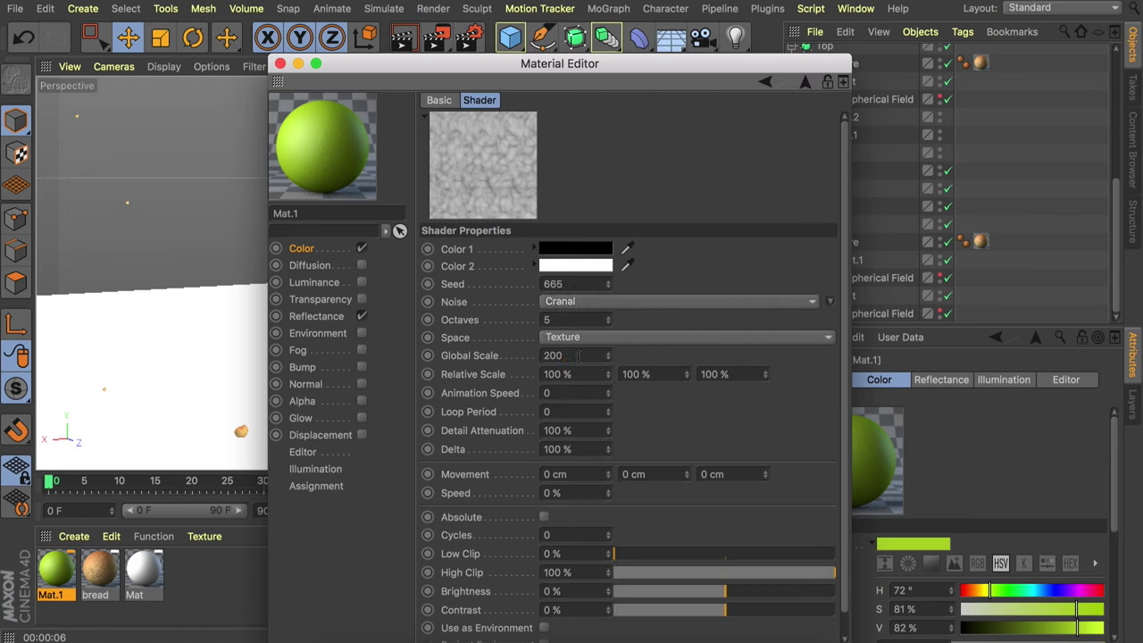
{"action": "key", "text": "Return"}
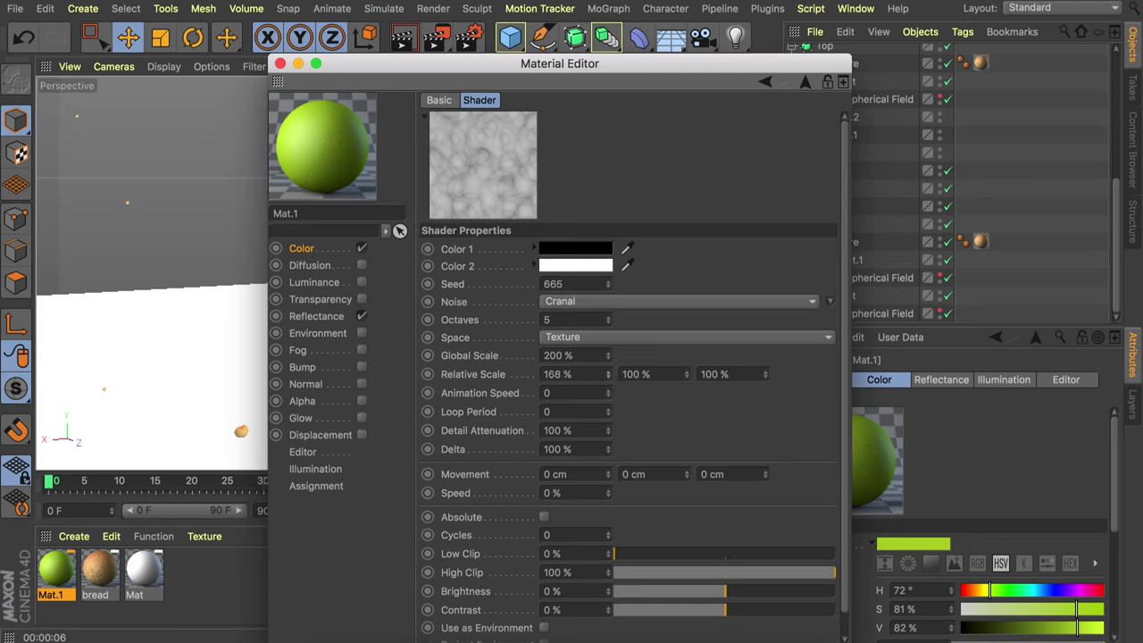
{"action": "left_click_drag", "start_coordinate": [608, 374], "coordinate": [608, 377]}
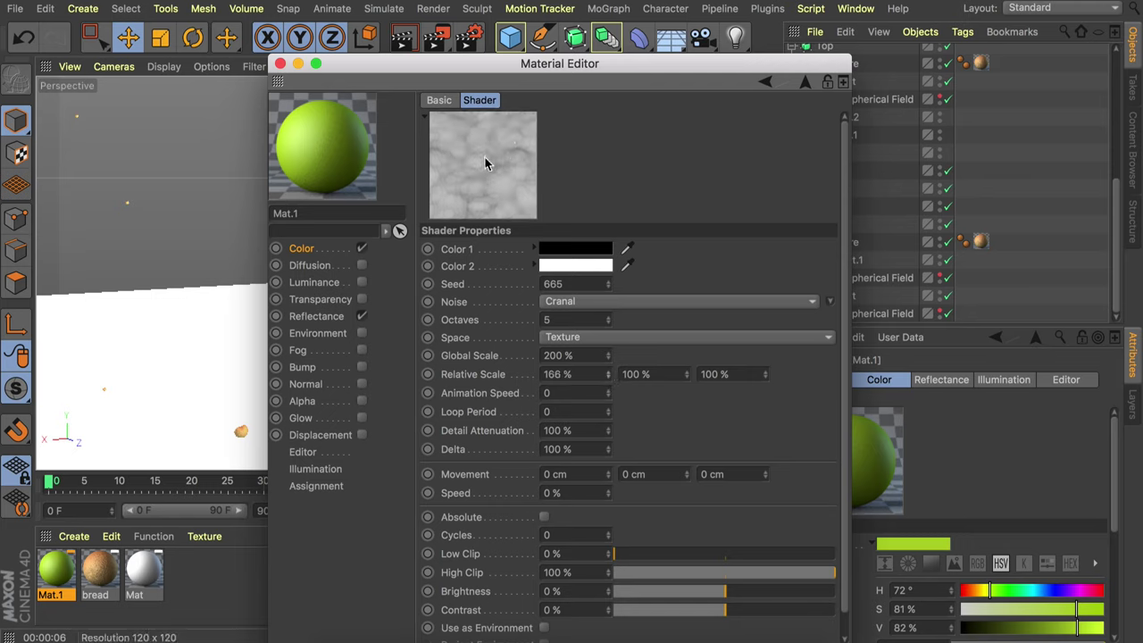
{"action": "left_click", "coordinate": [803, 82]}
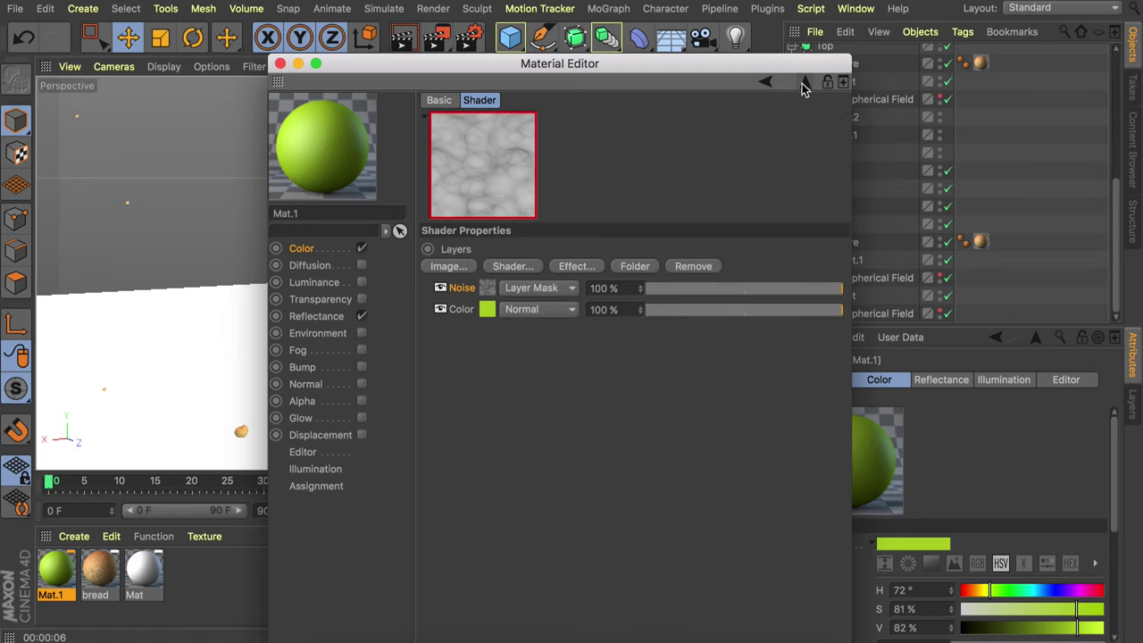
- Add another Color shader layer above the noise mask and make it a darker green
{"action": "left_click", "coordinate": [525, 267]}
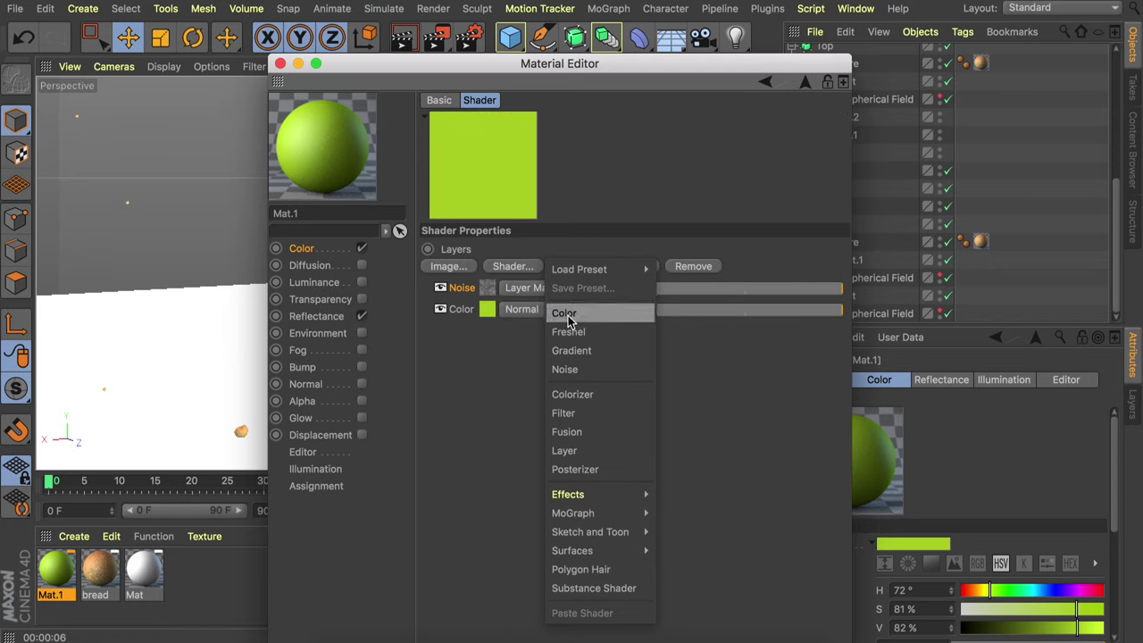
{"action": "left_click", "coordinate": [566, 314]}
{"action": "left_click", "coordinate": [640, 295]}
{"action": "left_click", "coordinate": [829, 312]}
{"action": "left_click", "coordinate": [725, 332]}
{"action": "left_click", "coordinate": [805, 81]}
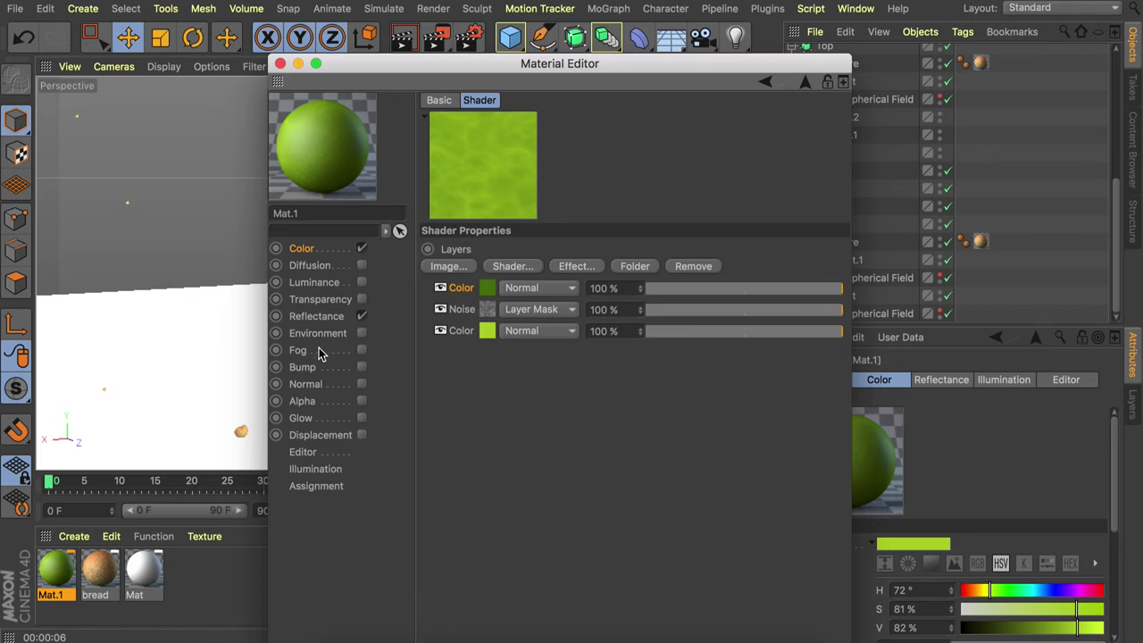
- Set the green material's default specular to -16% falloff, 39% inner width and 30% strength, with a pale yellow-green layer color
{"action": "left_click", "coordinate": [320, 317]}
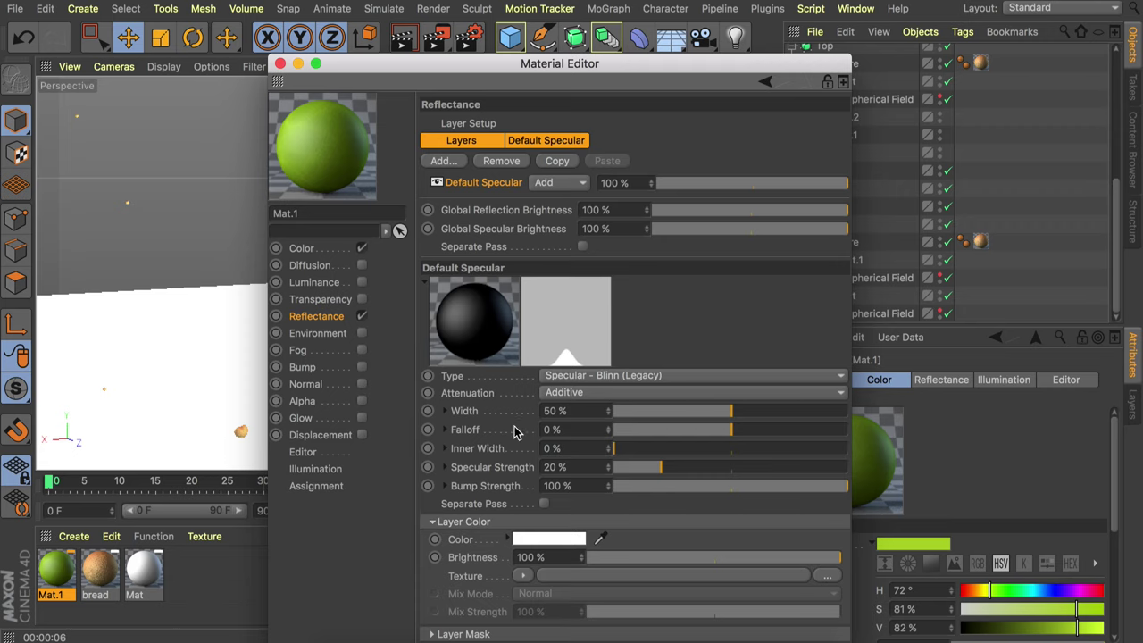
{"action": "left_click", "coordinate": [716, 434]}
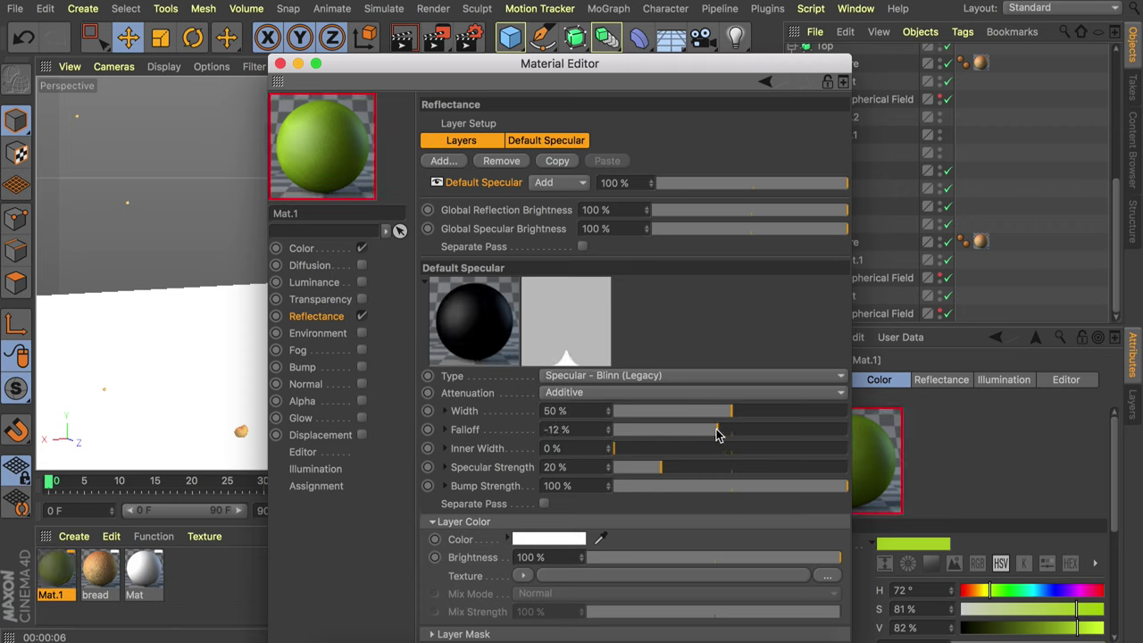
{"action": "left_click_drag", "start_coordinate": [721, 435], "coordinate": [684, 467]}
{"action": "left_click", "coordinate": [536, 543]}
{"action": "left_click", "coordinate": [492, 539]}
{"action": "left_click", "coordinate": [466, 556]}
{"action": "left_click", "coordinate": [563, 601]}
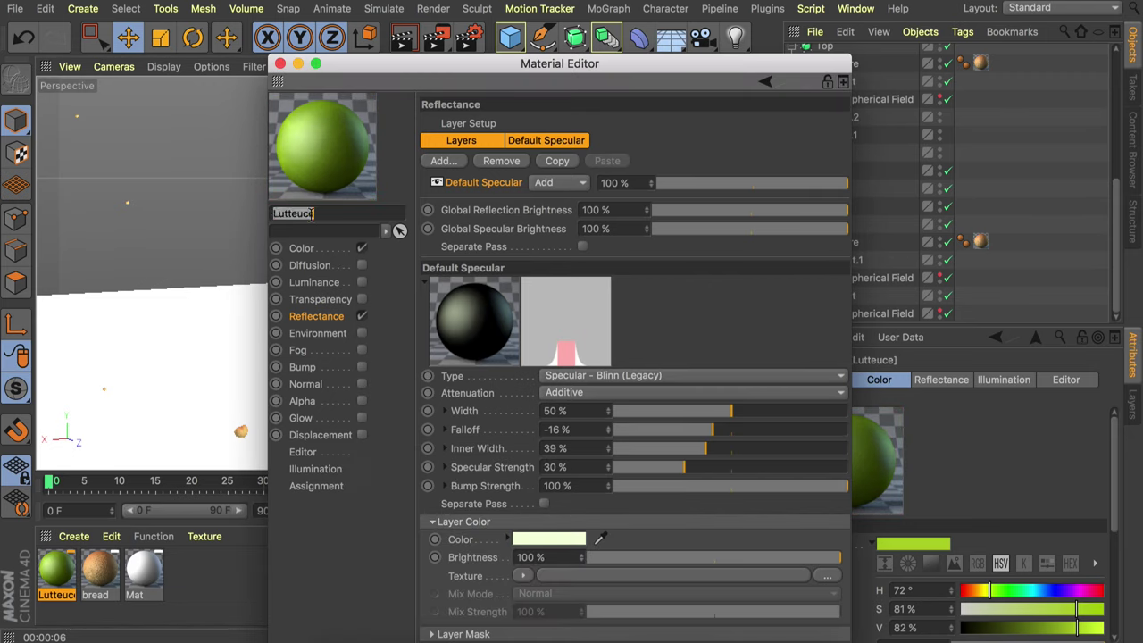
- Name the green material lettuce and apply it to the burger's lettuce
{"action": "left_click", "coordinate": [279, 64]}
{"action": "left_click_drag", "start_coordinate": [56, 572], "coordinate": [393, 345]}
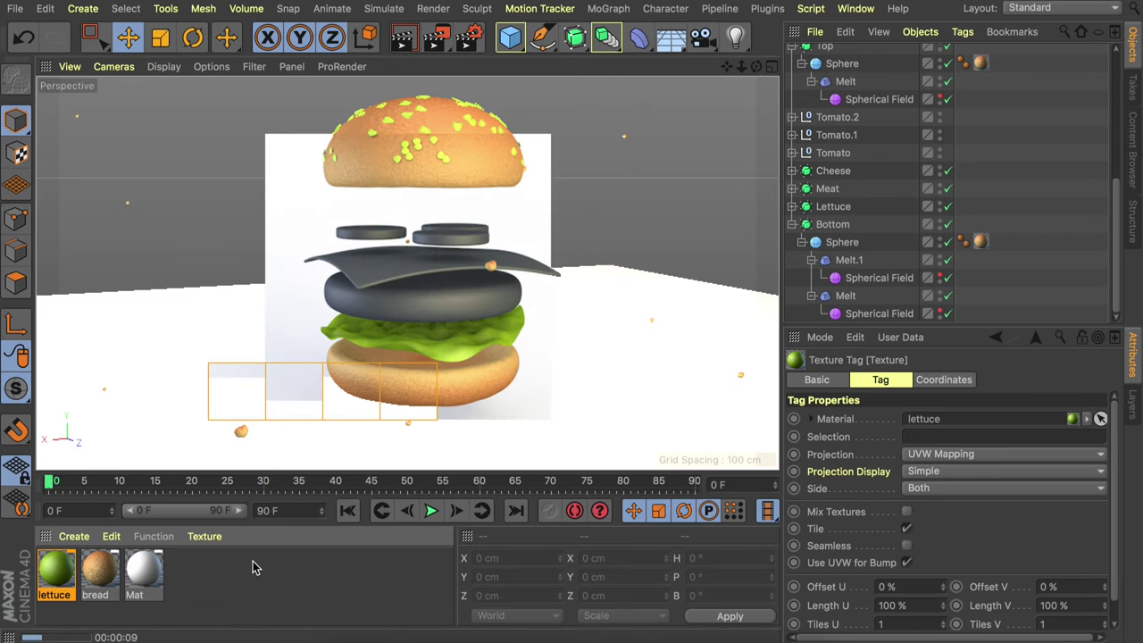
- Create a new material named meat and set its color to dark brown with H 21°, S 53%, V 40%
{"action": "double_click", "coordinate": [234, 581]}
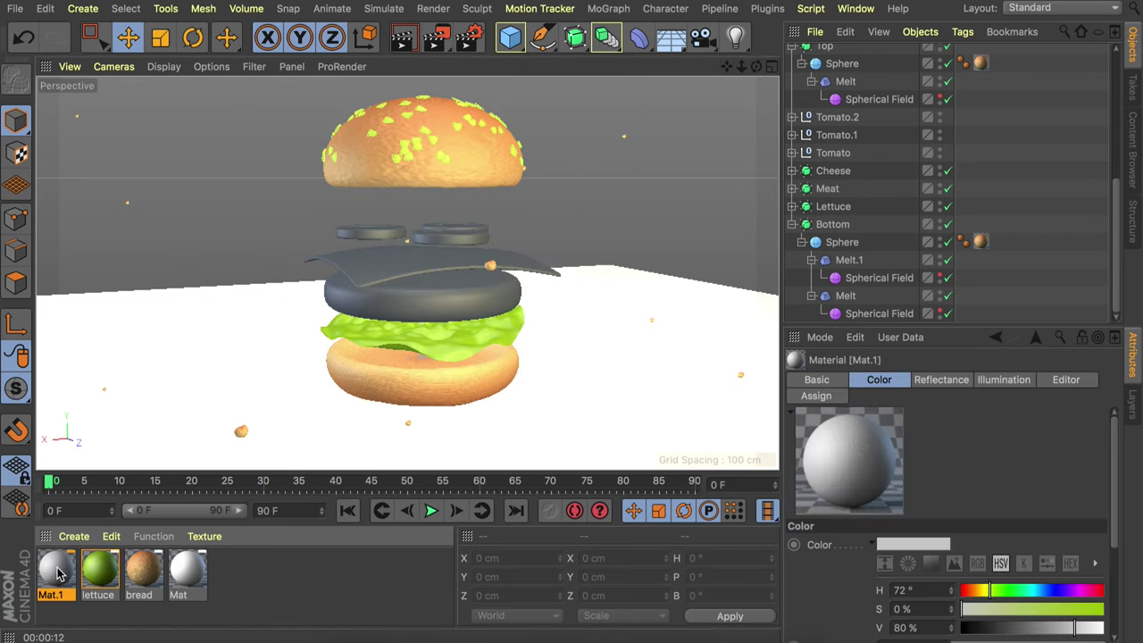
{"action": "double_click", "coordinate": [55, 571]}
{"action": "double_click", "coordinate": [308, 215]}
{"action": "type", "text": "meat"}
{"action": "key", "text": "Return"}
{"action": "left_click", "coordinate": [299, 248]}
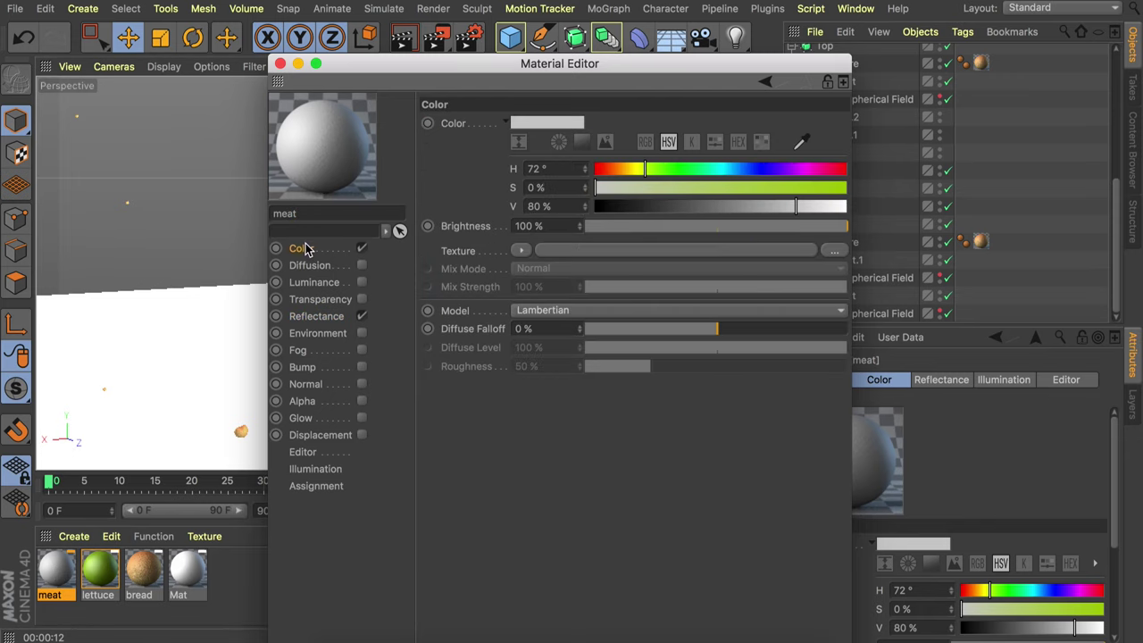
{"action": "mouse_move", "coordinate": [704, 174]}
{"action": "left_mouse_down"}
{"action": "mouse_move", "coordinate": [608, 170]}
{"action": "mouse_move", "coordinate": [728, 188]}
{"action": "mouse_move", "coordinate": [695, 206]}
{"action": "left_mouse_up"}
- Set the meat material's default specular to 26% width, 8% inner width and 100% strength
{"action": "left_click", "coordinate": [314, 318]}
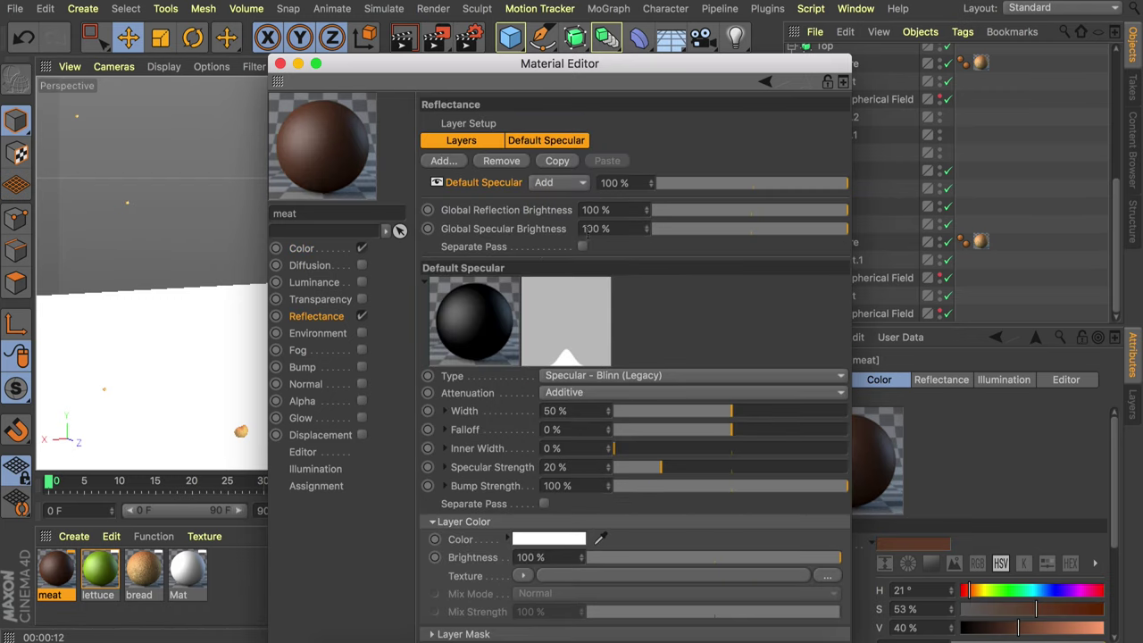
{"action": "left_click_drag", "start_coordinate": [730, 410], "coordinate": [681, 416]}
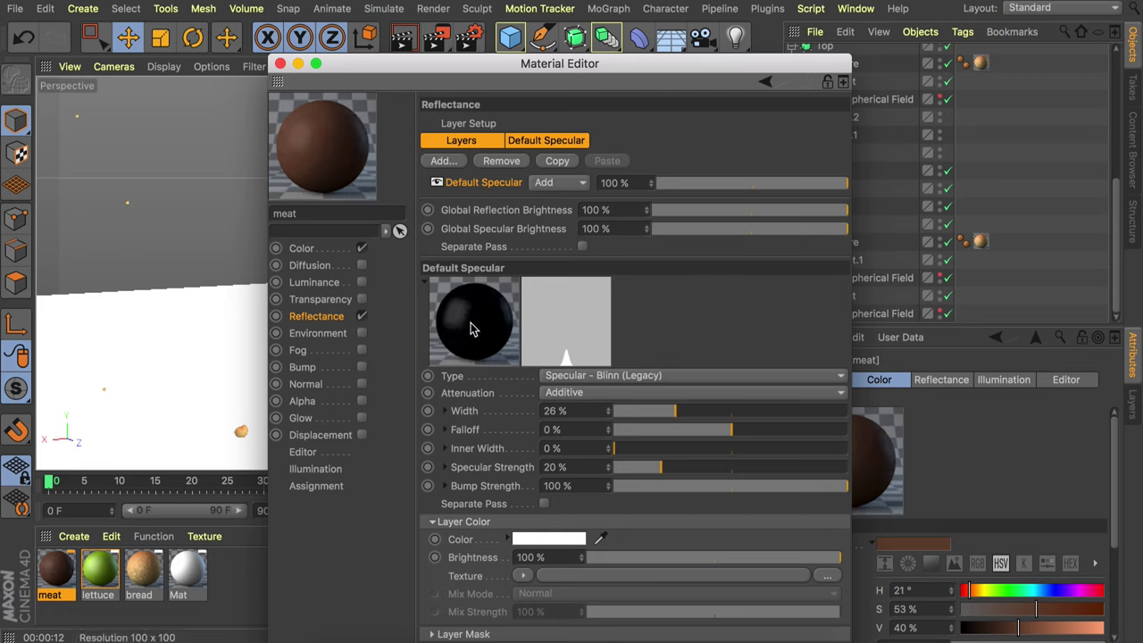
{"action": "left_click_drag", "start_coordinate": [627, 448], "coordinate": [631, 454]}
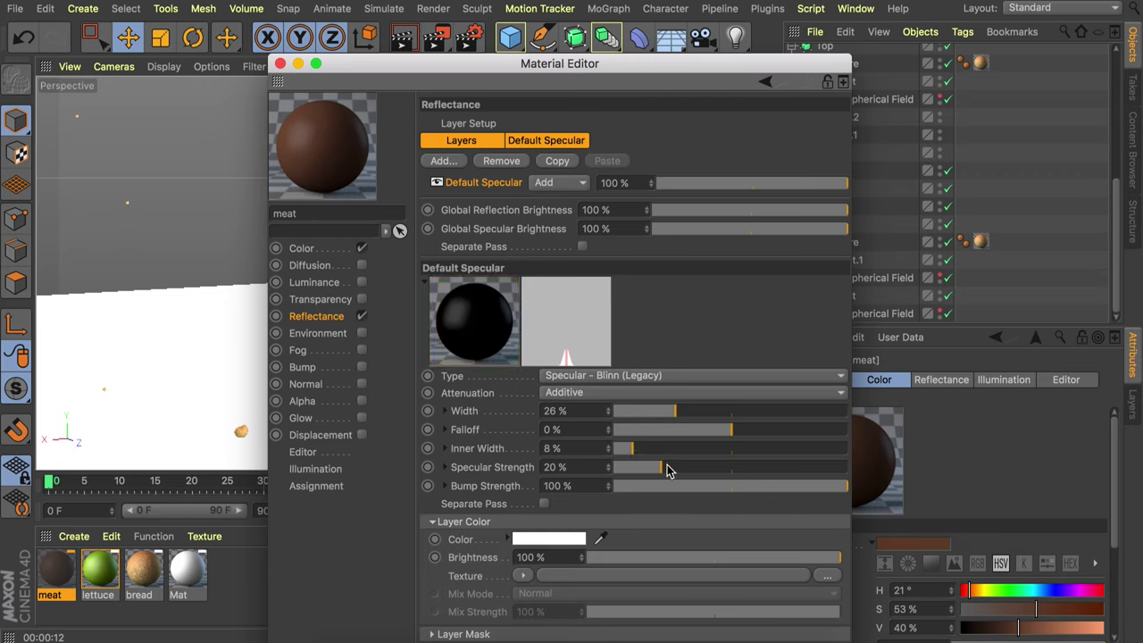
{"action": "left_click_drag", "start_coordinate": [676, 470], "coordinate": [899, 470]}
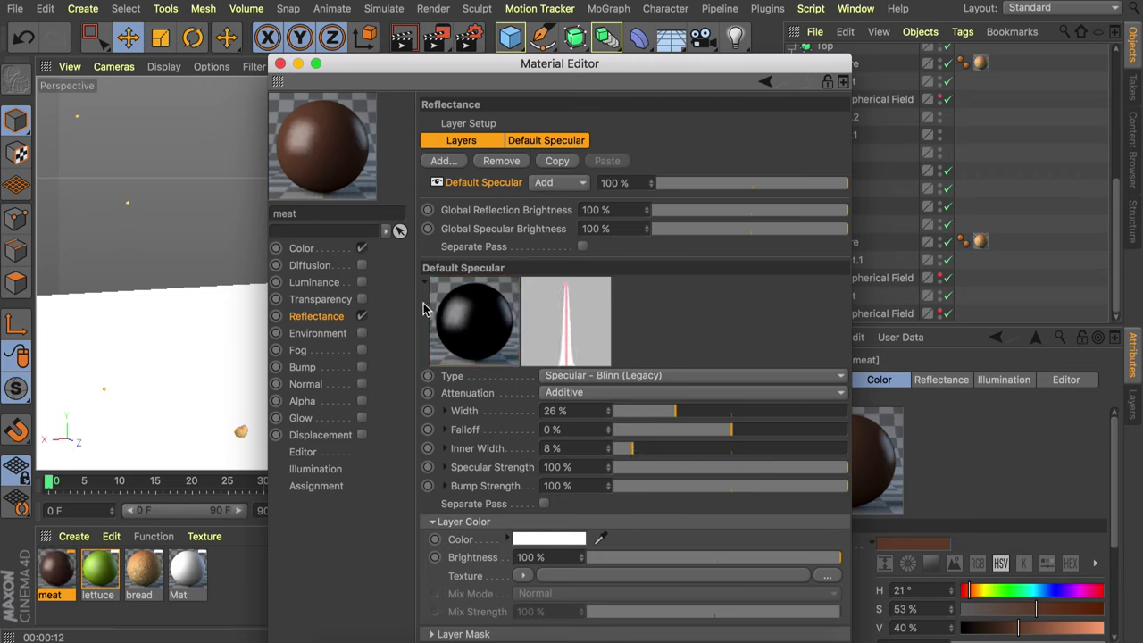
- Enable bump on the meat material and give it a Noise texture of the Electric type
{"action": "left_click", "coordinate": [326, 368]}
{"action": "left_click", "coordinate": [362, 367]}
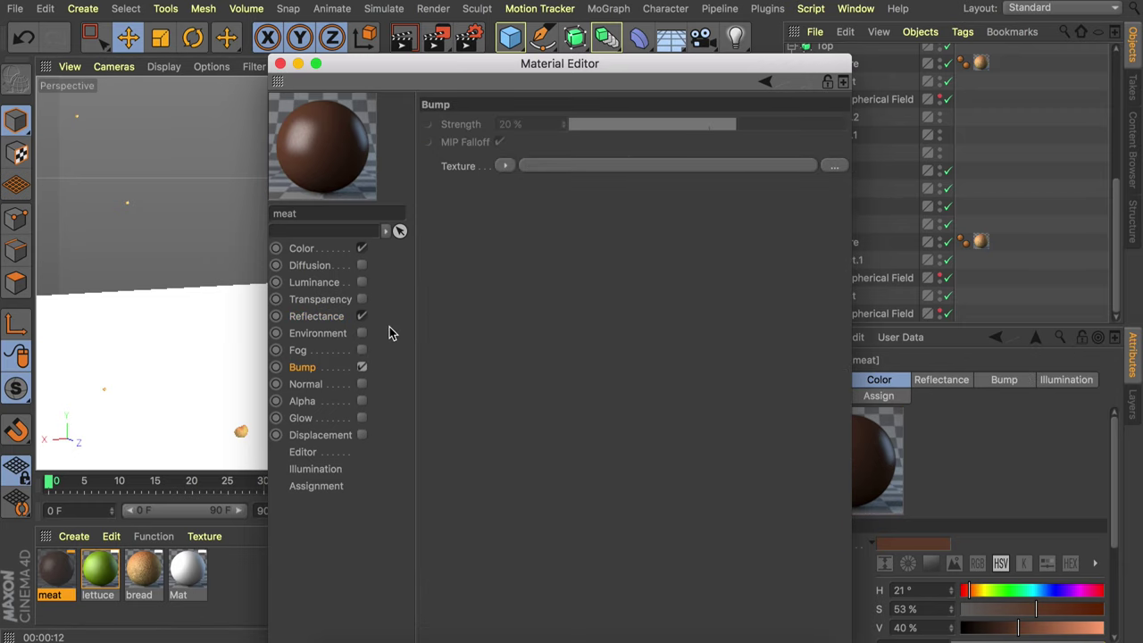
{"action": "left_click", "coordinate": [506, 167]}
{"action": "left_click", "coordinate": [554, 386]}
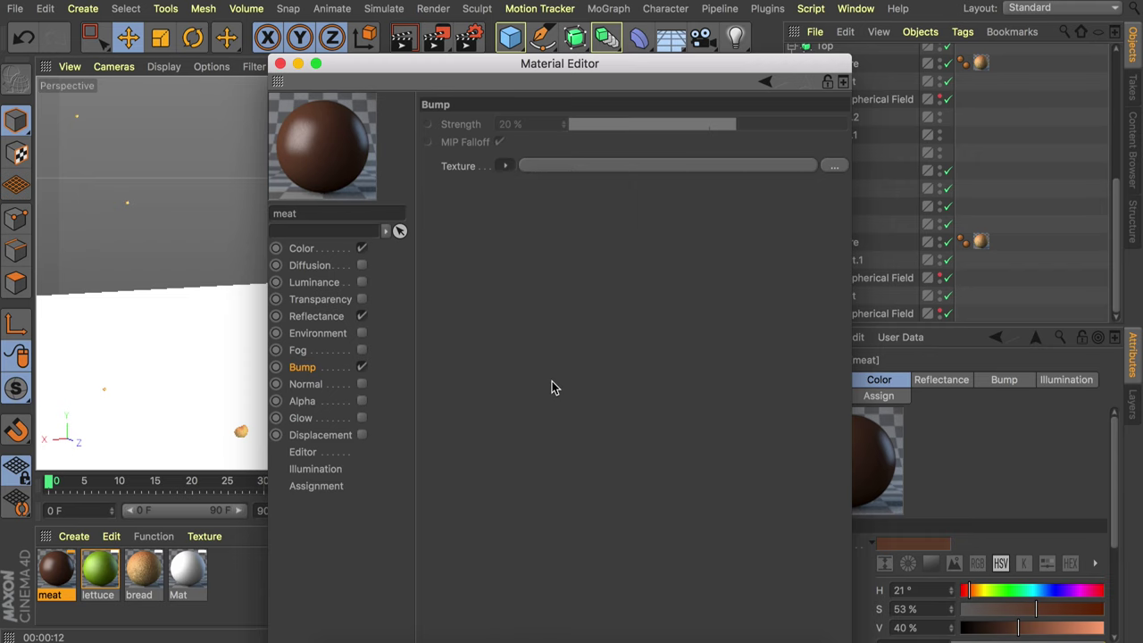
{"action": "left_click", "coordinate": [530, 218]}
{"action": "left_click", "coordinate": [673, 300]}
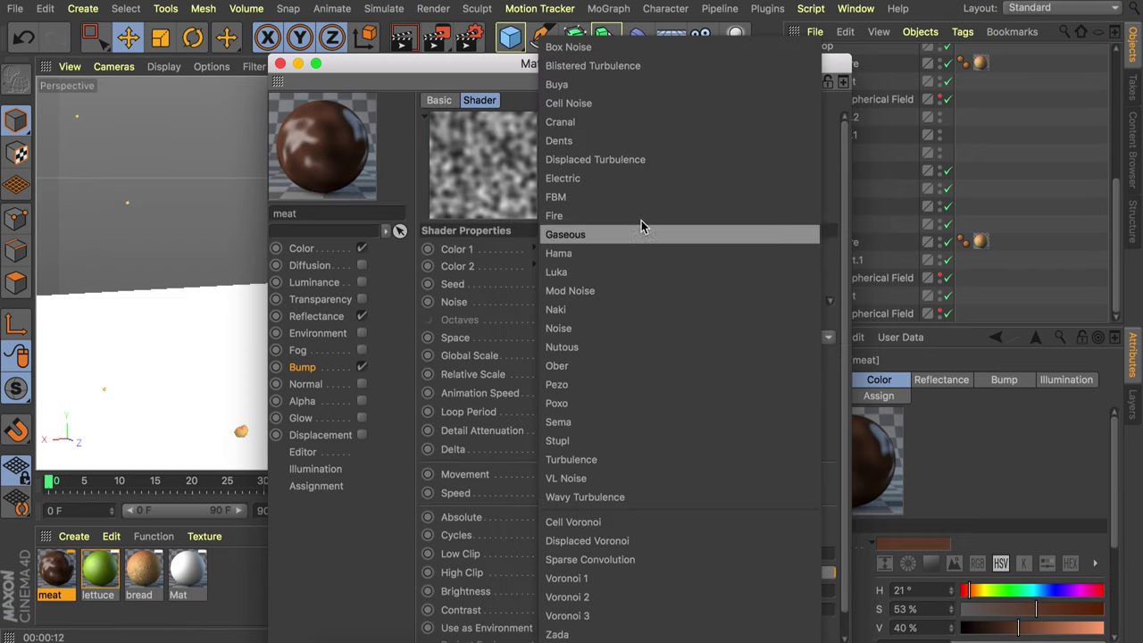
{"action": "left_click", "coordinate": [587, 177]}
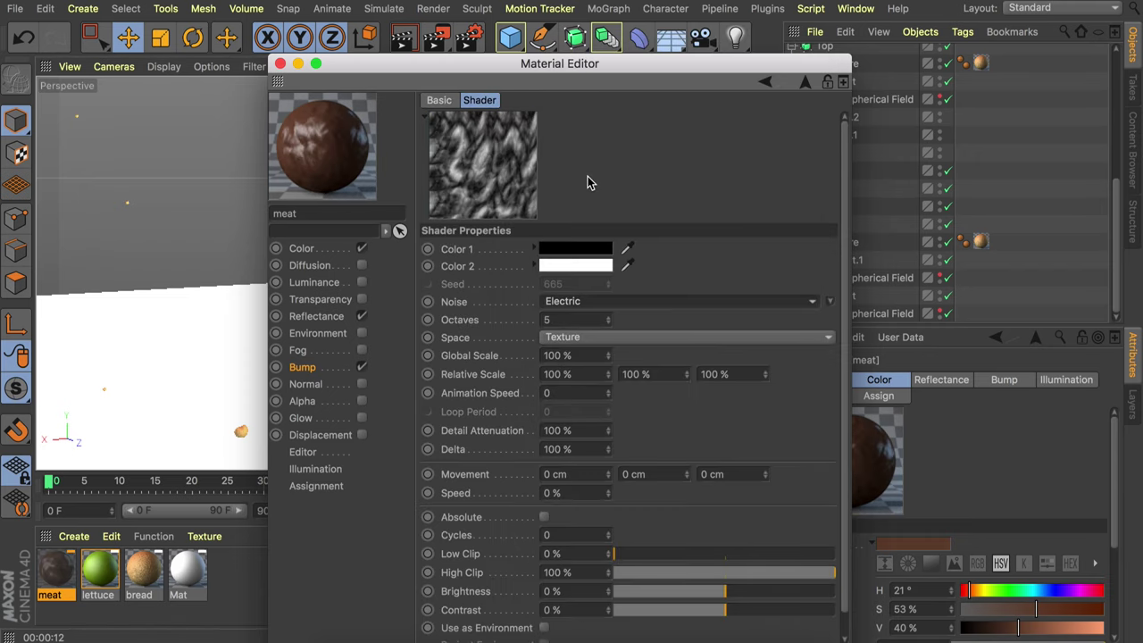
{"action": "left_click", "coordinate": [804, 81]}
- Apply the meat material to the burger patty and render a preview of the view
{"action": "left_click", "coordinate": [280, 64]}
{"action": "mouse_move", "coordinate": [55, 569]}
{"action": "left_mouse_down"}
{"action": "mouse_move", "coordinate": [375, 364]}
{"action": "mouse_move", "coordinate": [386, 304]}
{"action": "left_mouse_up"}
{"action": "left_click", "coordinate": [402, 38]}
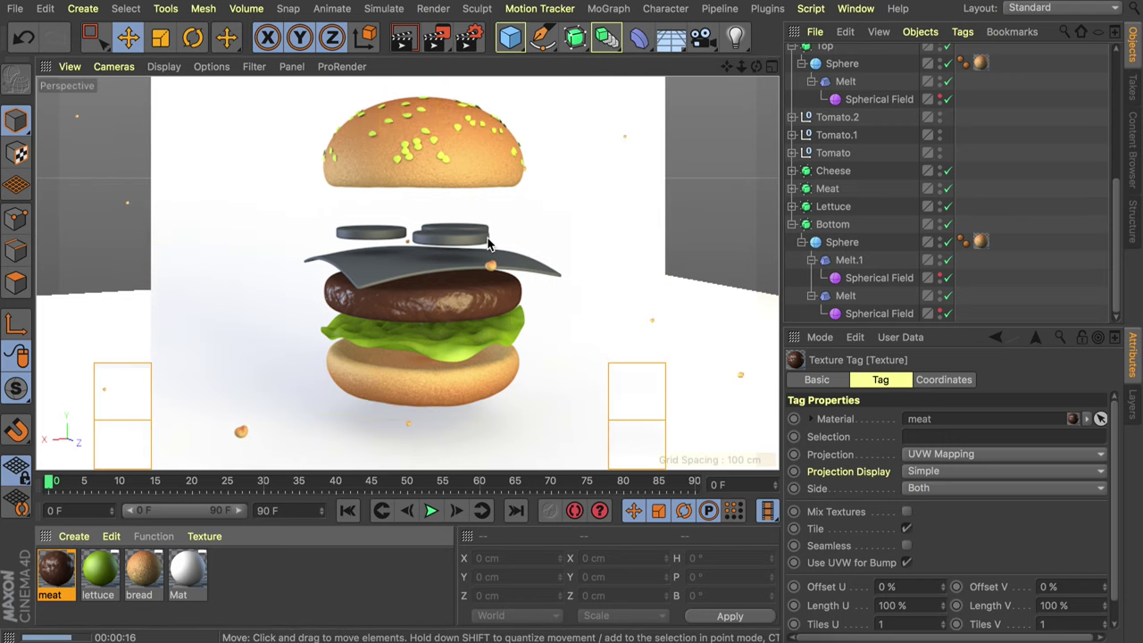
- Create a new material named cheese and set its color to orange with H 32°, S 69%, V 87%
{"action": "double_click", "coordinate": [285, 572]}
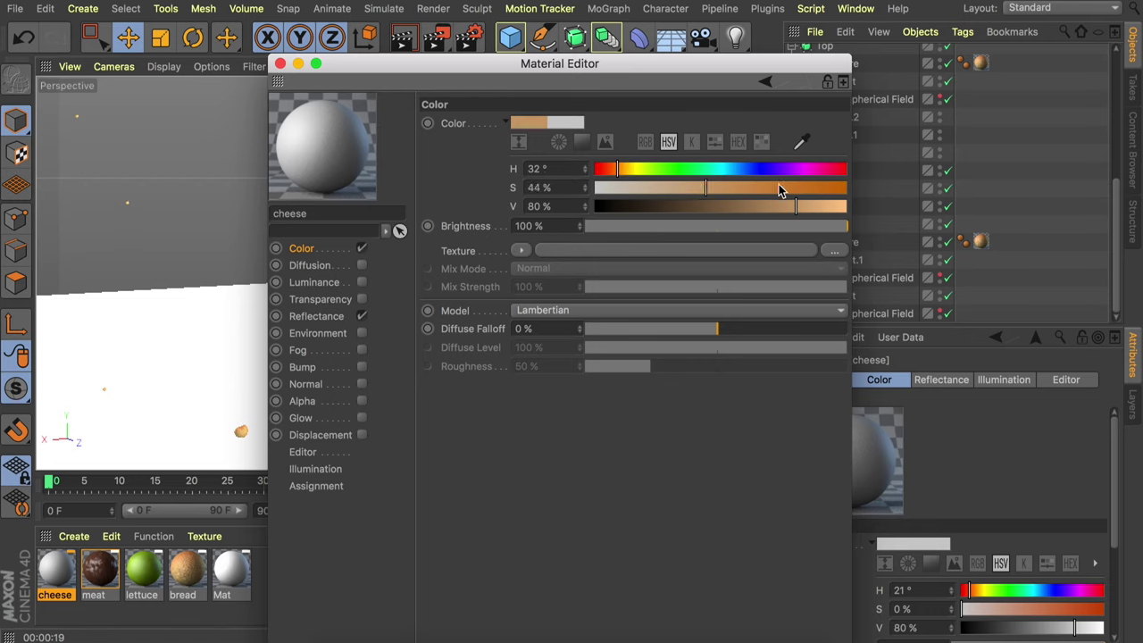
{"action": "left_click", "coordinate": [779, 190]}
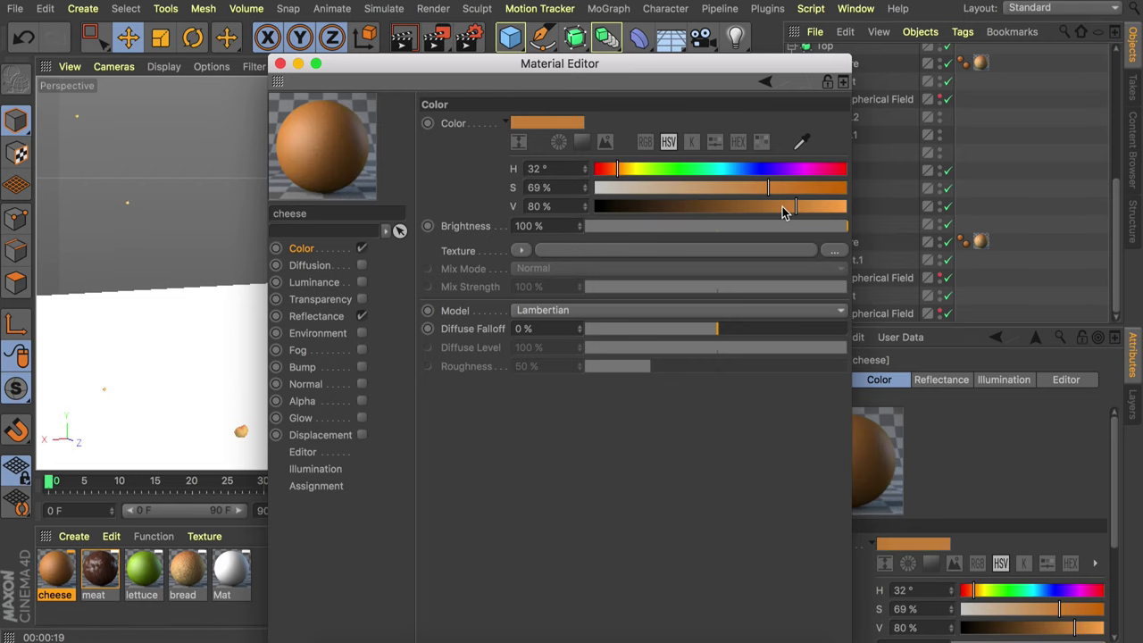
{"action": "left_click_drag", "start_coordinate": [783, 207], "coordinate": [812, 207]}
- Set the cheese material's default specular to 21% width and 100% strength, and apply the material to the cheese slice
{"action": "left_click", "coordinate": [303, 318]}
{"action": "left_click_drag", "start_coordinate": [730, 411], "coordinate": [663, 413]}
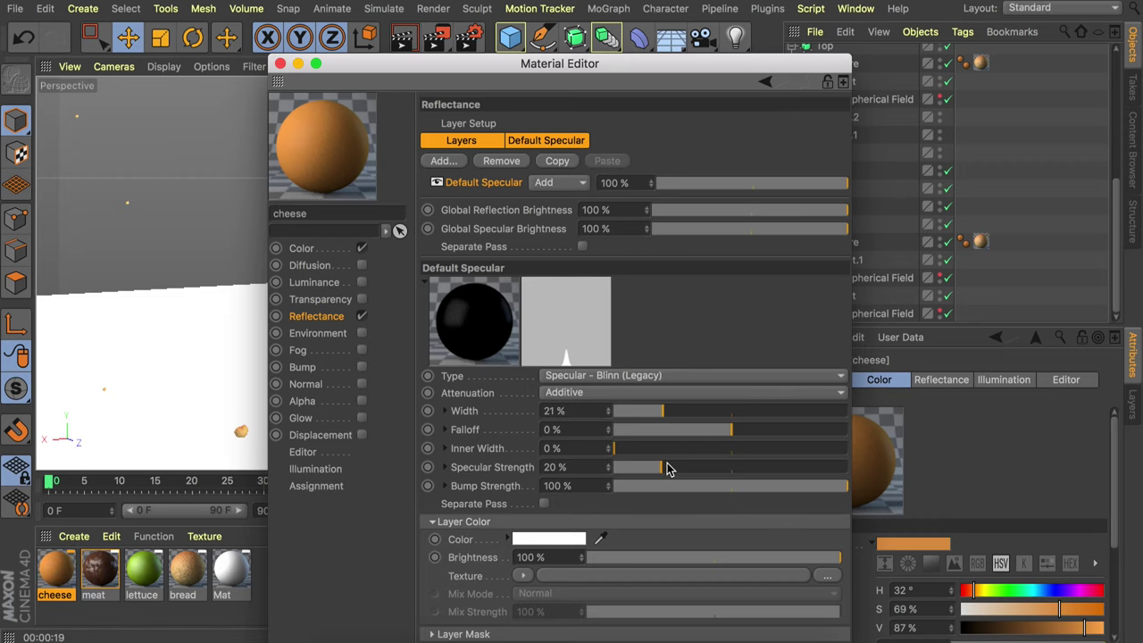
{"action": "left_click_drag", "start_coordinate": [665, 471], "coordinate": [852, 471]}
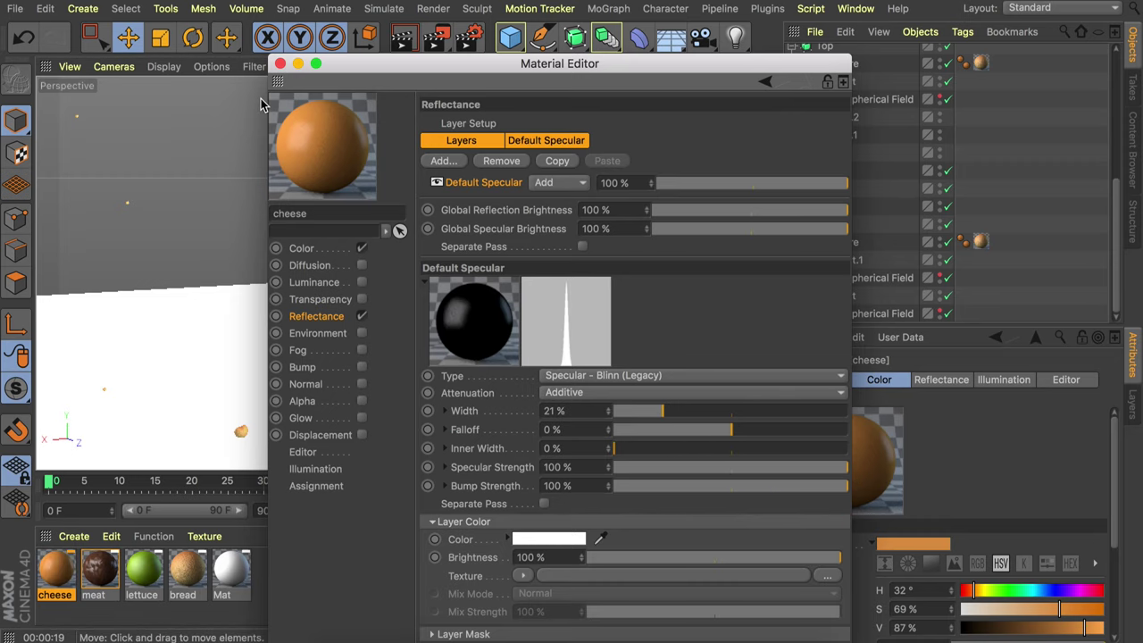
{"action": "left_click", "coordinate": [279, 63]}
{"action": "left_click_drag", "start_coordinate": [56, 571], "coordinate": [377, 283]}
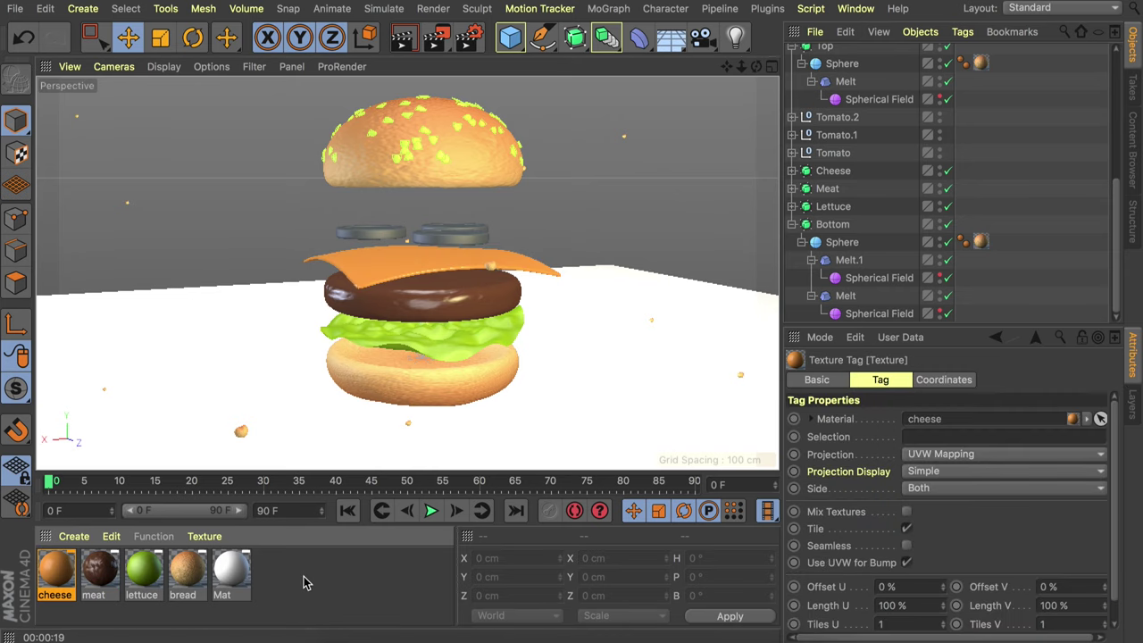
- Create a light tan material named seeds with a hue of 34° and apply it to the Seeds object
{"action": "double_click", "coordinate": [302, 582]}
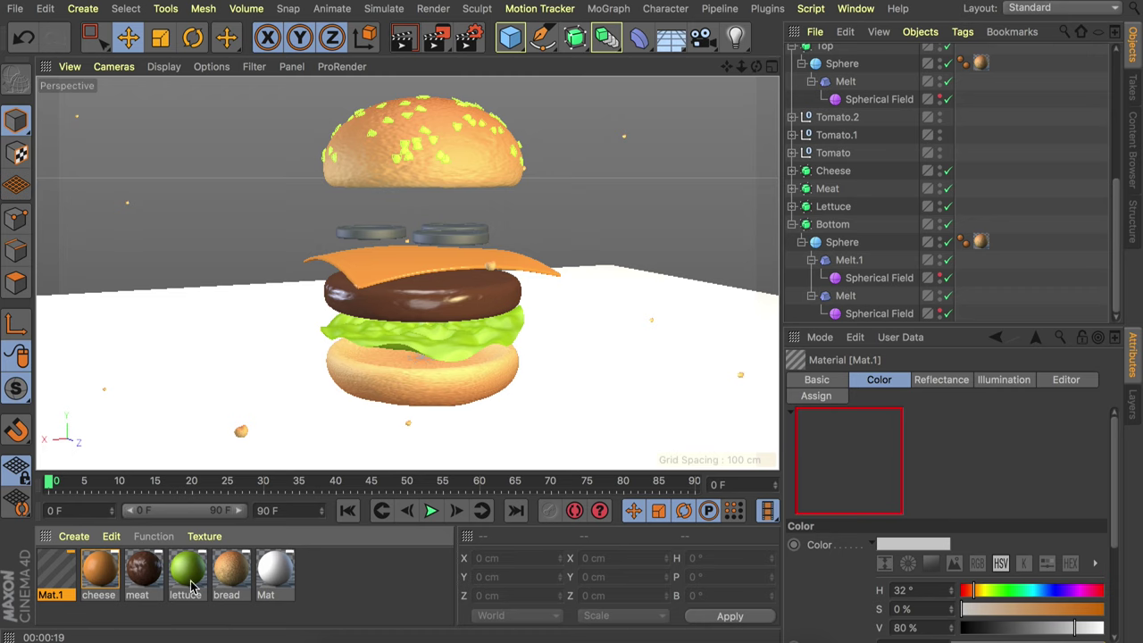
{"action": "double_click", "coordinate": [51, 571]}
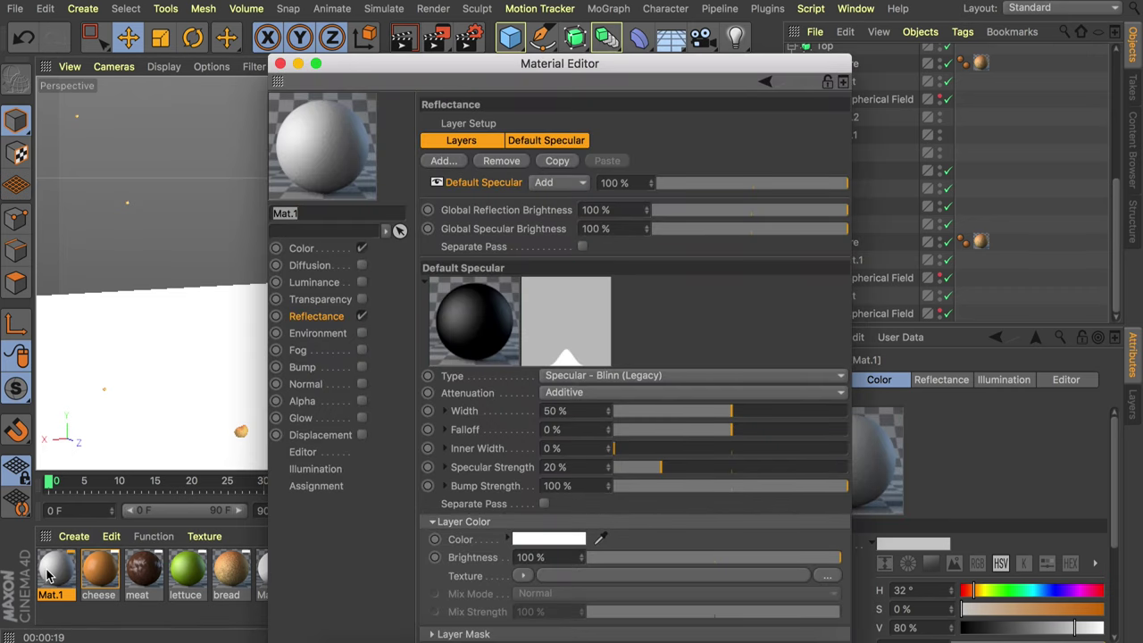
{"action": "type", "text": "seeds"}
{"action": "left_click", "coordinate": [300, 248]}
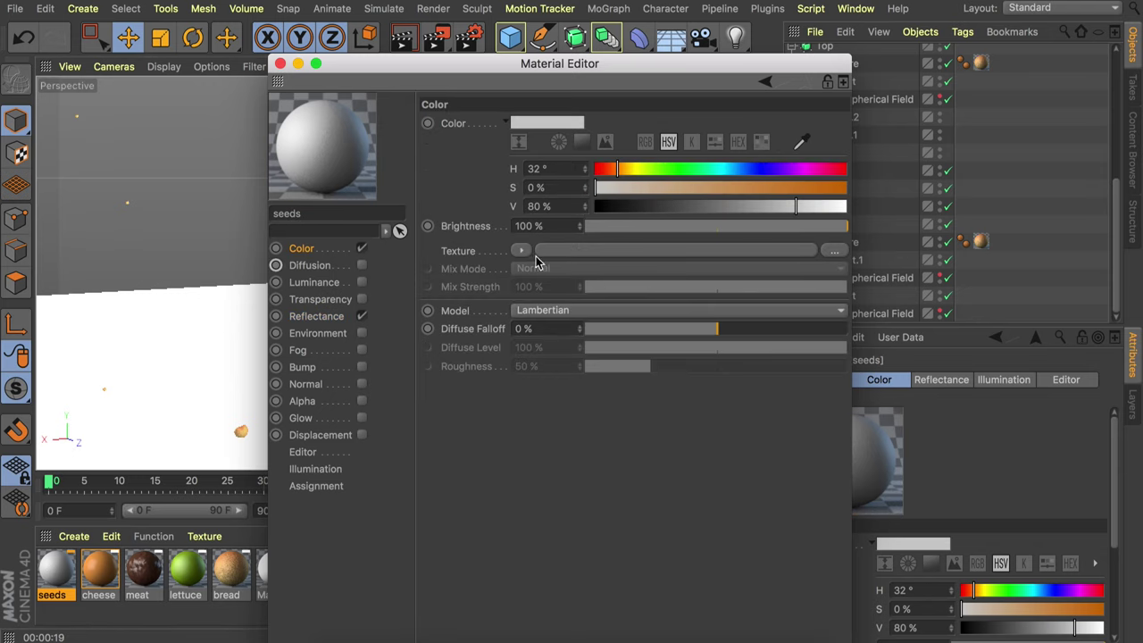
{"action": "left_click_drag", "start_coordinate": [622, 171], "coordinate": [618, 169]}
{"action": "left_click_drag", "start_coordinate": [655, 187], "coordinate": [677, 187]}
{"action": "left_click", "coordinate": [798, 206]}
{"action": "left_click", "coordinate": [279, 63]}
{"action": "left_click_drag", "start_coordinate": [58, 562], "coordinate": [838, 181]}
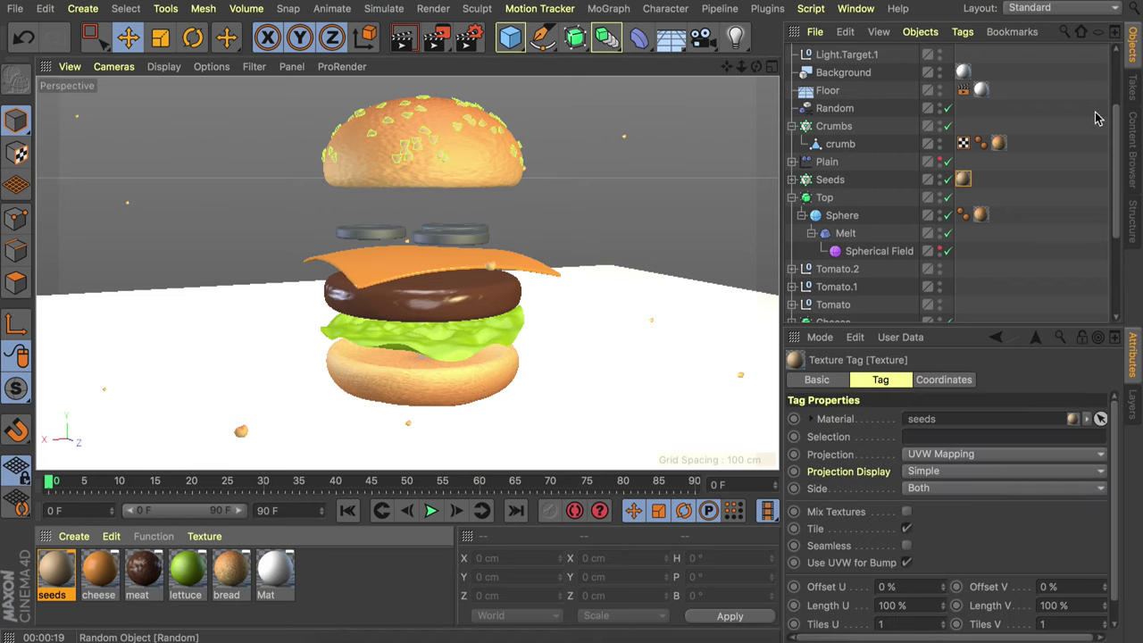
- Create another new material and set its color to dark red with H 12°, S 82%, V 62%
{"action": "double_click", "coordinate": [344, 586]}
{"action": "double_click", "coordinate": [55, 570]}
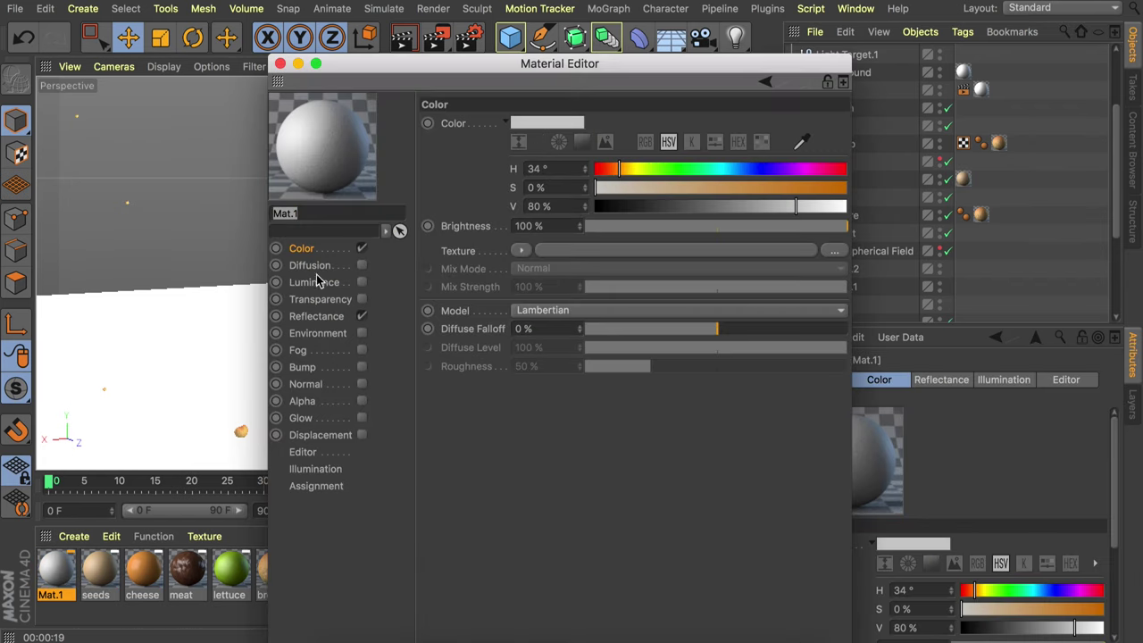
{"action": "left_click", "coordinate": [605, 169]}
{"action": "left_click", "coordinate": [799, 188]}
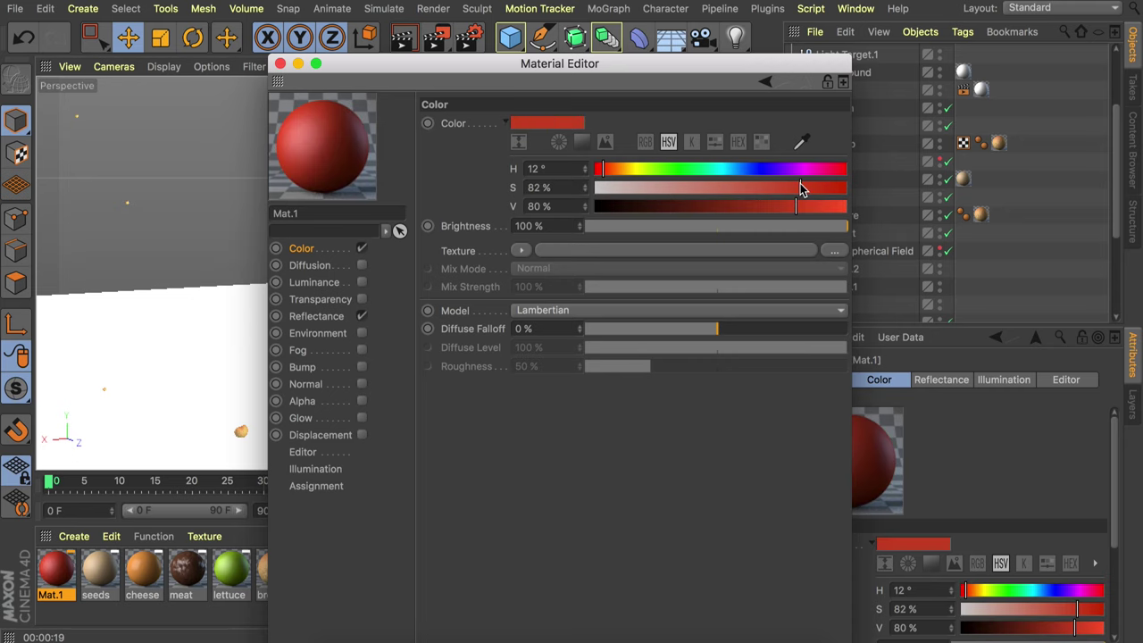
{"action": "left_click", "coordinate": [750, 206]}
- Set the red material's specular strength to 58% and its specular layer color to pale pink with H 0°, S 18%, V 100%
{"action": "left_click", "coordinate": [323, 317]}
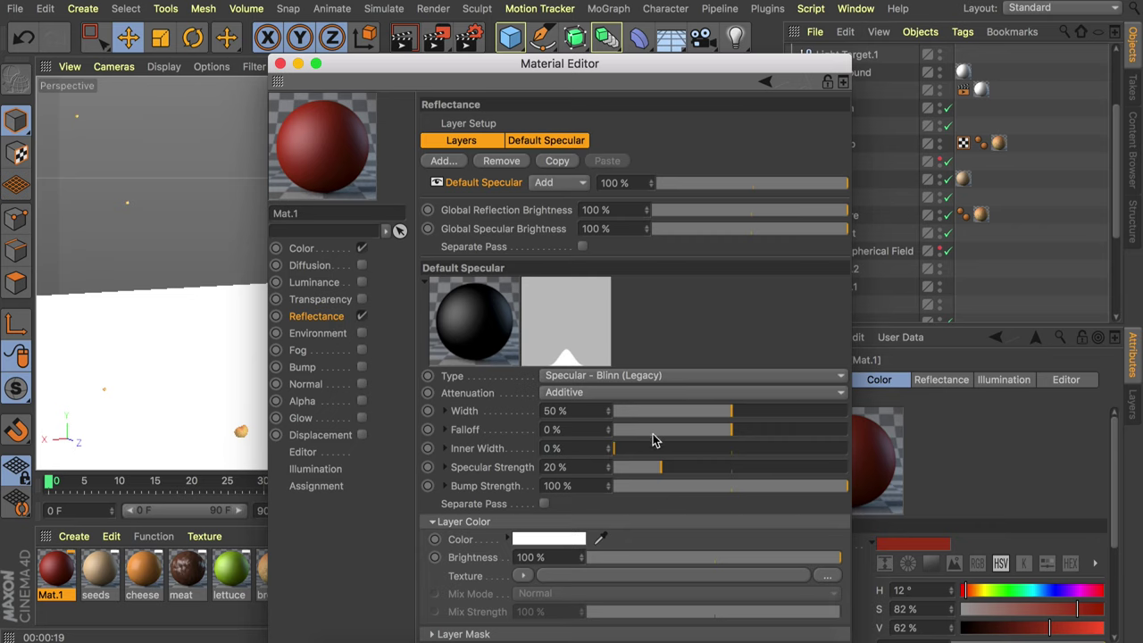
{"action": "left_click_drag", "start_coordinate": [699, 474], "coordinate": [751, 474]}
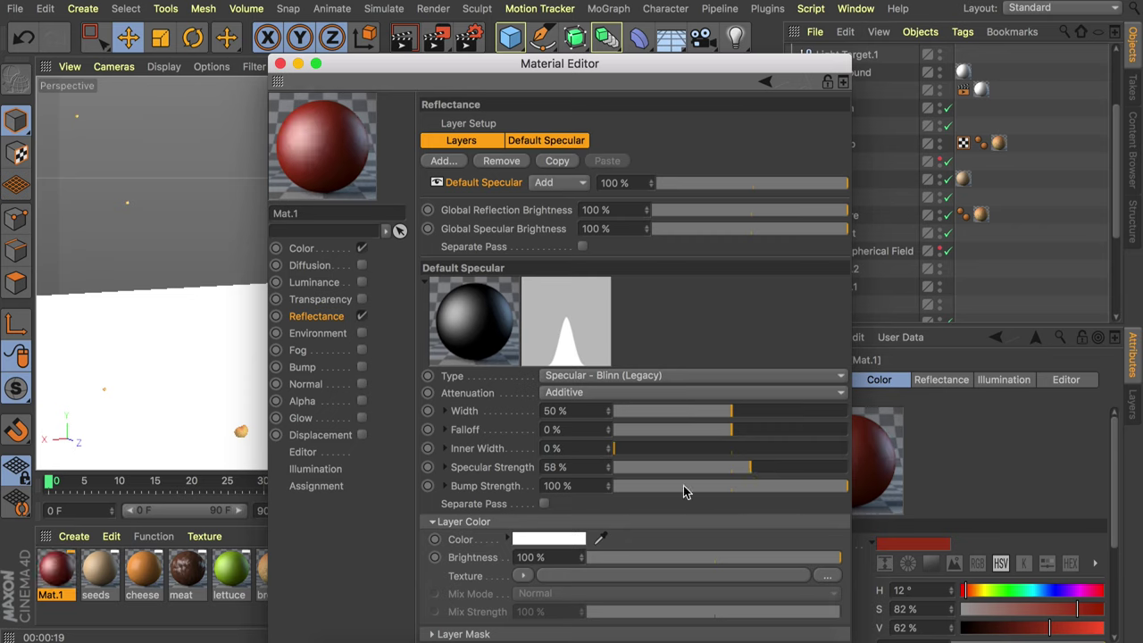
{"action": "left_click", "coordinate": [546, 539]}
{"action": "left_click", "coordinate": [498, 551]}
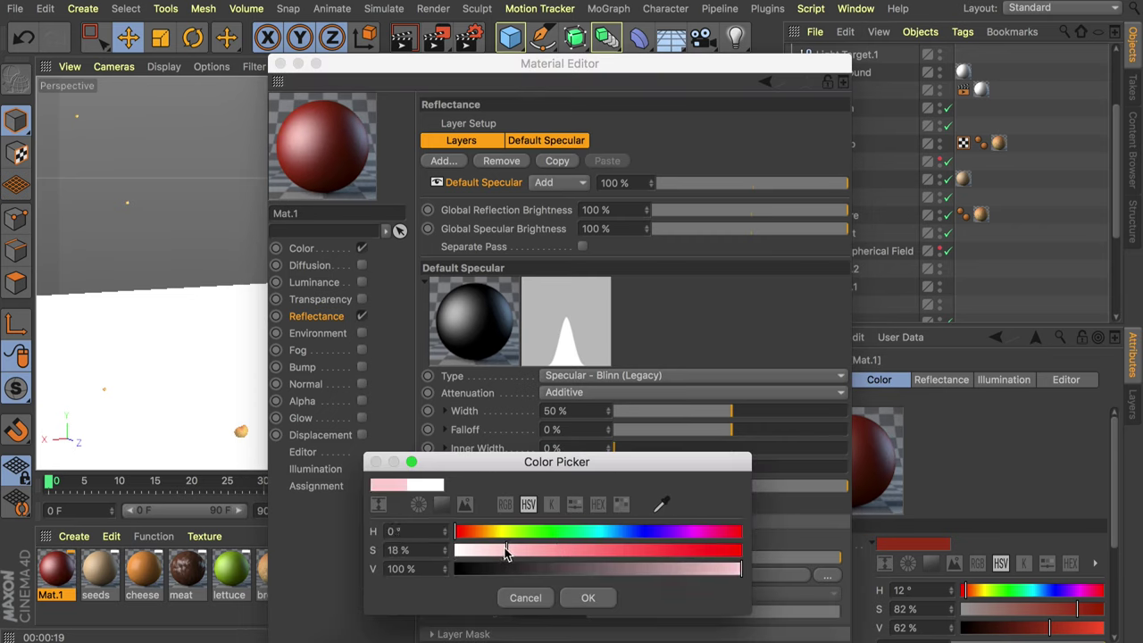
{"action": "left_click", "coordinate": [586, 597]}
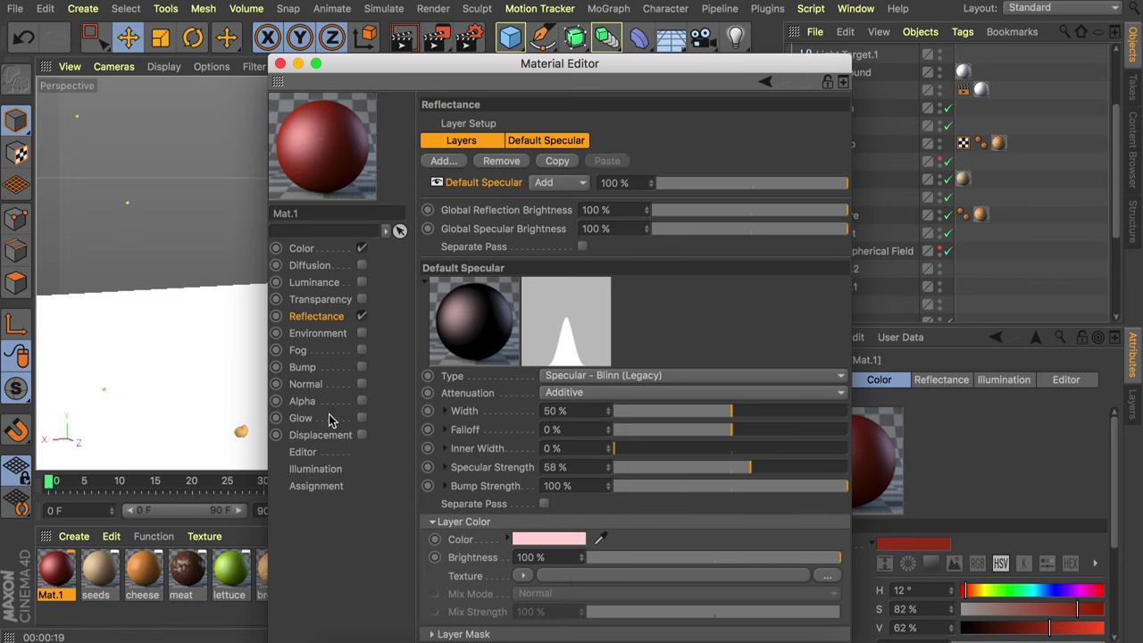
- Enable bump on the red material with a Noise texture whose Color 1 is grey at 47% value
{"action": "left_click", "coordinate": [362, 367]}
{"action": "left_click", "coordinate": [505, 167]}
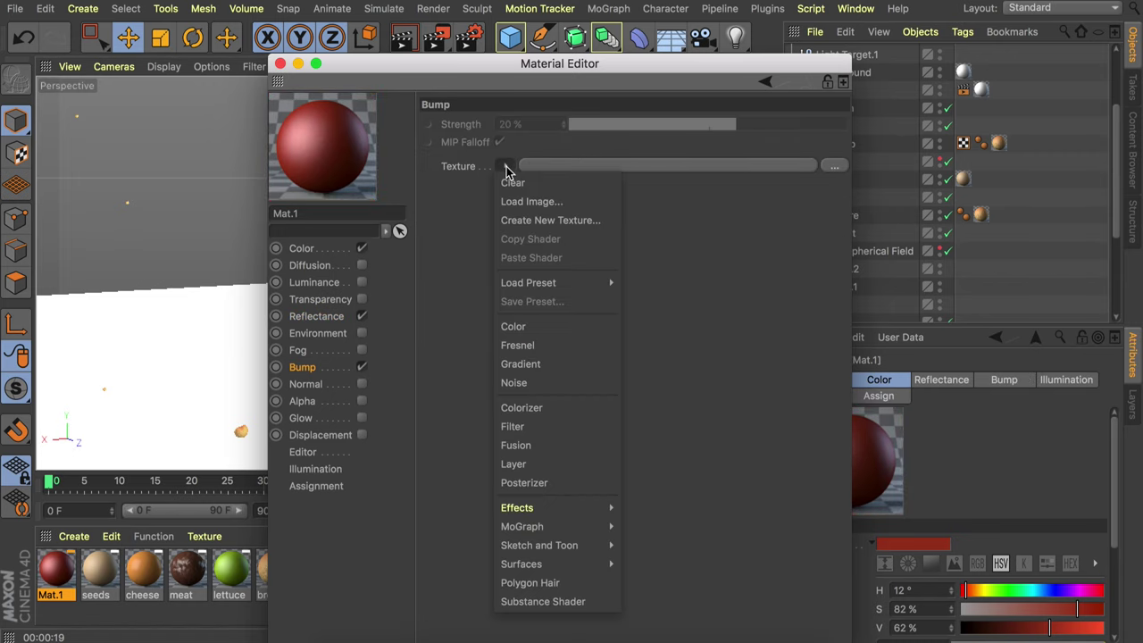
{"action": "left_click", "coordinate": [524, 383]}
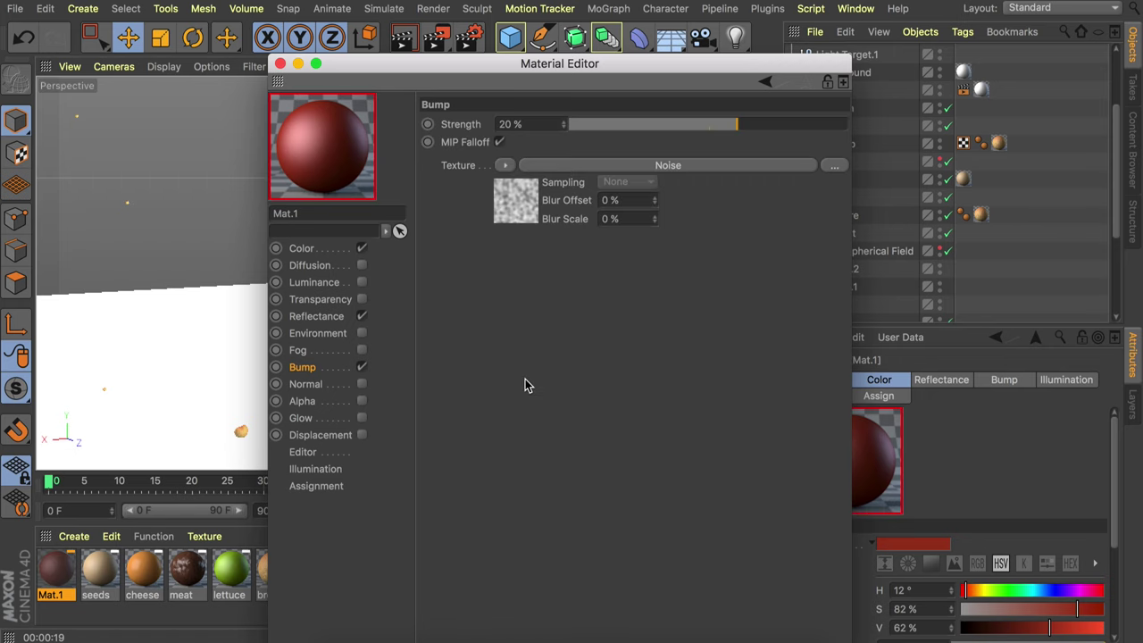
{"action": "left_click", "coordinate": [518, 202]}
{"action": "left_click", "coordinate": [580, 248]}
{"action": "left_click", "coordinate": [615, 282]}
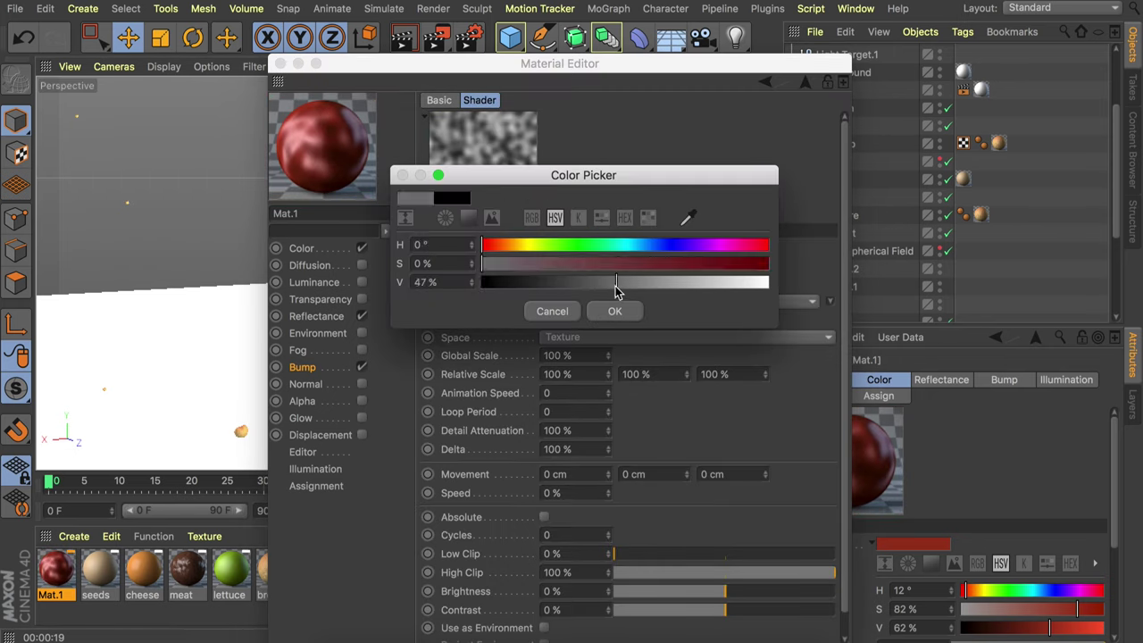
{"action": "left_click", "coordinate": [614, 311]}
- Set the noise's global scale to 7% and the bump strength to 4%, and close the material editor
{"action": "double_click", "coordinate": [585, 354]}
{"action": "type", "text": "7"}
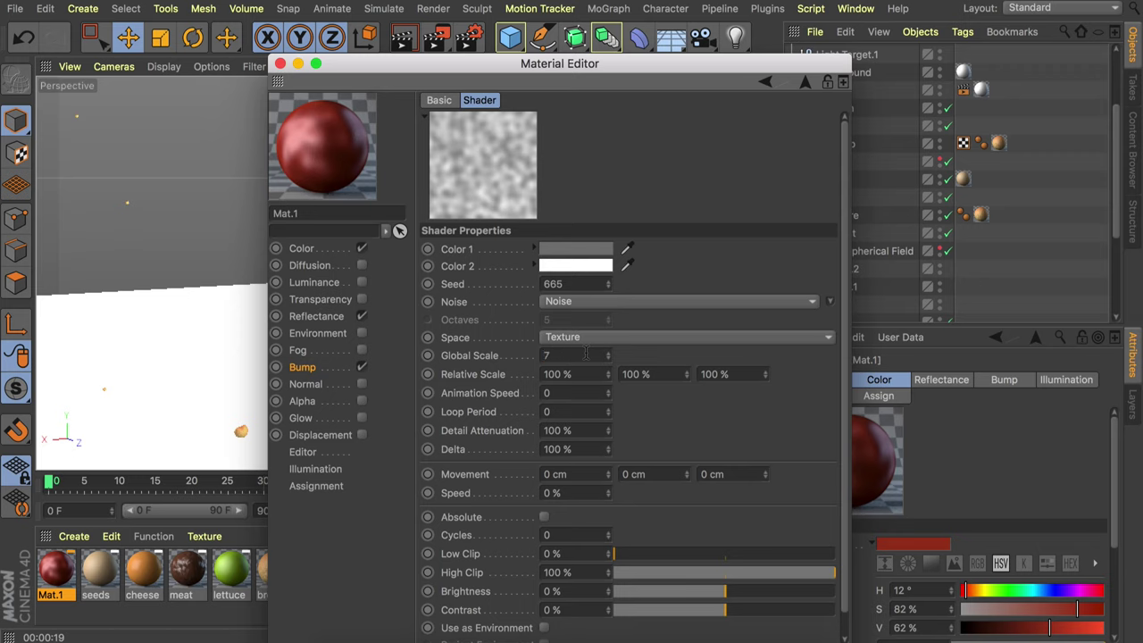
{"action": "key", "text": "Return"}
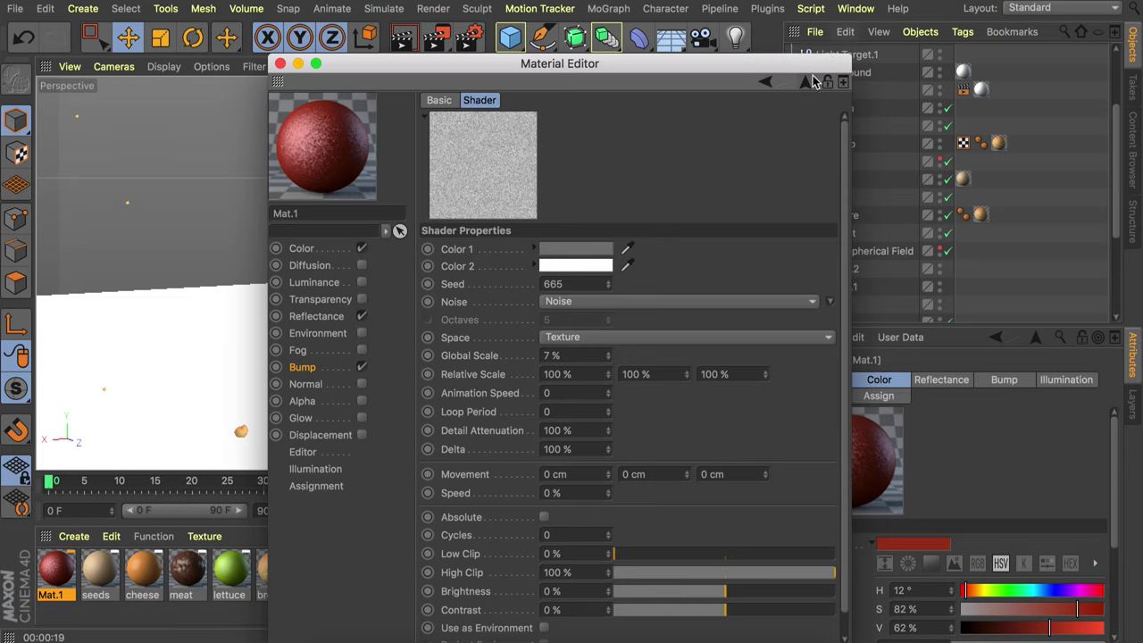
{"action": "left_click", "coordinate": [806, 81]}
{"action": "mouse_move", "coordinate": [724, 128]}
{"action": "left_mouse_down"}
{"action": "mouse_move", "coordinate": [740, 127]}
{"action": "mouse_move", "coordinate": [713, 127]}
{"action": "left_mouse_up"}
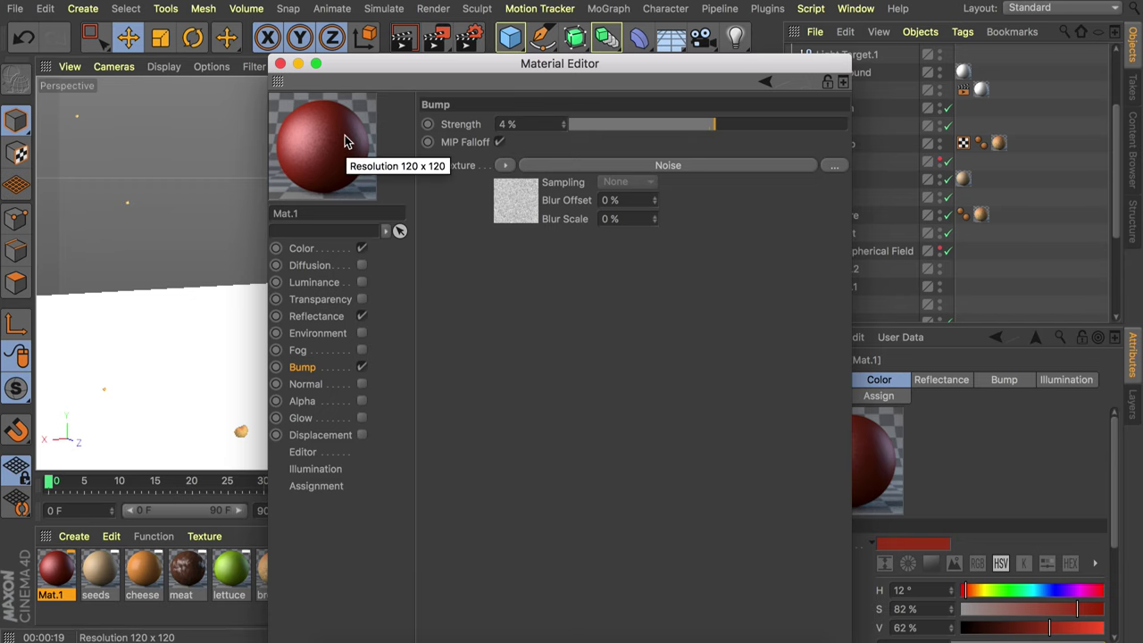
{"action": "left_click_drag", "start_coordinate": [380, 71], "coordinate": [501, 71]}
{"action": "left_click", "coordinate": [402, 64]}
- Rename the red material as Tomato ring and apply it to the outer rings of the tomato slices
{"action": "double_click", "coordinate": [54, 595]}
{"action": "type", "text": "Tomato ring"}
{"action": "key", "text": "Return"}
{"action": "left_click_drag", "start_coordinate": [55, 576], "coordinate": [467, 266]}
{"action": "scroll", "coordinate": [463, 234], "scroll_direction": "up", "scroll_amount": 5}
- Create a new material named Tomato center
{"action": "double_click", "coordinate": [384, 579]}
{"action": "double_click", "coordinate": [59, 573]}
{"action": "type", "text": "Tomato center"}
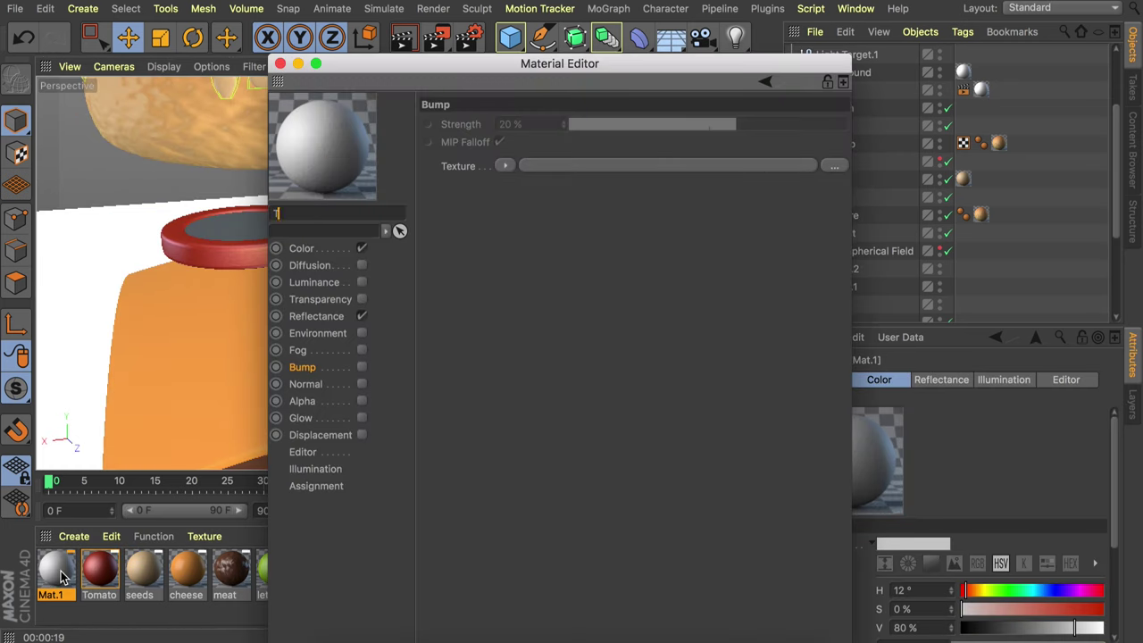
- Copy the color of the Tomato ring material and paste it into the Tomato center material's color
{"action": "left_click", "coordinate": [302, 252]}
{"action": "left_click", "coordinate": [102, 578]}
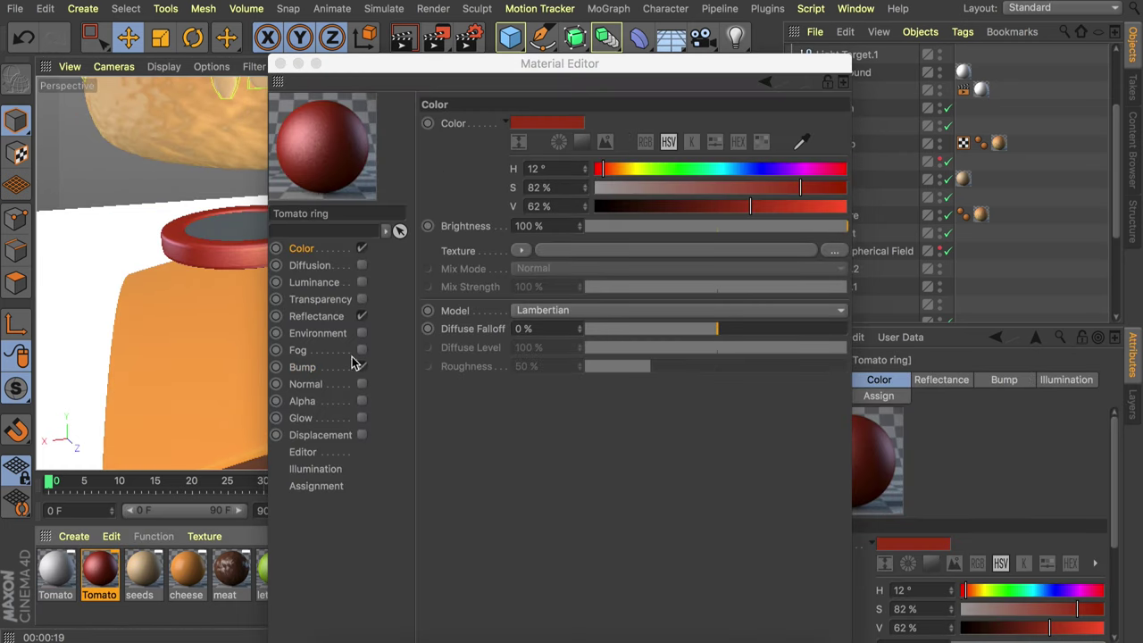
{"action": "right_click", "coordinate": [465, 130]}
{"action": "left_click", "coordinate": [496, 193]}
{"action": "left_click", "coordinate": [55, 576]}
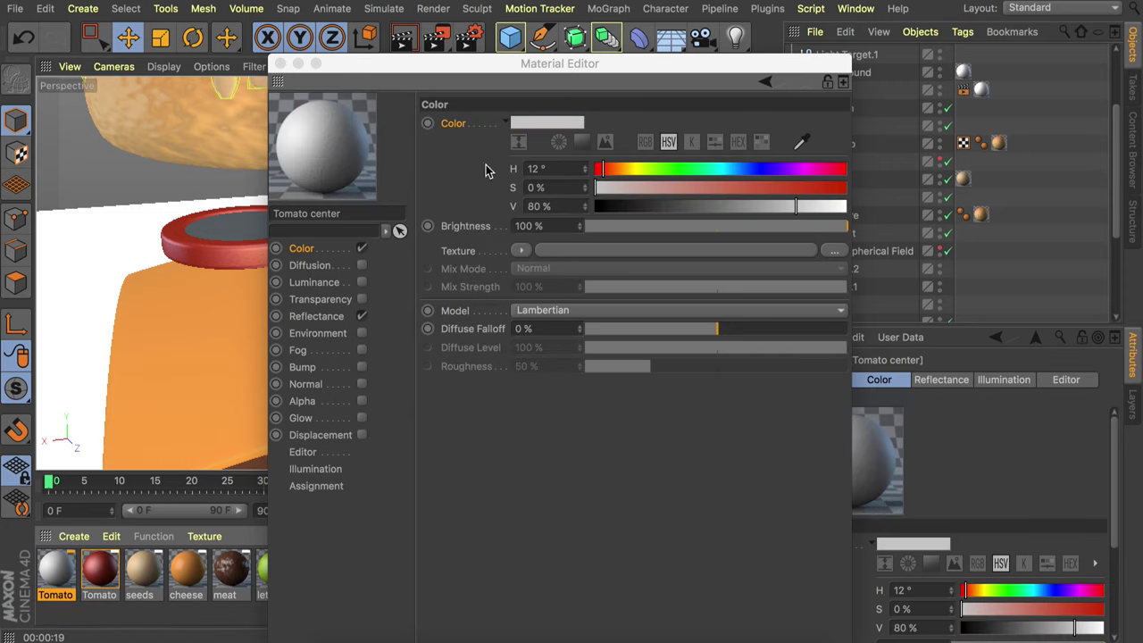
{"action": "right_click", "coordinate": [460, 127]}
{"action": "left_click", "coordinate": [495, 221]}
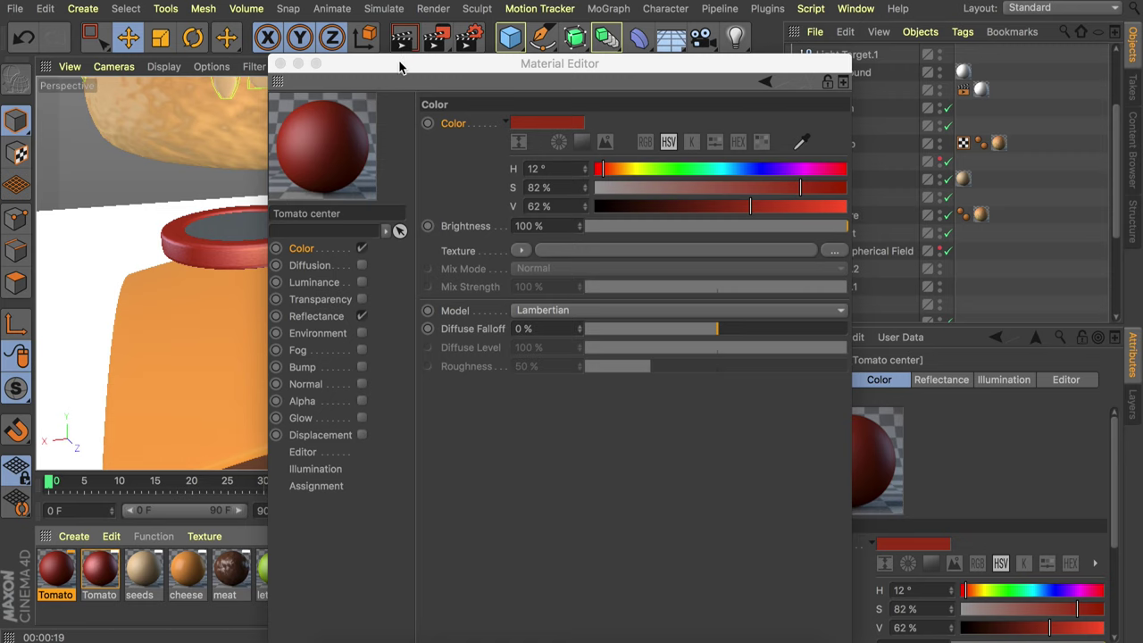
- Load a Layer shader as the Tomato center's color texture, add a Gradient shader to it and open the gradient's settings
{"action": "left_click_drag", "start_coordinate": [402, 72], "coordinate": [559, 71]}
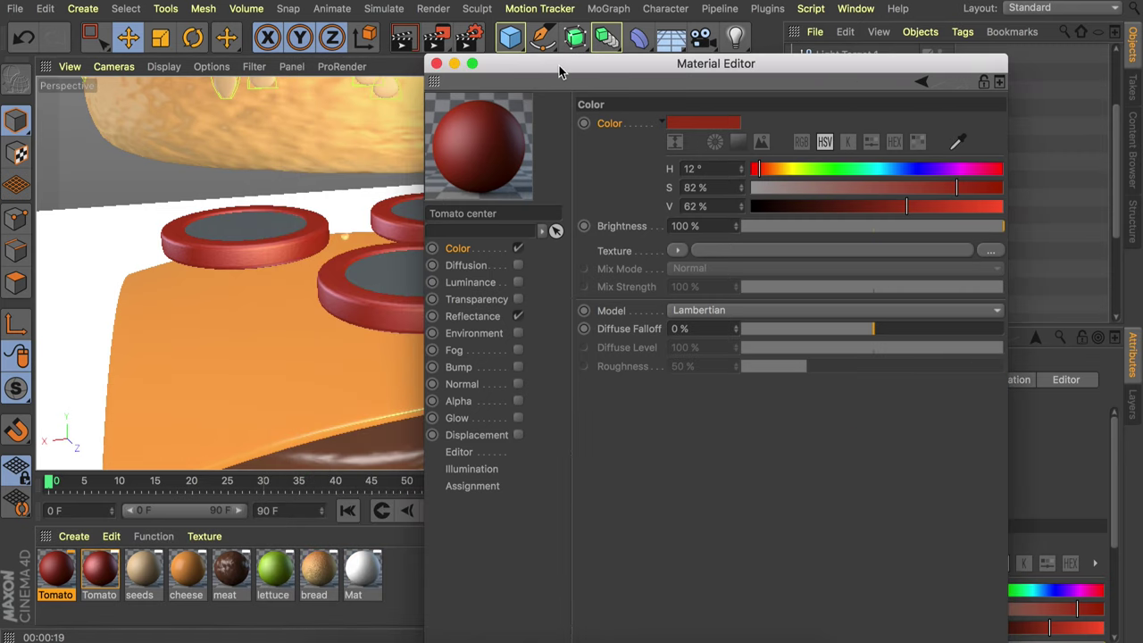
{"action": "left_click", "coordinate": [676, 250]}
{"action": "left_click", "coordinate": [684, 504]}
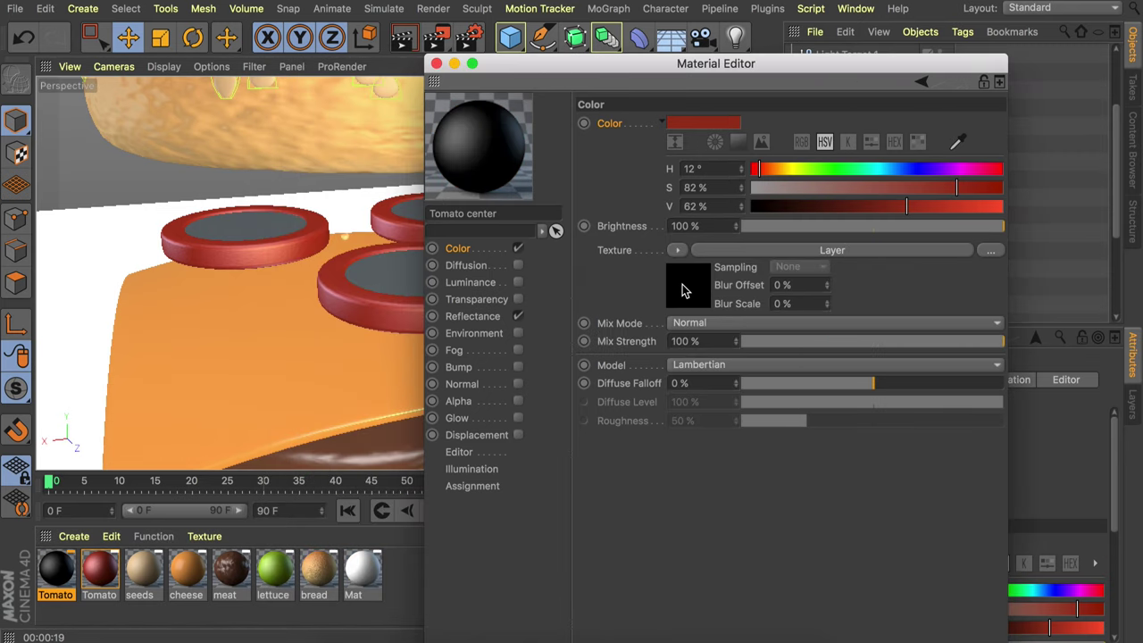
{"action": "left_click", "coordinate": [681, 290]}
{"action": "left_click", "coordinate": [671, 265]}
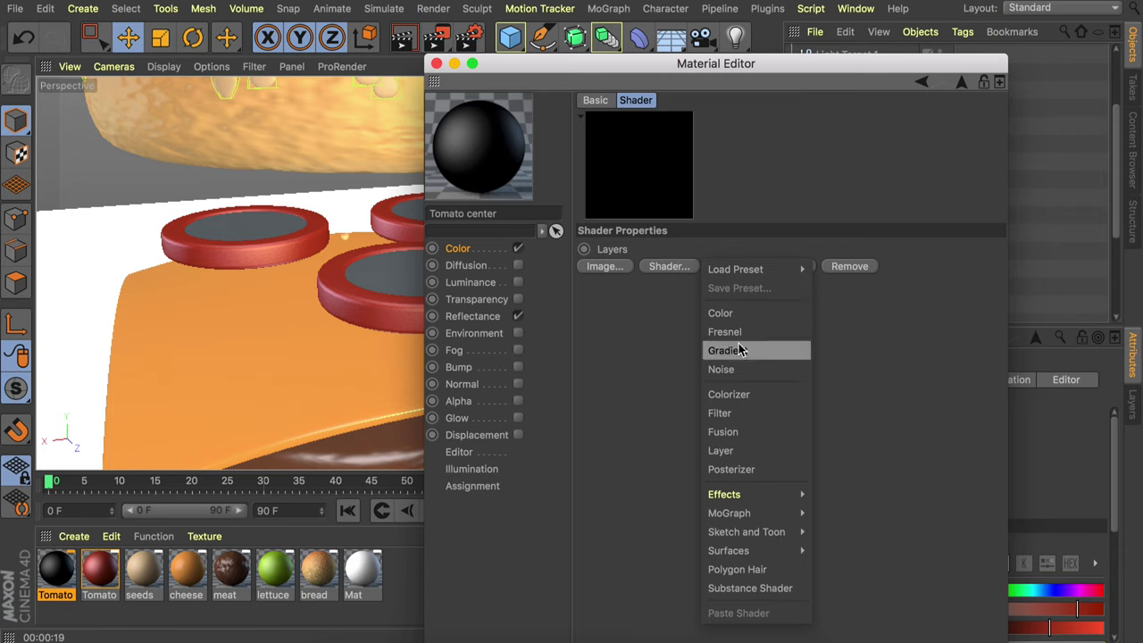
{"action": "left_click", "coordinate": [763, 348]}
{"action": "left_click", "coordinate": [658, 287]}
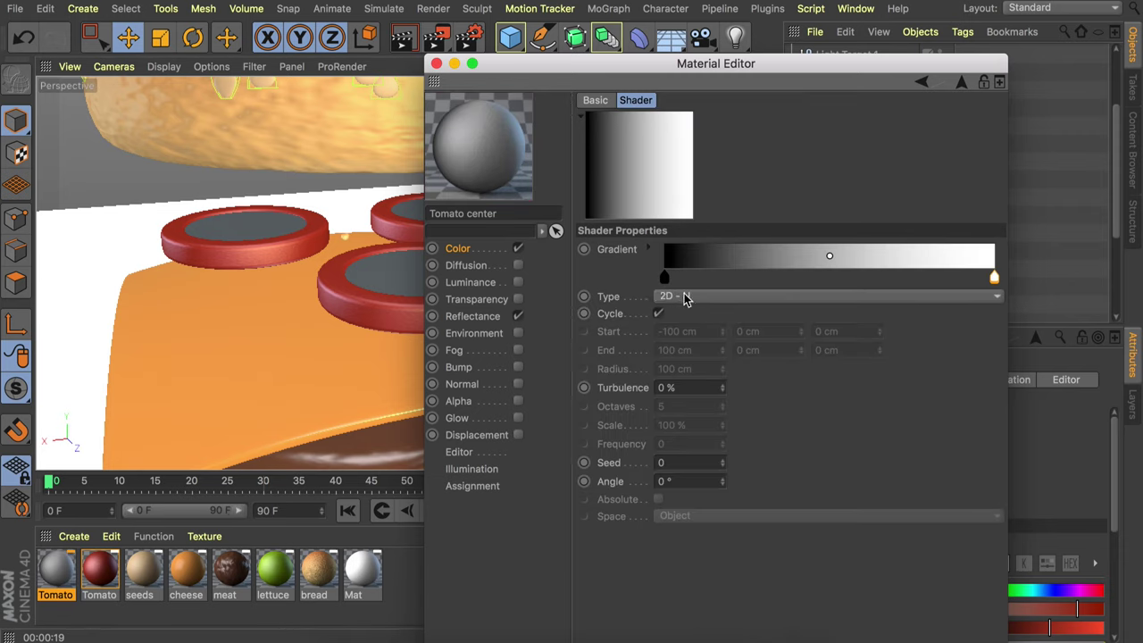
- Set the gradient's type to 2D - Star and move its black knot to about 56%
{"action": "left_click", "coordinate": [684, 296]}
{"action": "left_click", "coordinate": [712, 427]}
{"action": "left_click_drag", "start_coordinate": [665, 277], "coordinate": [850, 274]}
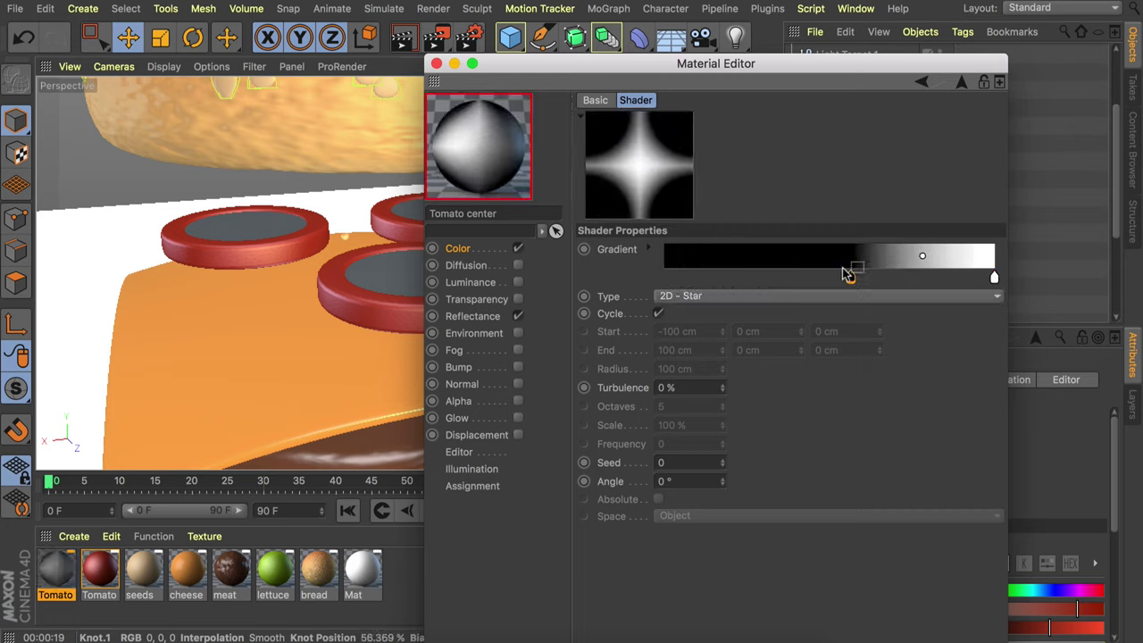
- Add a second Gradient shader to the color texture's layers and open its settings
{"action": "left_click", "coordinate": [961, 81]}
{"action": "left_click", "coordinate": [667, 266]}
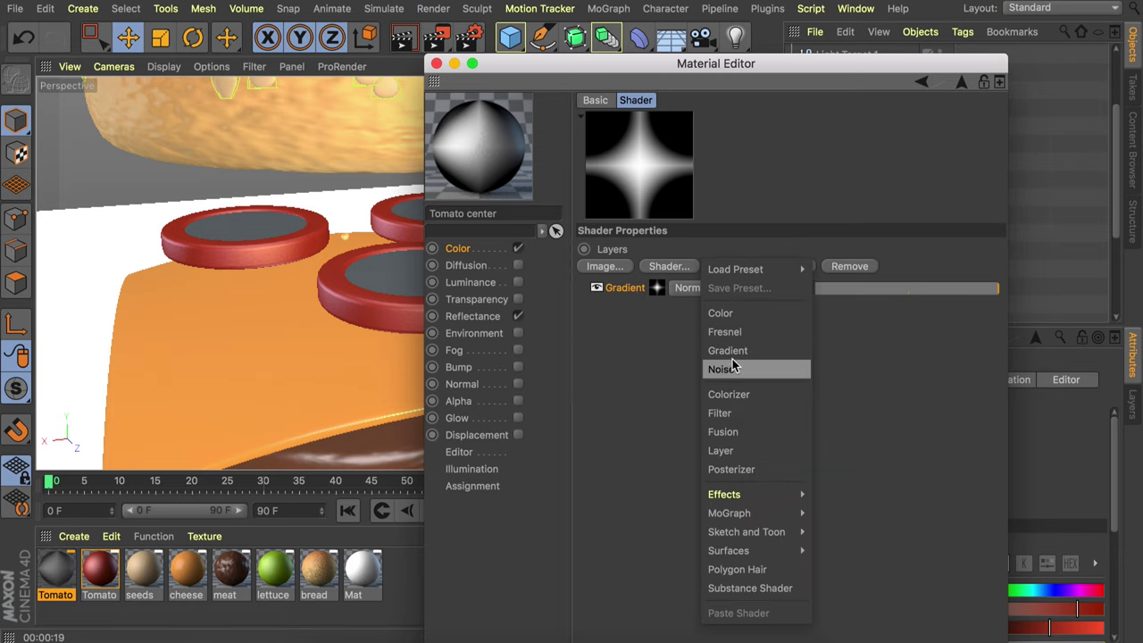
{"action": "left_click", "coordinate": [726, 351]}
{"action": "left_click", "coordinate": [658, 287]}
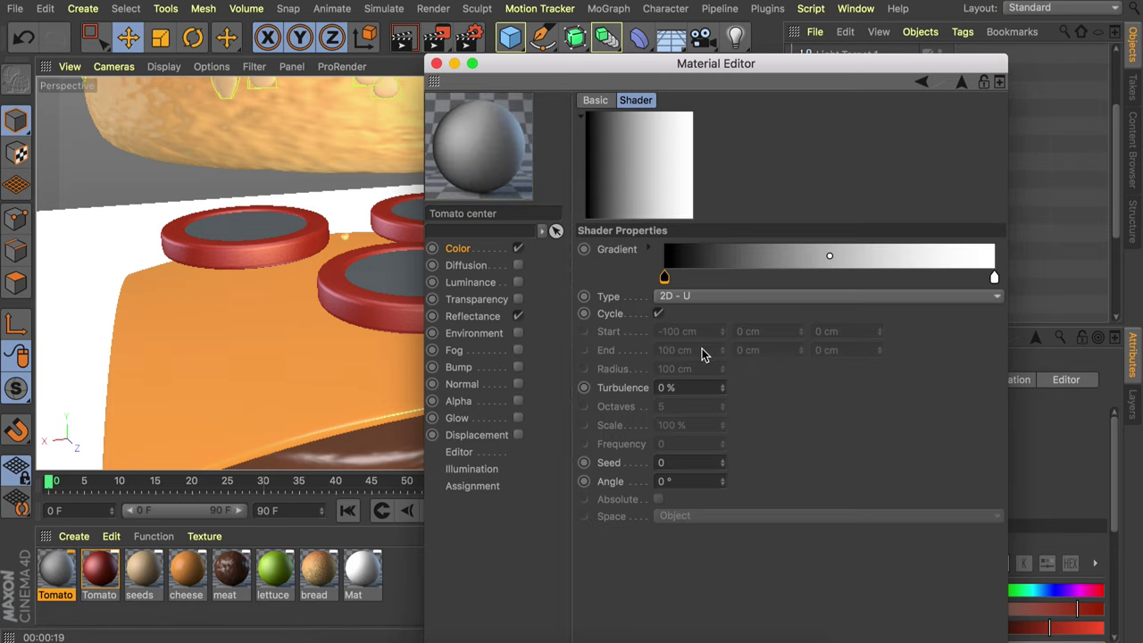
- Set the second gradient's type to 2D - Star, with its black knot about two thirds along and its angle turned diagonally
{"action": "left_click", "coordinate": [681, 296]}
{"action": "left_click", "coordinate": [687, 426]}
{"action": "left_click_drag", "start_coordinate": [664, 277], "coordinate": [880, 277]}
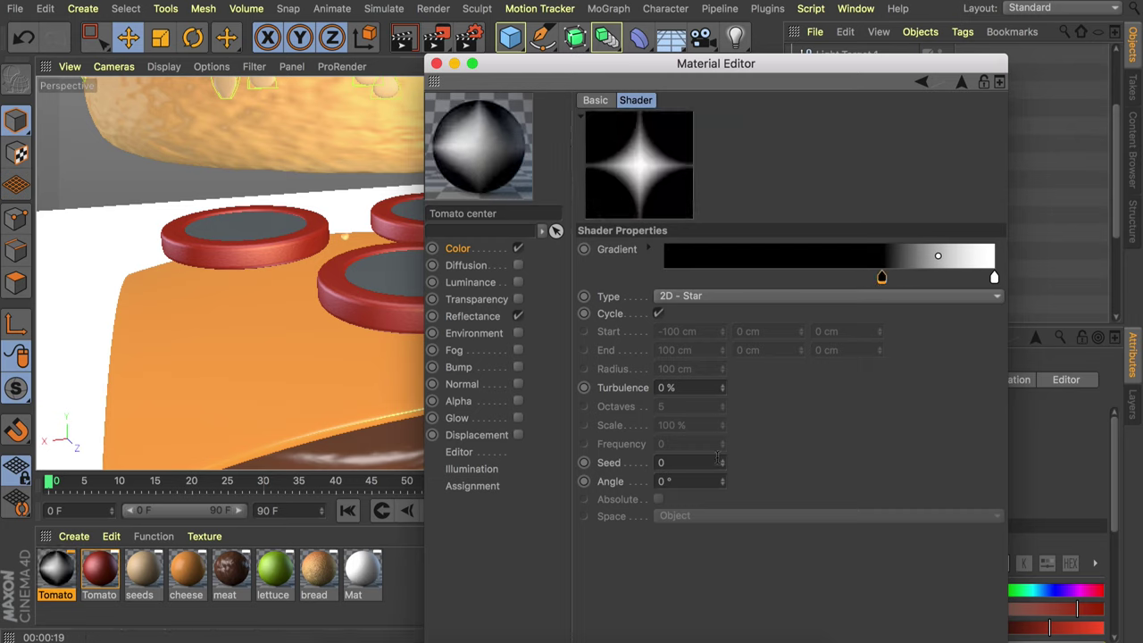
{"action": "left_click_drag", "start_coordinate": [724, 485], "coordinate": [723, 340]}
- Return to the Tomato center's shader layers and set the upper Gradient's blend mode to Add
{"action": "left_click", "coordinate": [963, 82]}
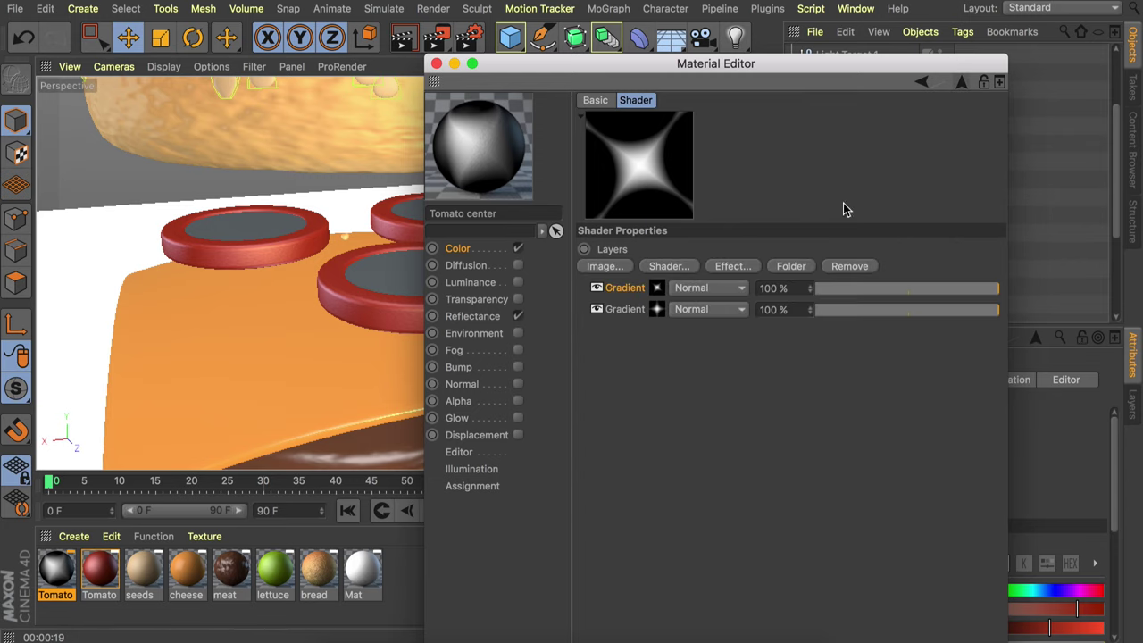
{"action": "left_click", "coordinate": [689, 287]}
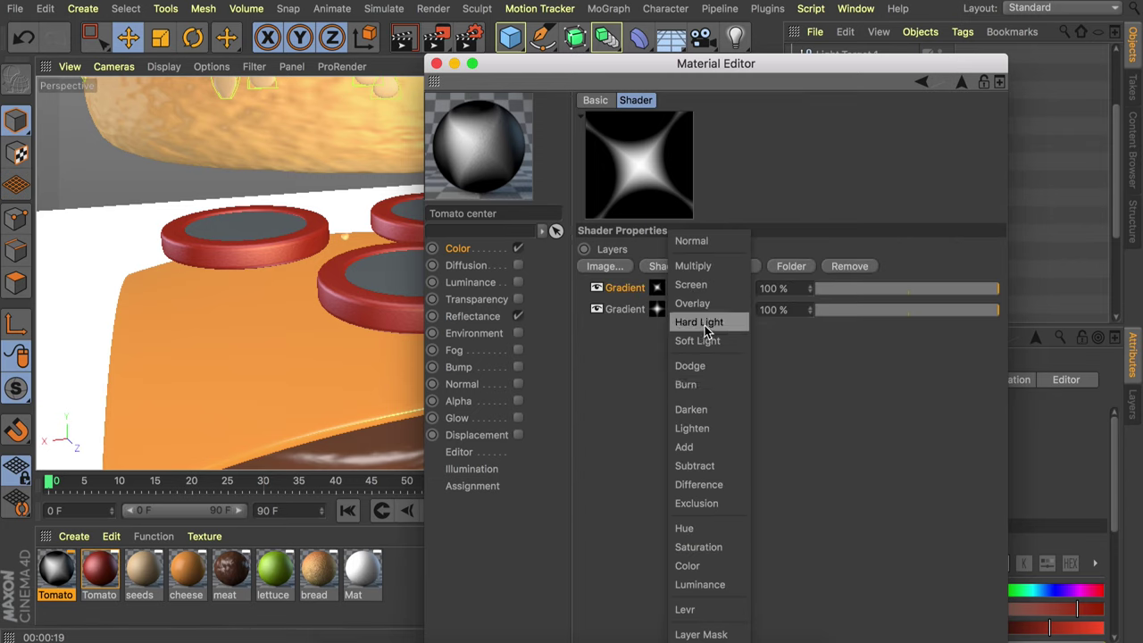
{"action": "left_click", "coordinate": [707, 446]}
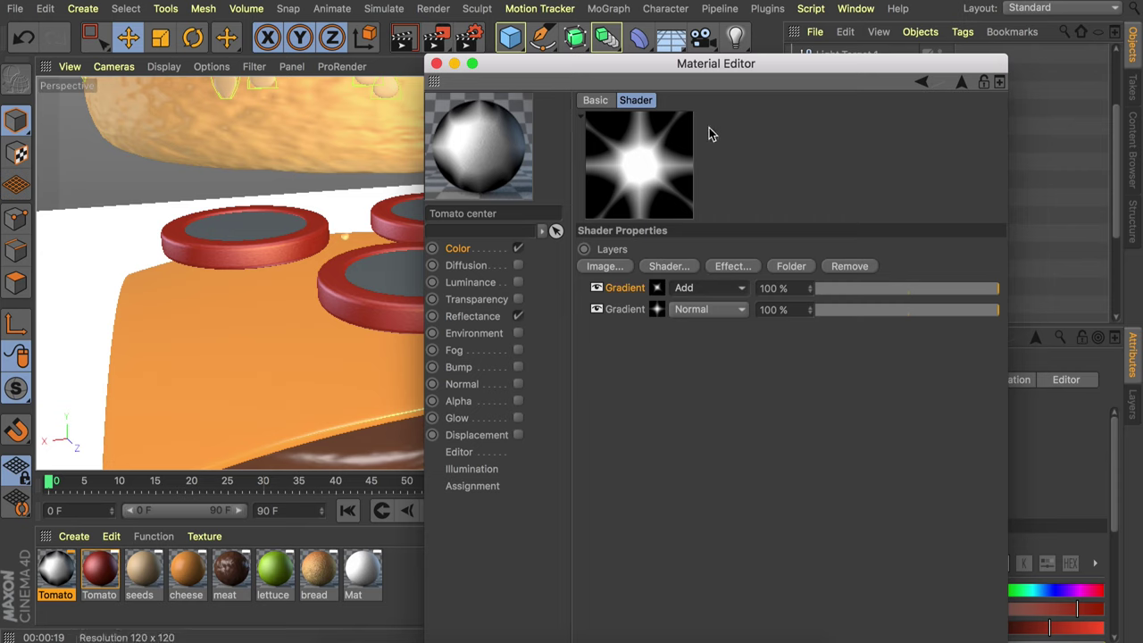
- Set the Tomato center color's mix mode to Add, reduce its mix strength well below half and close the material editor
{"action": "left_click", "coordinate": [960, 80]}
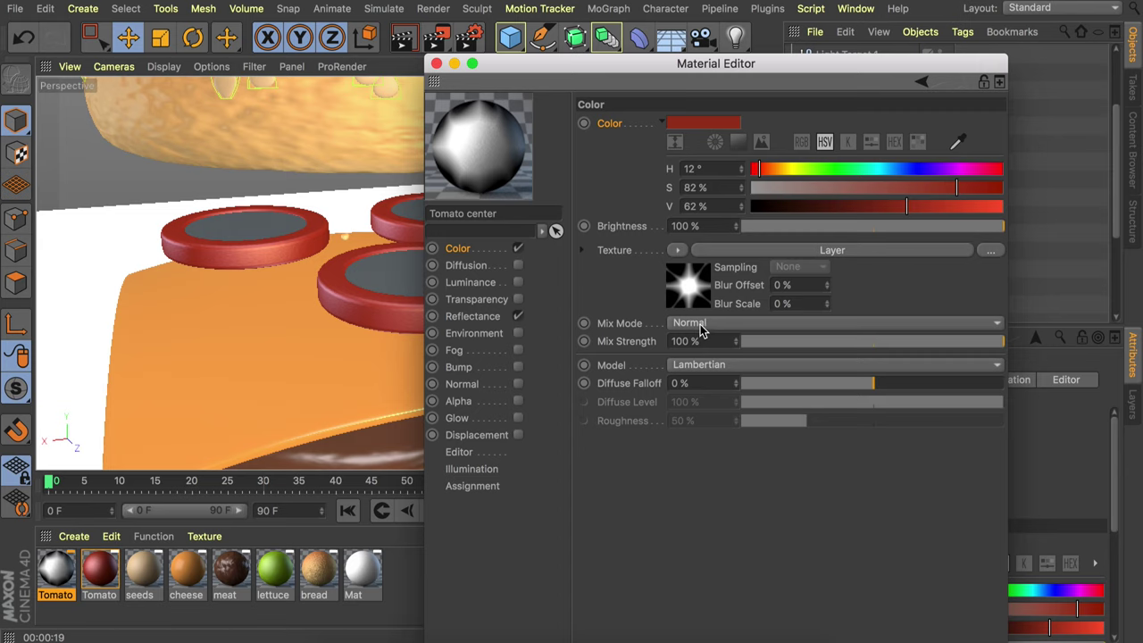
{"action": "left_click", "coordinate": [723, 324]}
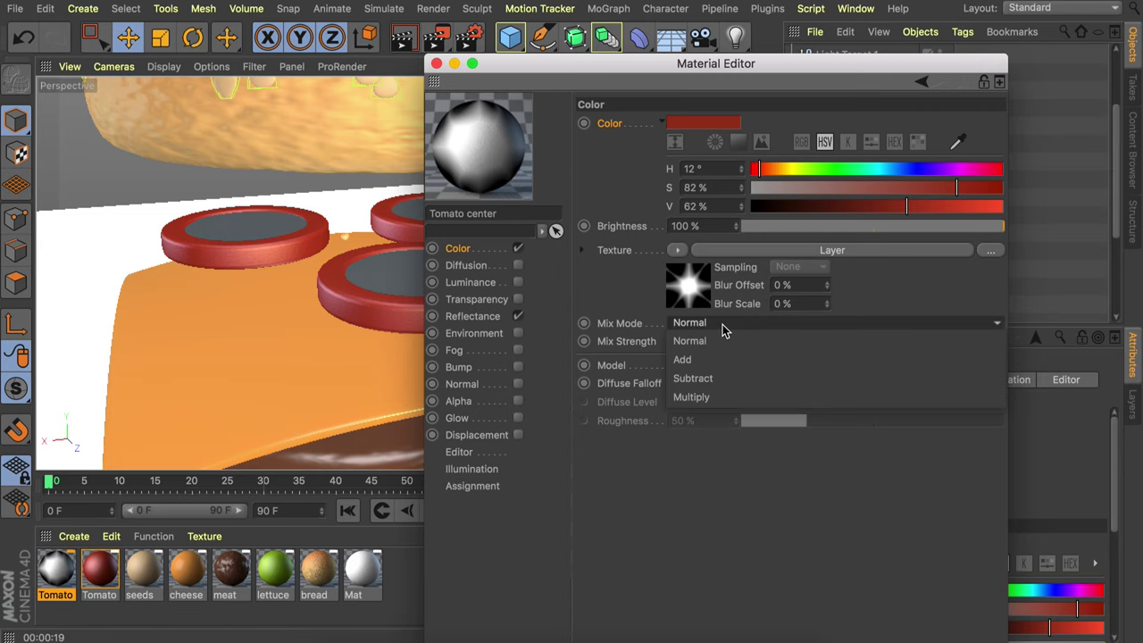
{"action": "left_click", "coordinate": [706, 360]}
{"action": "left_click_drag", "start_coordinate": [918, 341], "coordinate": [793, 341]}
{"action": "left_click", "coordinate": [436, 64]}
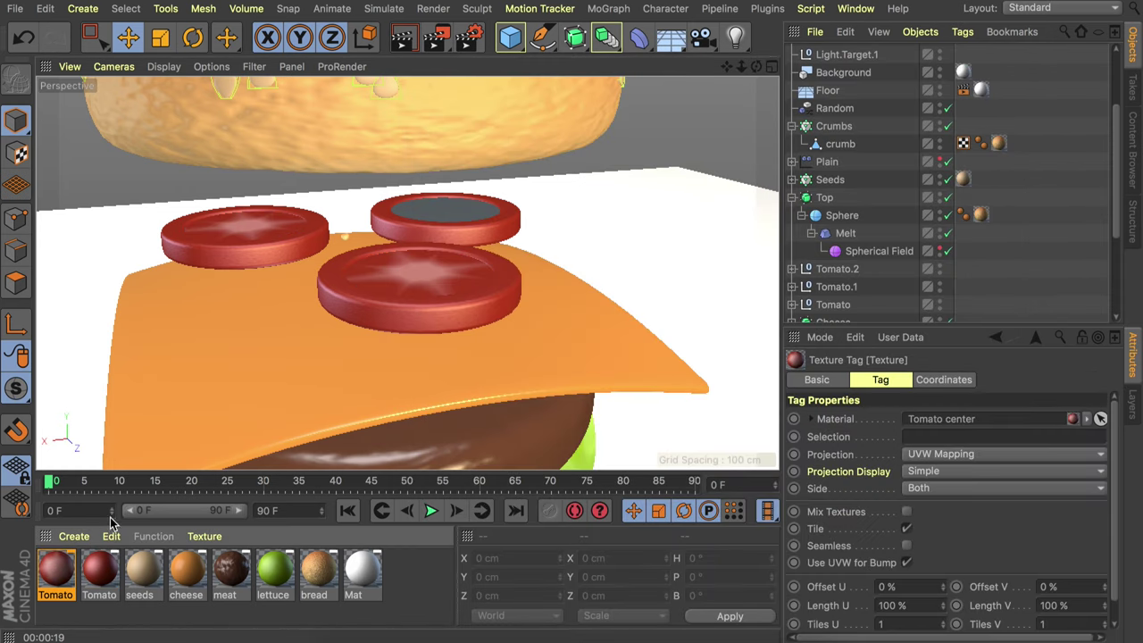
- Test-render the tomato slices in the viewport, then inspect the whole burger from farther away
{"action": "key", "text": "ctrl+r"}
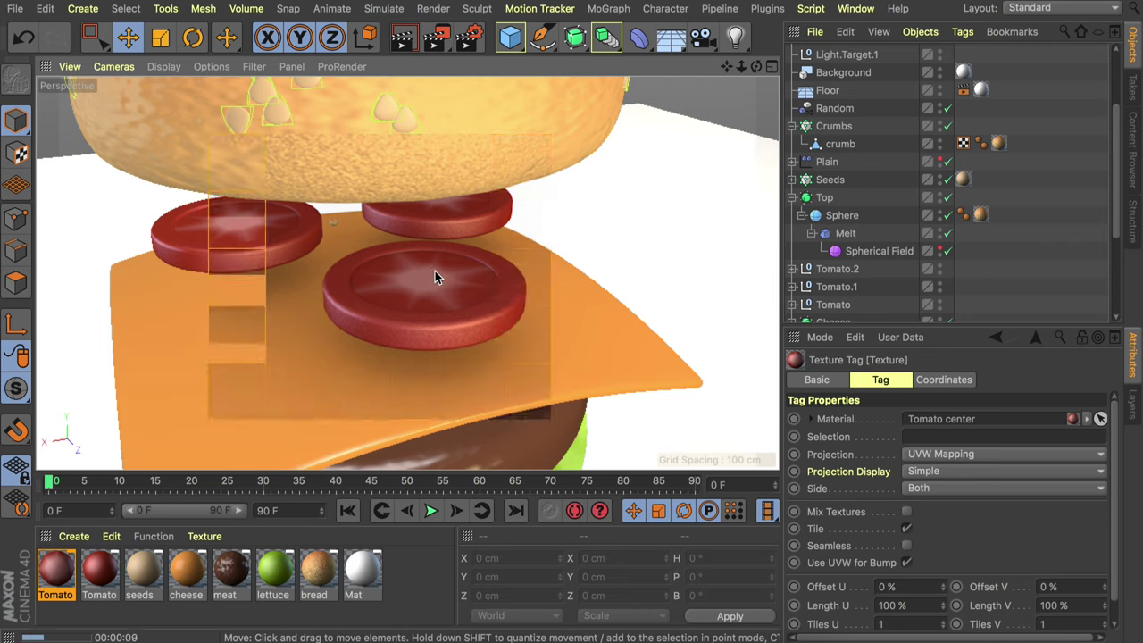
{"action": "left_click", "coordinate": [1020, 181]}
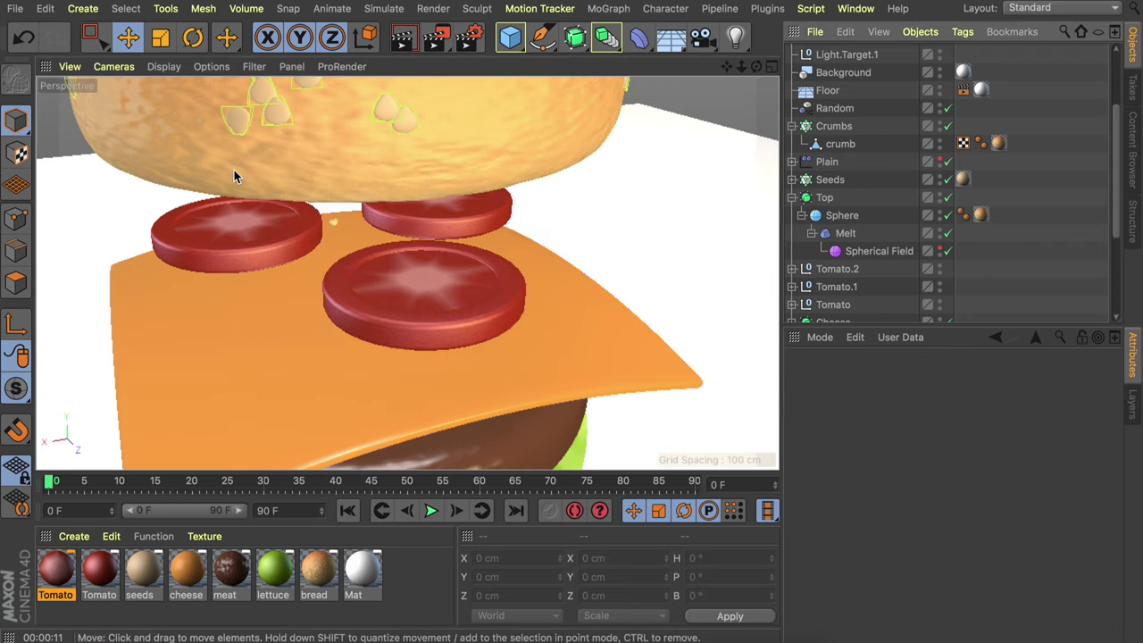
{"action": "right_click_drag", "start_coordinate": [406, 182], "coordinate": [363, 275], "text": "alt"}
{"action": "left_click_drag", "start_coordinate": [363, 275], "coordinate": [378, 234], "text": "alt"}
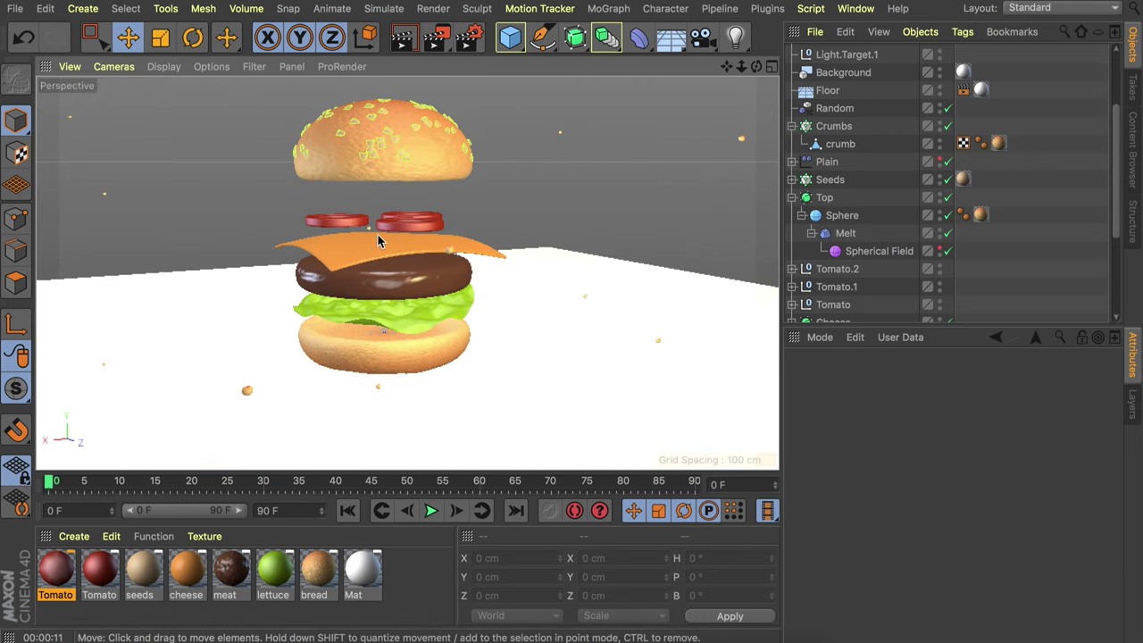
{"action": "left_click_drag", "start_coordinate": [375, 312], "coordinate": [399, 286], "text": "alt"}
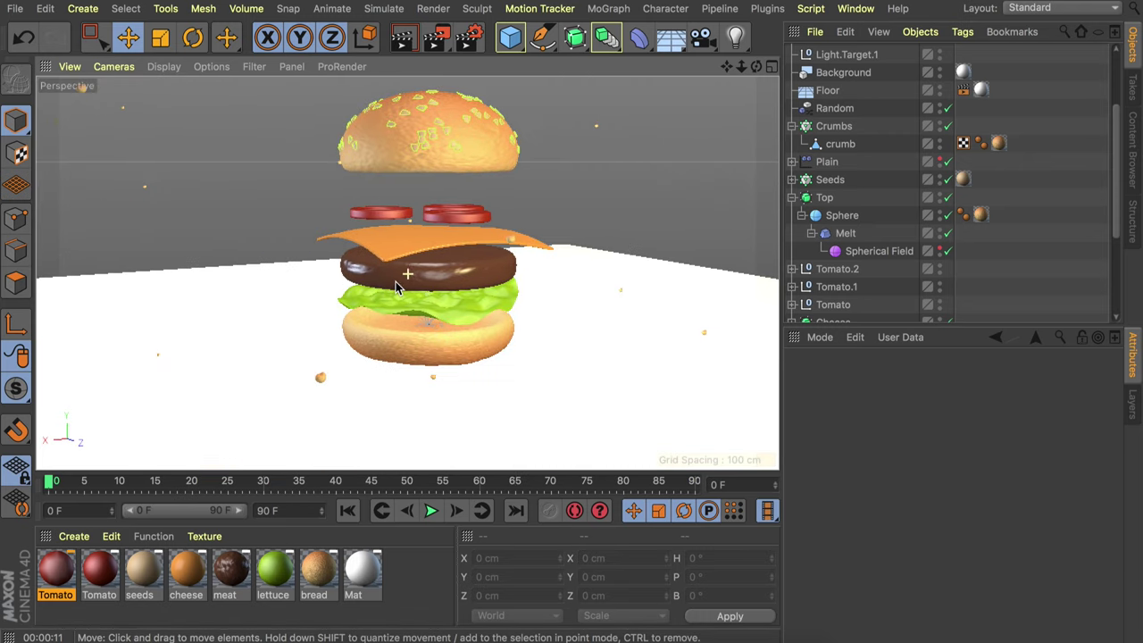
{"action": "right_click_drag", "start_coordinate": [413, 272], "coordinate": [403, 294], "text": "alt"}
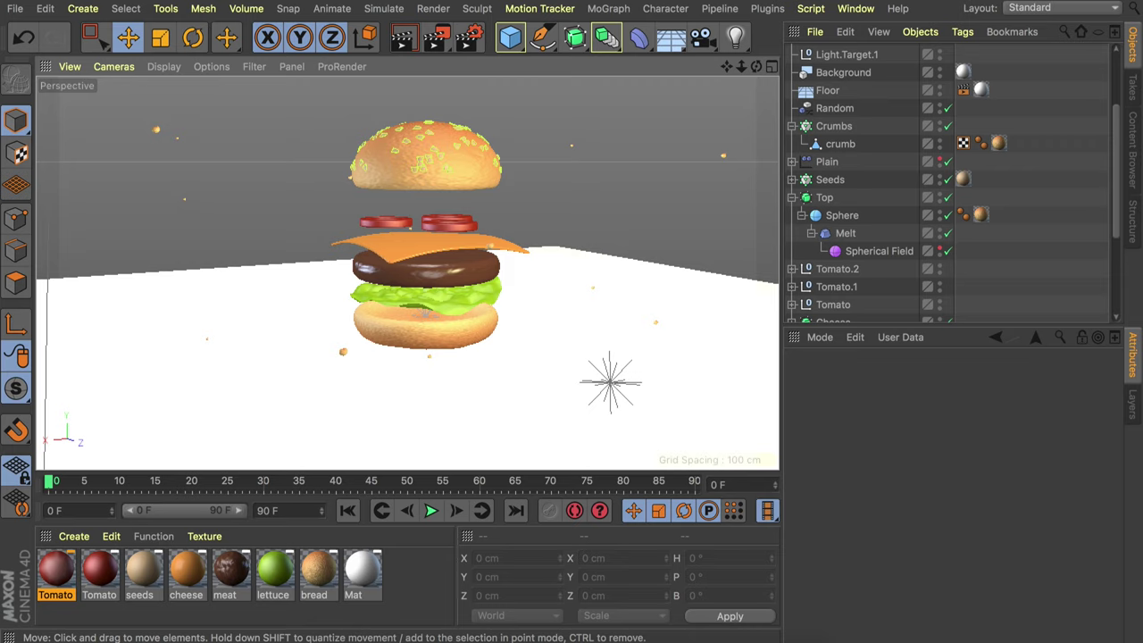
- Add a Collider Body simulation tag to the Floor object
{"action": "scroll", "coordinate": [1026, 123], "scroll_direction": "down", "scroll_amount": 4}
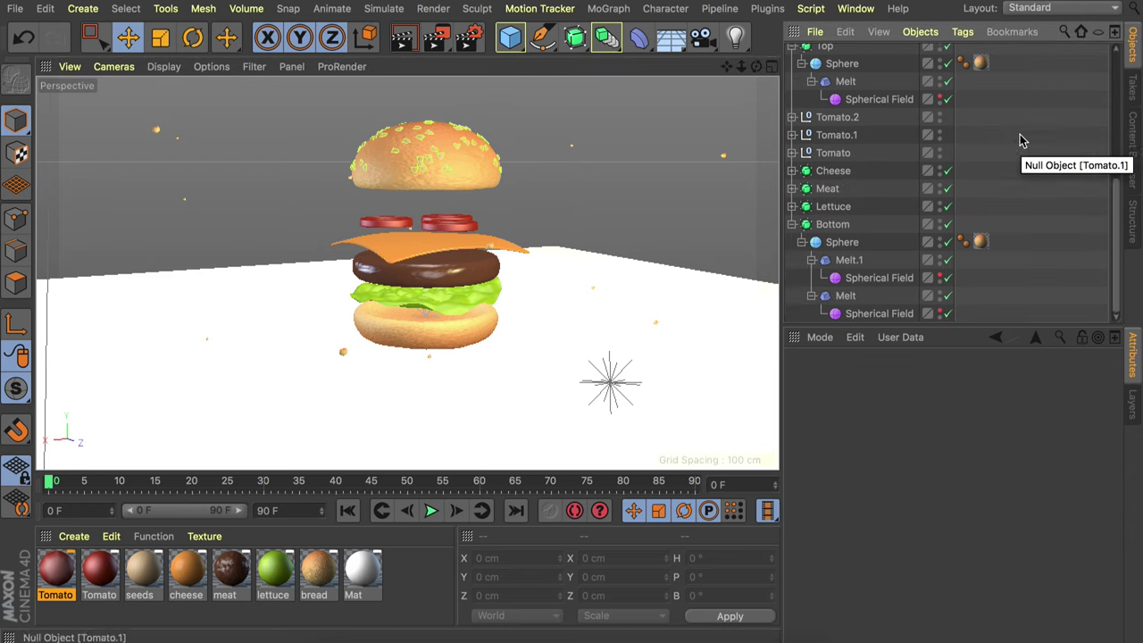
{"action": "scroll", "coordinate": [1026, 125], "scroll_direction": "up", "scroll_amount": 6}
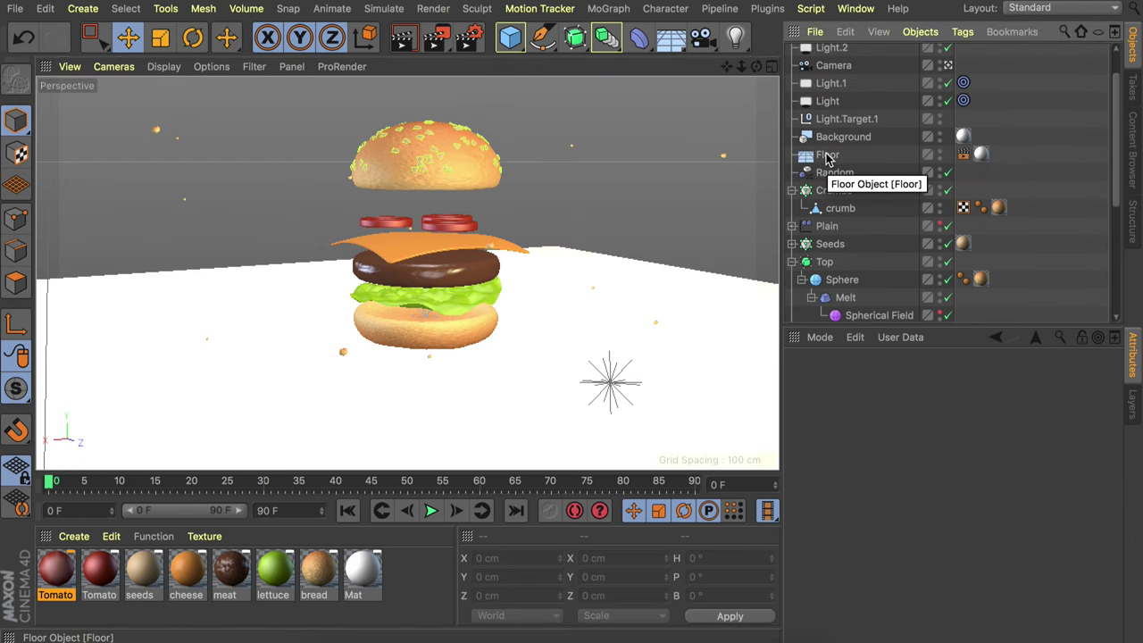
{"action": "right_click", "coordinate": [826, 157]}
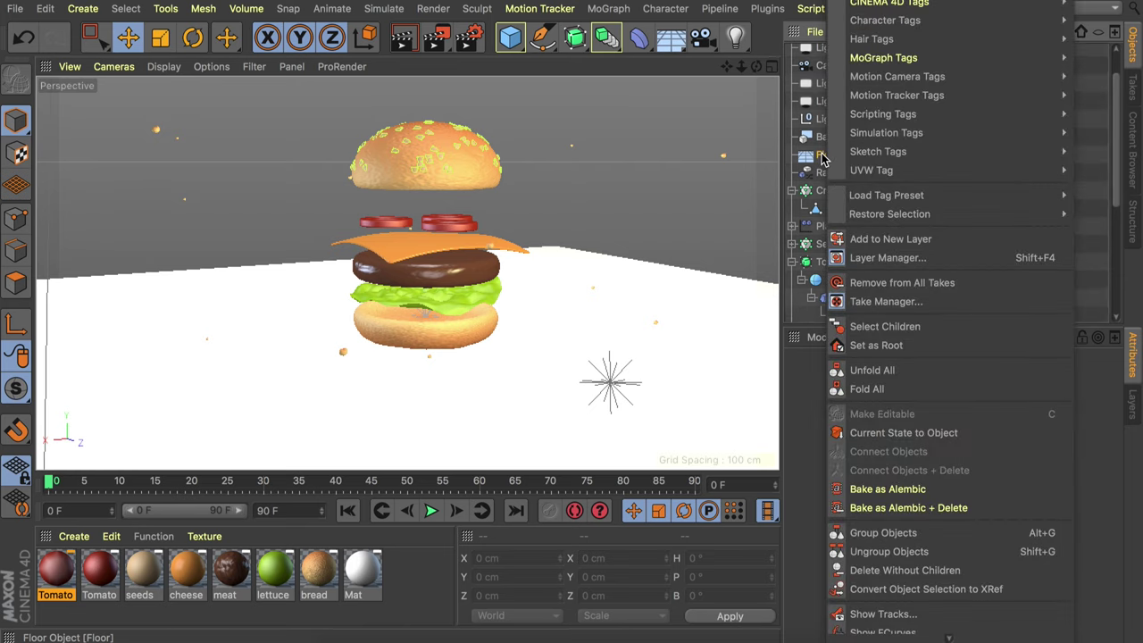
{"action": "mouse_move", "coordinate": [885, 129]}
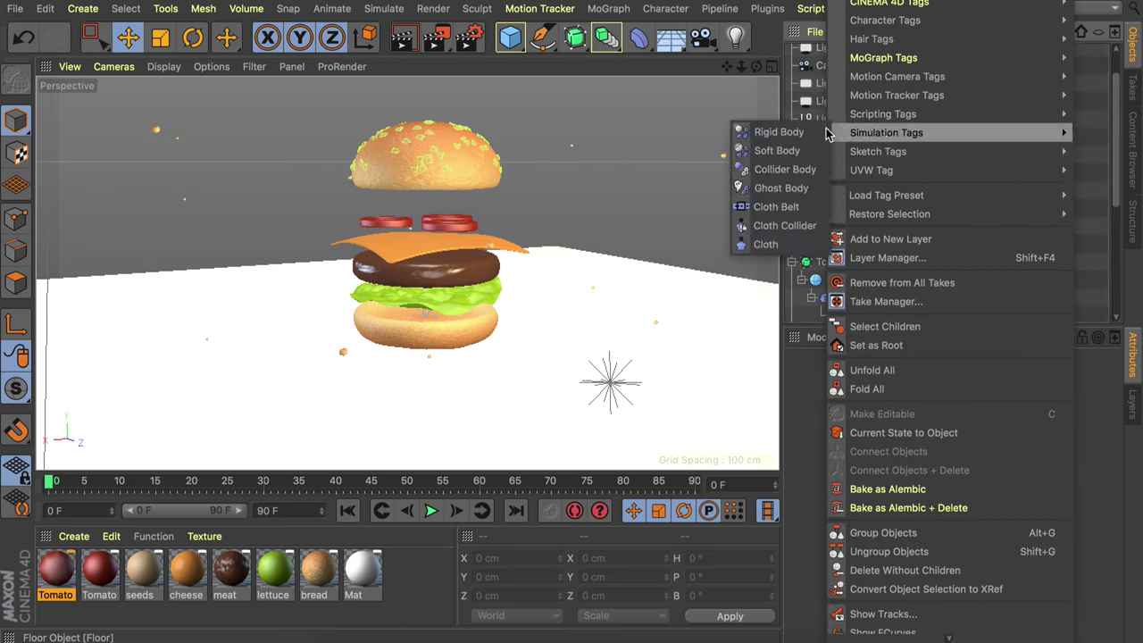
{"action": "left_click", "coordinate": [785, 169]}
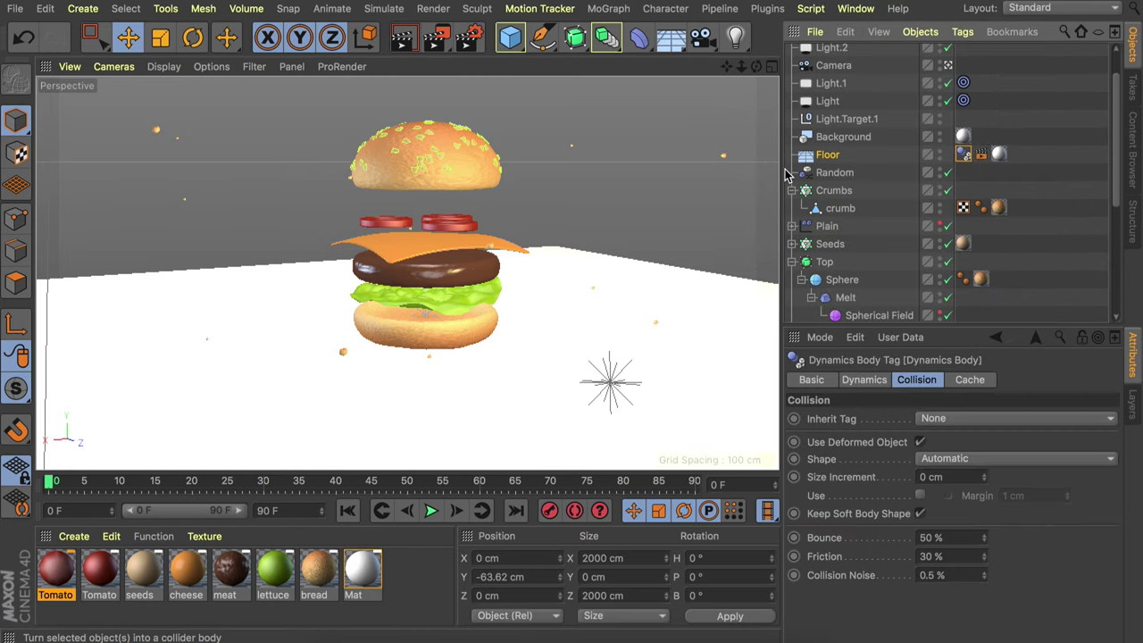
- Add a Soft Body simulation tag to the Sphere inside the Bottom bun
{"action": "scroll", "coordinate": [564, 293], "scroll_direction": "down", "scroll_amount": 3}
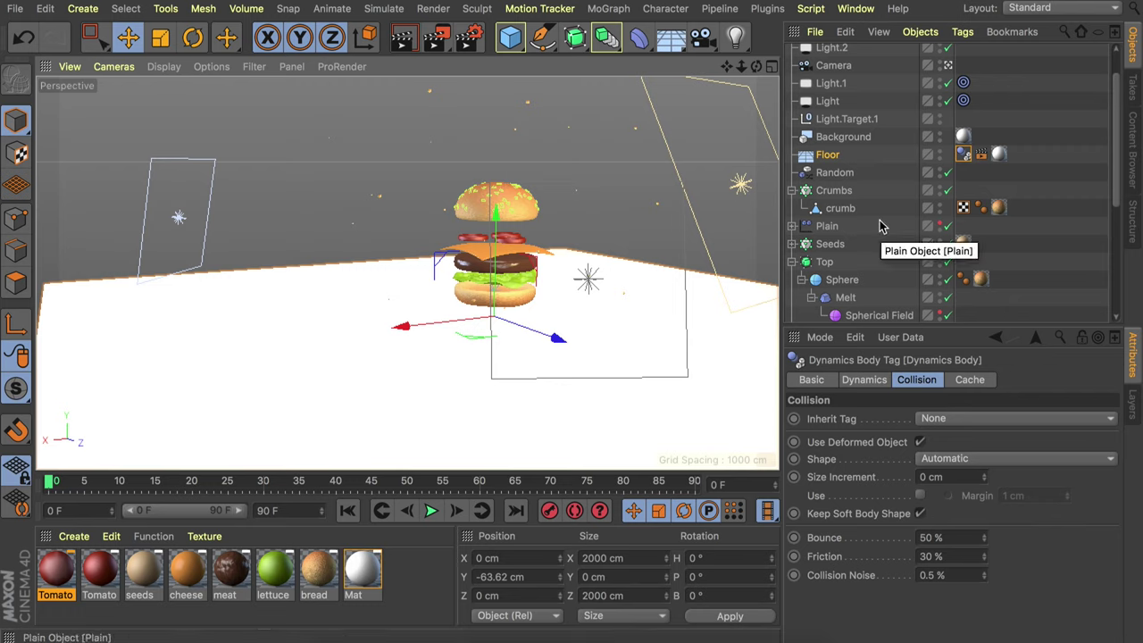
{"action": "scroll", "coordinate": [880, 226], "scroll_direction": "down", "scroll_amount": 10}
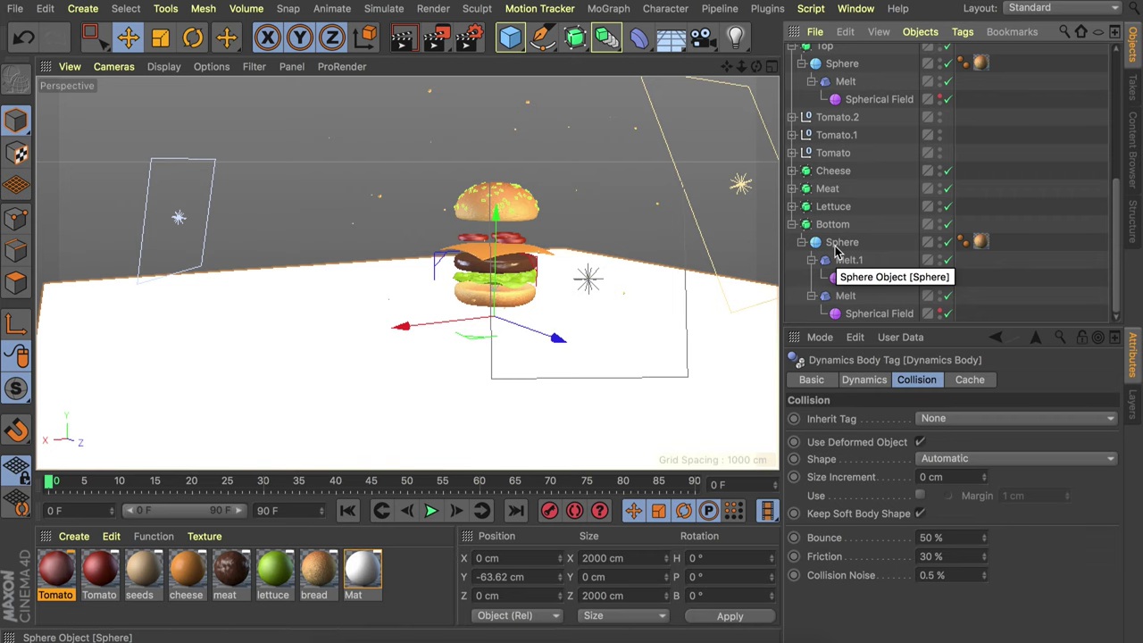
{"action": "right_click", "coordinate": [835, 249]}
{"action": "mouse_move", "coordinate": [851, 141]}
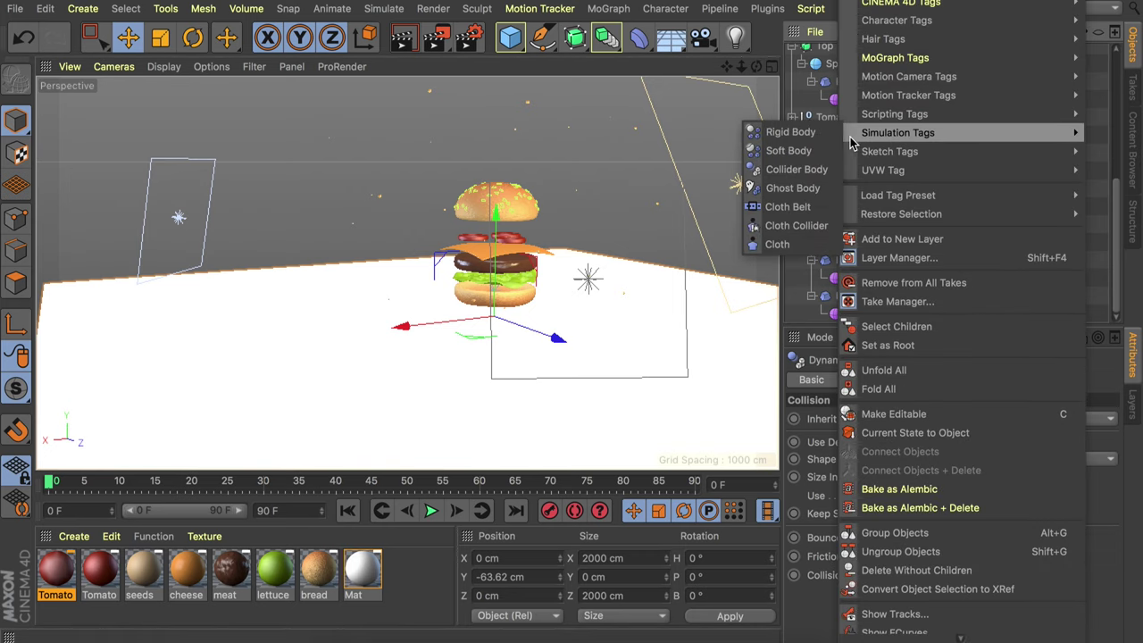
{"action": "left_click", "coordinate": [794, 151]}
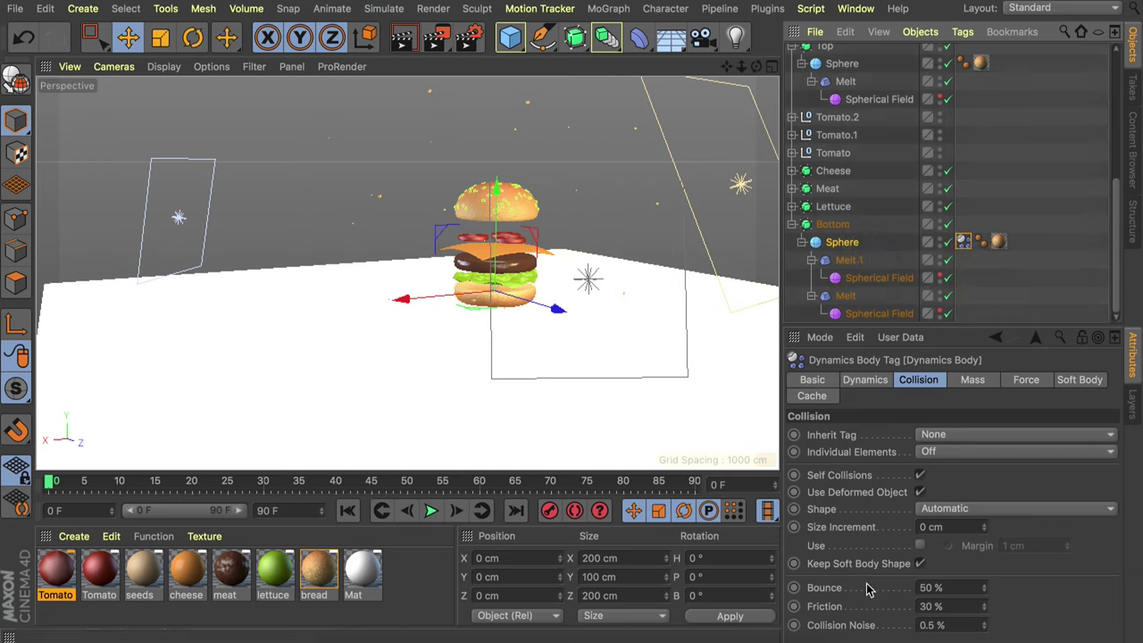
- Set the bottom bun's collision bounce to 7% and its friction to 90%
{"action": "double_click", "coordinate": [947, 587]}
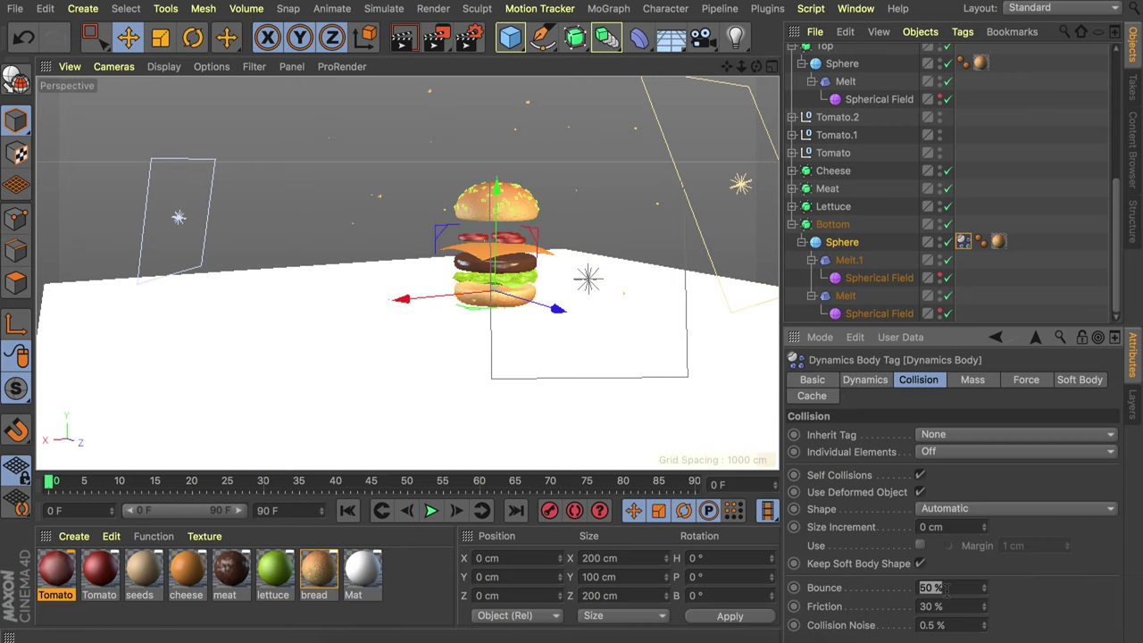
{"action": "type", "text": "7"}
{"action": "key", "text": "Tab"}
{"action": "type", "text": "90"}
- Set the bottom bun's soft body Structural springs to 25 with 80% damping
{"action": "left_click", "coordinate": [1080, 382]}
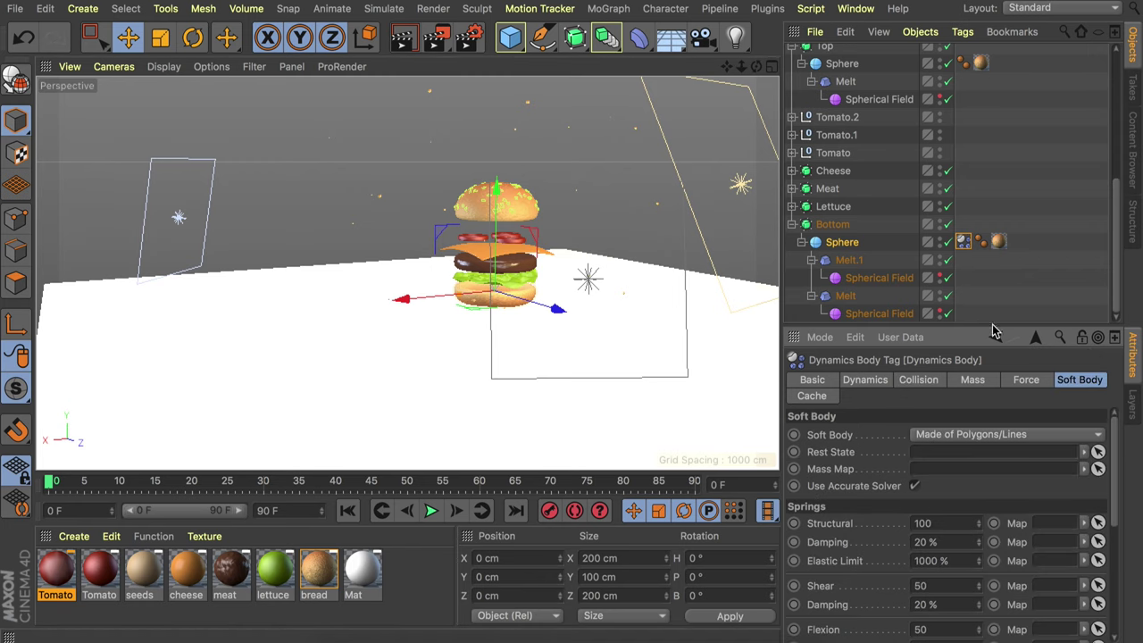
{"action": "left_click_drag", "start_coordinate": [976, 160], "coordinate": [976, 80]}
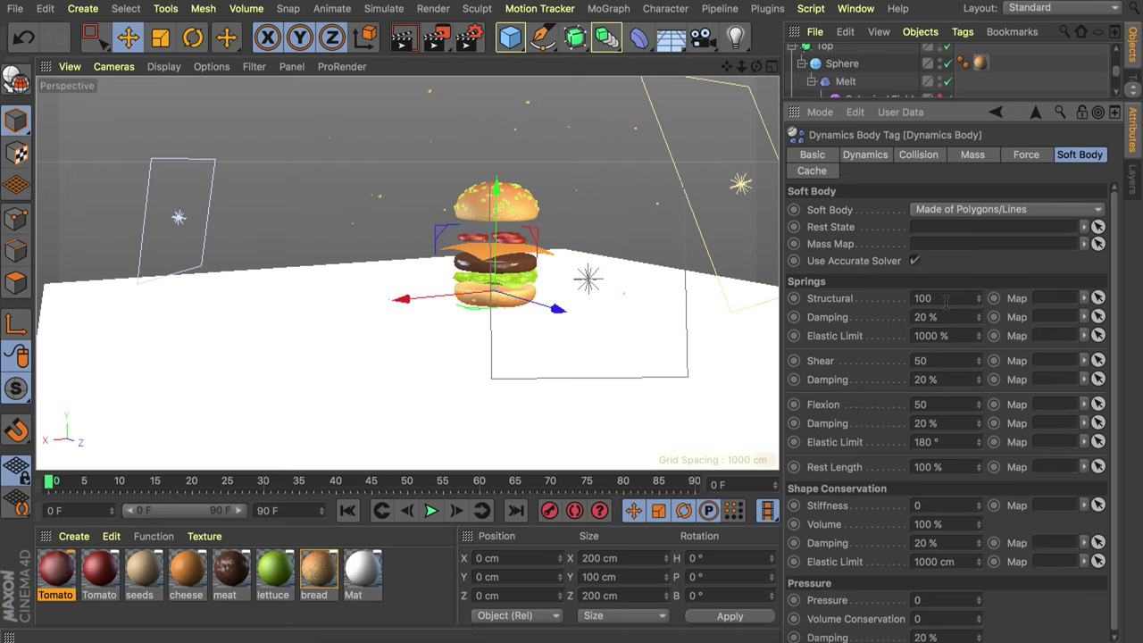
{"action": "left_click", "coordinate": [945, 302]}
{"action": "type", "text": "25"}
{"action": "left_click", "coordinate": [935, 318]}
{"action": "type", "text": "80"}
{"action": "key", "text": "Return"}
- Set the bun's Shear springs to 60 and Flexion to 24, both with 80% damping
{"action": "left_click", "coordinate": [938, 359]}
{"action": "type", "text": "60"}
{"action": "key", "text": "Return"}
{"action": "mouse_move", "coordinate": [978, 378]}
{"action": "left_mouse_down"}
{"action": "mouse_move", "coordinate": [978, 360]}
{"action": "mouse_move", "coordinate": [978, 376]}
{"action": "left_mouse_up"}
{"action": "left_click_drag", "start_coordinate": [979, 410], "coordinate": [984, 402]}
{"action": "double_click", "coordinate": [960, 423]}
{"action": "type", "text": "80"}
{"action": "key", "text": "Return"}
- Set the bun's shape conservation stiffness to 100 and its damping to 70%
{"action": "left_click", "coordinate": [928, 506]}
{"action": "type", "text": "100"}
{"action": "left_click", "coordinate": [935, 543]}
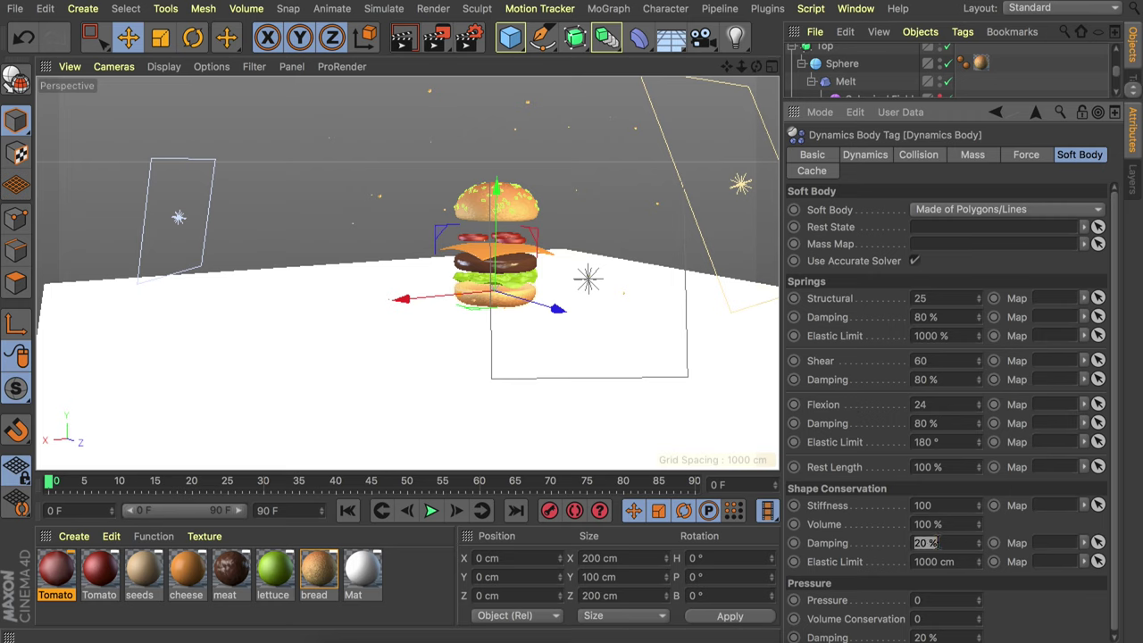
{"action": "type", "text": "70"}
{"action": "key", "text": "Return"}
{"action": "scroll", "coordinate": [900, 589], "scroll_direction": "down", "scroll_amount": 1}
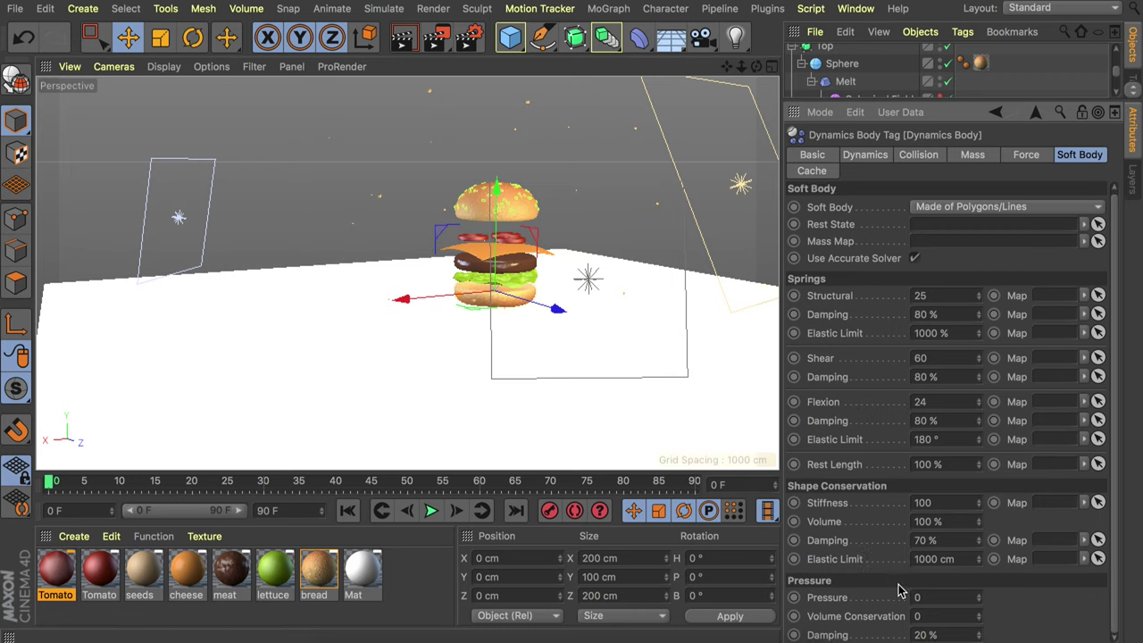
- Extend the animation's end to 240 frames
{"action": "middle_click_drag", "start_coordinate": [530, 298], "coordinate": [503, 263], "text": "alt"}
{"action": "scroll", "coordinate": [500, 264], "scroll_direction": "up", "scroll_amount": 5}
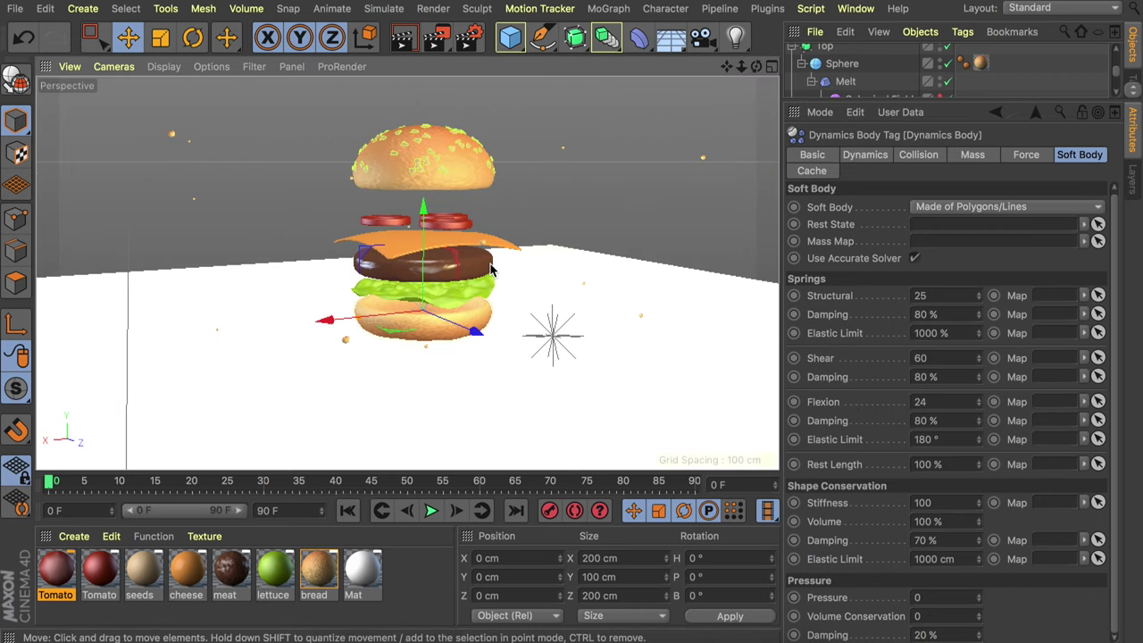
{"action": "left_click", "coordinate": [429, 514]}
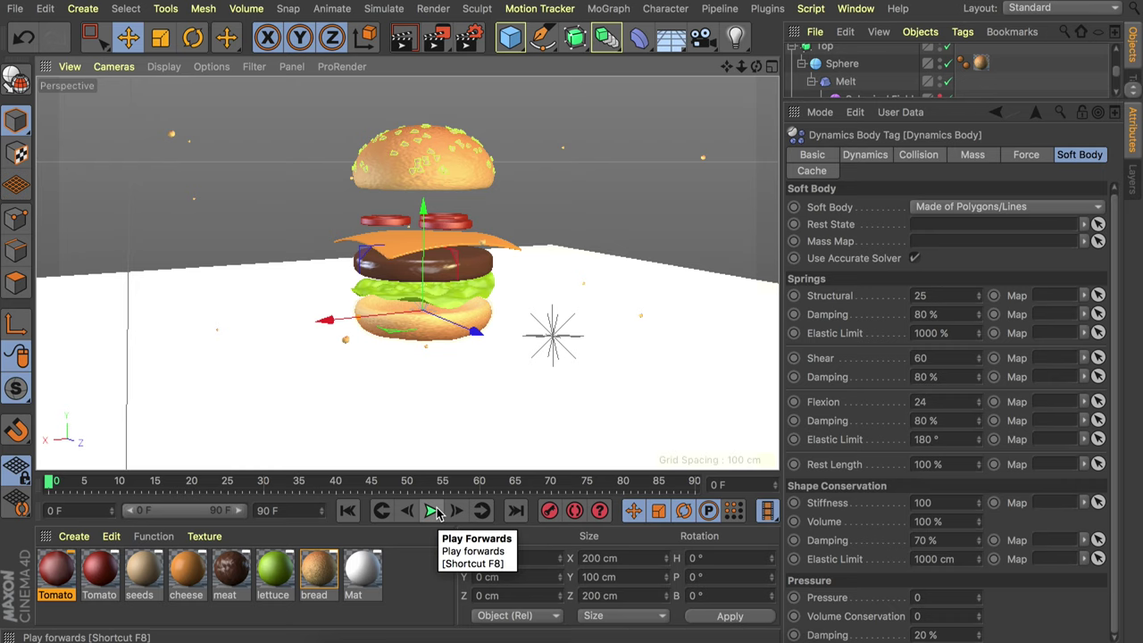
{"action": "type", "text": "240"}
{"action": "key", "text": "Return"}
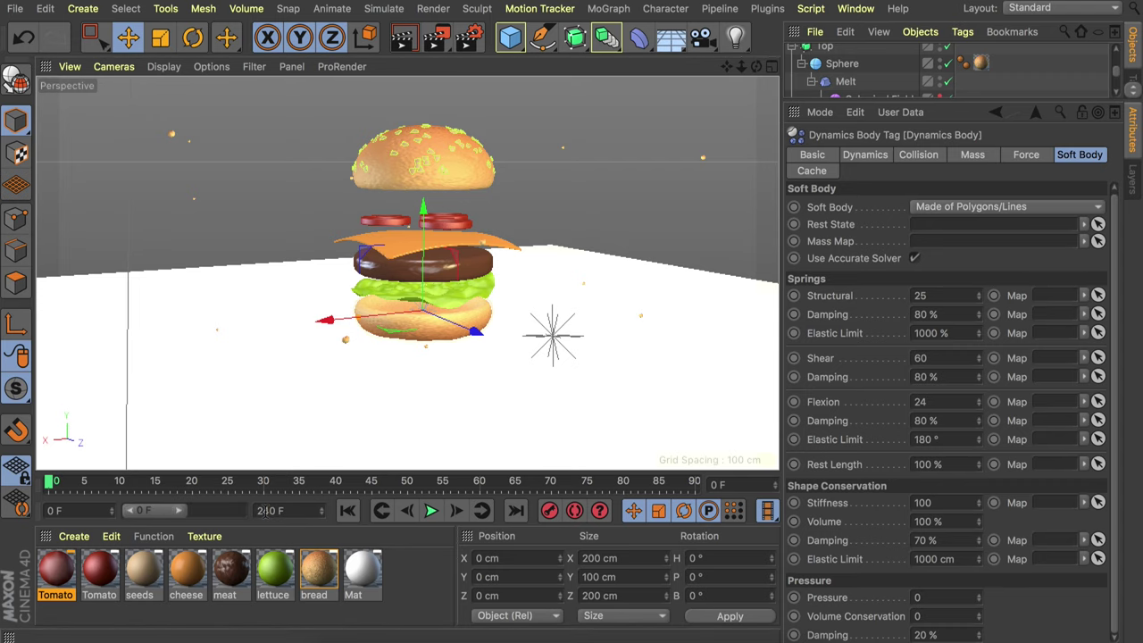
- Copy the bottom bun's soft body tag to the Lettuce Disc, Meat Cylinder and Cheese Cube, then enlarge the view of the tag's settings
{"action": "left_click_drag", "start_coordinate": [951, 100], "coordinate": [940, 395]}
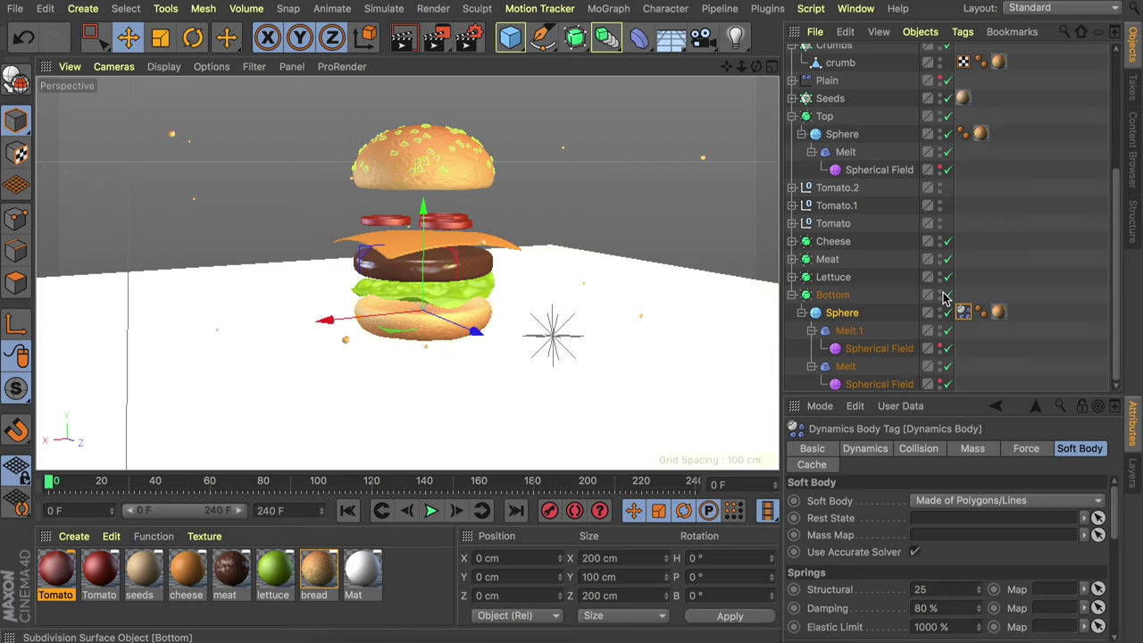
{"action": "left_click", "coordinate": [792, 276]}
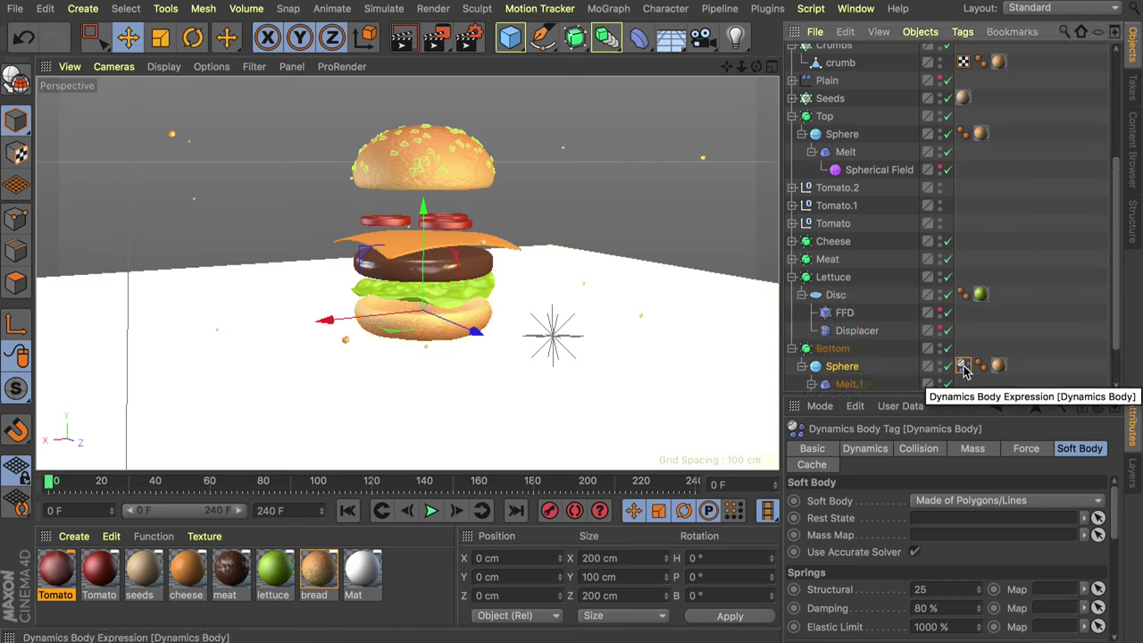
{"action": "left_click_drag", "start_coordinate": [964, 367], "coordinate": [846, 302]}
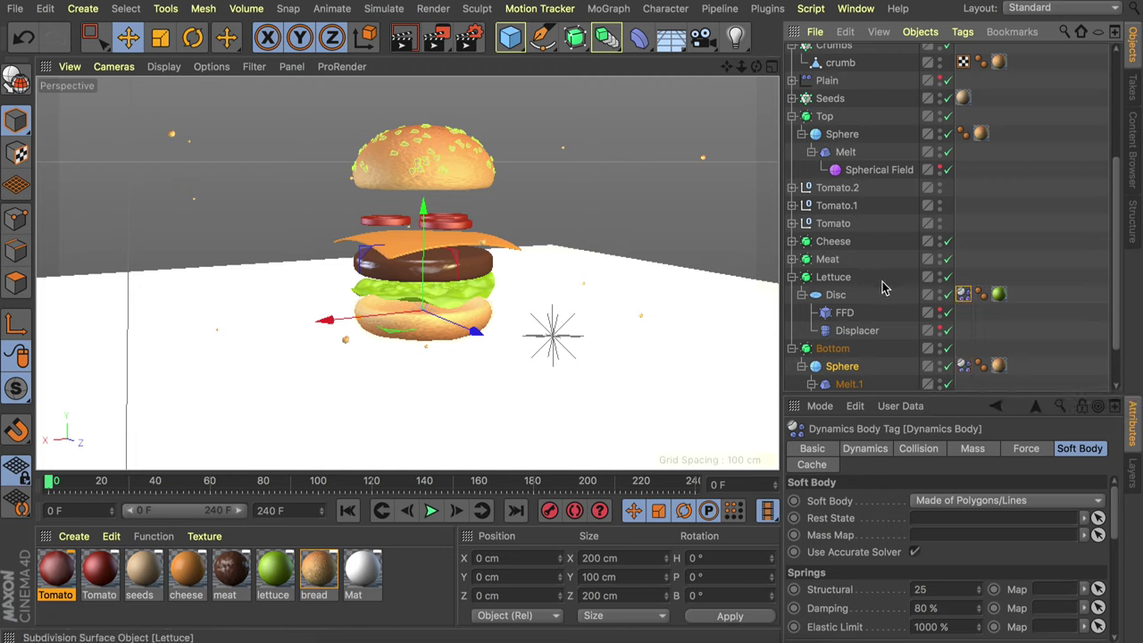
{"action": "left_click", "coordinate": [791, 259]}
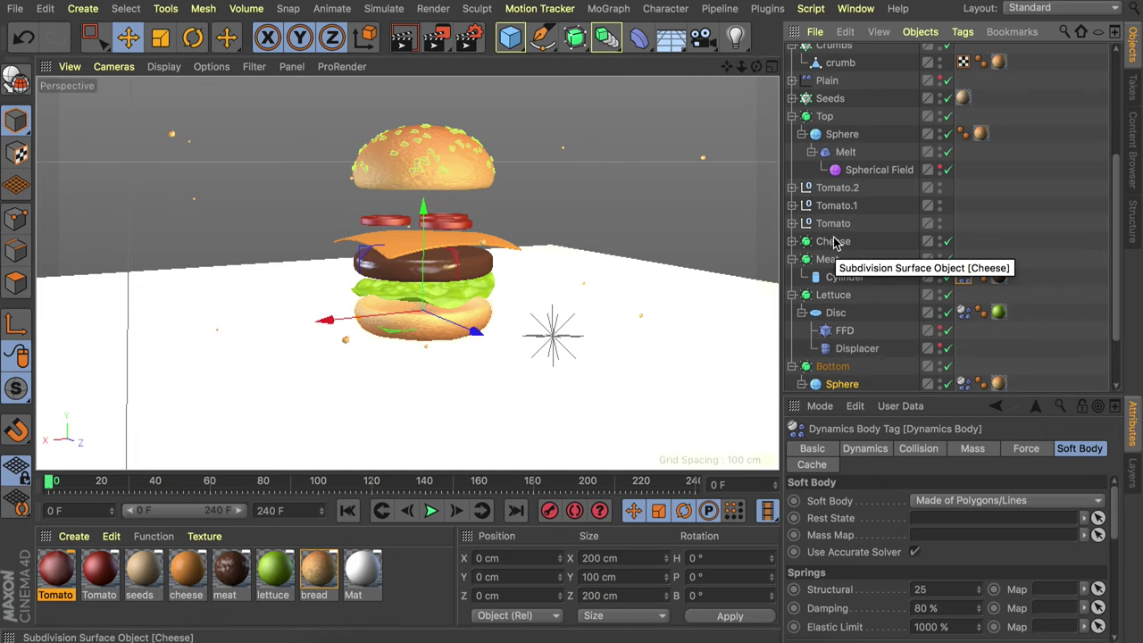
{"action": "left_click", "coordinate": [791, 241]}
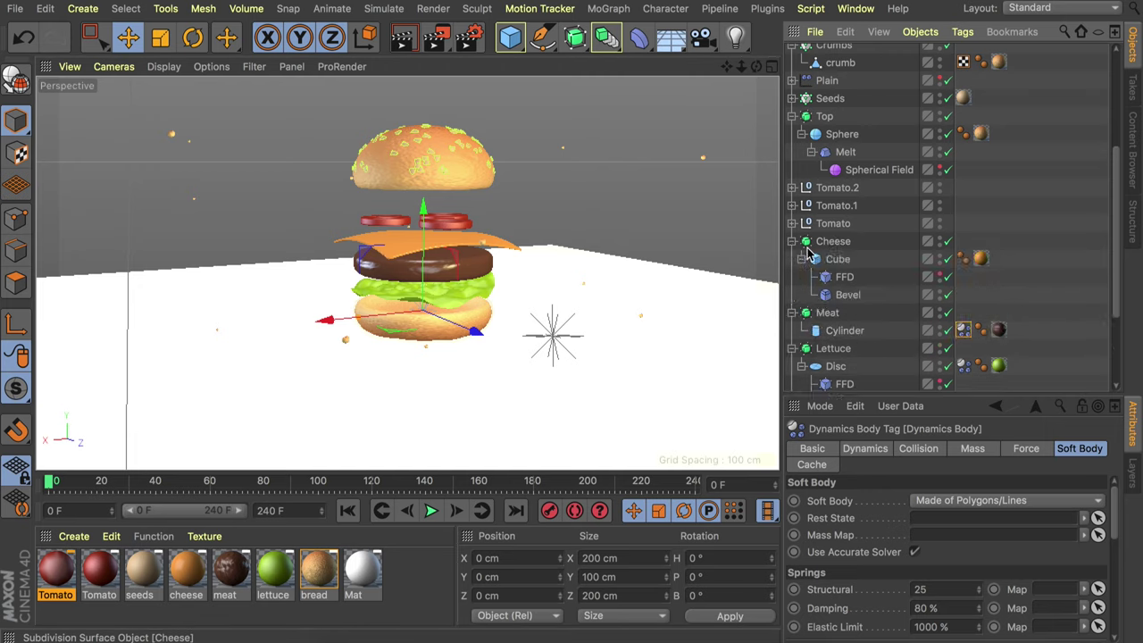
{"action": "left_click_drag", "start_coordinate": [962, 329], "coordinate": [839, 261]}
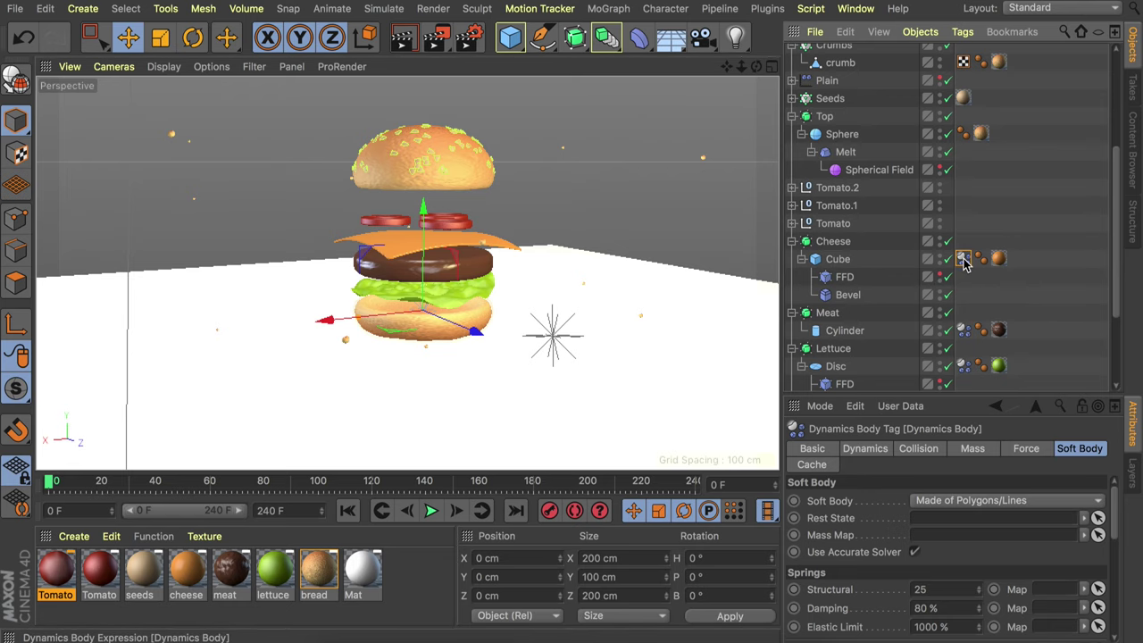
{"action": "left_click_drag", "start_coordinate": [955, 399], "coordinate": [955, 104]}
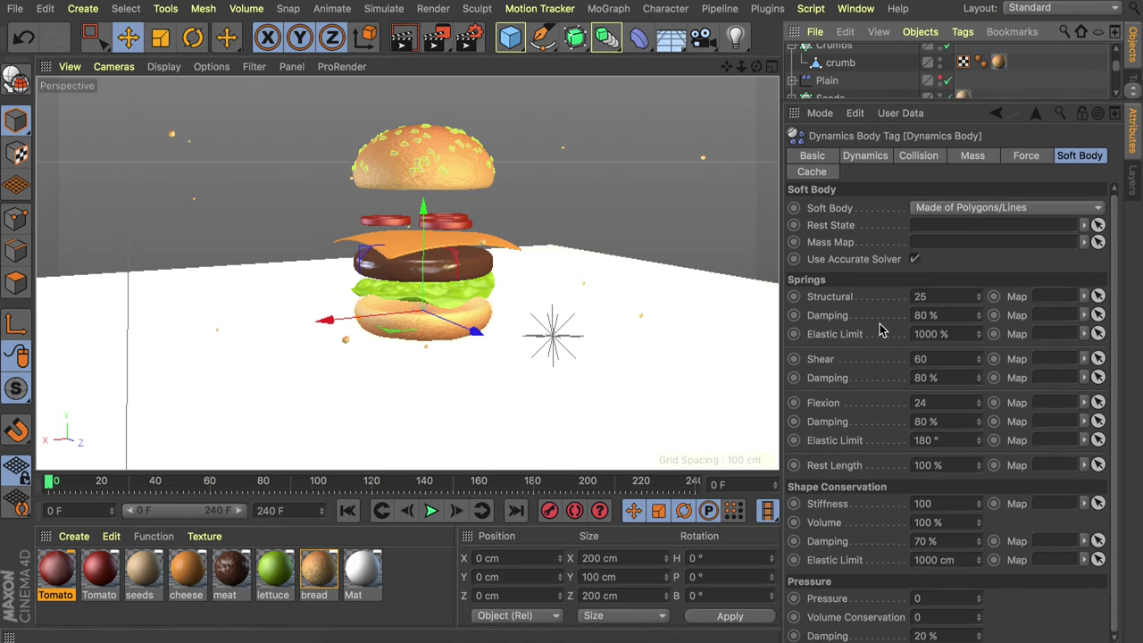
- Set the Structural springs of the cheese's soft body to 50 with 50% damping
{"action": "double_click", "coordinate": [936, 297]}
{"action": "type", "text": "50"}
{"action": "double_click", "coordinate": [936, 314]}
{"action": "type", "text": "50"}
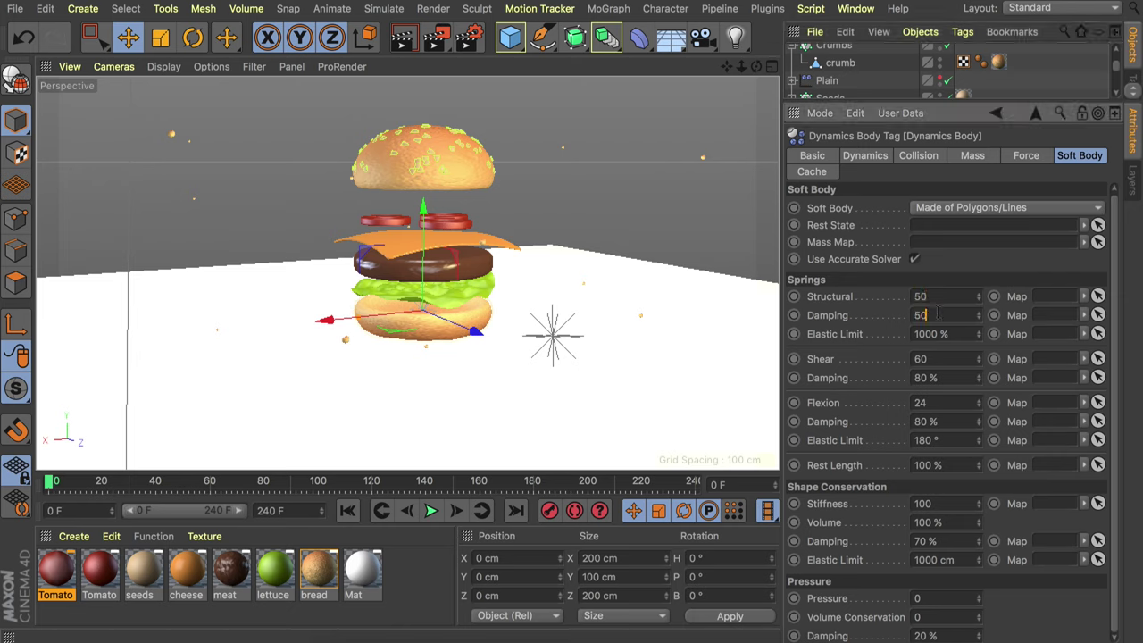
{"action": "key", "text": "Return"}
- Set the cheese's Shear and Flexion springs to 50, each with 50% damping
{"action": "double_click", "coordinate": [951, 359]}
{"action": "type", "text": "50"}
{"action": "double_click", "coordinate": [952, 377]}
{"action": "type", "text": "50"}
{"action": "key", "text": "Return"}
{"action": "double_click", "coordinate": [952, 402]}
{"action": "type", "text": "50"}
{"action": "double_click", "coordinate": [943, 420]}
{"action": "type", "text": "50"}
- Set the cheese's shape conservation stiffness to 30 and its damping to 50%
{"action": "double_click", "coordinate": [941, 502]}
{"action": "type", "text": "30"}
{"action": "double_click", "coordinate": [936, 522]}
{"action": "double_click", "coordinate": [930, 540]}
{"action": "type", "text": "5"}
{"action": "key", "text": "BackSpace"}
{"action": "type", "text": "50"}
{"action": "key", "text": "Return"}
- Set the collision bounce of the cheese's soft body tag to 15%
{"action": "left_click", "coordinate": [966, 161]}
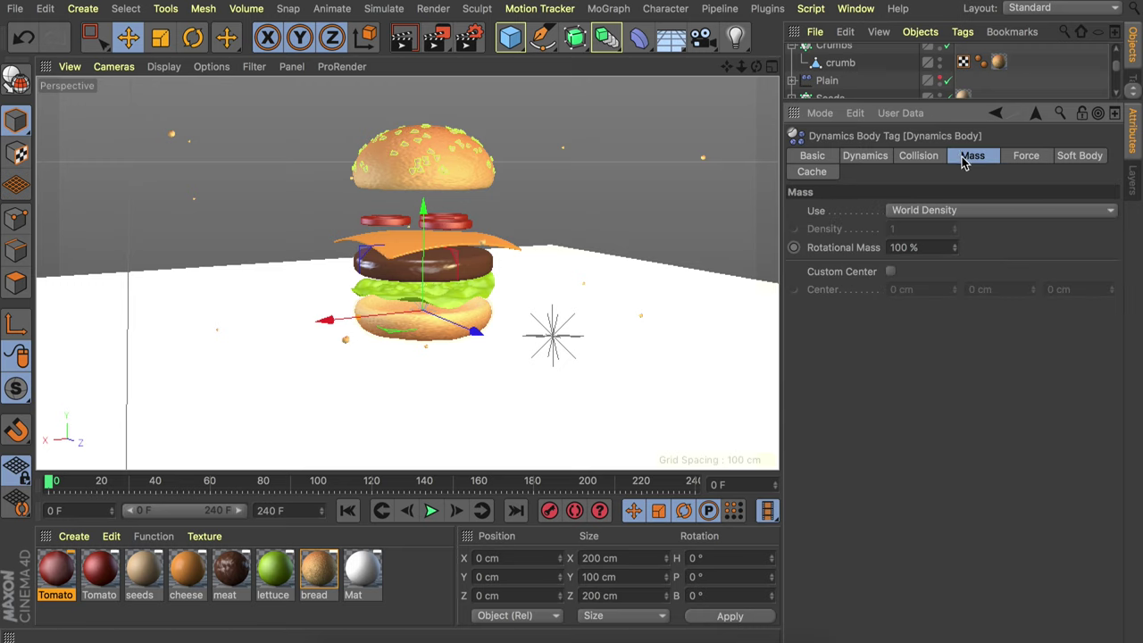
{"action": "left_click", "coordinate": [917, 157]}
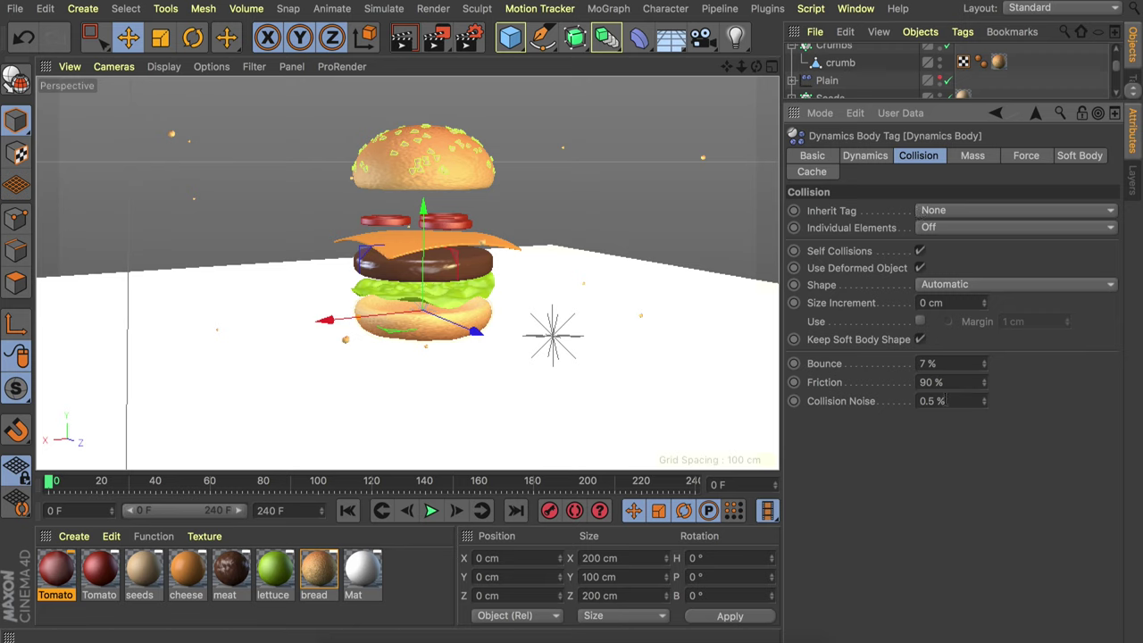
{"action": "double_click", "coordinate": [933, 363]}
{"action": "type", "text": "15"}
{"action": "key", "text": "Return"}
- Add rigid body dynamics tags to the Tomato, Tomato.1 and Tomato.2 nulls, leaving Inherit Tag at None
{"action": "left_click_drag", "start_coordinate": [976, 102], "coordinate": [977, 349]}
{"action": "scroll", "coordinate": [858, 154], "scroll_direction": "up", "scroll_amount": 1}
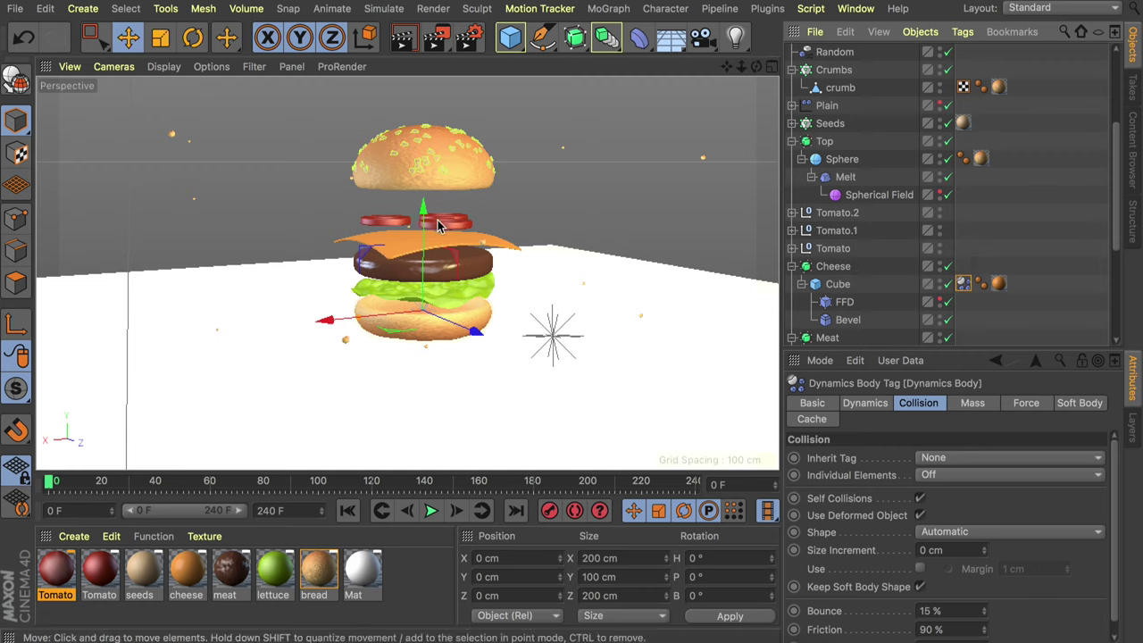
{"action": "left_click", "coordinate": [836, 249]}
{"action": "left_click", "coordinate": [837, 215], "text": "shift"}
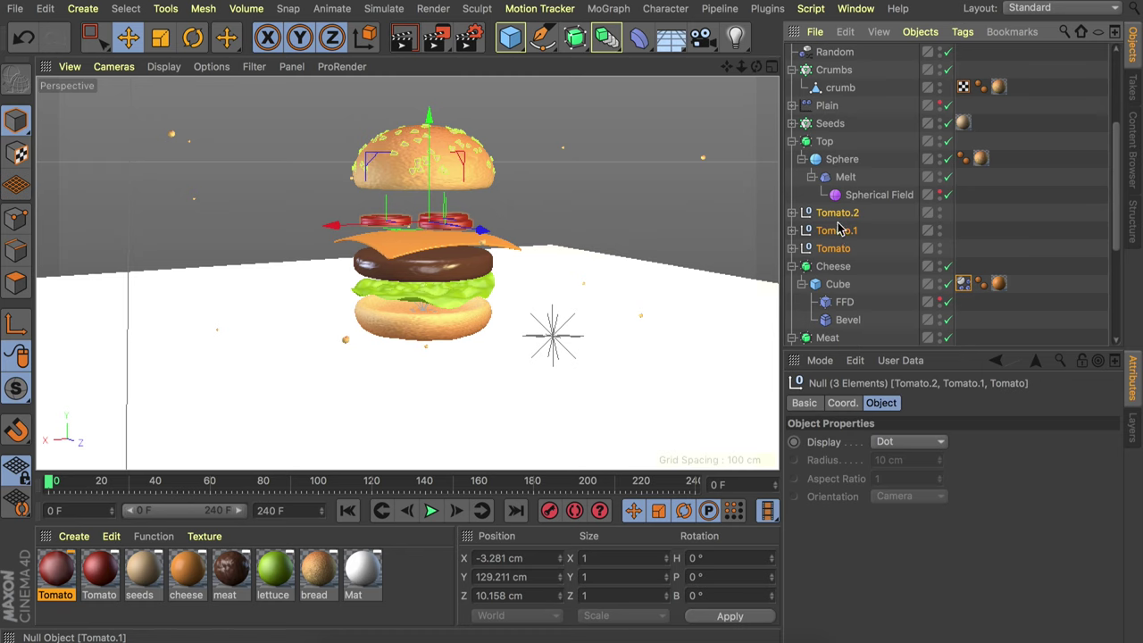
{"action": "right_click", "coordinate": [843, 238]}
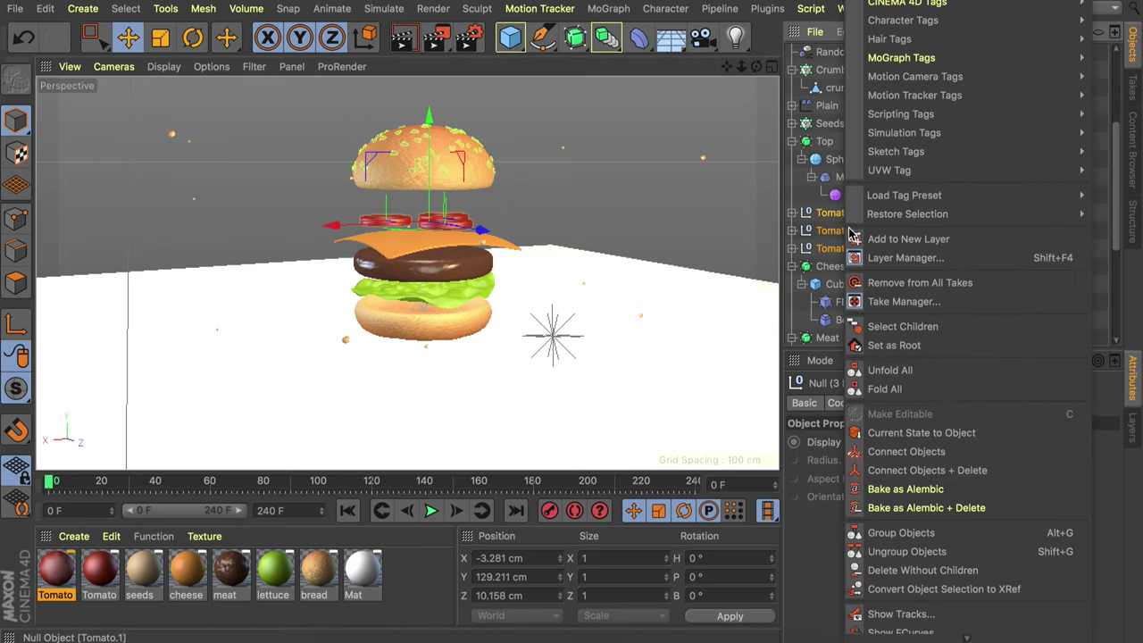
{"action": "mouse_move", "coordinate": [899, 143]}
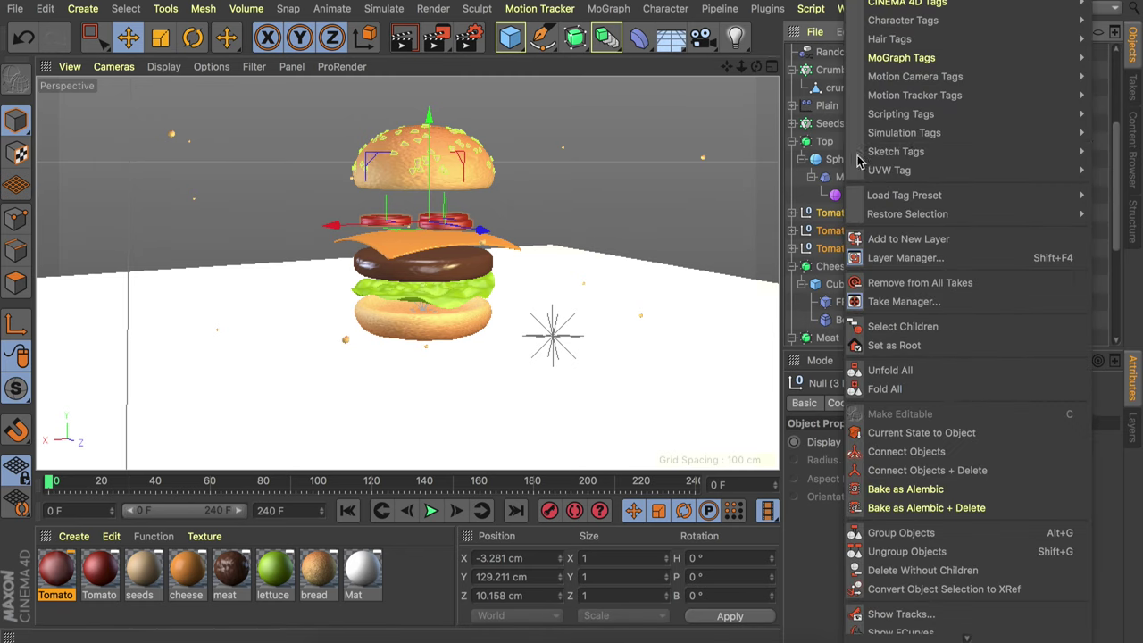
{"action": "left_click", "coordinate": [815, 134]}
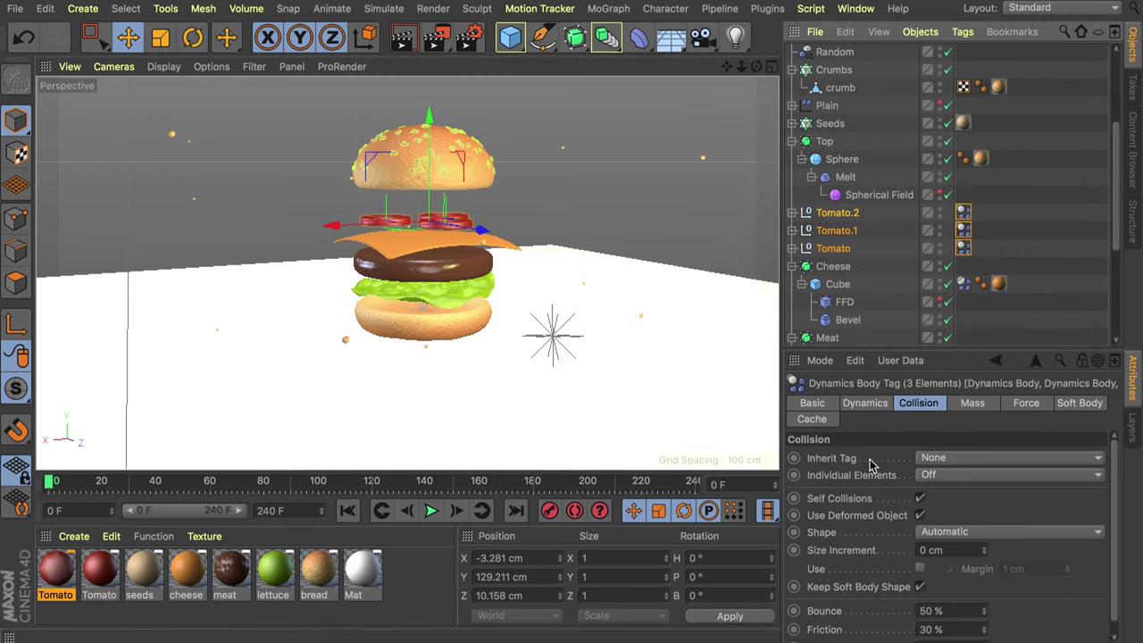
{"action": "left_click", "coordinate": [949, 461]}
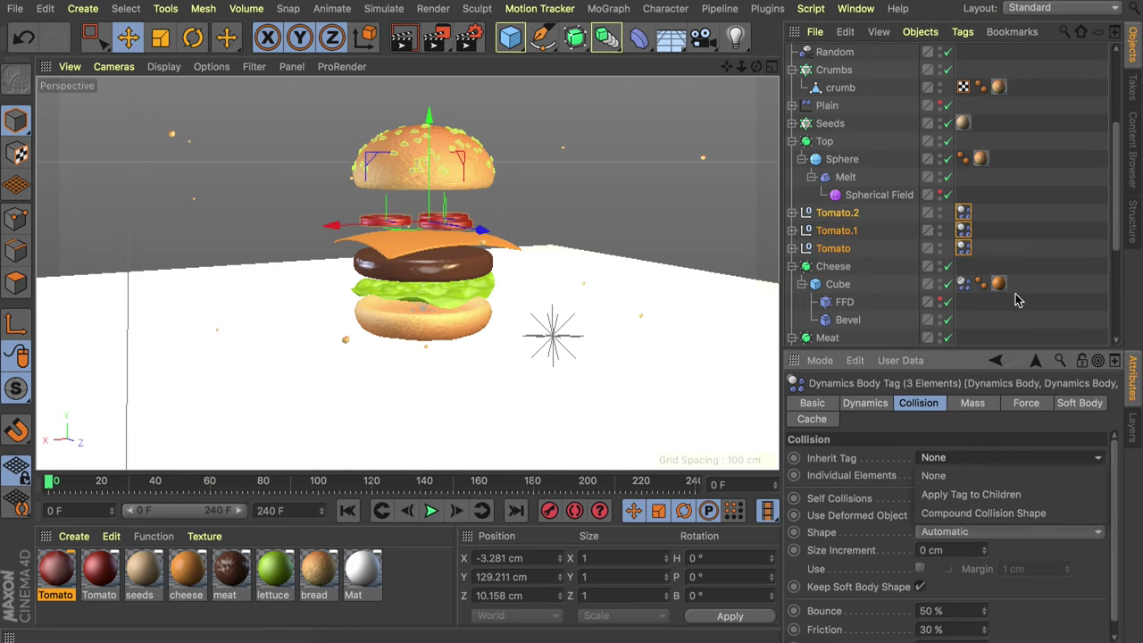
{"action": "left_click", "coordinate": [999, 226]}
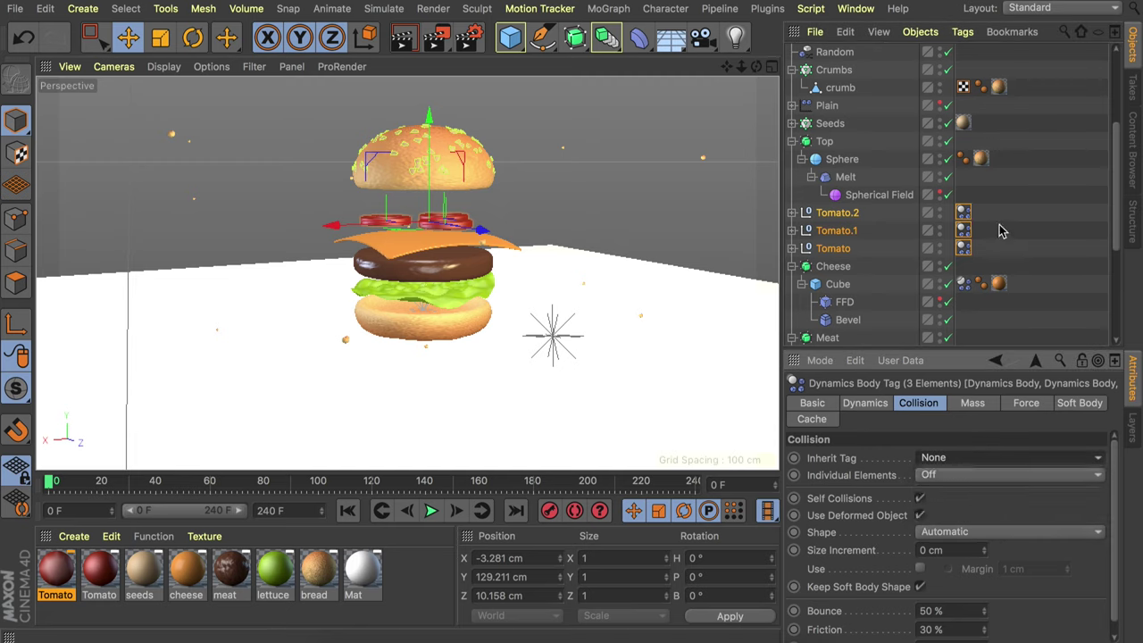
- Merge the Tomato null with its Cylinder and Tube into one polygon object using Connect Objects + Delete
{"action": "left_click", "coordinate": [792, 248]}
{"action": "left_click", "coordinate": [835, 250]}
{"action": "left_click", "coordinate": [839, 284], "text": "shift"}
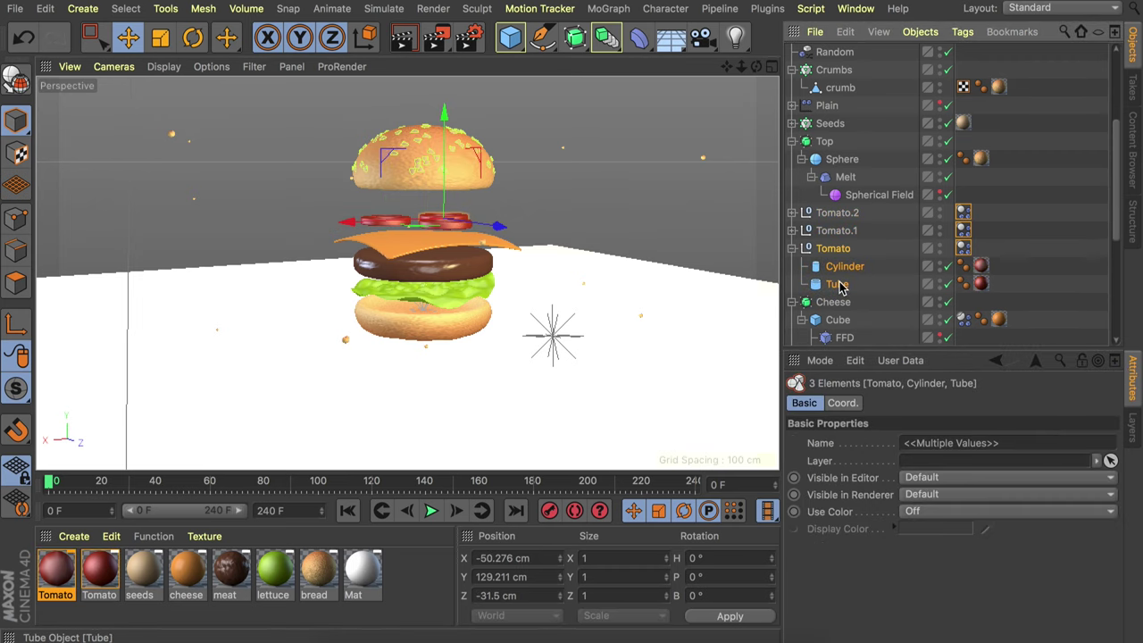
{"action": "right_click", "coordinate": [839, 284]}
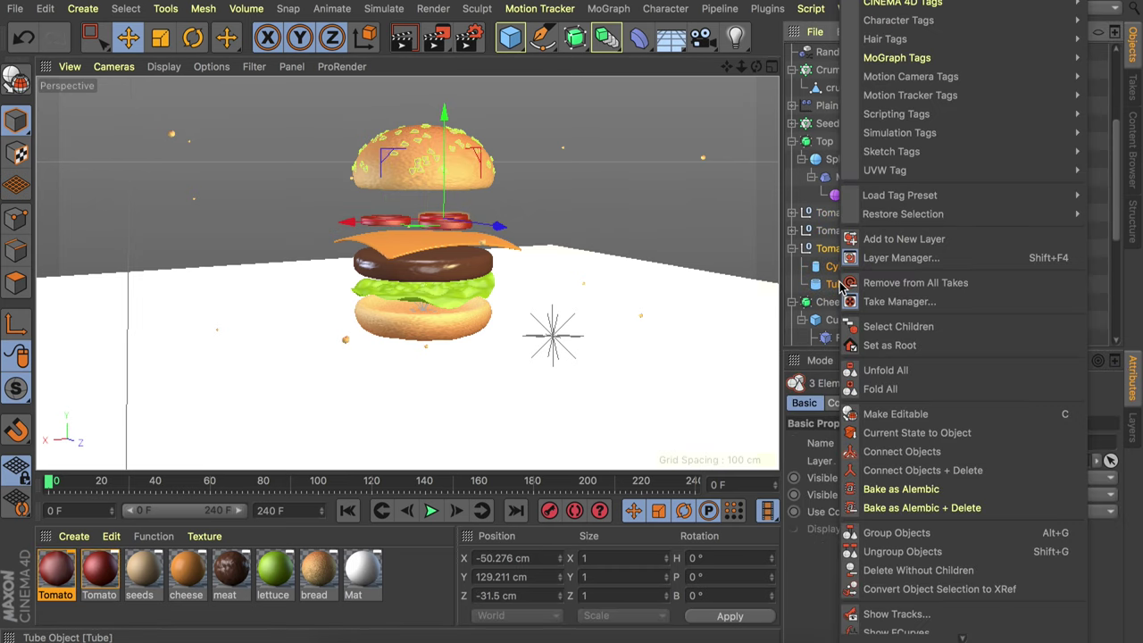
{"action": "left_click", "coordinate": [938, 469]}
- Merge the Tomato.1 null with its Cylinder and Tube using Connect Objects + Delete
{"action": "left_click", "coordinate": [793, 231]}
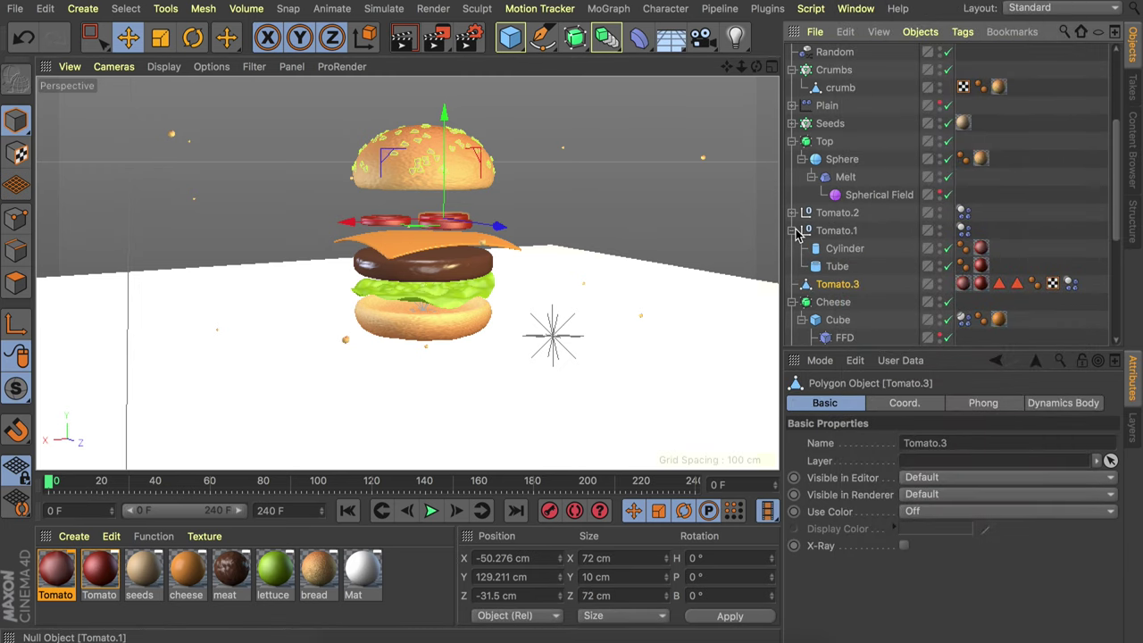
{"action": "left_click", "coordinate": [830, 231]}
{"action": "left_click", "coordinate": [837, 266], "text": "shift"}
{"action": "right_click", "coordinate": [837, 266]}
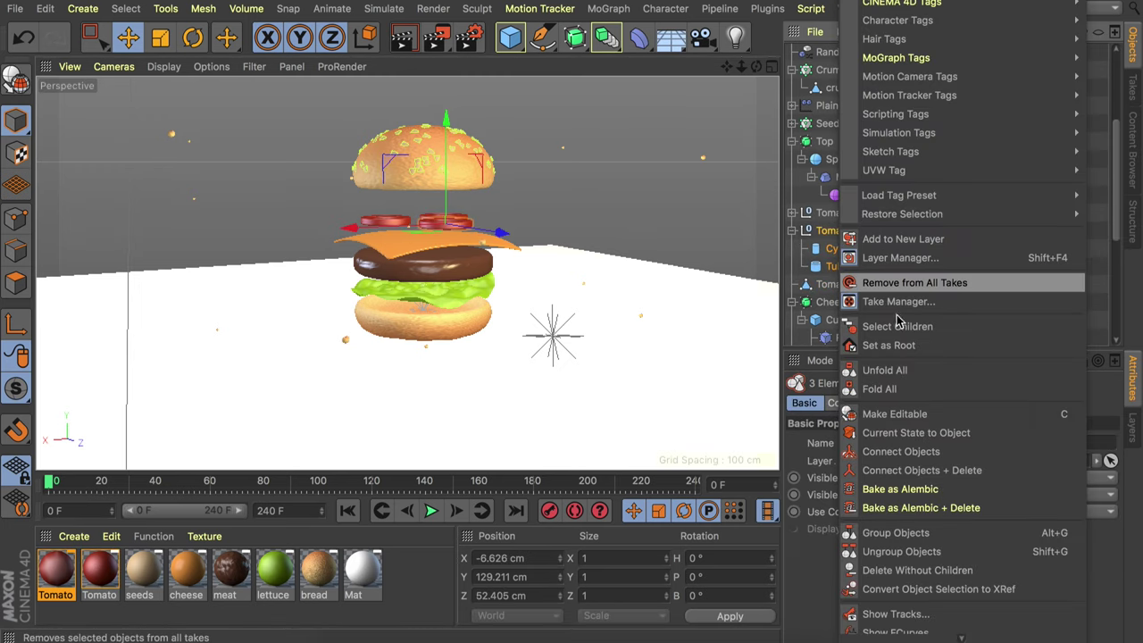
{"action": "left_click", "coordinate": [937, 470]}
- Merge the Tomato.2 null with its Cylinder and Tube using Connect Objects + Delete, and clear the selection
{"action": "left_click", "coordinate": [794, 213]}
{"action": "left_click", "coordinate": [823, 213]}
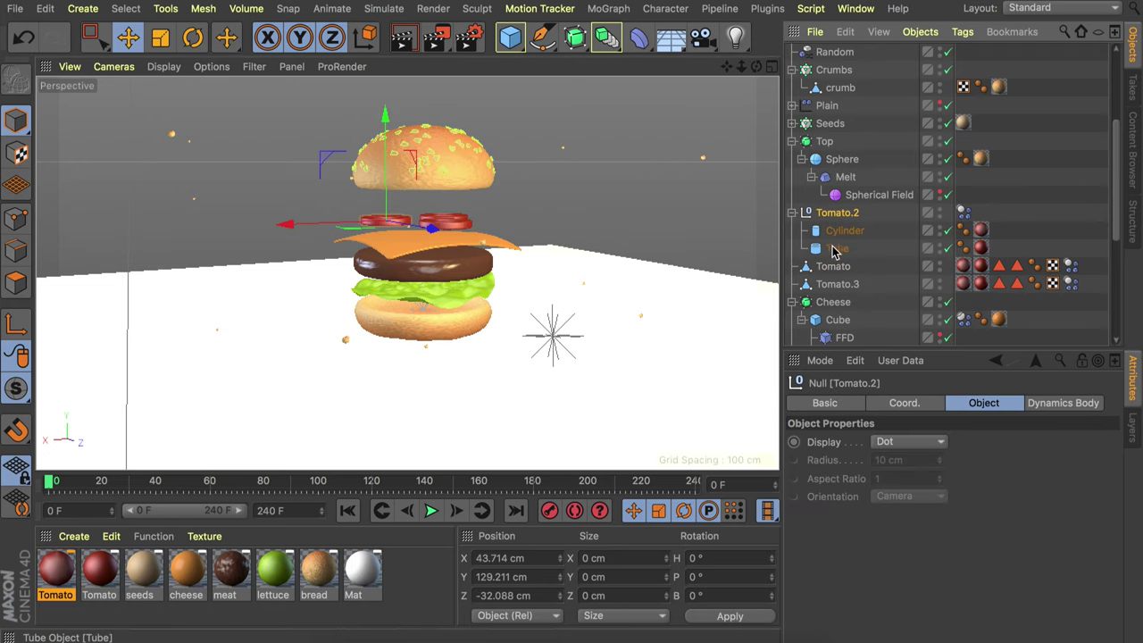
{"action": "left_click", "coordinate": [834, 250], "text": "shift"}
{"action": "right_click", "coordinate": [835, 251]}
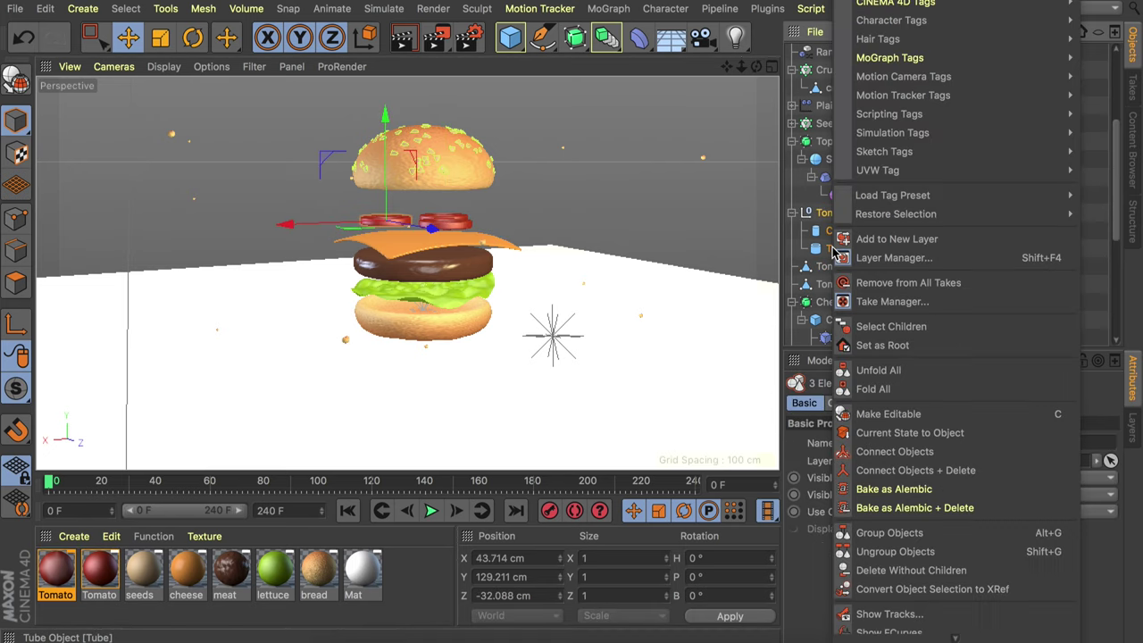
{"action": "left_click", "coordinate": [897, 467]}
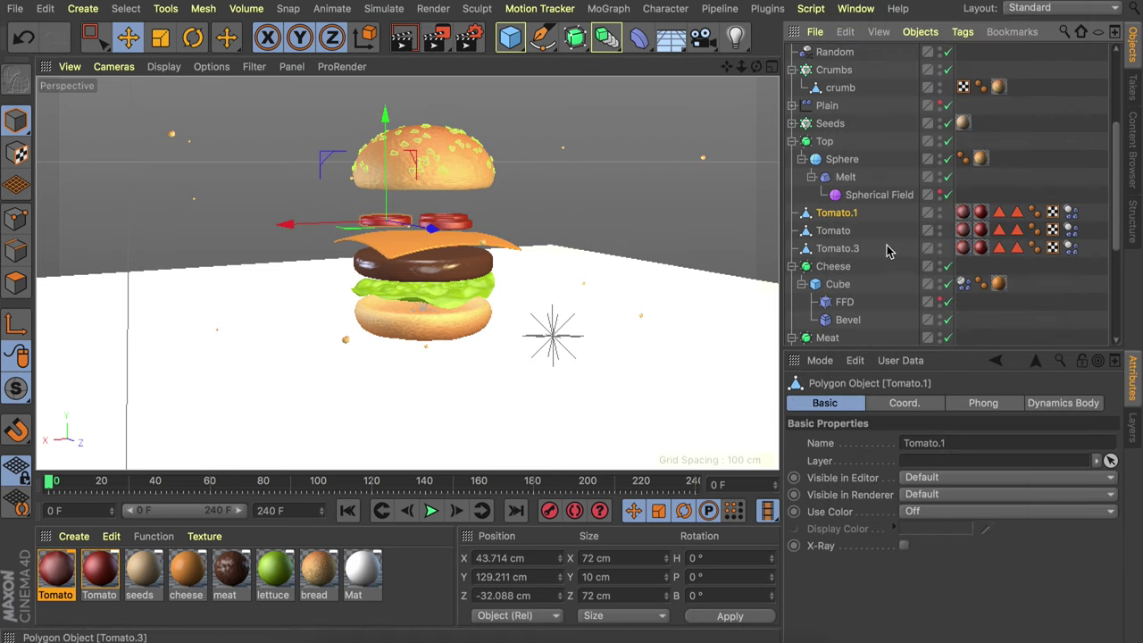
{"action": "left_click", "coordinate": [1046, 158]}
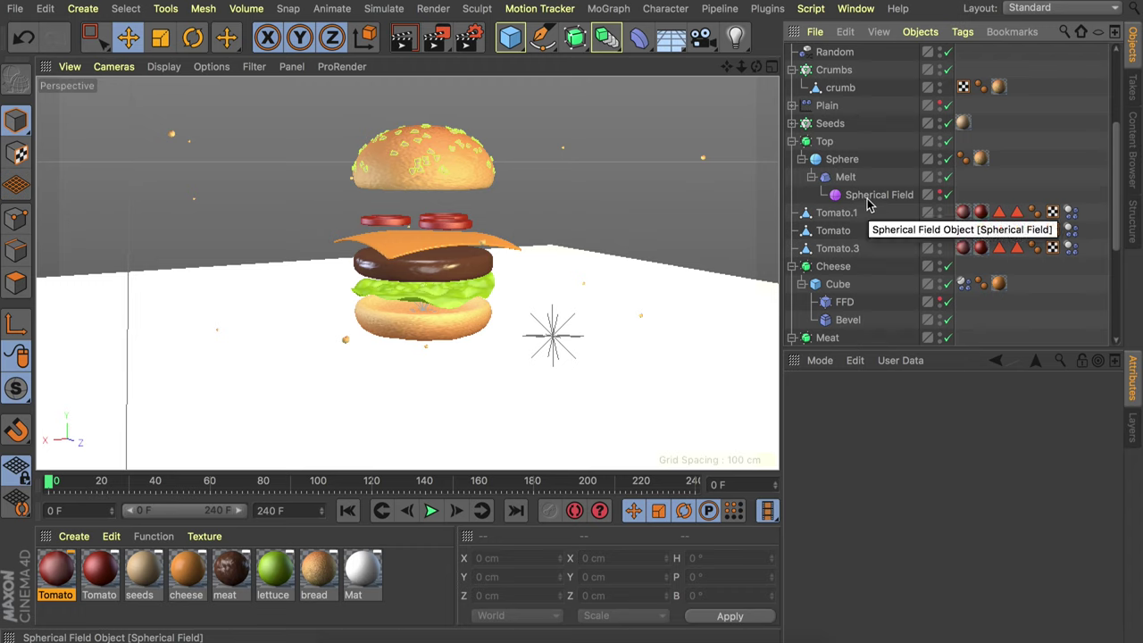
- Copy a tomato slice's rigid body tag to the Crumbs cloner and set Inherit Tag to Apply Tag to Children
{"action": "left_click_drag", "start_coordinate": [1070, 212], "coordinate": [964, 71], "text": "ctrl"}
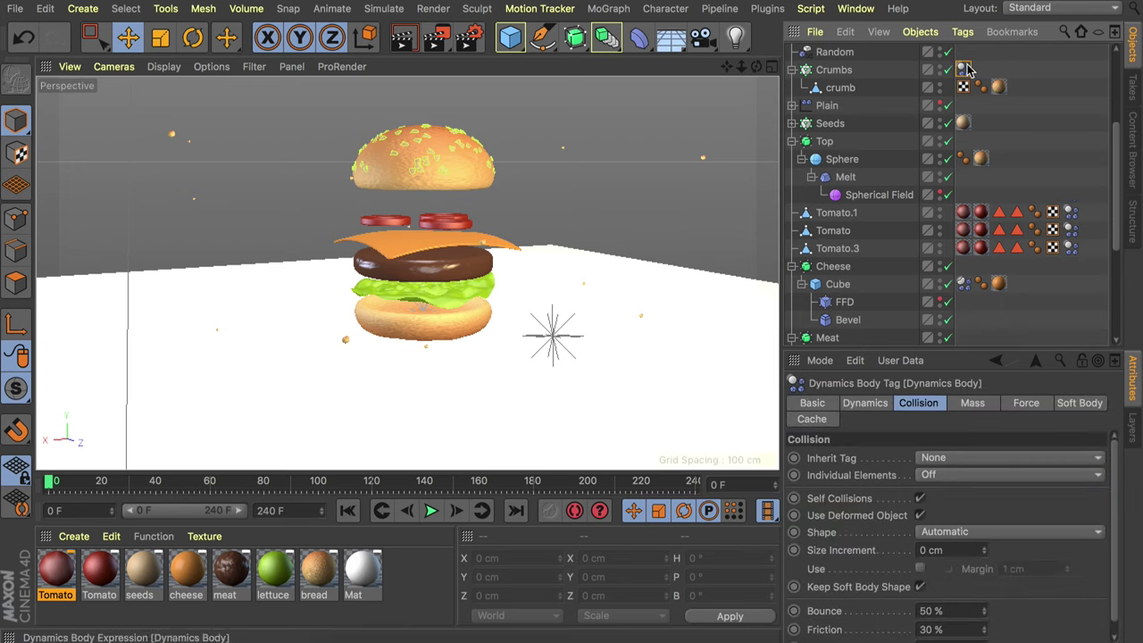
{"action": "left_click", "coordinate": [957, 459]}
{"action": "left_click", "coordinate": [948, 492]}
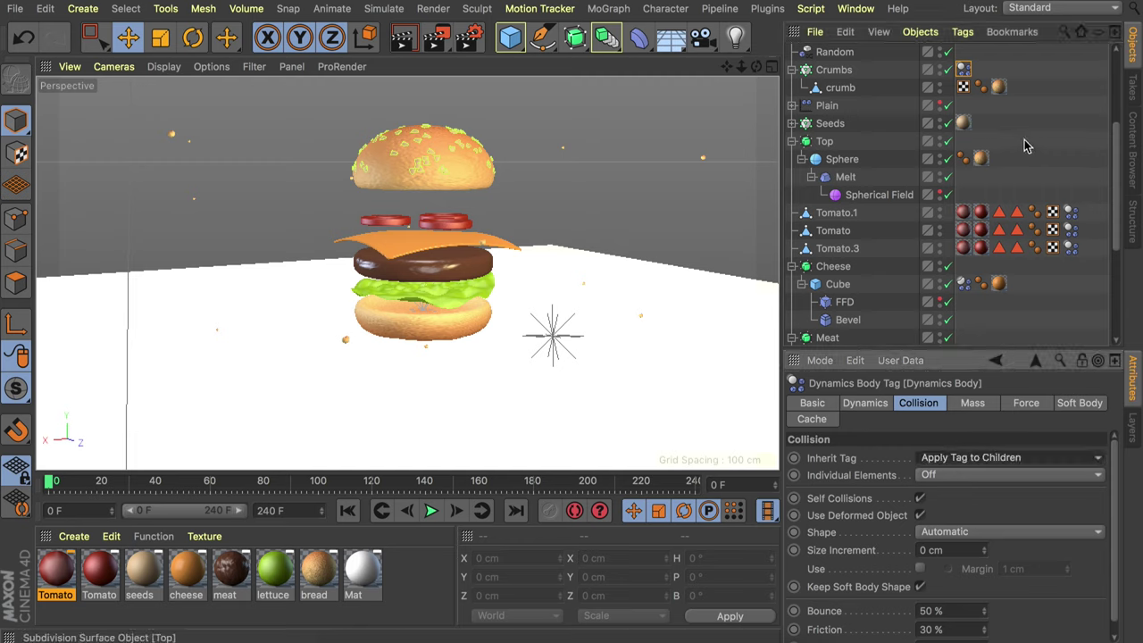
- Copy the bottom bun's soft body tag to the top bun's Sphere and set the copy's bounce to 10%
{"action": "scroll", "coordinate": [1028, 173], "scroll_direction": "down", "scroll_amount": 5}
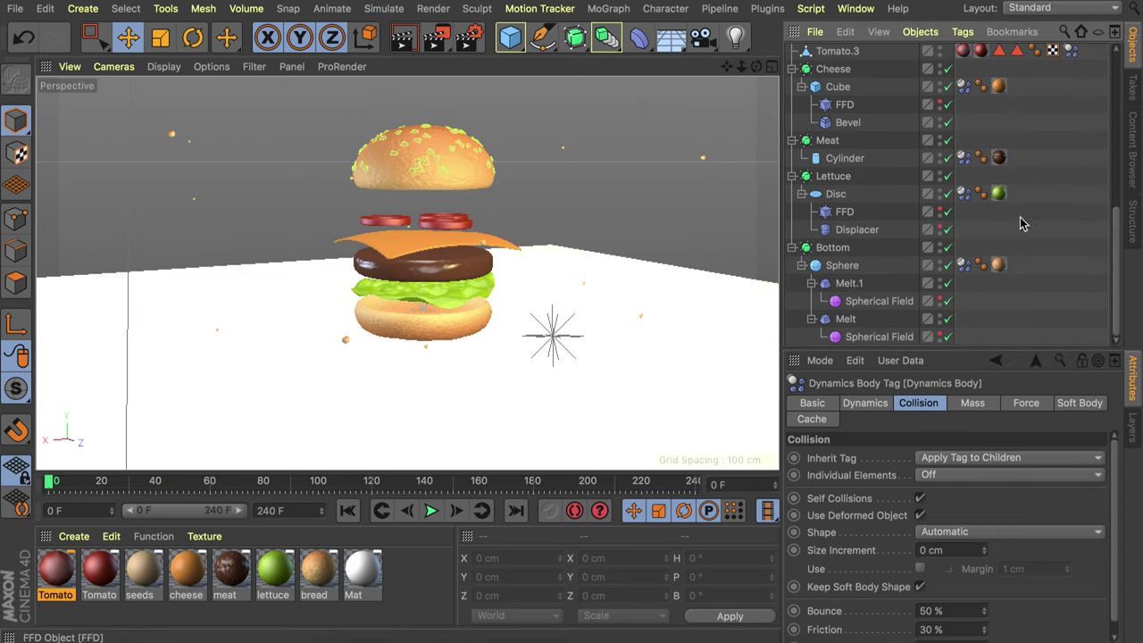
{"action": "left_click_drag", "start_coordinate": [963, 266], "coordinate": [848, 152]}
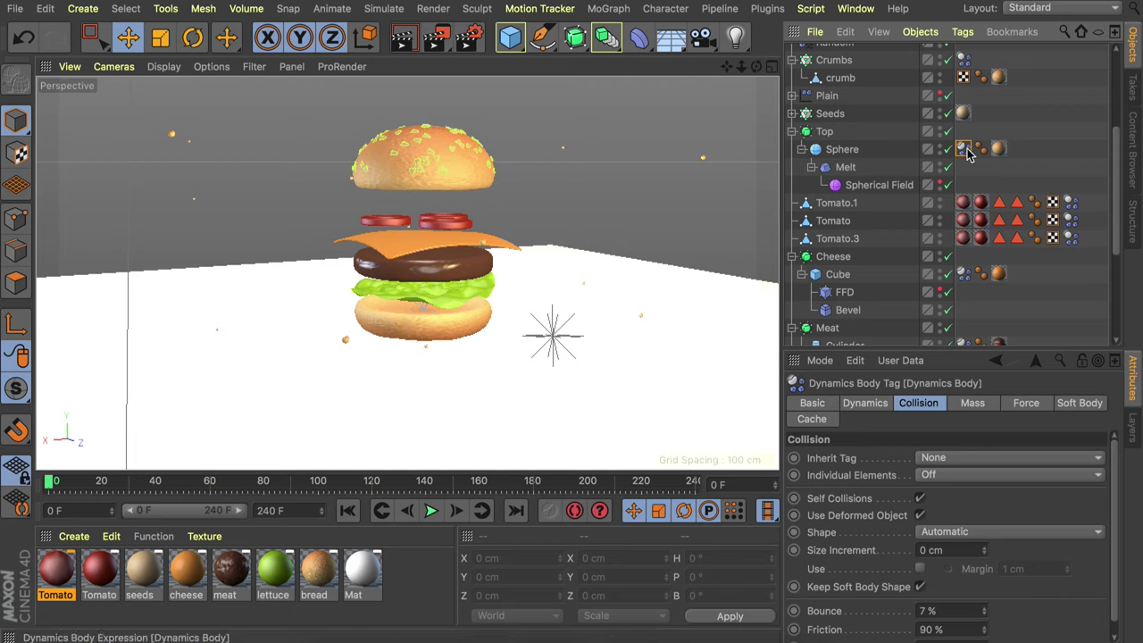
{"action": "scroll", "coordinate": [871, 543], "scroll_direction": "down", "scroll_amount": 1}
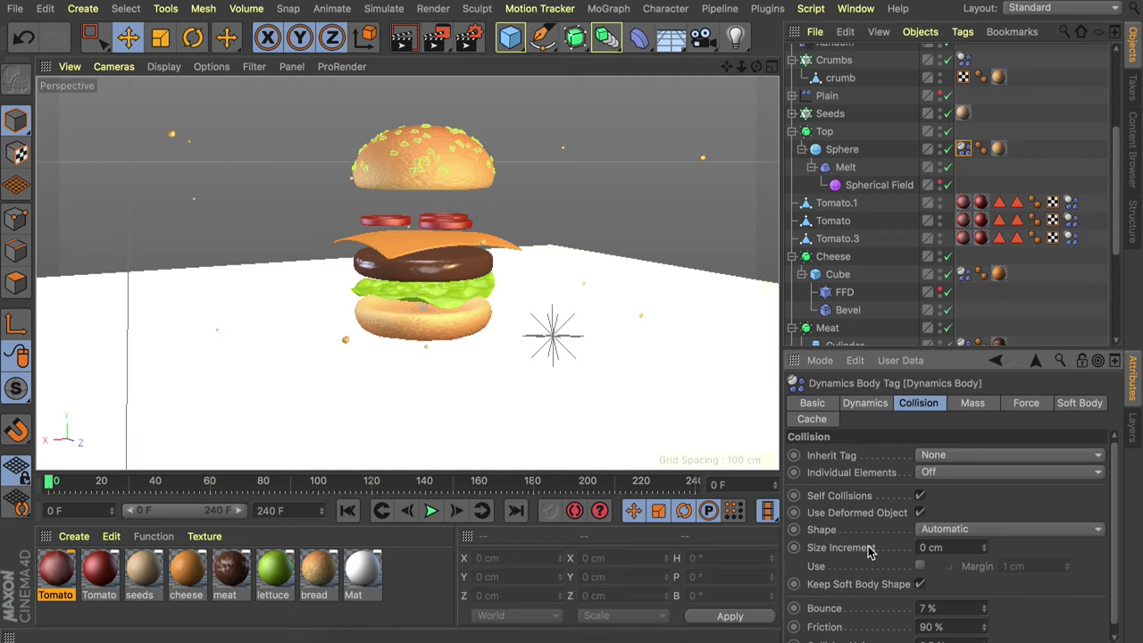
{"action": "double_click", "coordinate": [933, 608]}
{"action": "type", "text": "10"}
{"action": "key", "text": "Return"}
- Set the Structural springs of the top bun's soft body to 100 with 20% damping
{"action": "left_click", "coordinate": [1079, 403]}
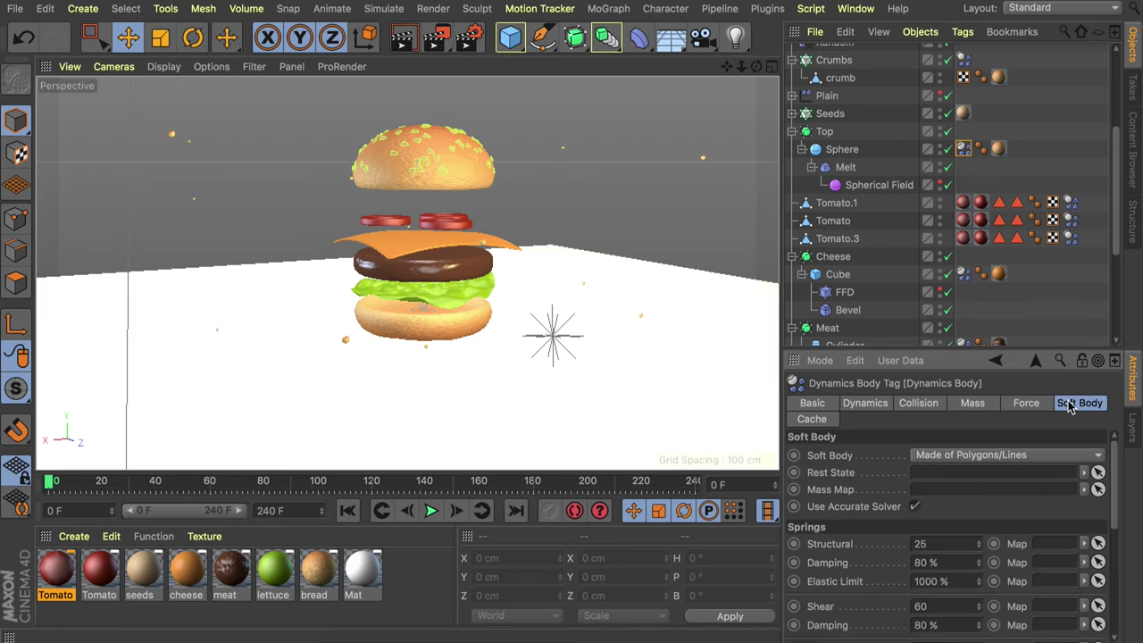
{"action": "left_click_drag", "start_coordinate": [917, 351], "coordinate": [918, 101]}
{"action": "double_click", "coordinate": [948, 292]}
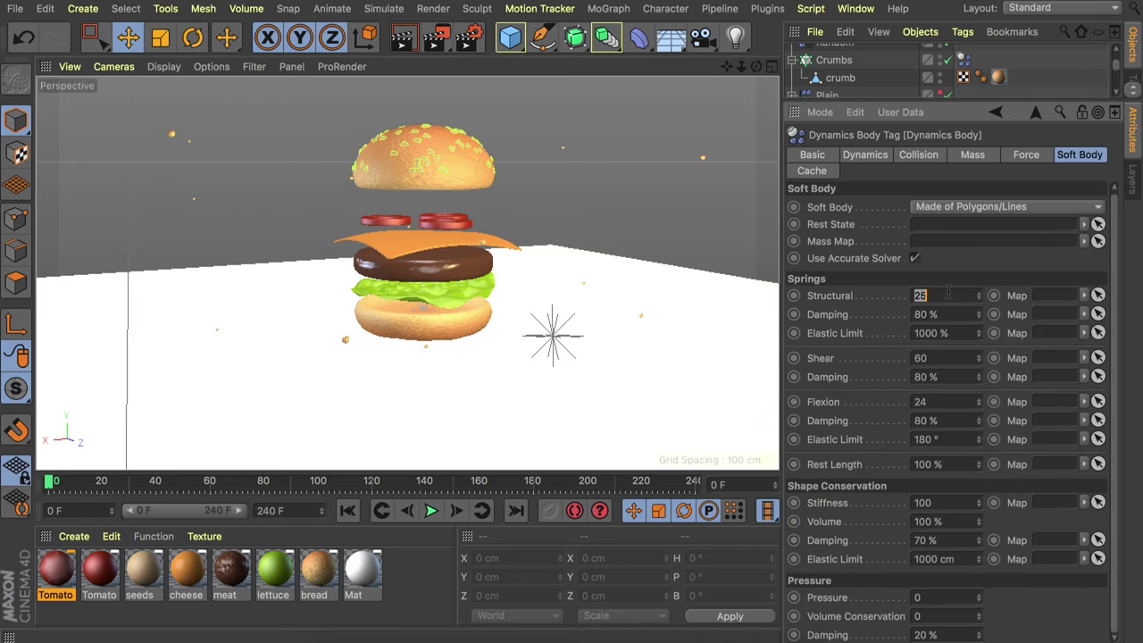
{"action": "type", "text": "100"}
{"action": "double_click", "coordinate": [948, 313]}
{"action": "type", "text": "20"}
- Set the top bun's Shear and Flexion springs to 50, each with 20% damping
{"action": "double_click", "coordinate": [930, 360]}
{"action": "type", "text": "50"}
{"action": "double_click", "coordinate": [936, 376]}
{"action": "type", "text": "20"}
{"action": "left_click", "coordinate": [941, 403]}
{"action": "double_click", "coordinate": [941, 404]}
{"action": "type", "text": "50"}
{"action": "double_click", "coordinate": [945, 421]}
{"action": "type", "text": "20"}
- Switch the top bun's mass to Custom Mass with a value of 0.5
{"action": "left_click", "coordinate": [964, 155]}
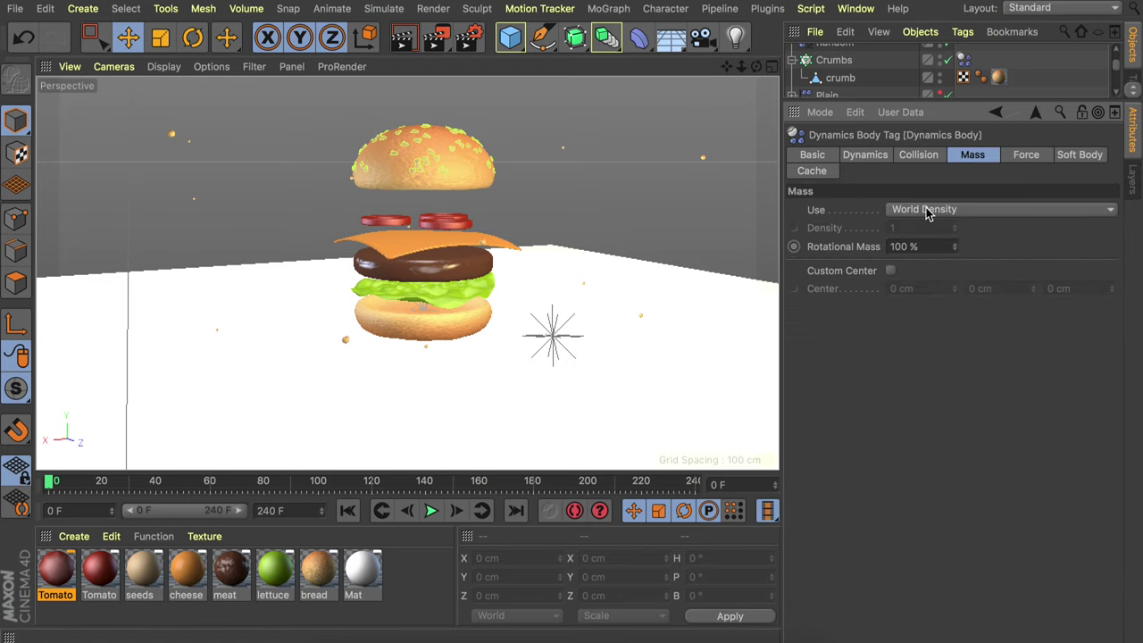
{"action": "left_click", "coordinate": [926, 211]}
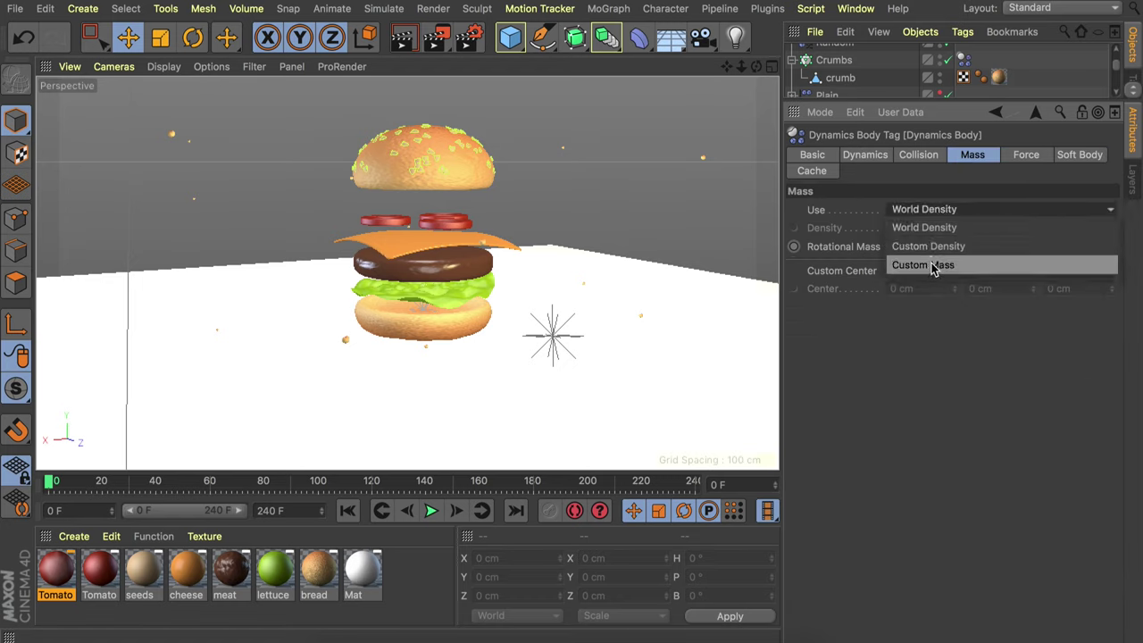
{"action": "left_click", "coordinate": [929, 264]}
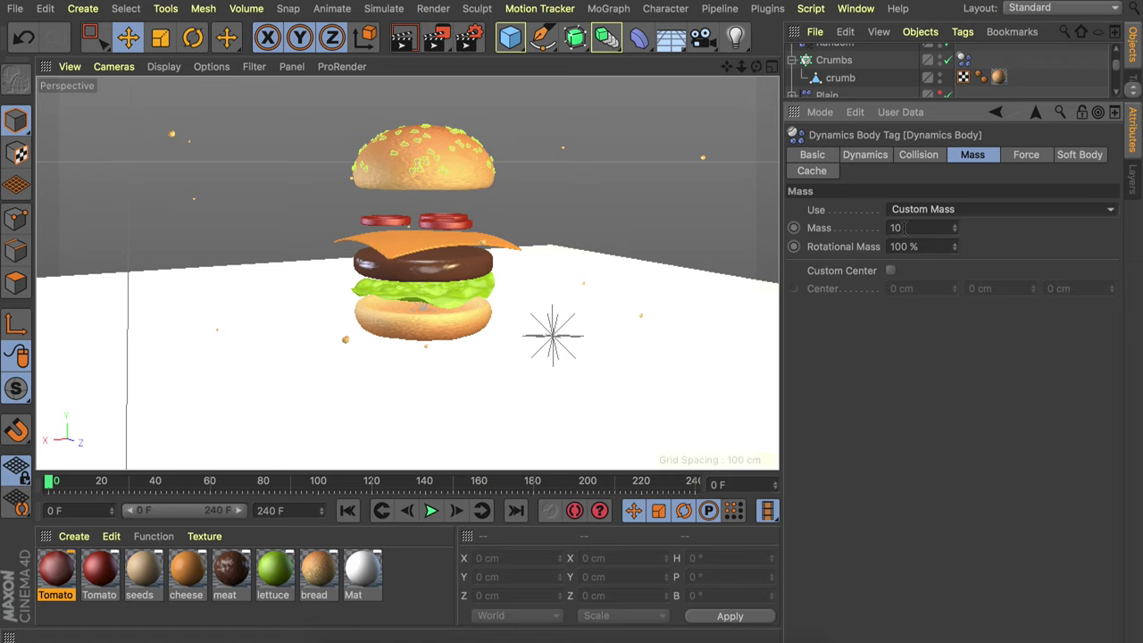
{"action": "double_click", "coordinate": [903, 229]}
{"action": "type", "text": "0.5"}
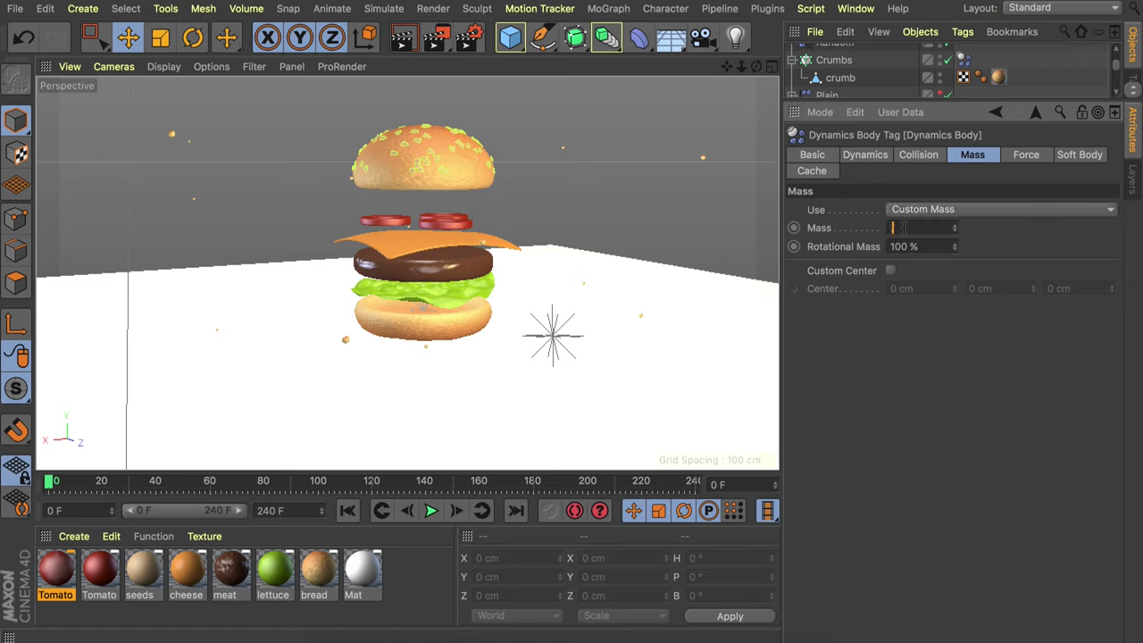
{"action": "key", "text": "Return"}
- Open the project's general Dynamics settings and check the gravity and time scale
{"action": "left_click_drag", "start_coordinate": [1032, 100], "coordinate": [1002, 386]}
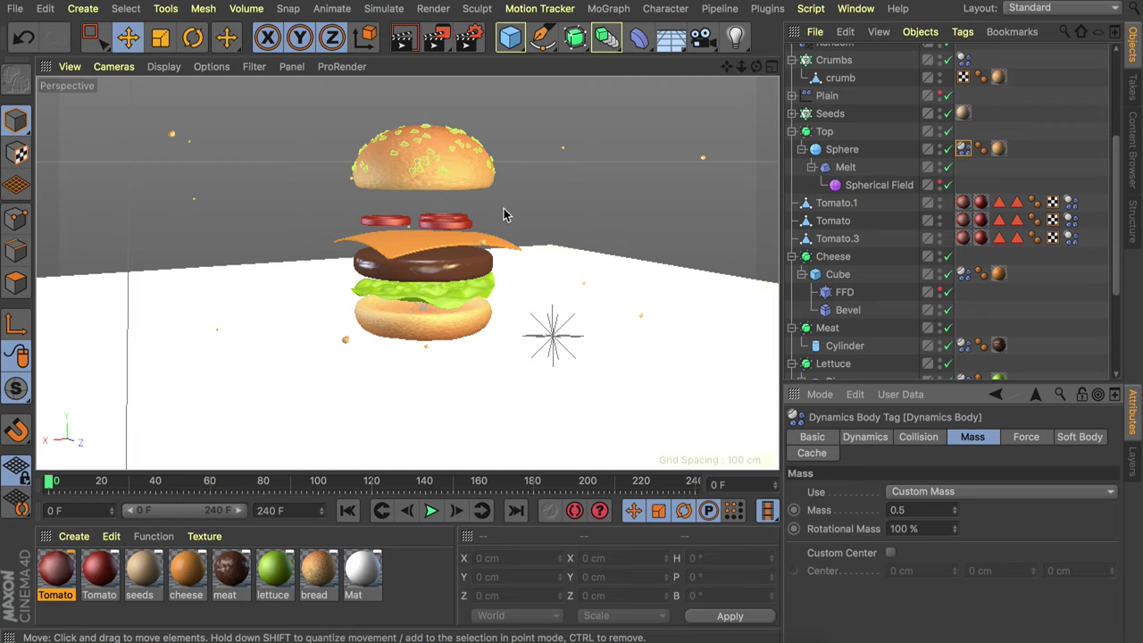
{"action": "key", "text": "ctrl+d"}
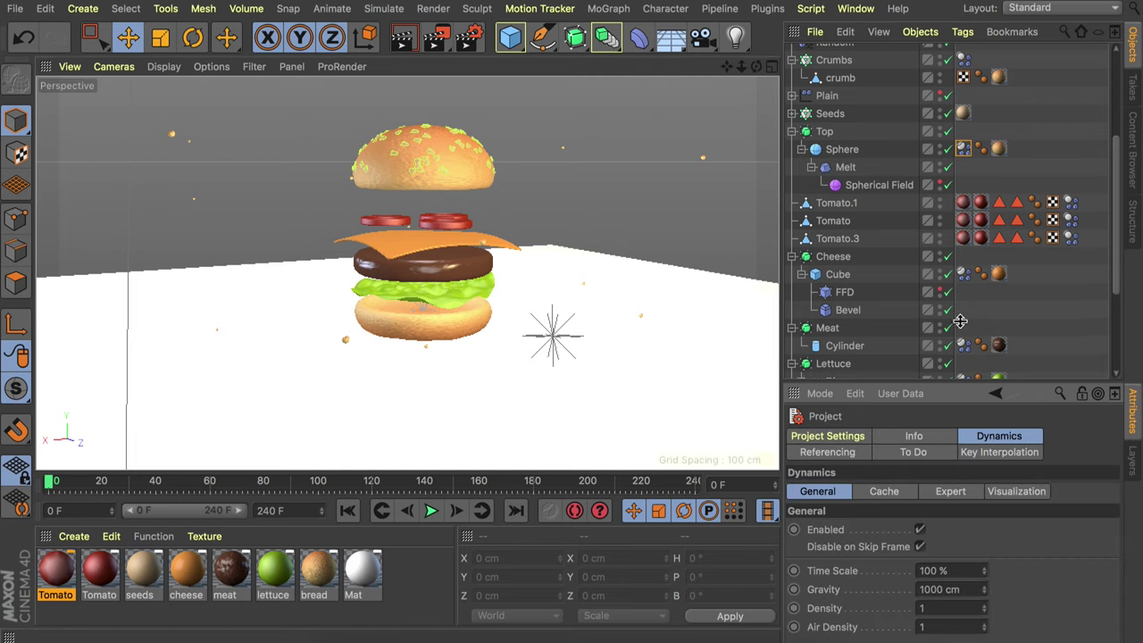
{"action": "left_click_drag", "start_coordinate": [963, 332], "coordinate": [957, 309]}
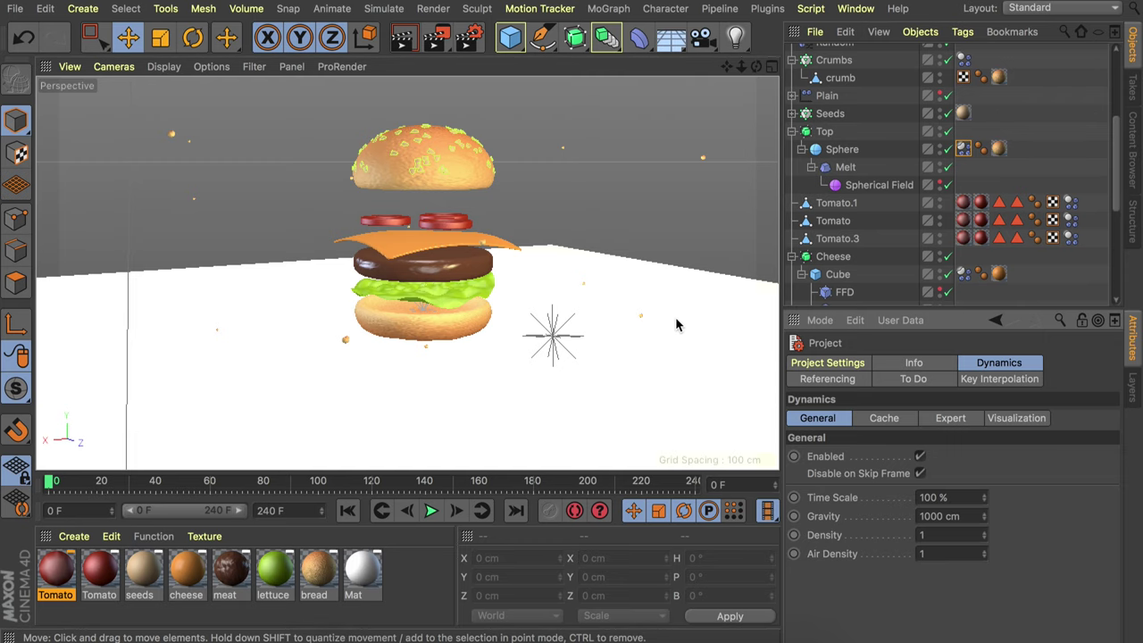
- Save the project incrementally as a new version
{"action": "left_click", "coordinate": [15, 8]}
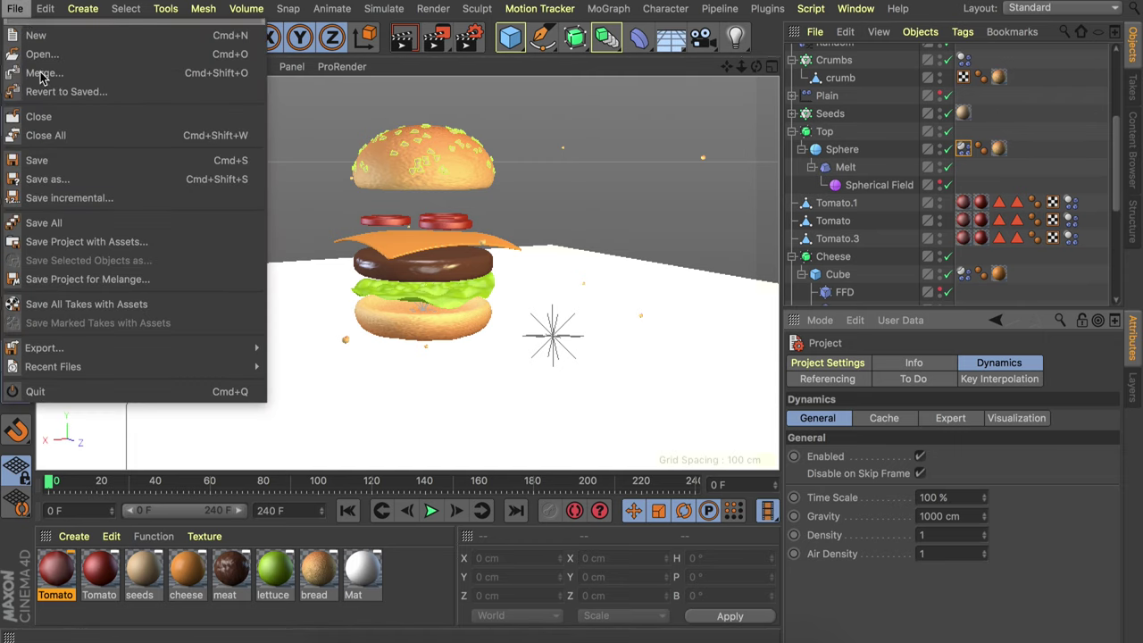
{"action": "left_click", "coordinate": [80, 198]}
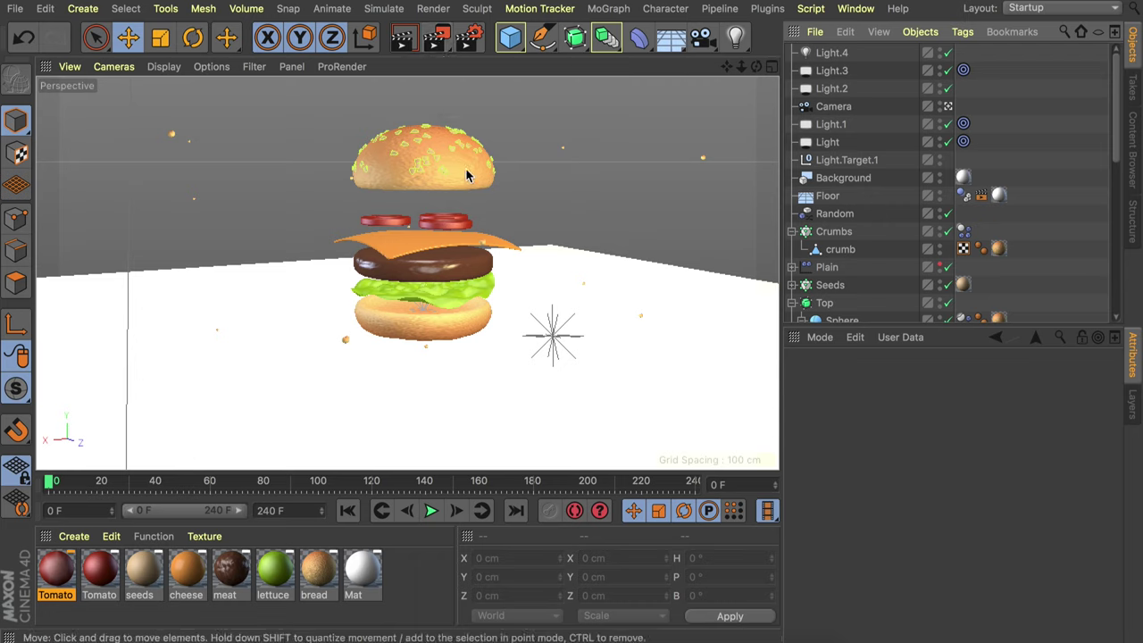
{"action": "scroll", "coordinate": [871, 262], "scroll_direction": "down", "scroll_amount": 1}
{"action": "scroll", "coordinate": [871, 258], "scroll_direction": "down", "scroll_amount": 10}
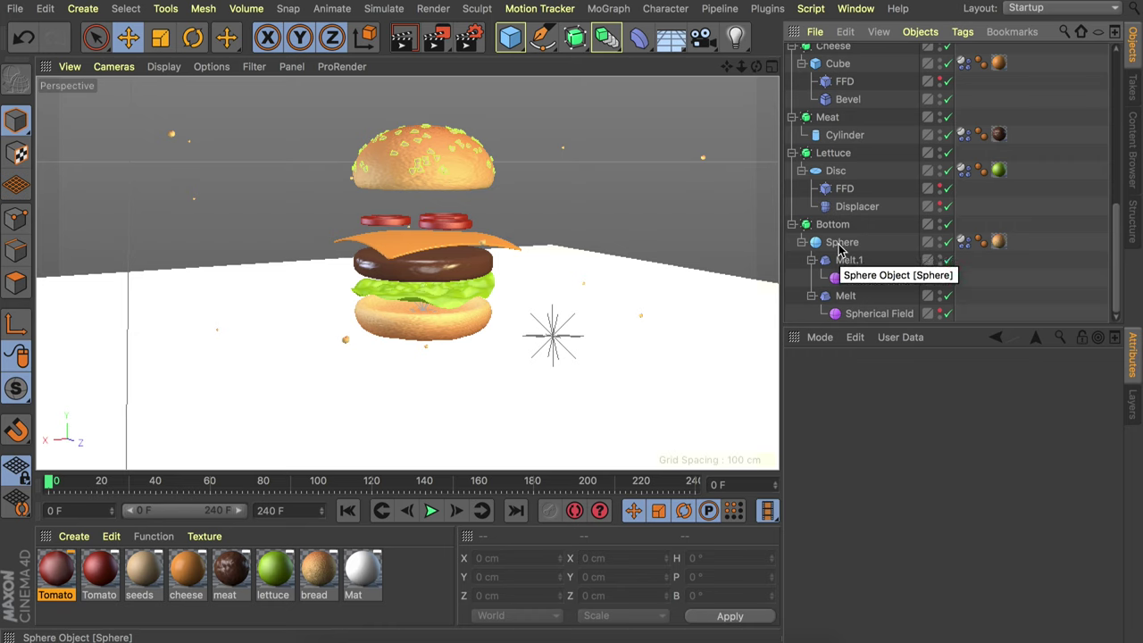
- Merge the bottom bun's sphere with its two Melt deformers and their spherical fields using Connect Objects + Delete
{"action": "left_click", "coordinate": [839, 243]}
{"action": "left_click", "coordinate": [866, 315], "text": "shift"}
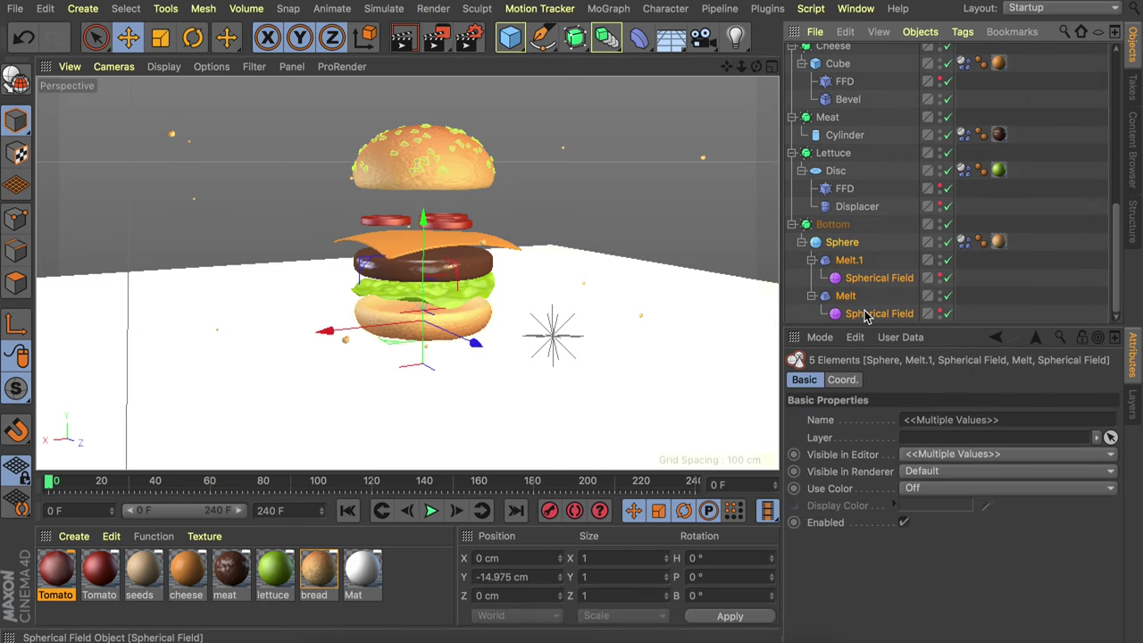
{"action": "right_click", "coordinate": [857, 316]}
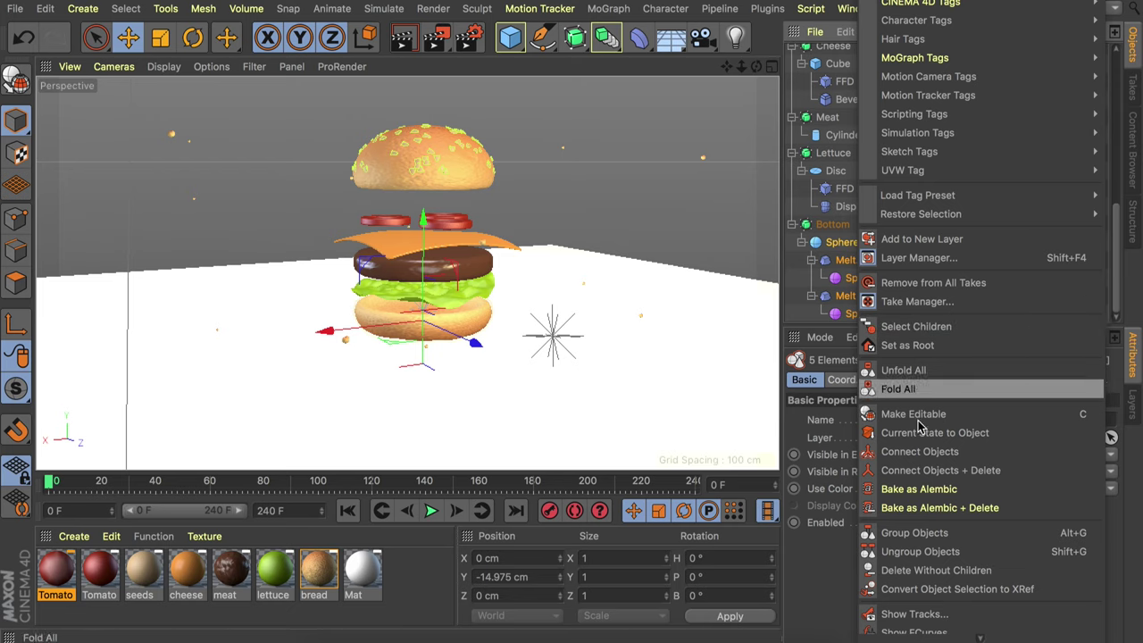
{"action": "left_click", "coordinate": [932, 471]}
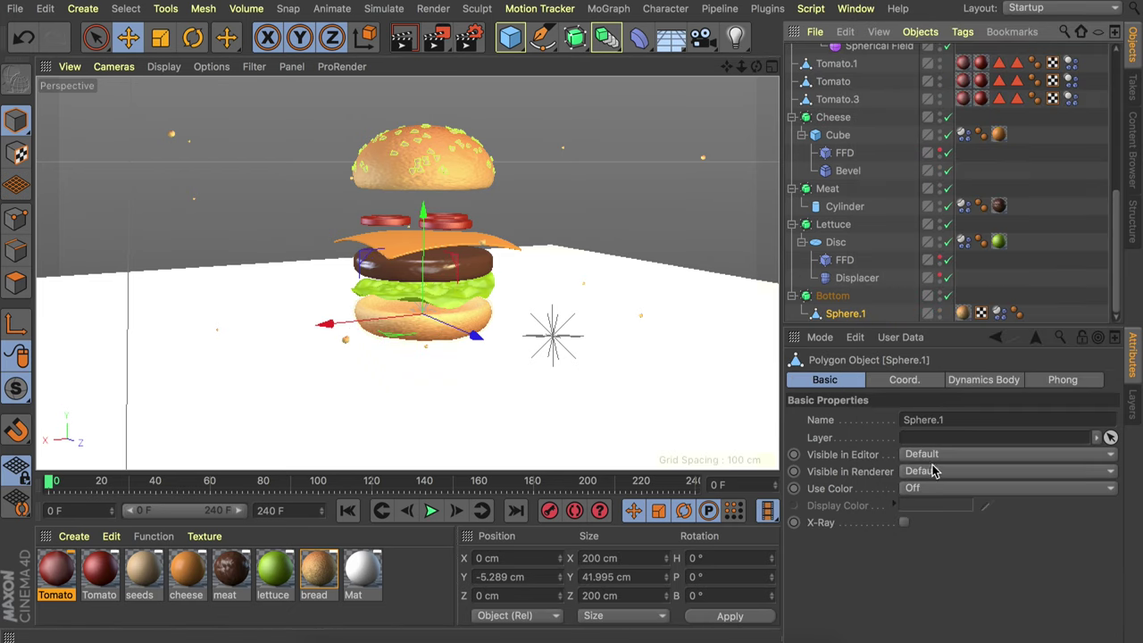
- Merge the lettuce disc with its FFD and Displacer deformers into one mesh using Connect Objects + Delete
{"action": "left_click", "coordinate": [828, 244]}
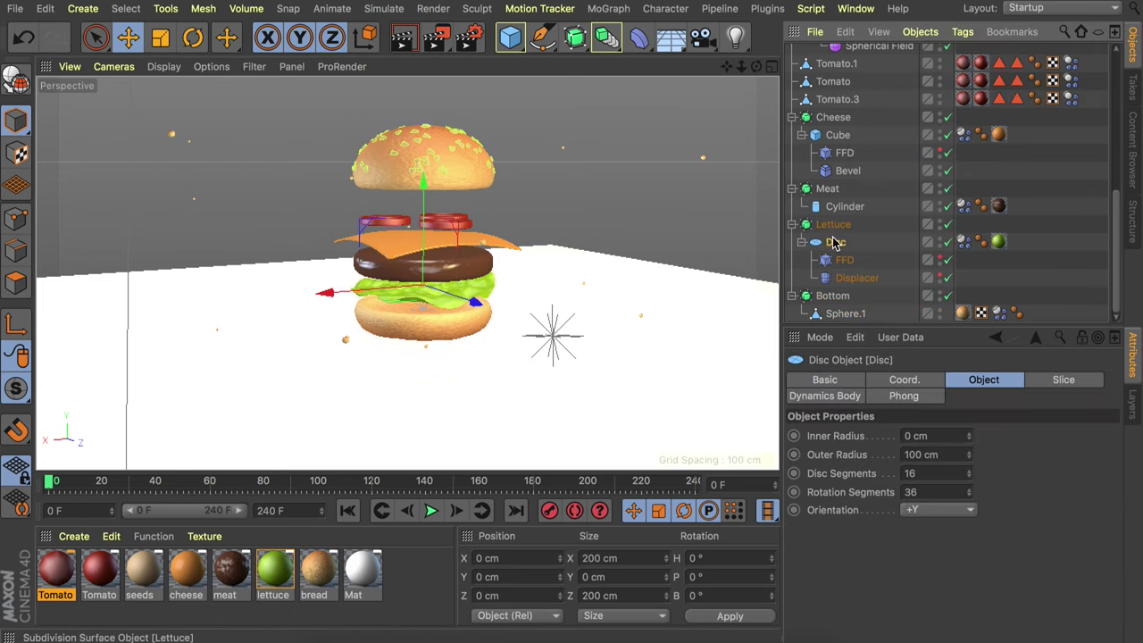
{"action": "left_click", "coordinate": [848, 279], "text": "shift"}
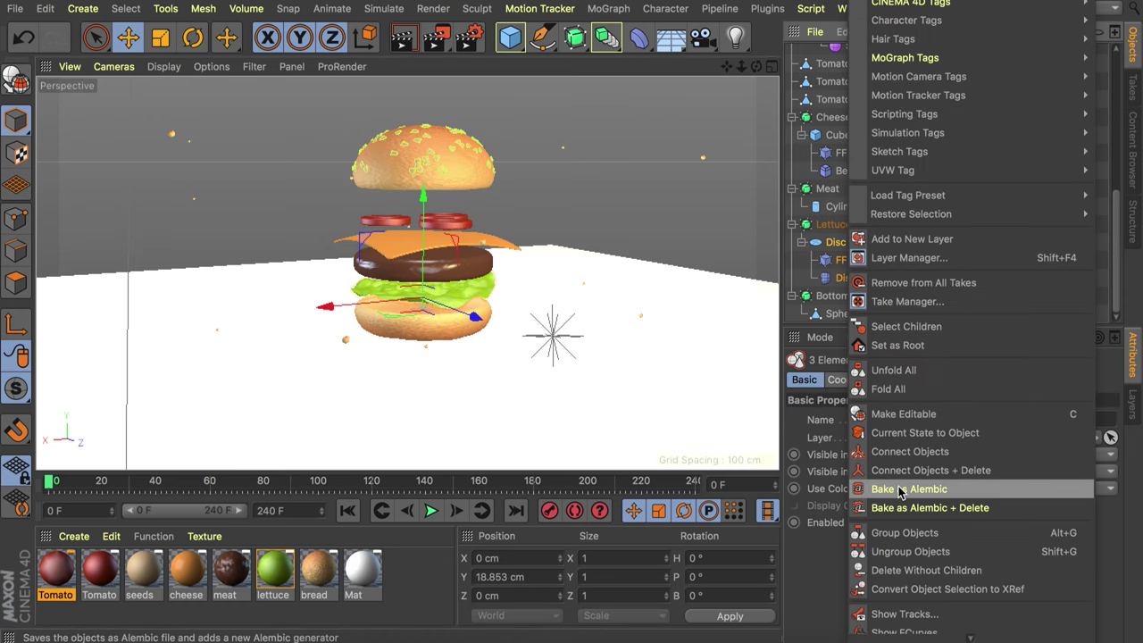
{"action": "left_click", "coordinate": [911, 471]}
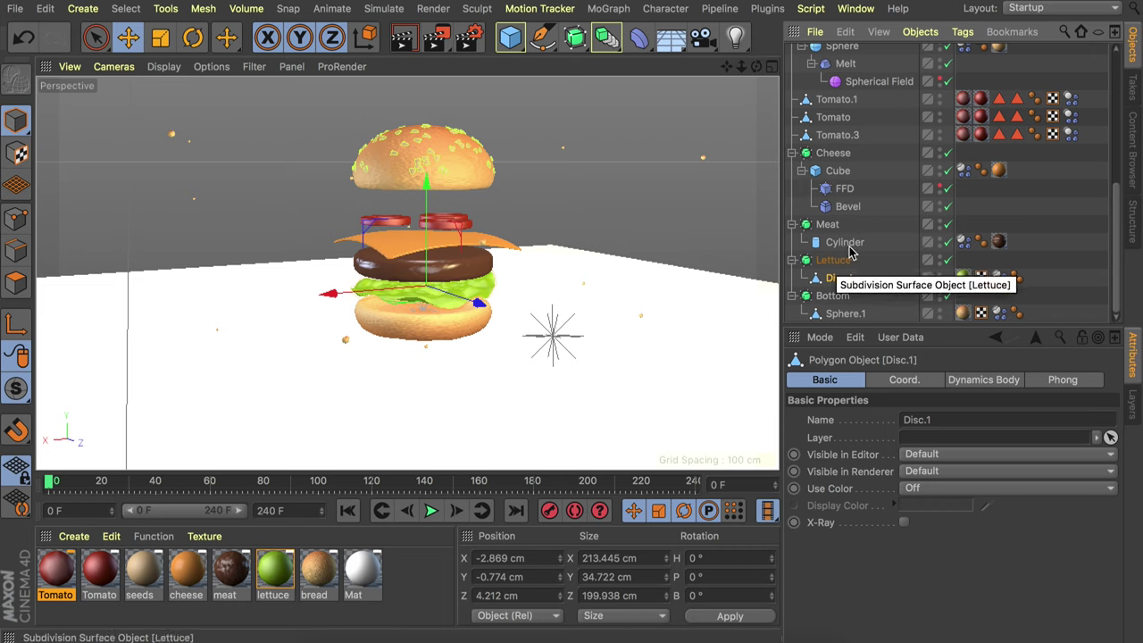
- Merge the cheese cube with its FFD and Bevel deformers into one mesh using Connect Objects + Delete
{"action": "left_click", "coordinate": [837, 170]}
{"action": "right_click", "coordinate": [842, 208]}
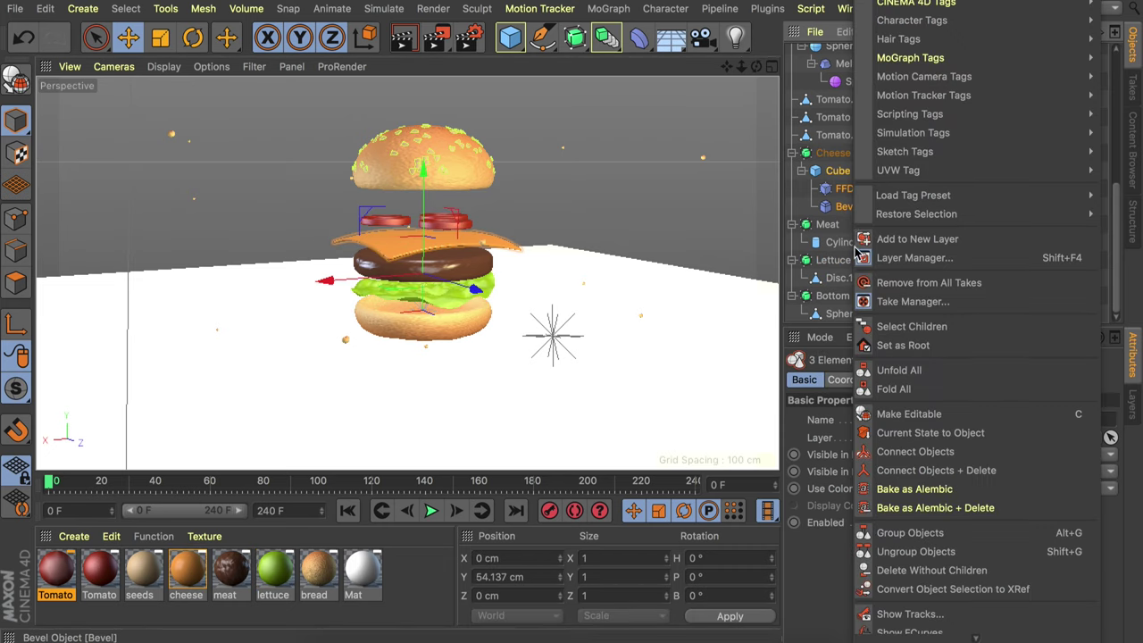
{"action": "left_click", "coordinate": [920, 467]}
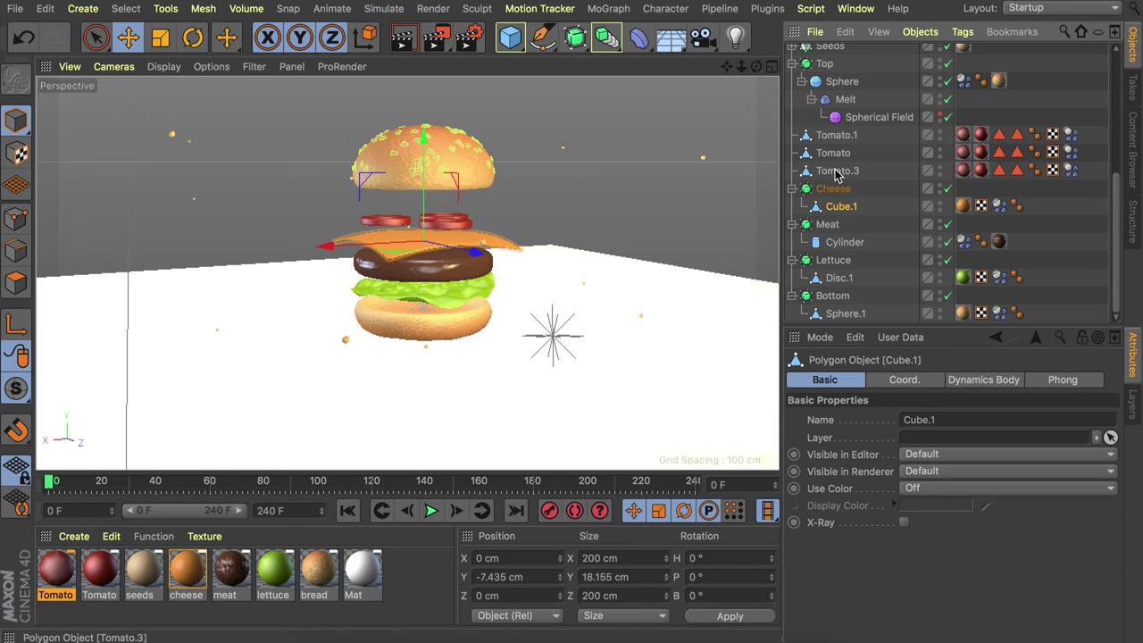
- Set the Seeds cloner's Instance Mode to Instance and make the cloner editable
{"action": "scroll", "coordinate": [851, 168], "scroll_direction": "up", "scroll_amount": 3}
{"action": "left_click", "coordinate": [844, 128]}
{"action": "left_click", "coordinate": [857, 163], "text": "shift"}
{"action": "scroll", "coordinate": [841, 163], "scroll_direction": "up", "scroll_amount": 2}
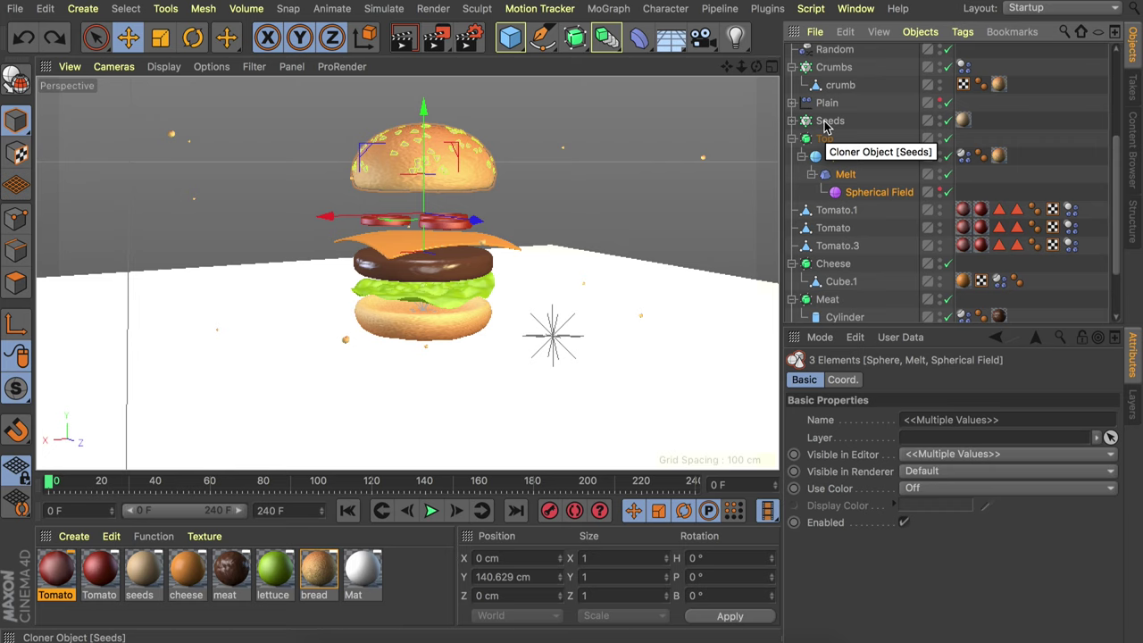
{"action": "left_click", "coordinate": [827, 121]}
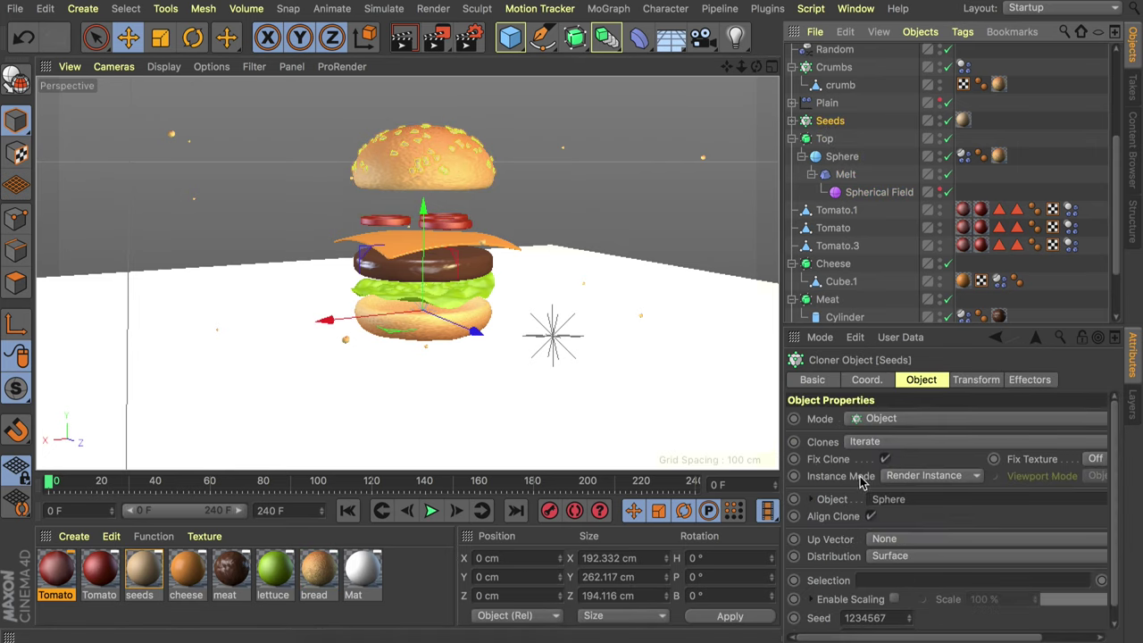
{"action": "left_click", "coordinate": [893, 476]}
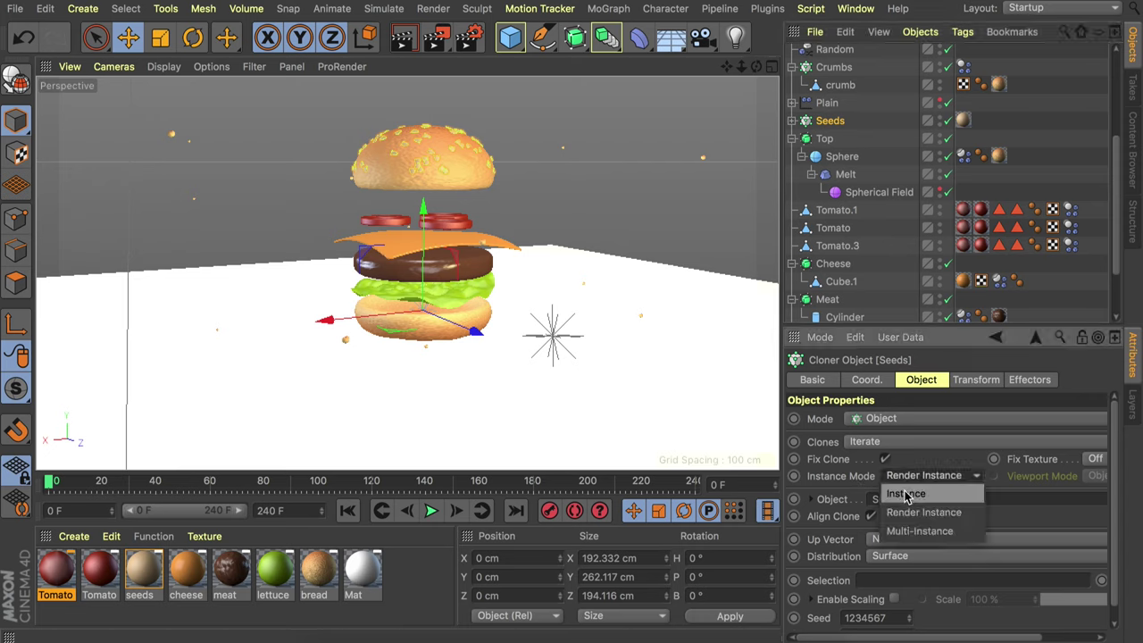
{"action": "left_click", "coordinate": [905, 494]}
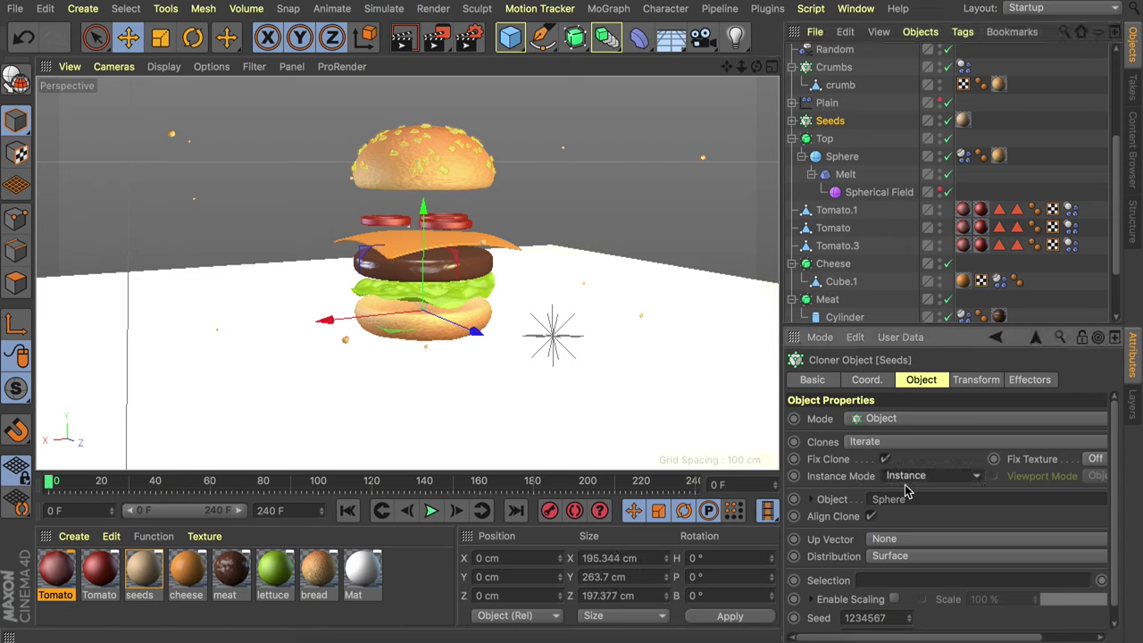
{"action": "key", "text": "c"}
{"action": "left_click", "coordinate": [792, 121]}
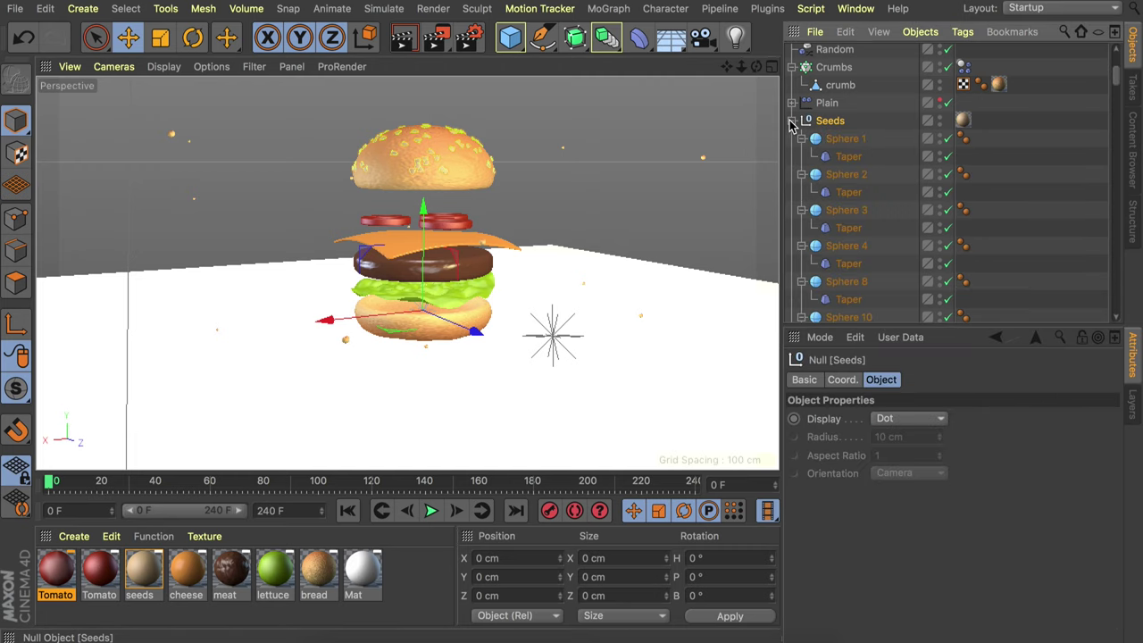
{"action": "left_click", "coordinate": [794, 120]}
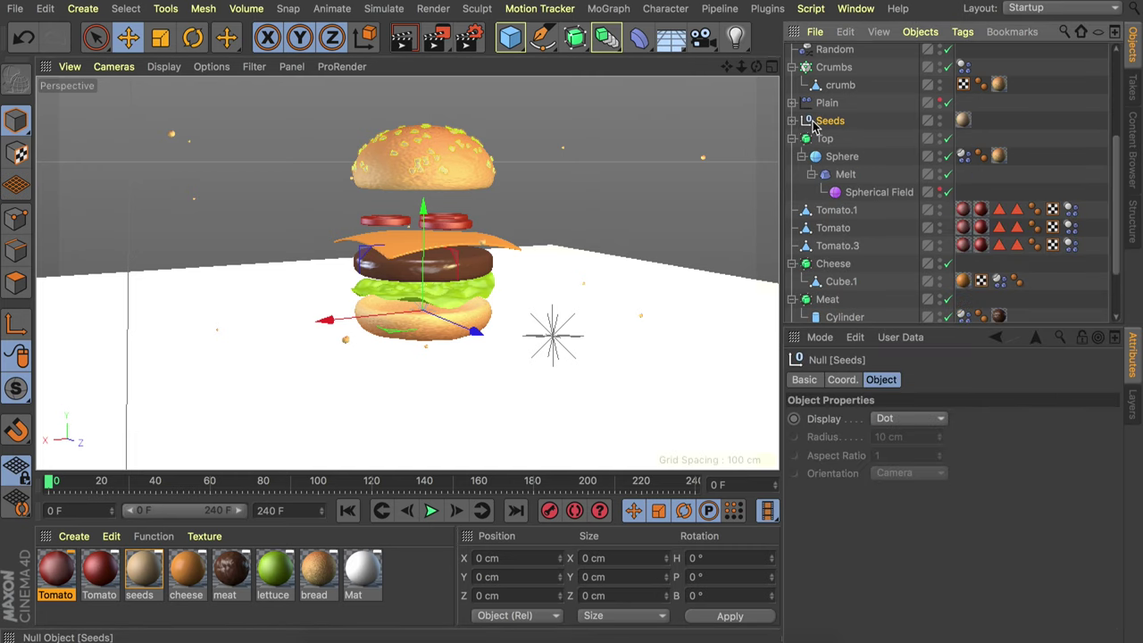
- Select the Seeds null with all its children and merge them into one mesh with Connect Objects + Delete
{"action": "right_click", "coordinate": [828, 127]}
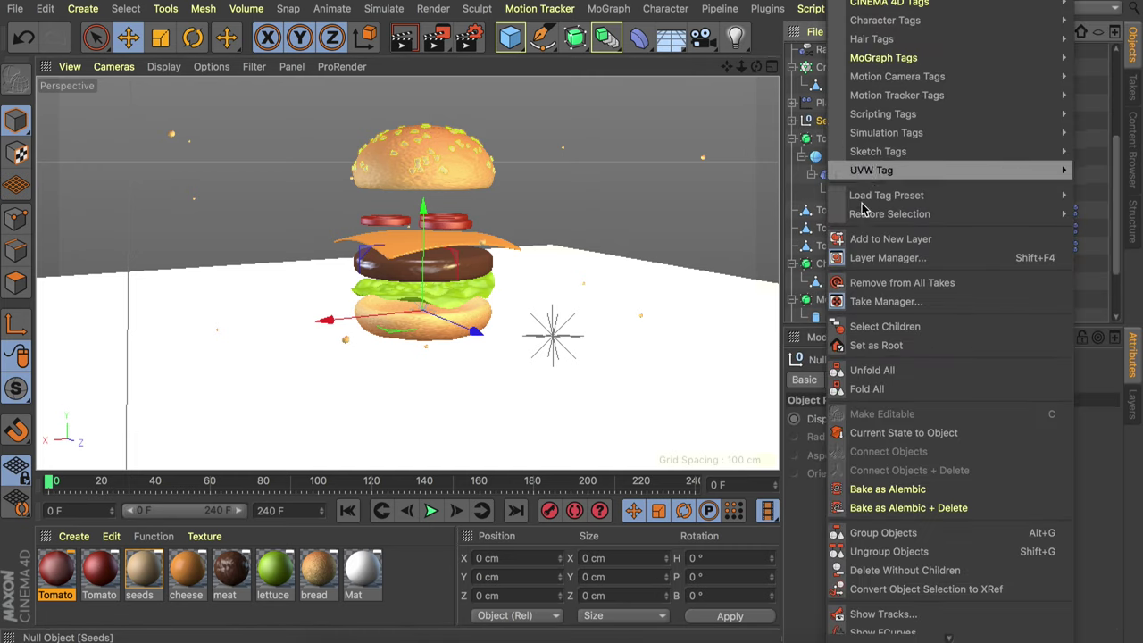
{"action": "left_click", "coordinate": [885, 327]}
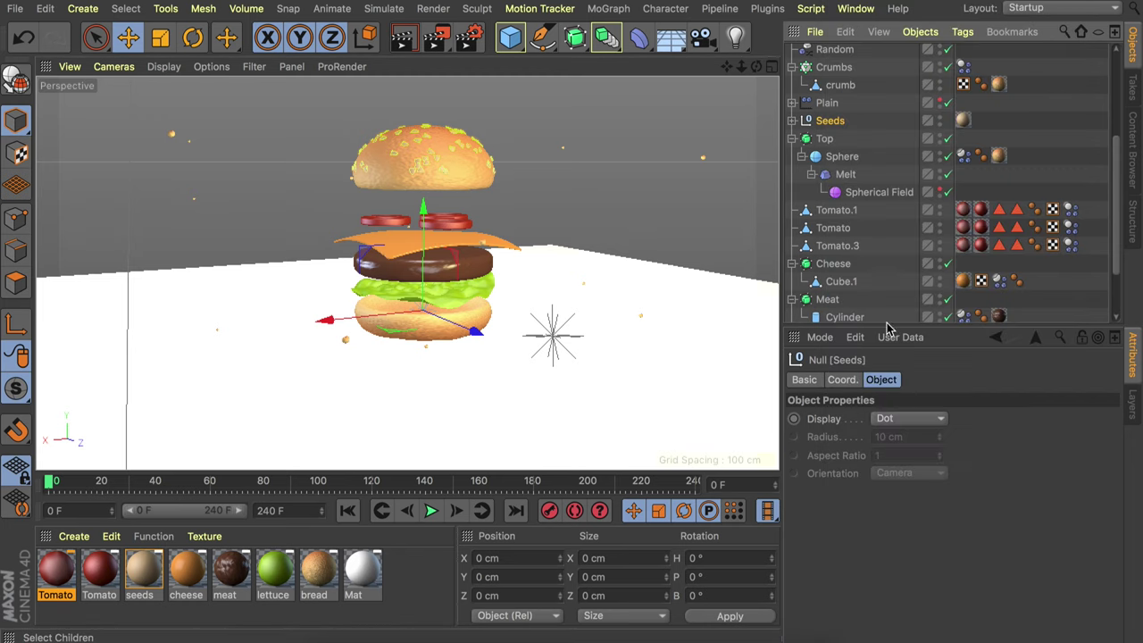
{"action": "right_click", "coordinate": [835, 125]}
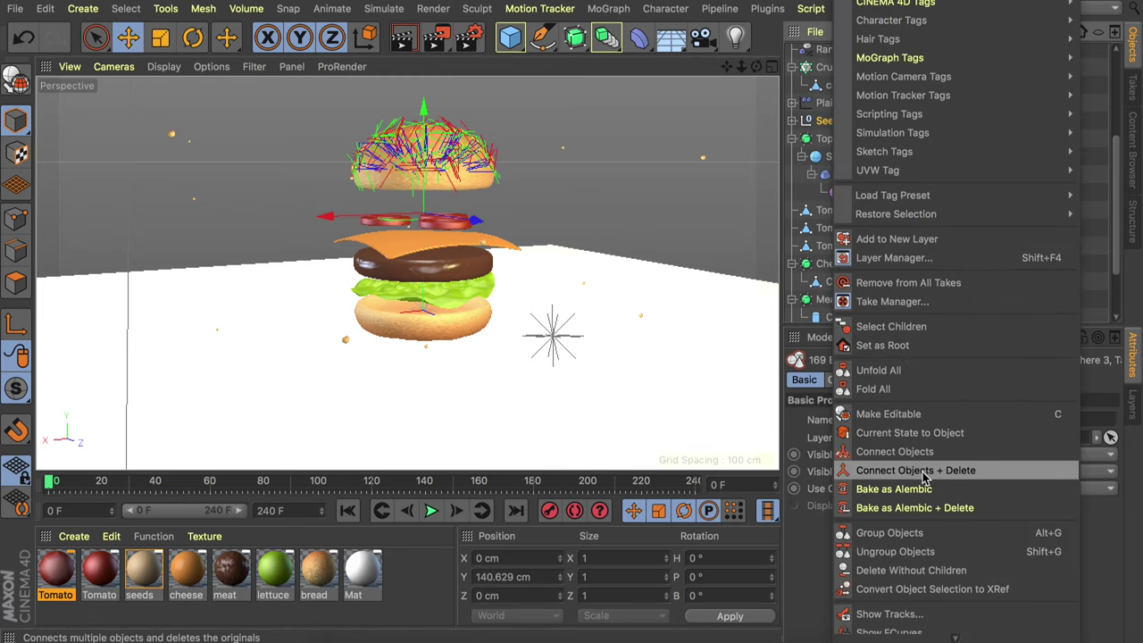
{"action": "left_click", "coordinate": [922, 471]}
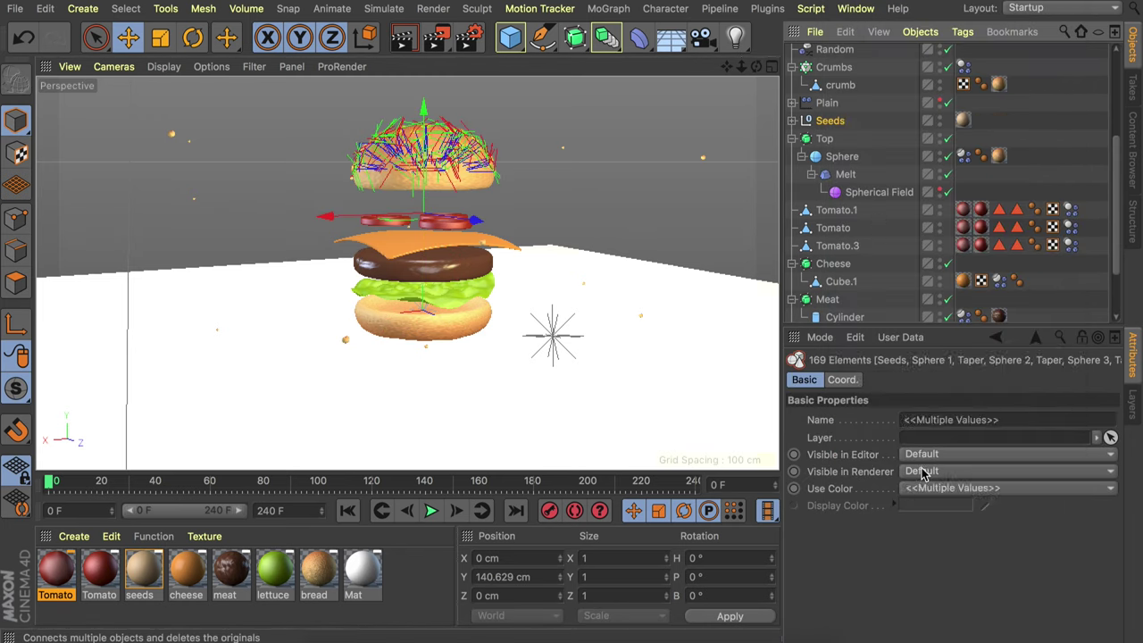
- Merge the top bun's sphere with its Melt deformer and spherical field using Connect Objects + Delete
{"action": "left_click", "coordinate": [835, 158]}
{"action": "left_click", "coordinate": [859, 192], "text": "shift"}
{"action": "right_click", "coordinate": [859, 192]}
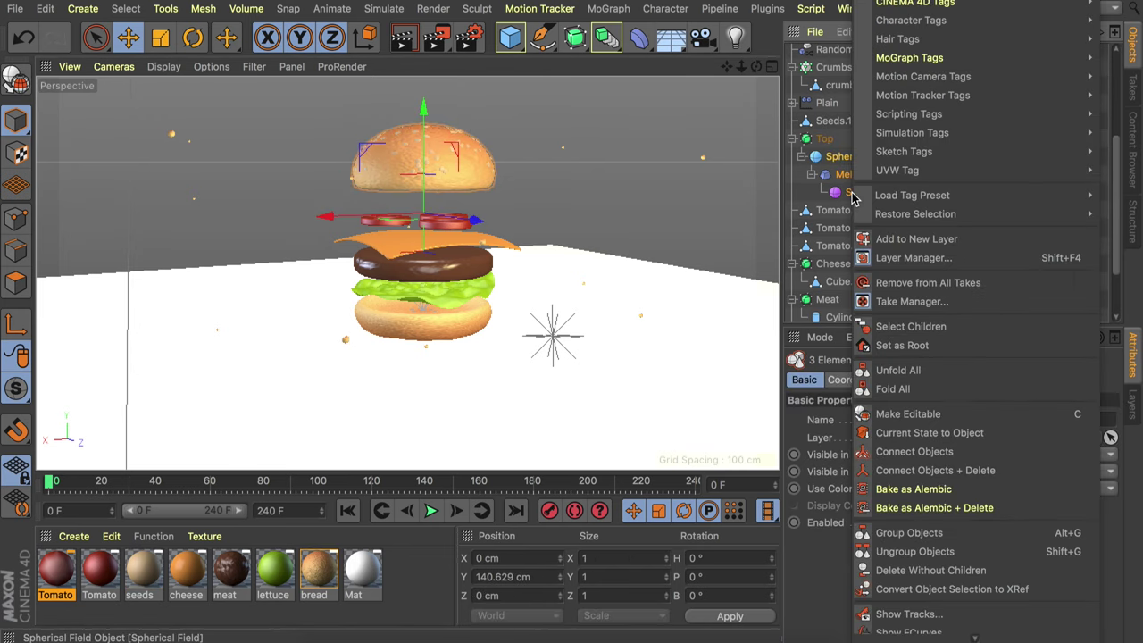
{"action": "left_click", "coordinate": [922, 471]}
- Make the merged seeds a child of the top bun's mesh and disable the Top subdivision surface
{"action": "left_click_drag", "start_coordinate": [837, 125], "coordinate": [854, 153]}
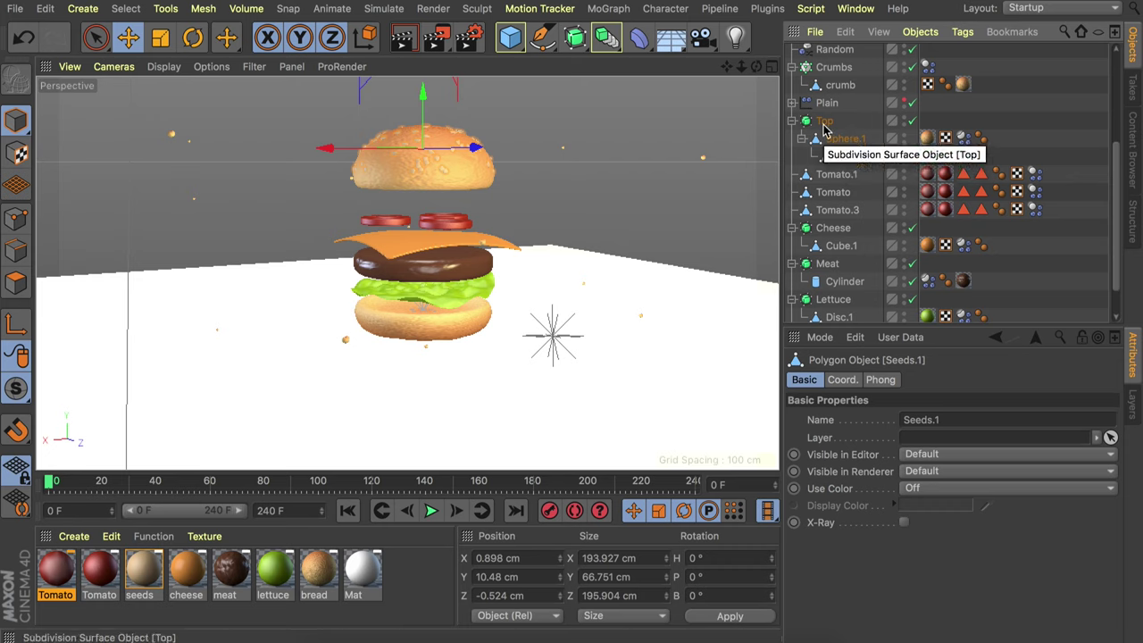
{"action": "left_click", "coordinate": [912, 121]}
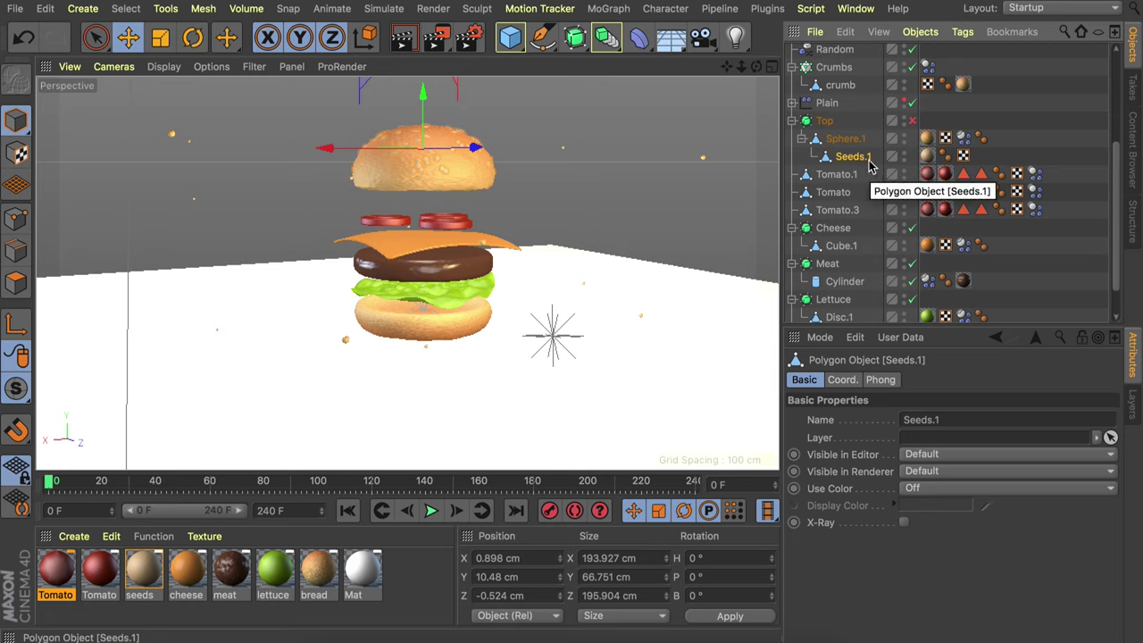
- Set the Crumbs dynamics tag's Individual Elements to All and Friction to 95%, and play the simulation
{"action": "scroll", "coordinate": [866, 161], "scroll_direction": "up", "scroll_amount": 3}
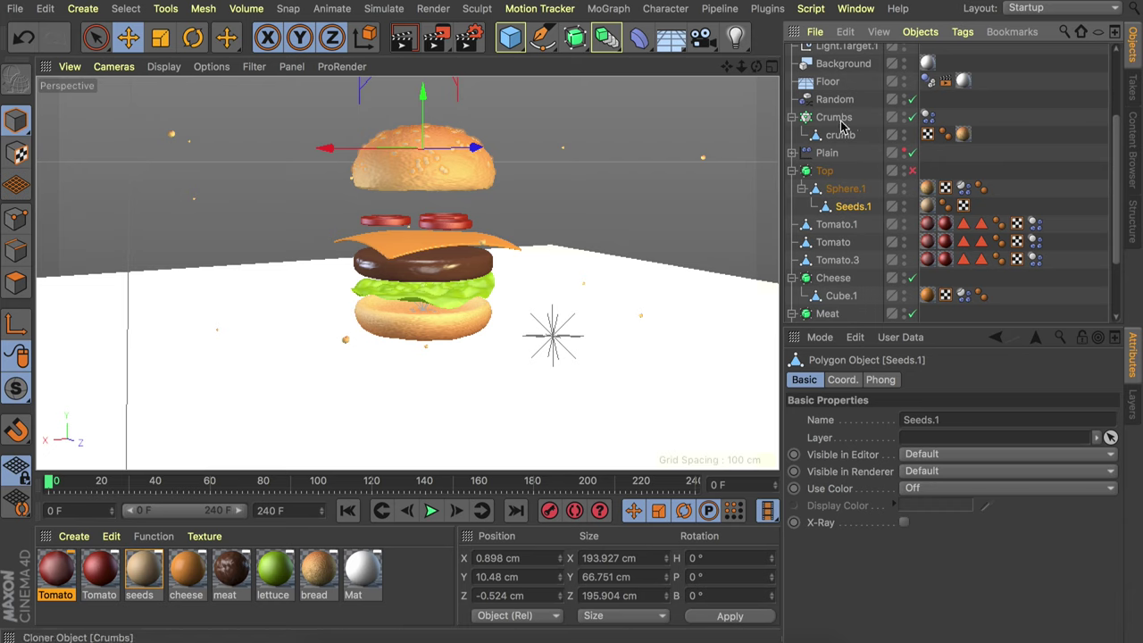
{"action": "left_click", "coordinate": [927, 117]}
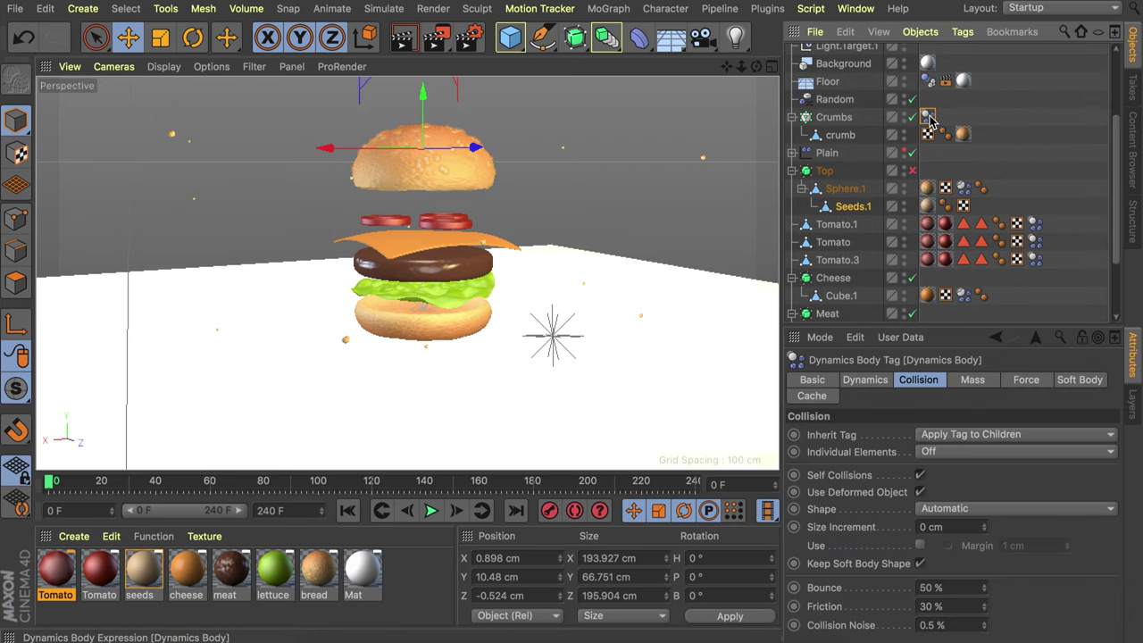
{"action": "left_click", "coordinate": [933, 452]}
{"action": "left_click", "coordinate": [928, 525]}
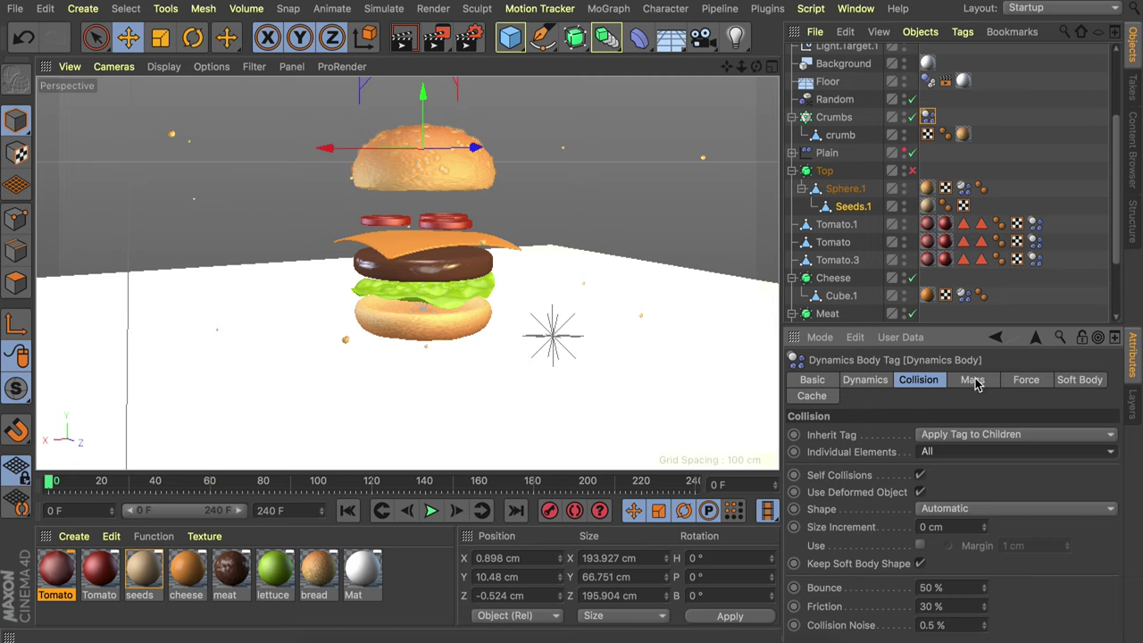
{"action": "left_click", "coordinate": [931, 606]}
{"action": "type", "text": "1"}
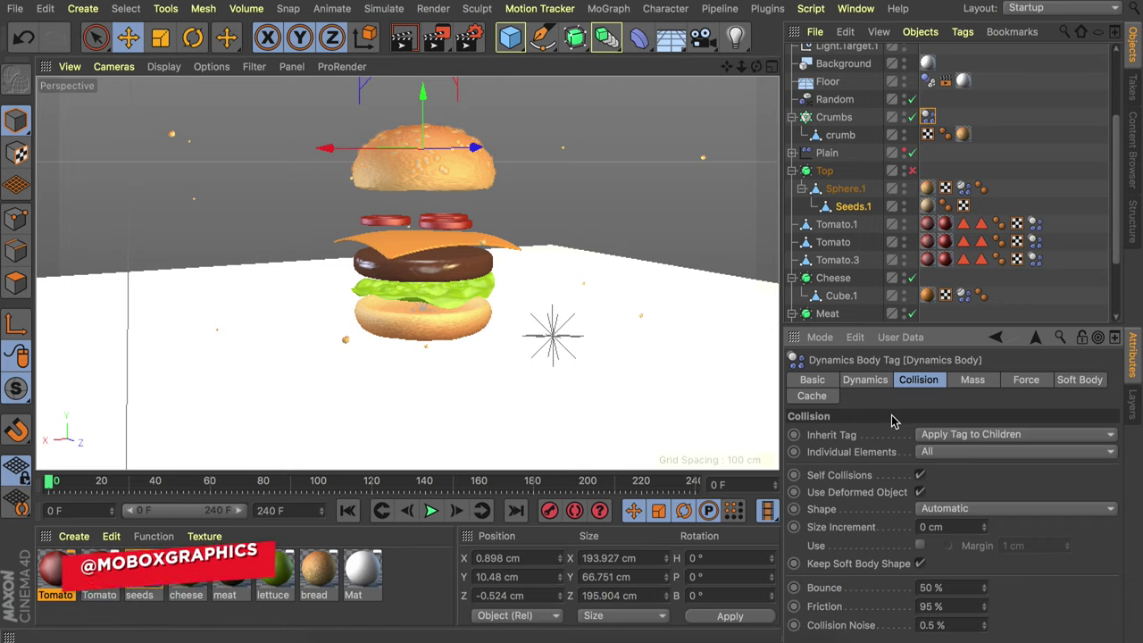
{"action": "left_click", "coordinate": [429, 512]}
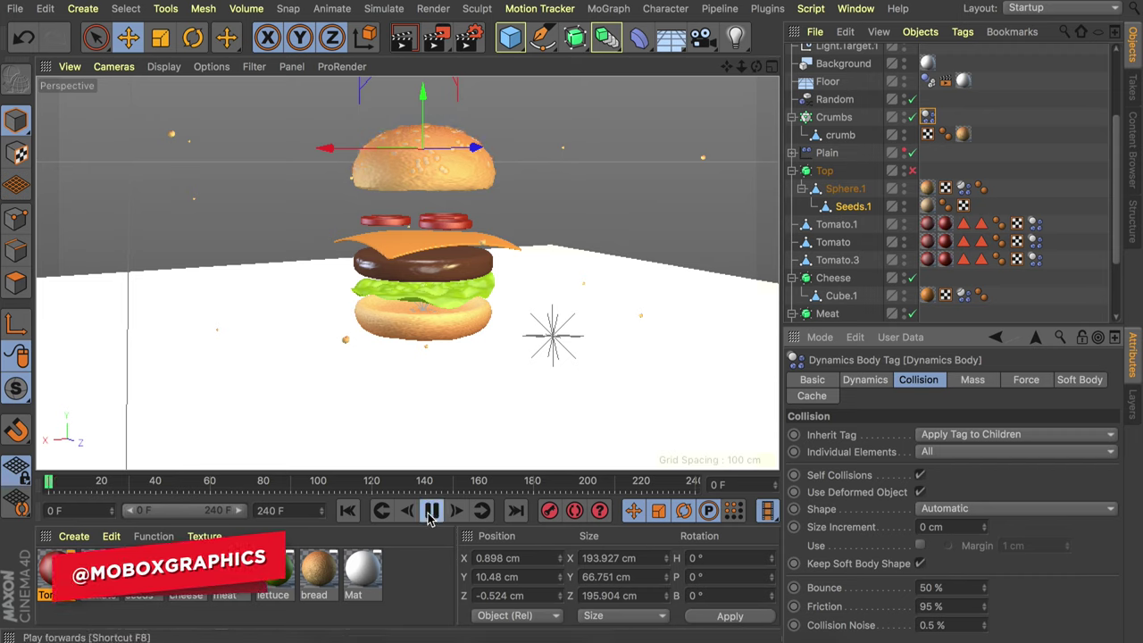